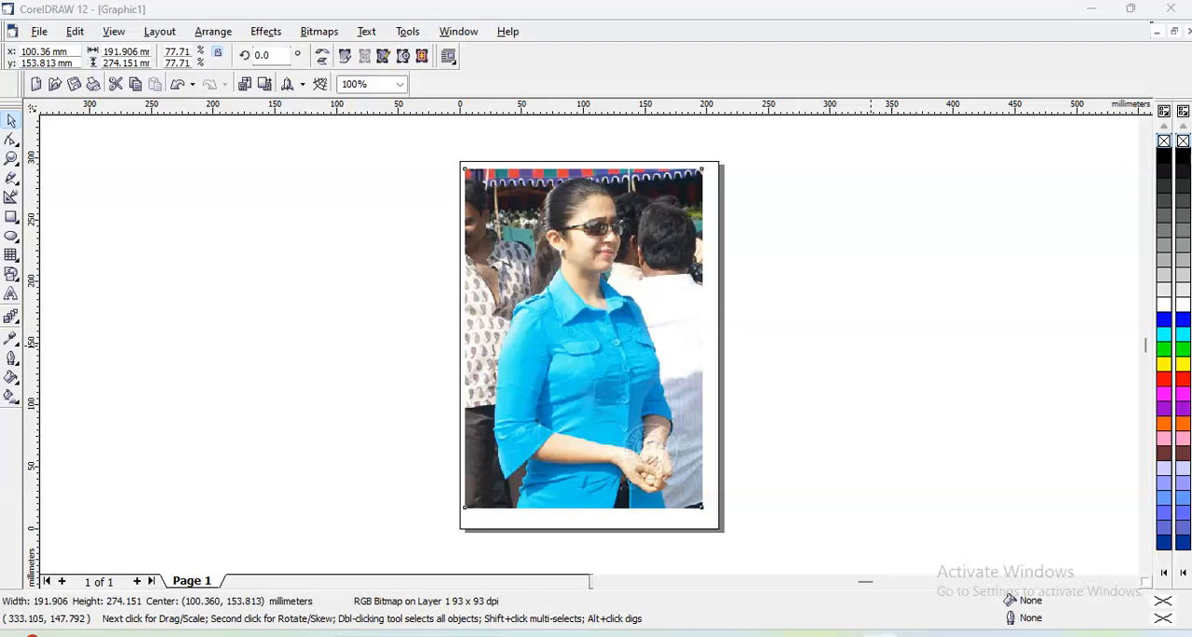
- Select the photo and preview Contrast Enhancement on it with an output range of 166 to 255
left_click(586, 296)
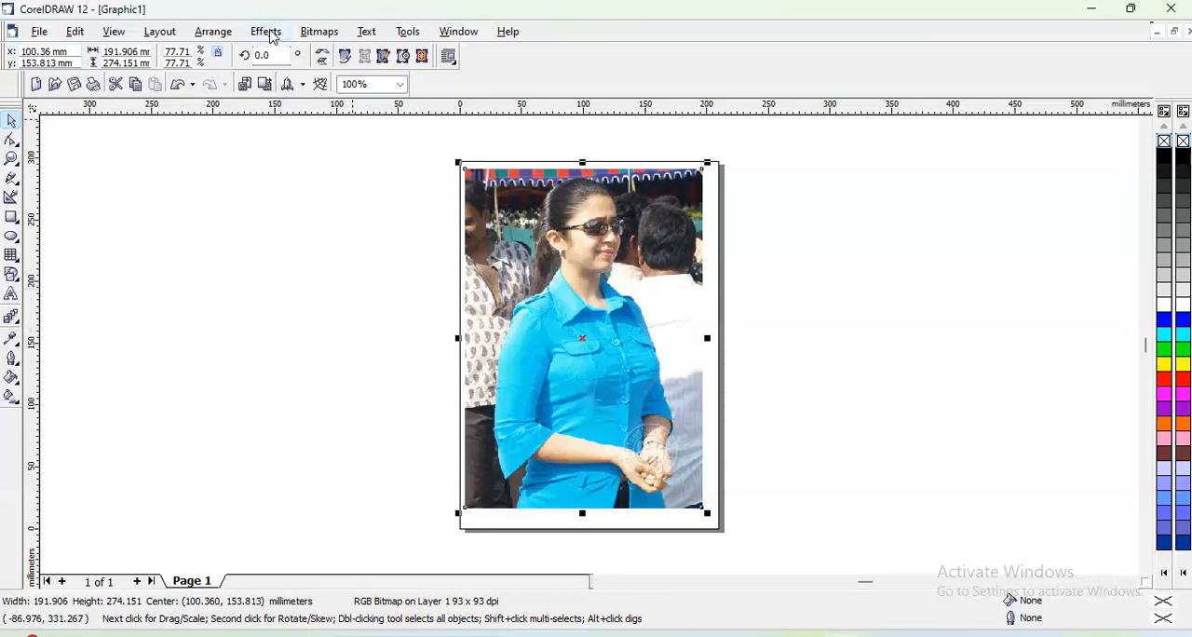
left_click(267, 32)
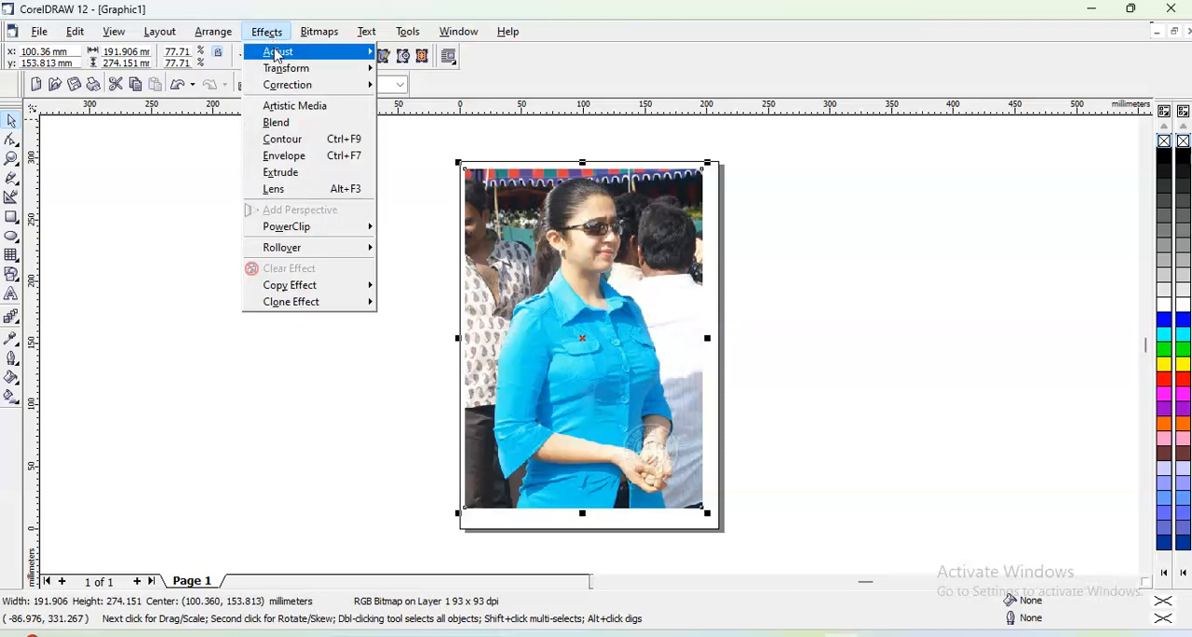
mouse_move(276, 54)
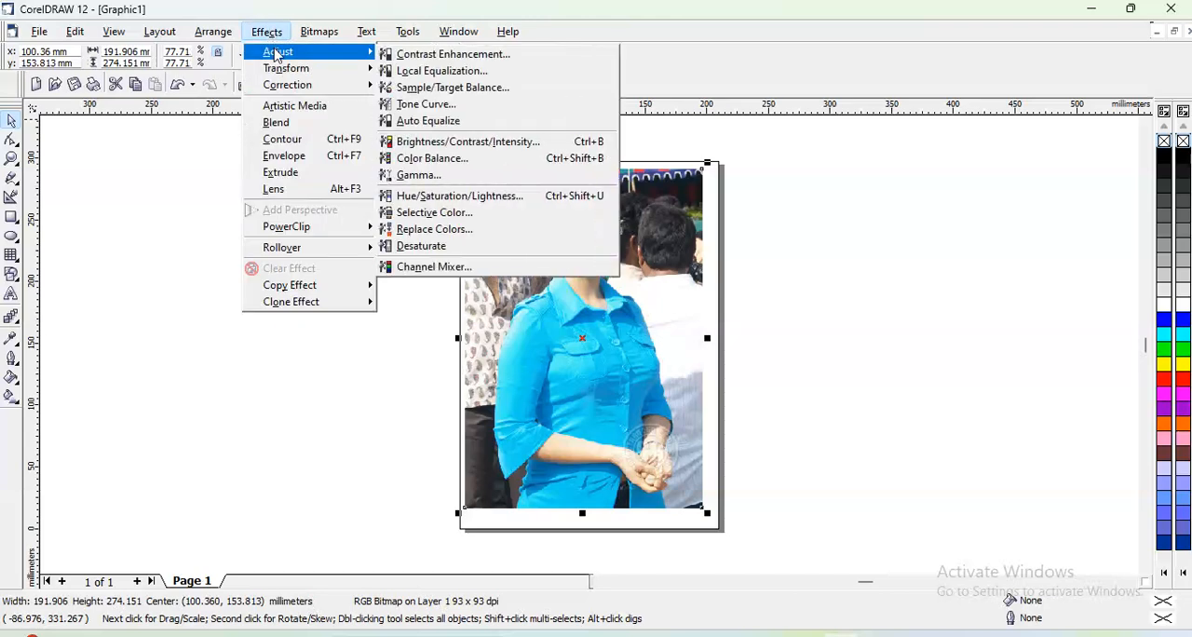
left_click(430, 57)
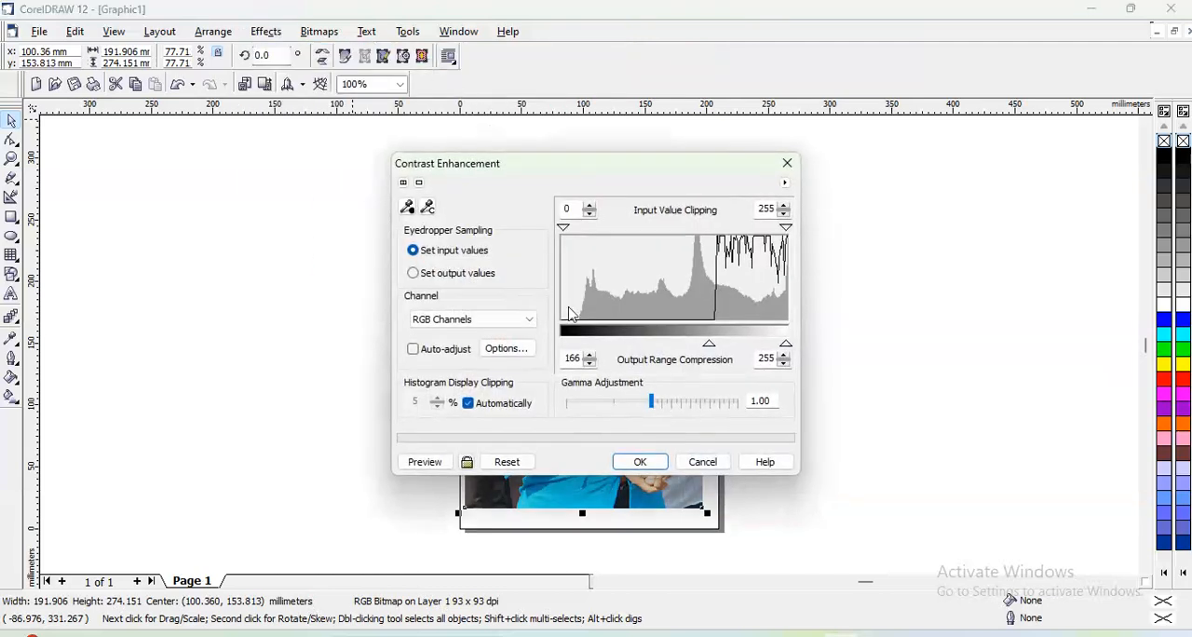
left_click_drag(550, 170, 883, 20)
left_click(766, 309)
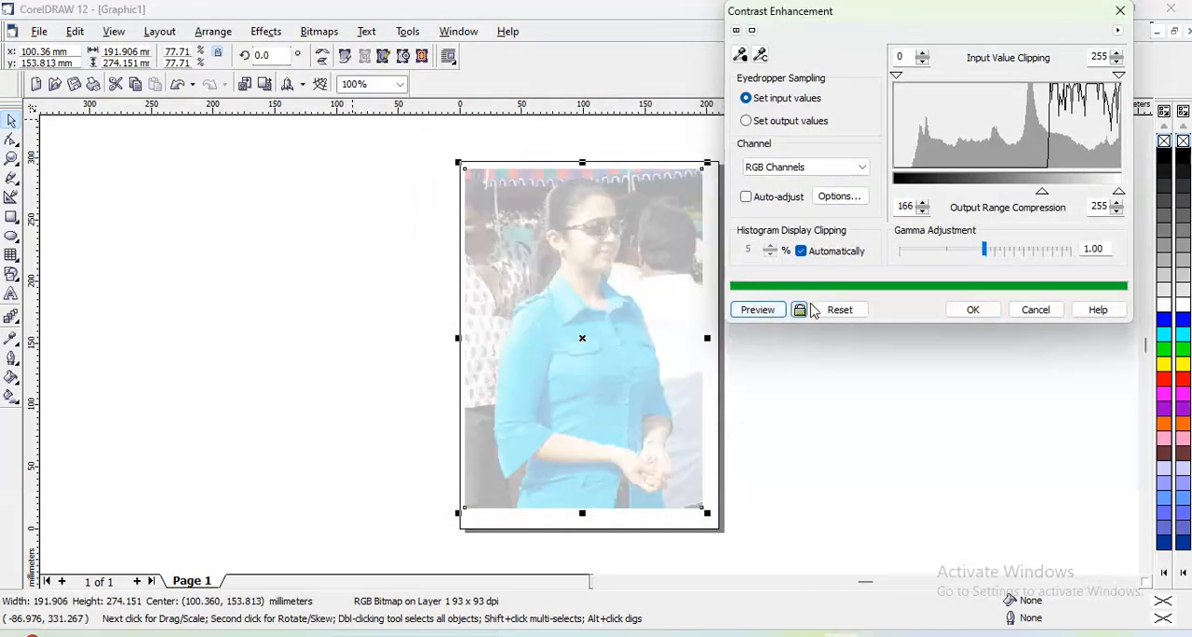
- Reset the contrast settings, preview the photo with a gamma adjustment of 5.78, and reset again
left_click(840, 309)
left_click_drag(983, 253, 1031, 255)
left_click(757, 309)
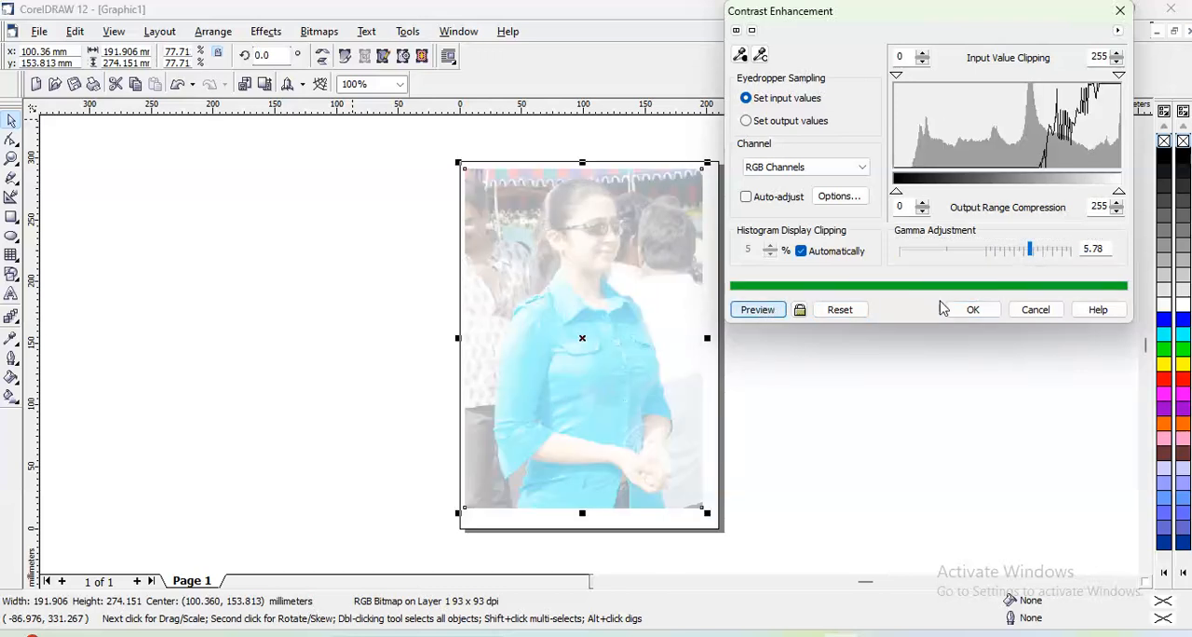
left_click(839, 310)
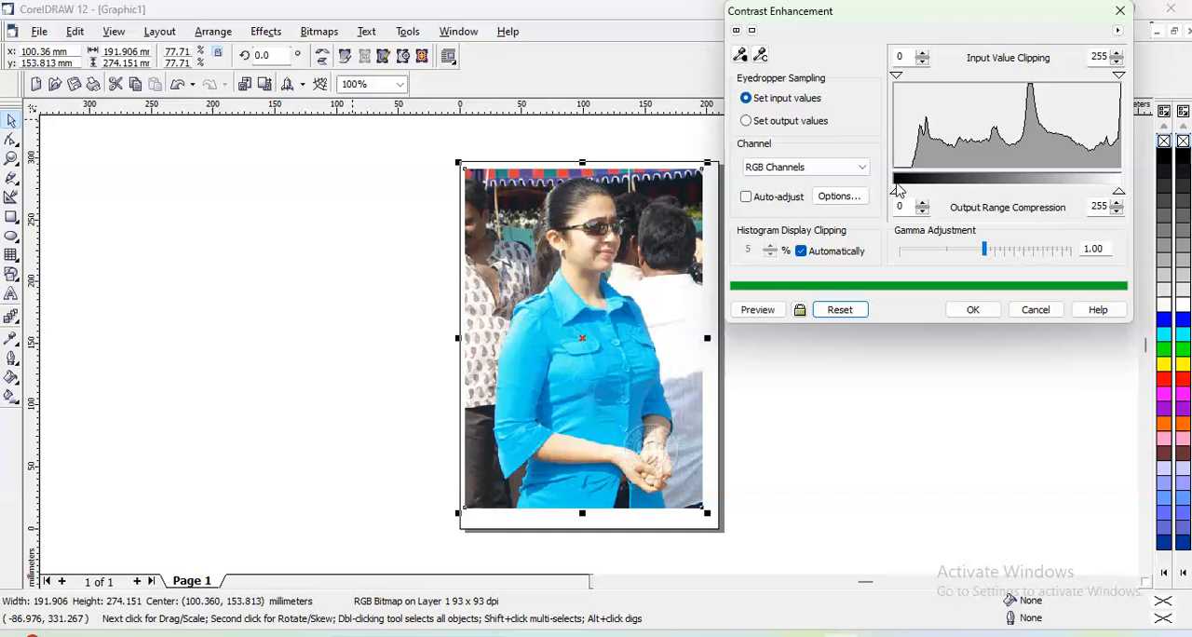
- Preview the photo with its output range compressed to 185–255 and with the range narrowed to 185–212
left_click_drag(900, 198, 1057, 198)
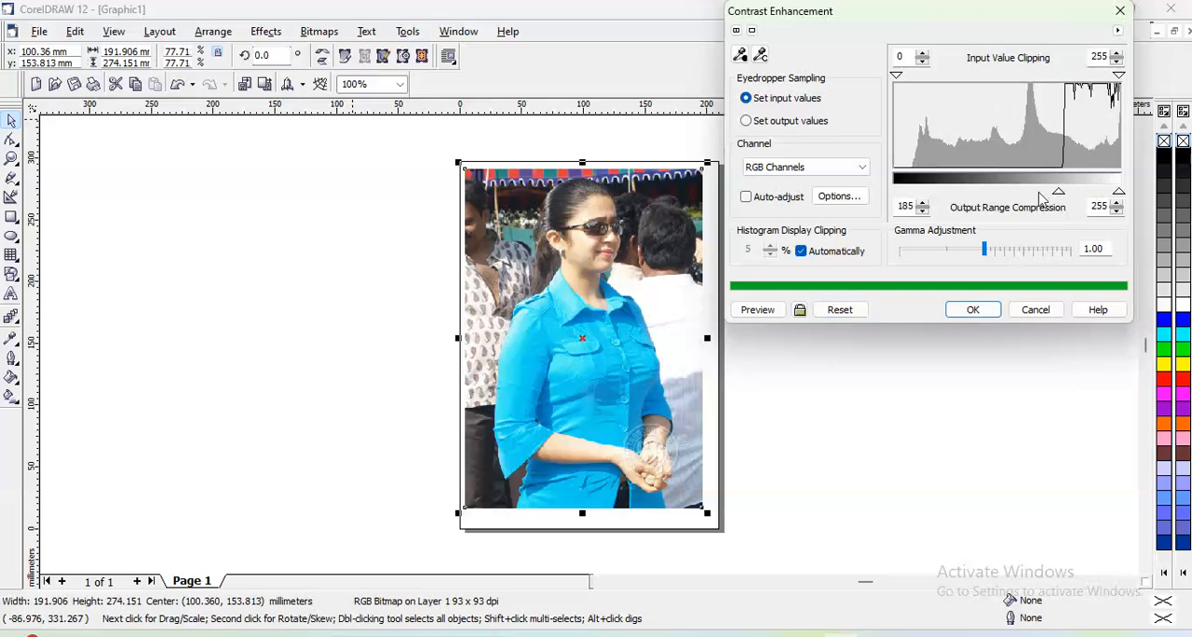
left_click(757, 310)
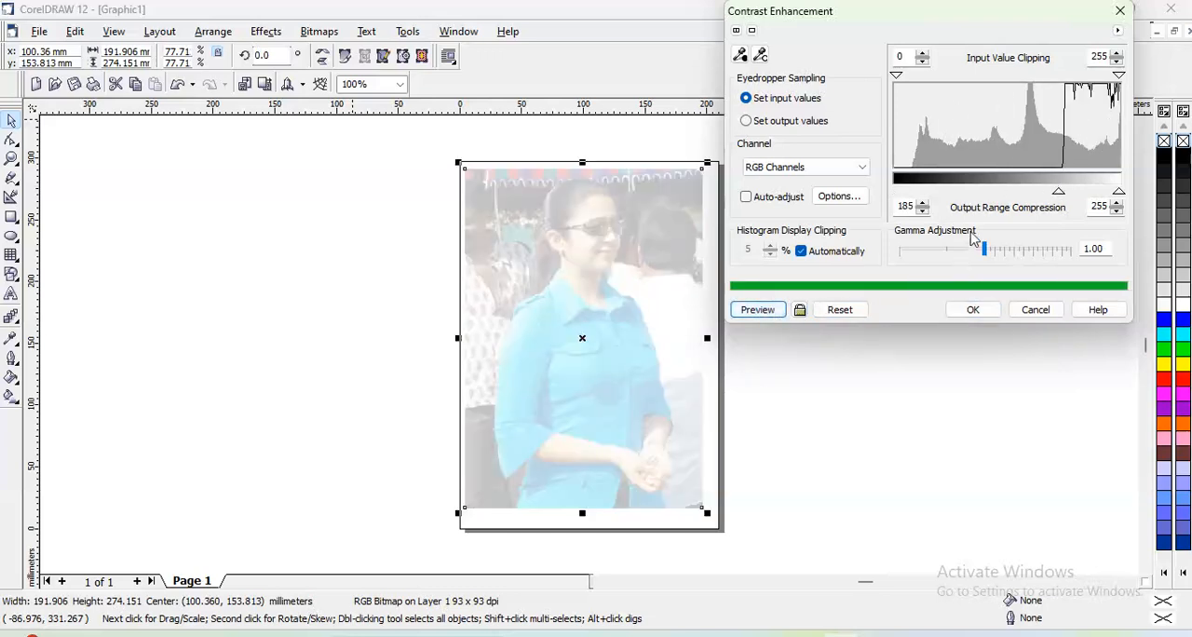
left_click_drag(1118, 196, 1082, 198)
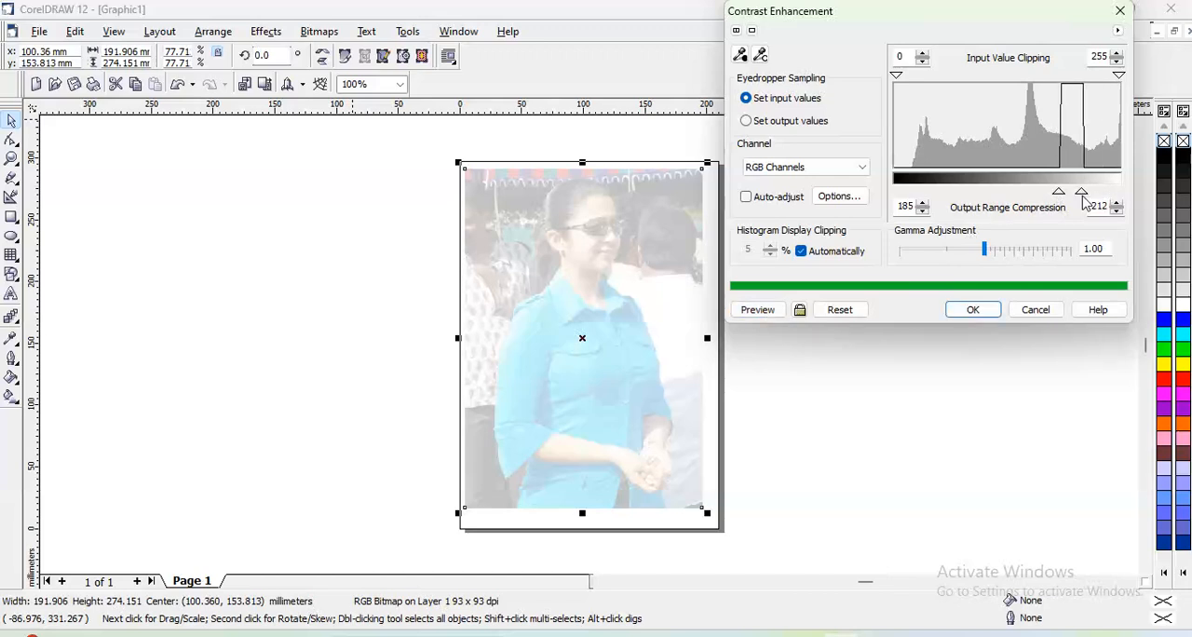
left_click(758, 312)
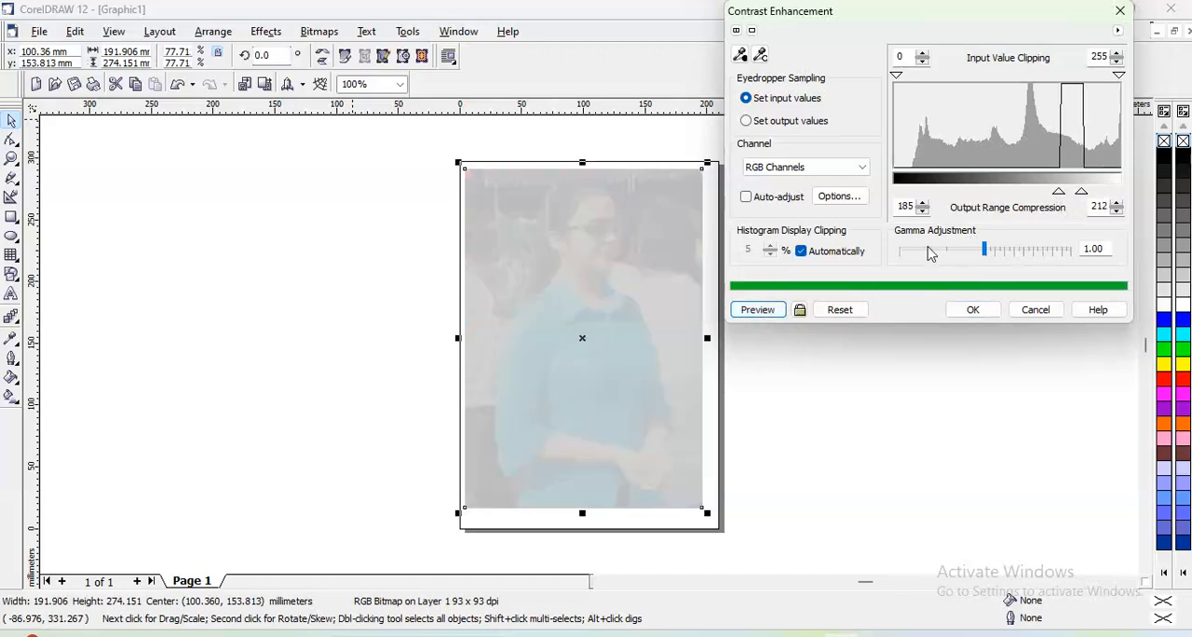
- Restore the output range to 0–255, preview the photo, and cancel the contrast enhancement
left_click_drag(1059, 197, 879, 198)
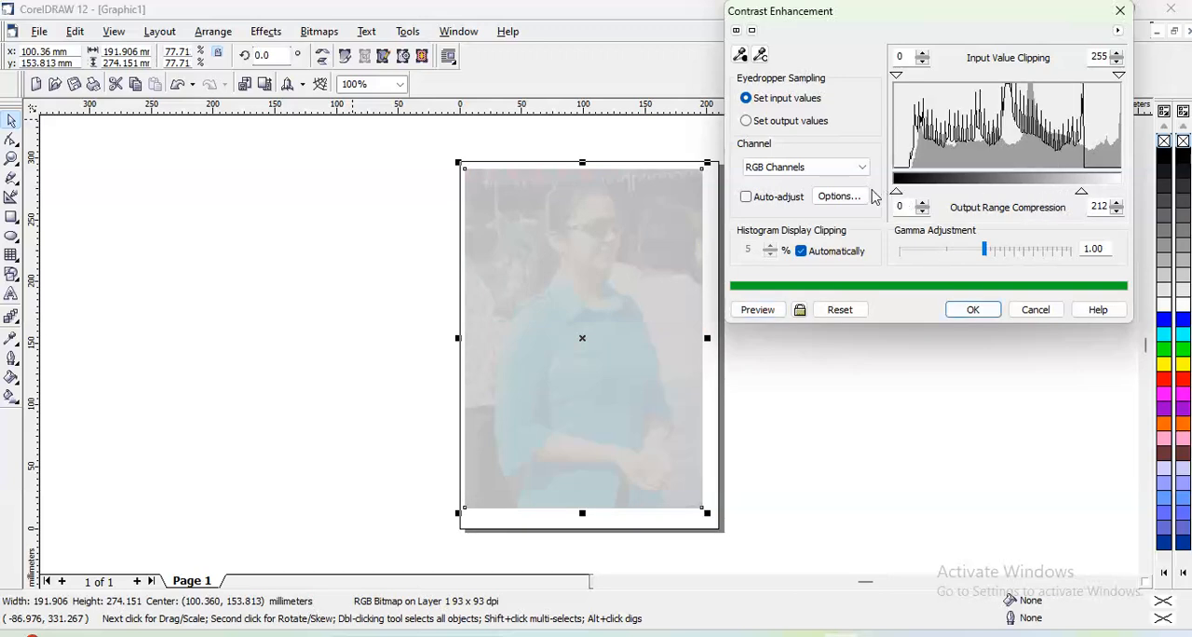
left_click_drag(1087, 195, 1120, 198)
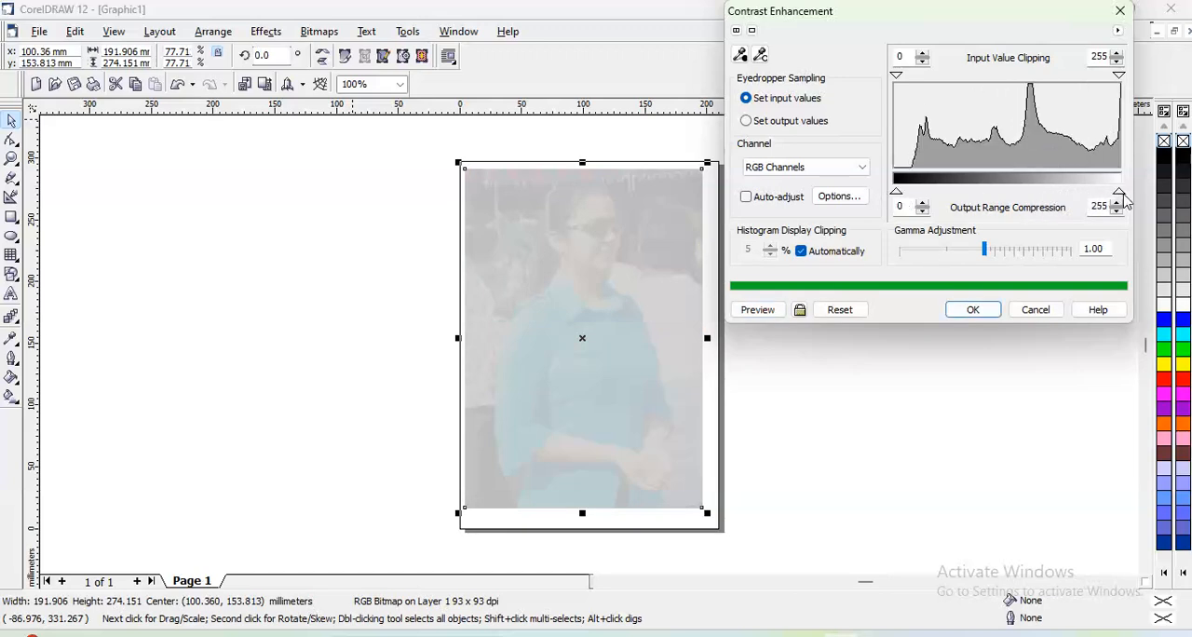
left_click(763, 309)
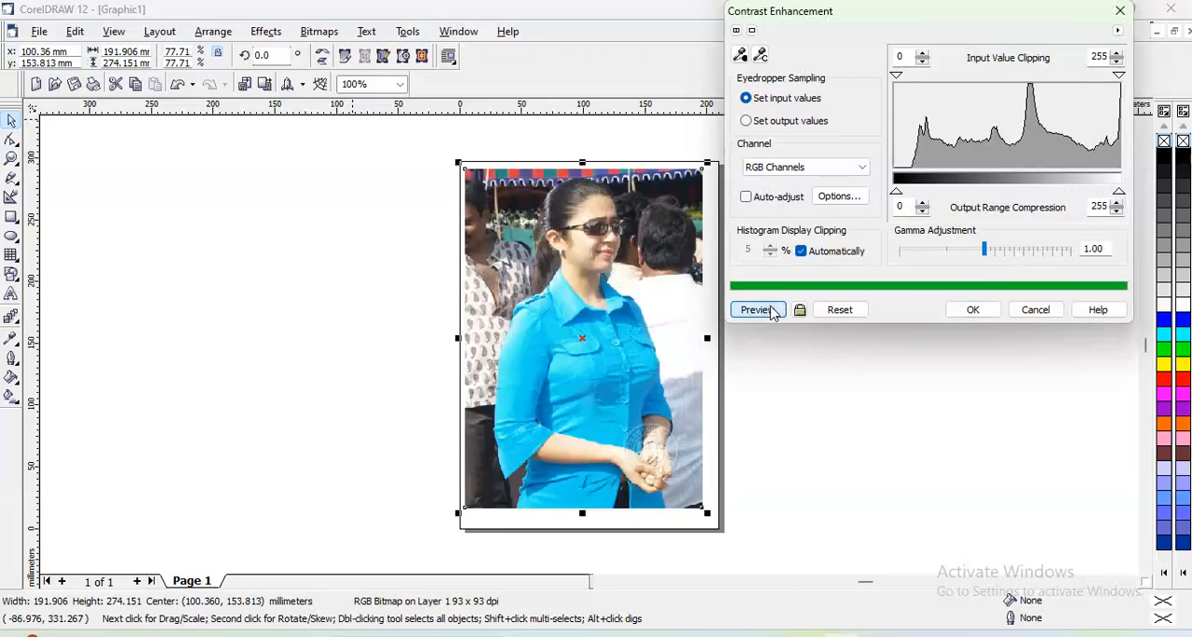
left_click(1029, 310)
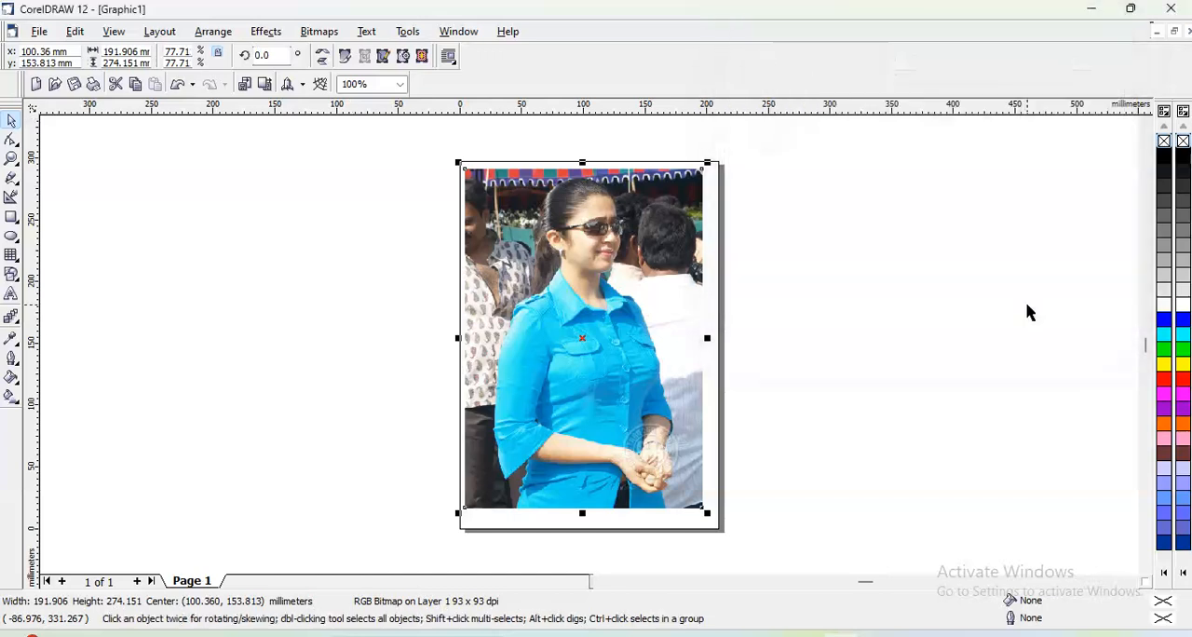
- Preview Local Equalization on the photo with the width and height set to 86
left_click(265, 32)
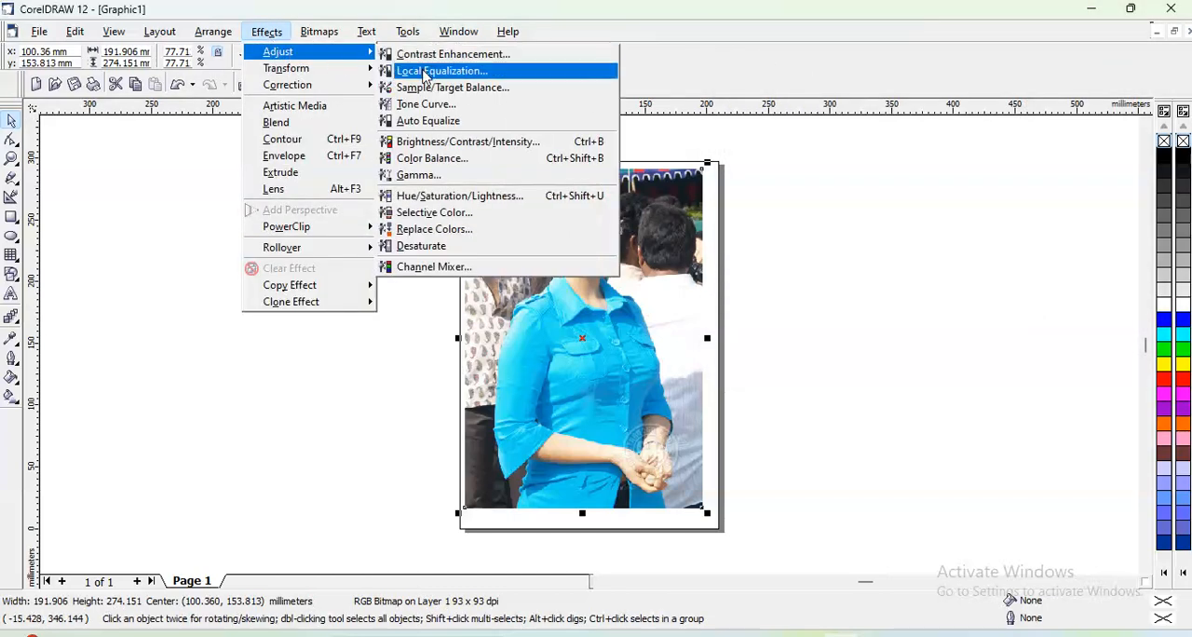
left_click(424, 72)
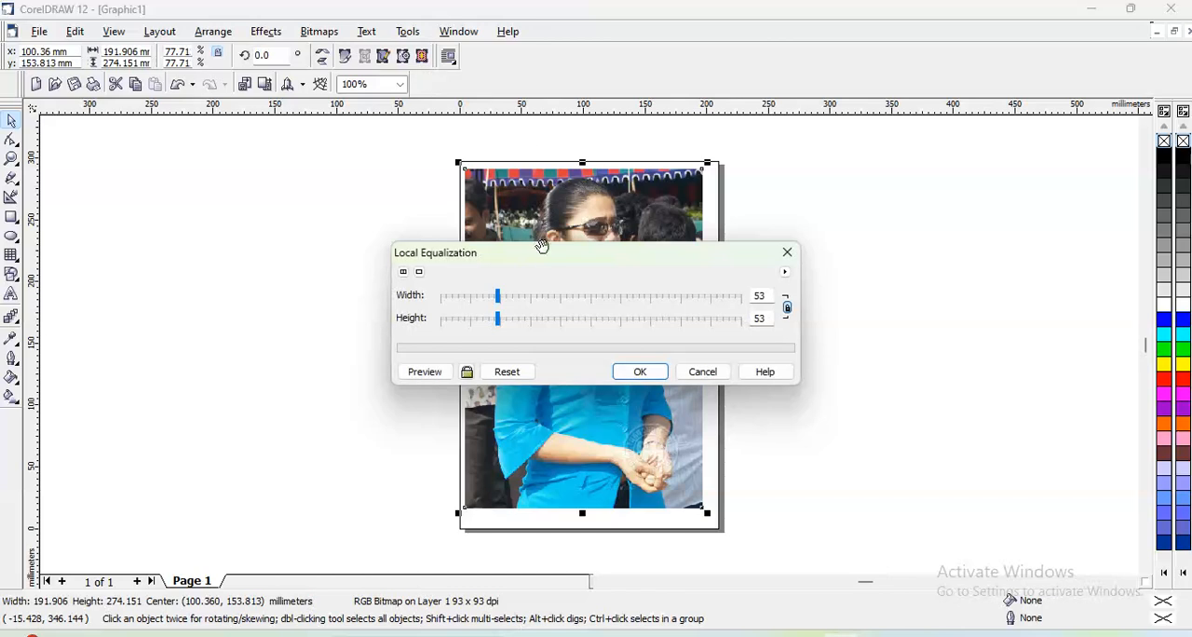
left_click_drag(545, 261, 875, 49)
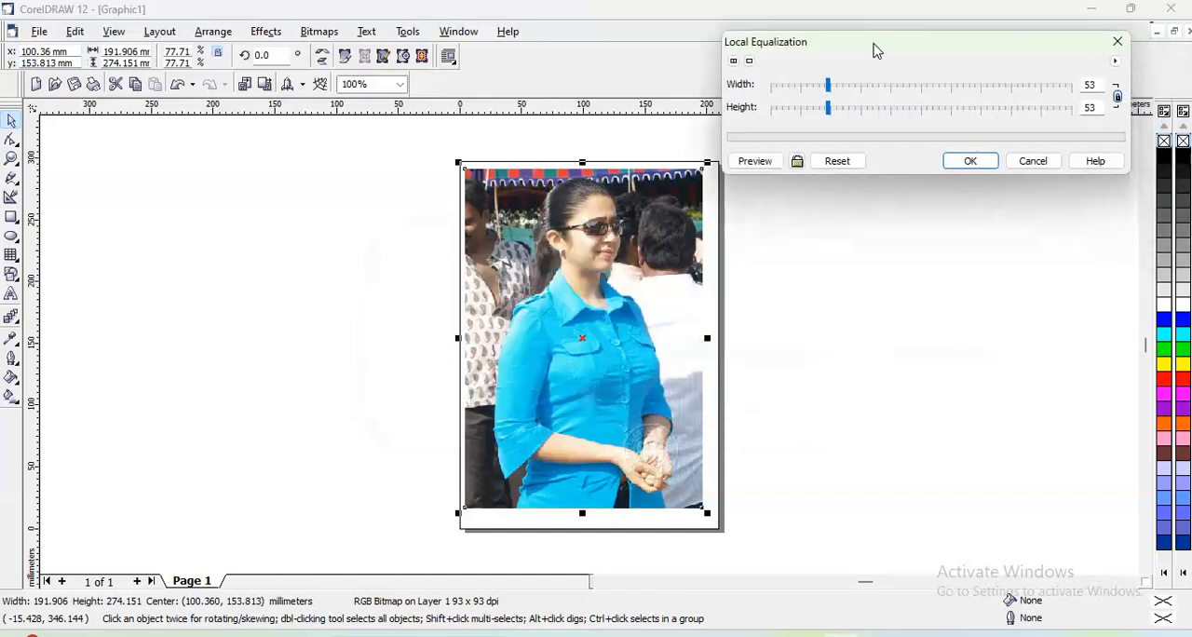
left_click(867, 86)
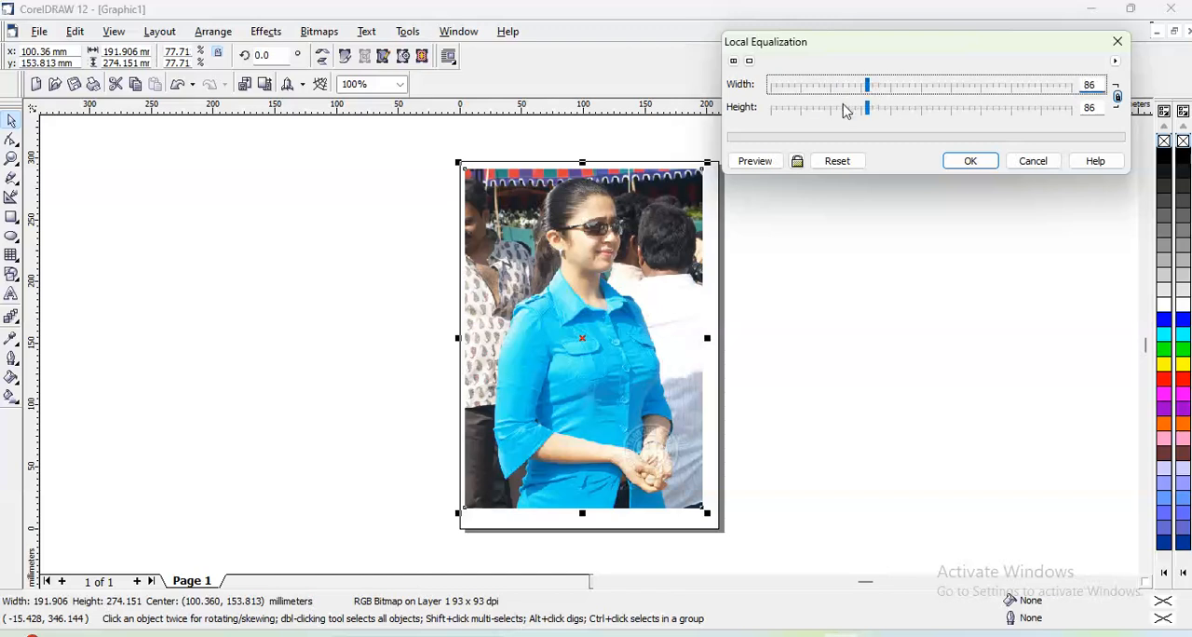
left_click(771, 167)
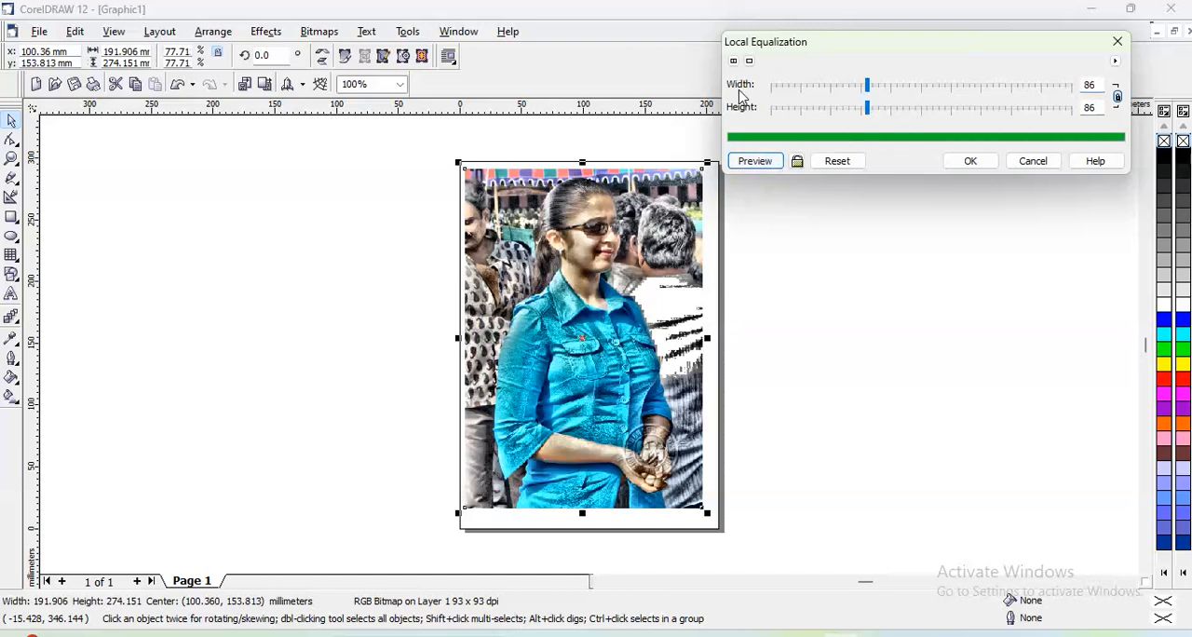
- Apply Local Equalization to the photo at the default width and height of 50, and undo it
left_click(821, 161)
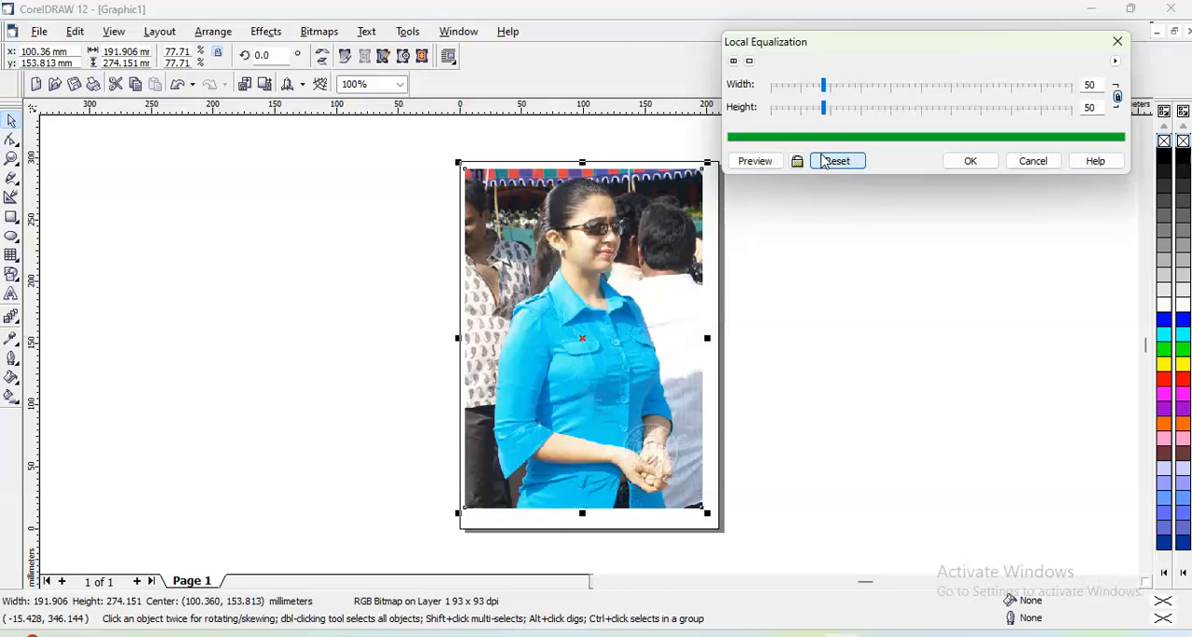
left_click(970, 162)
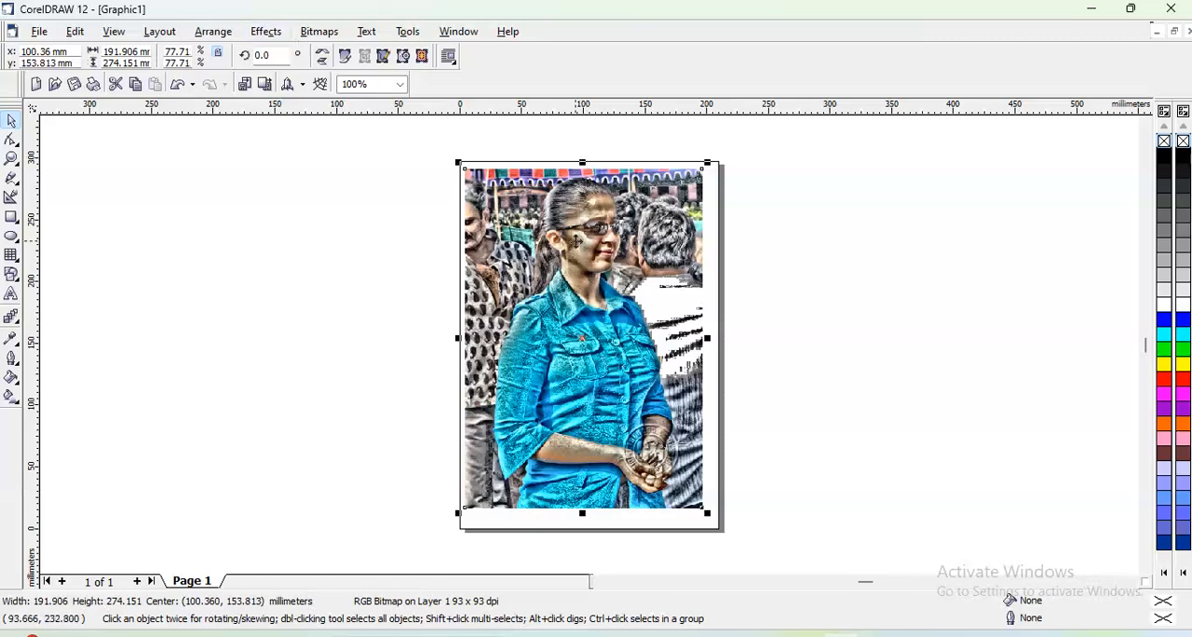
key("ctrl+z")
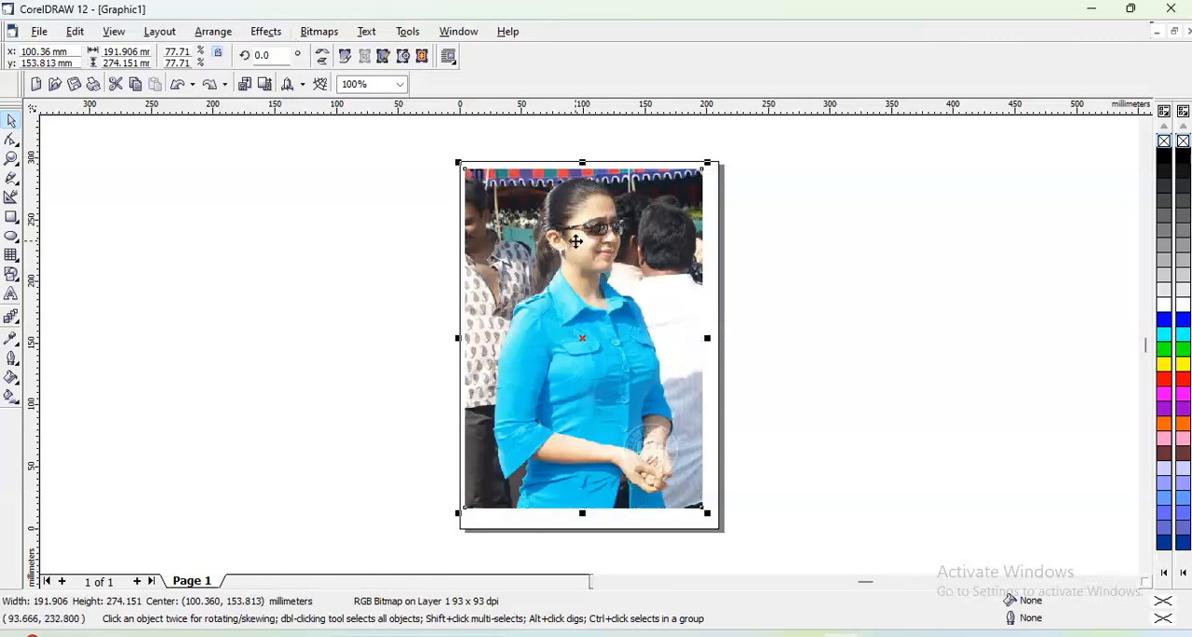
- Start a Sample/Target Balance on the photo and sample the blue shirt near the collar as the dark-tone colour
left_click(265, 30)
mouse_move(275, 51)
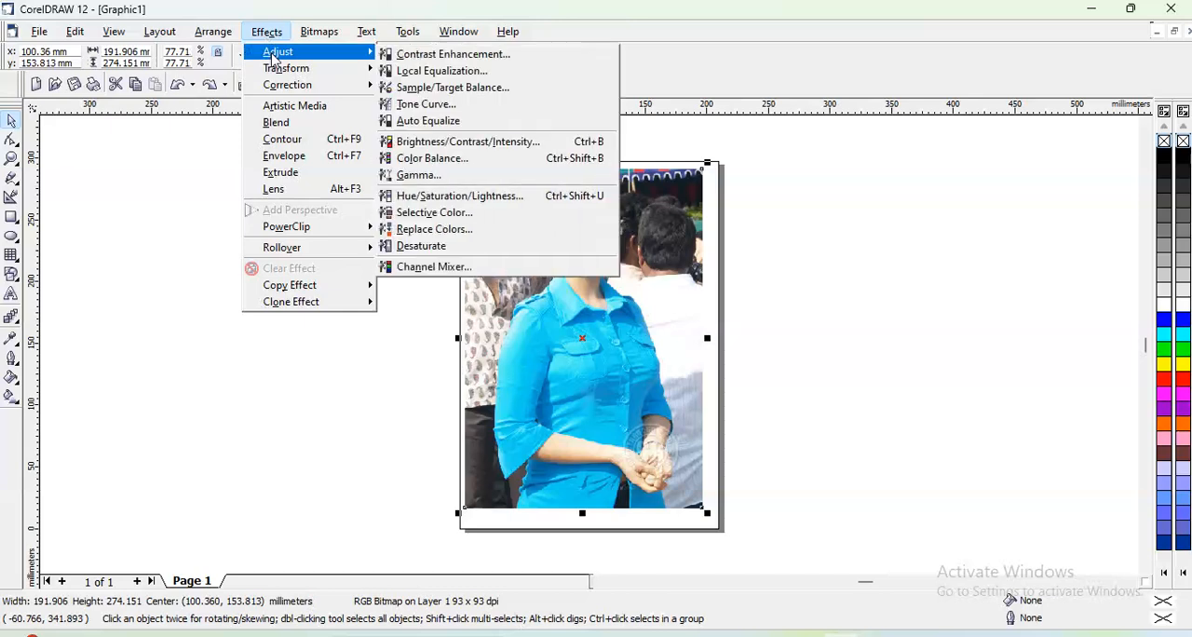
left_click(414, 88)
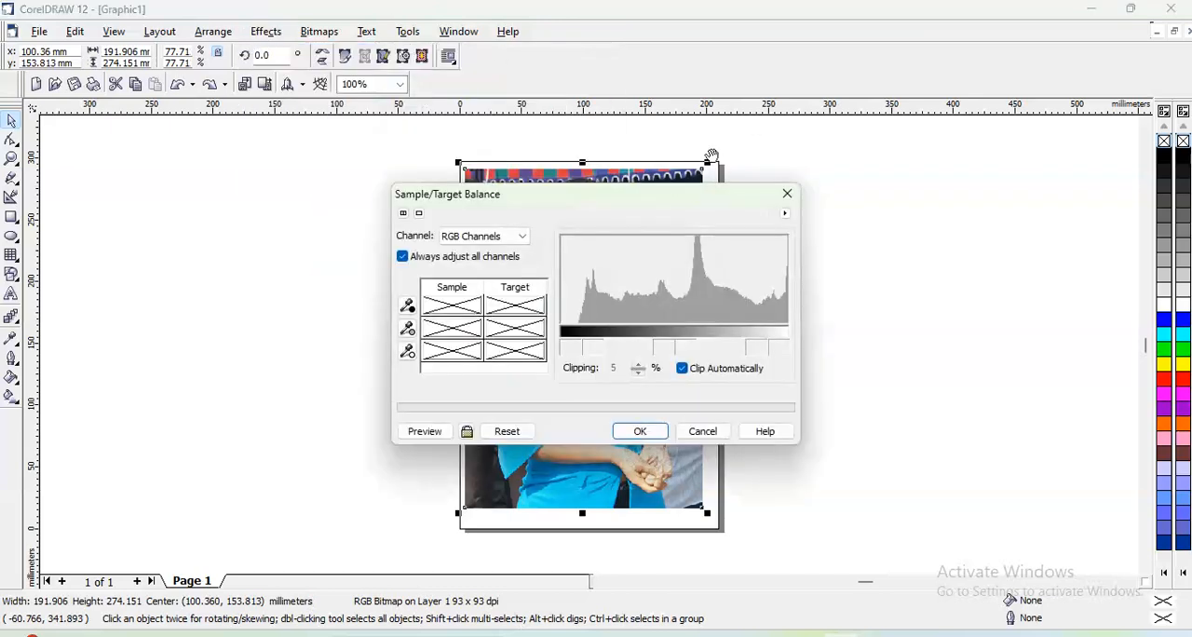
left_click_drag(656, 202, 1017, 41)
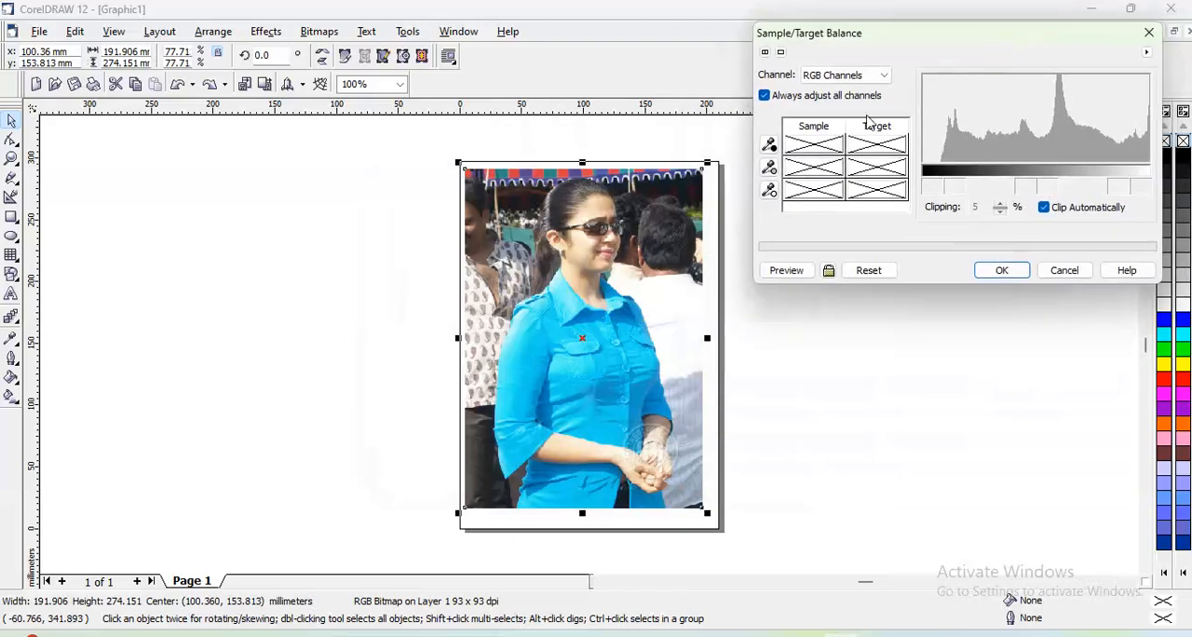
left_click(817, 152)
left_click(768, 144)
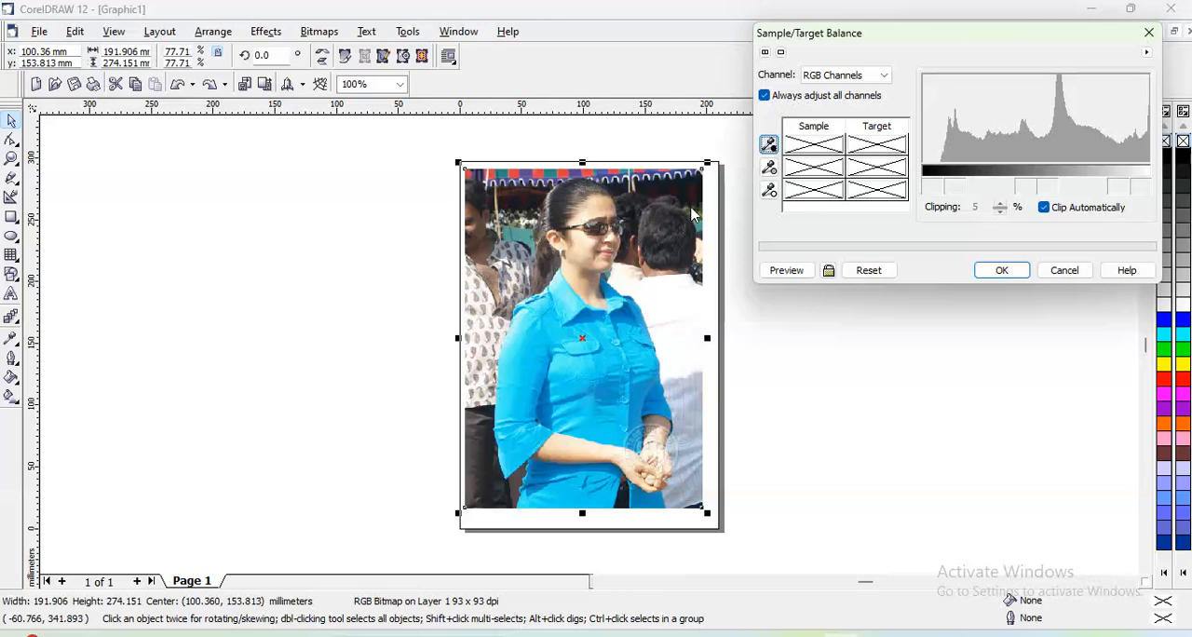
left_click(616, 309)
- Set the target colour for the dark-tone sample to red with RGB values 163, 0, 41
left_click(885, 149)
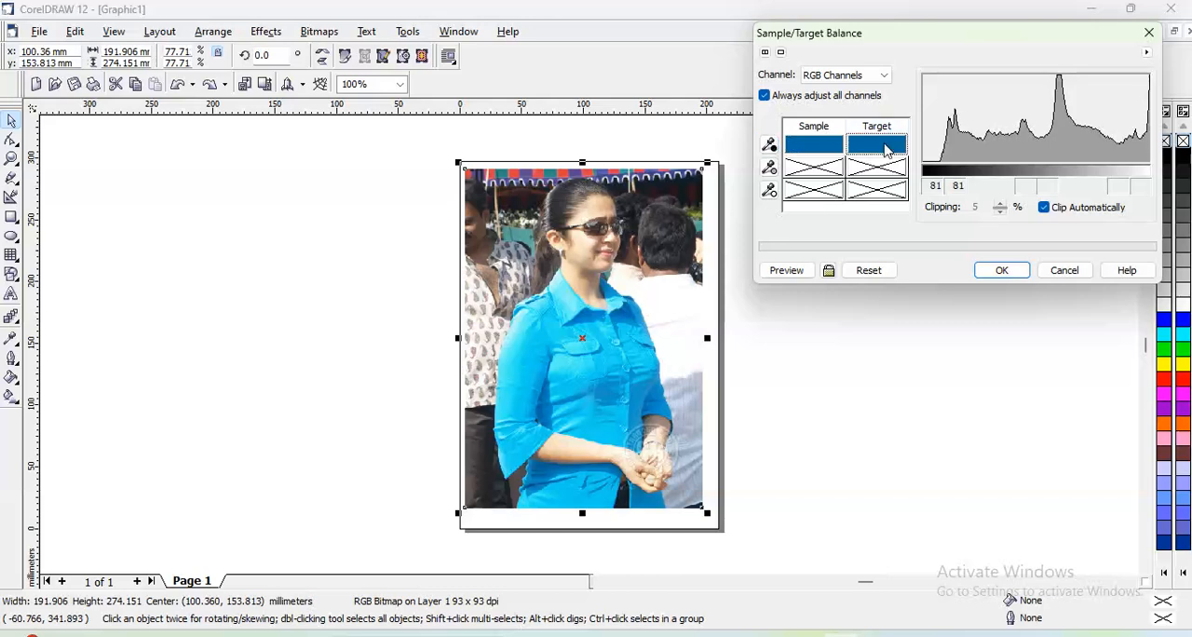
left_click(884, 149)
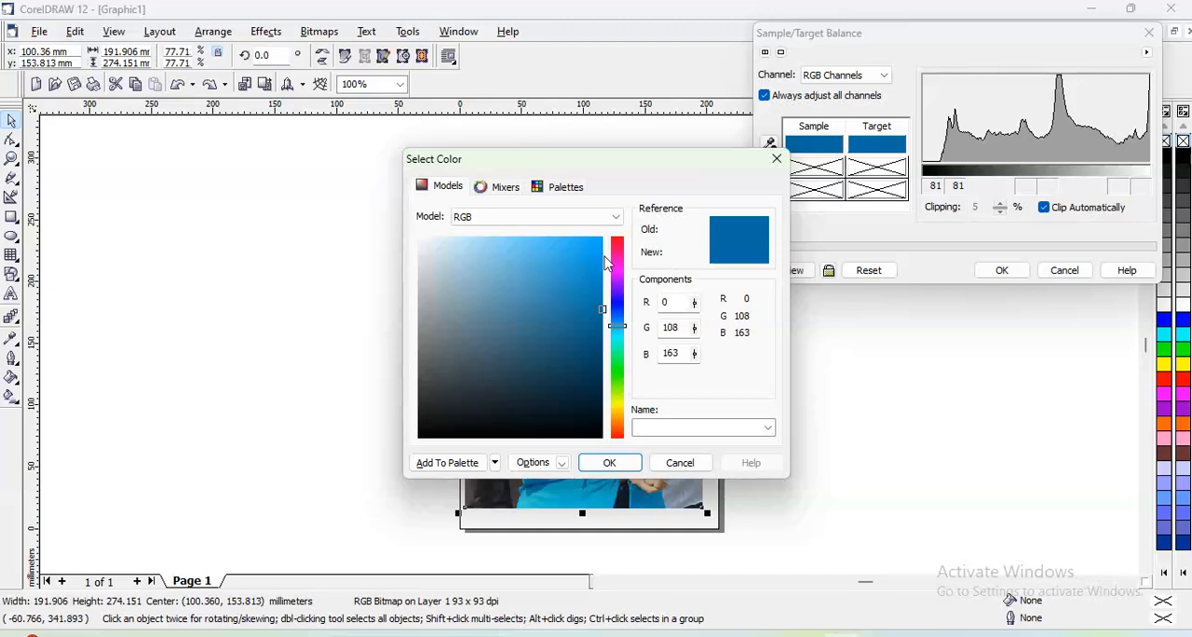
left_click(619, 246)
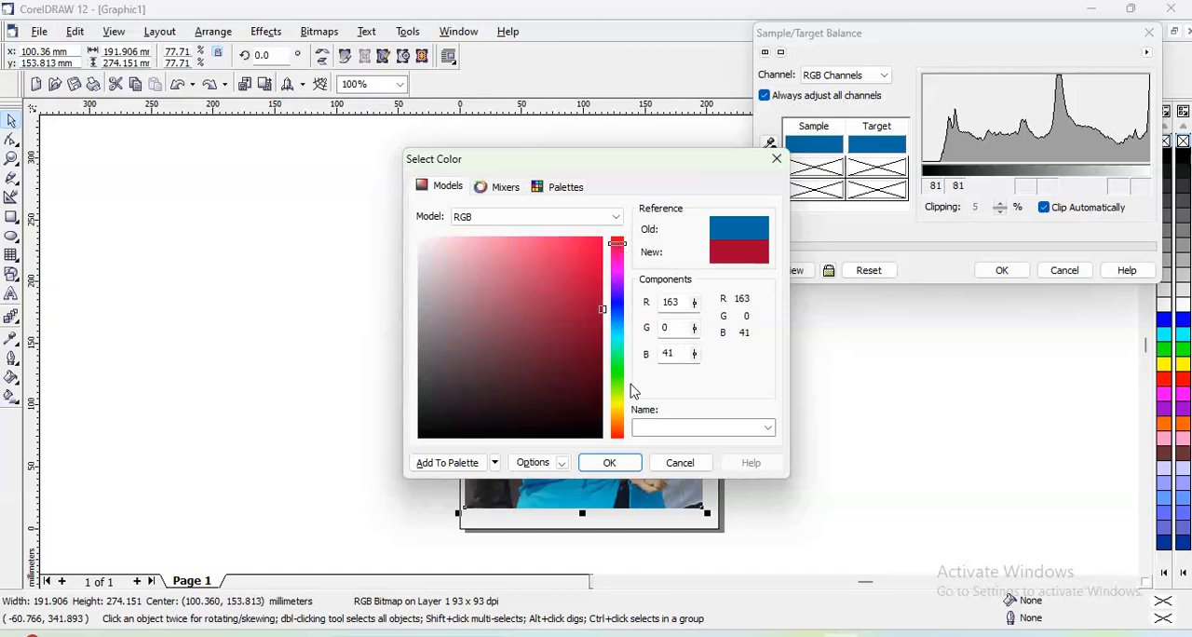
left_click(612, 464)
- Preview the colour balance on the photo, reset its sample and target colours, and close the adjustment
left_click(782, 272)
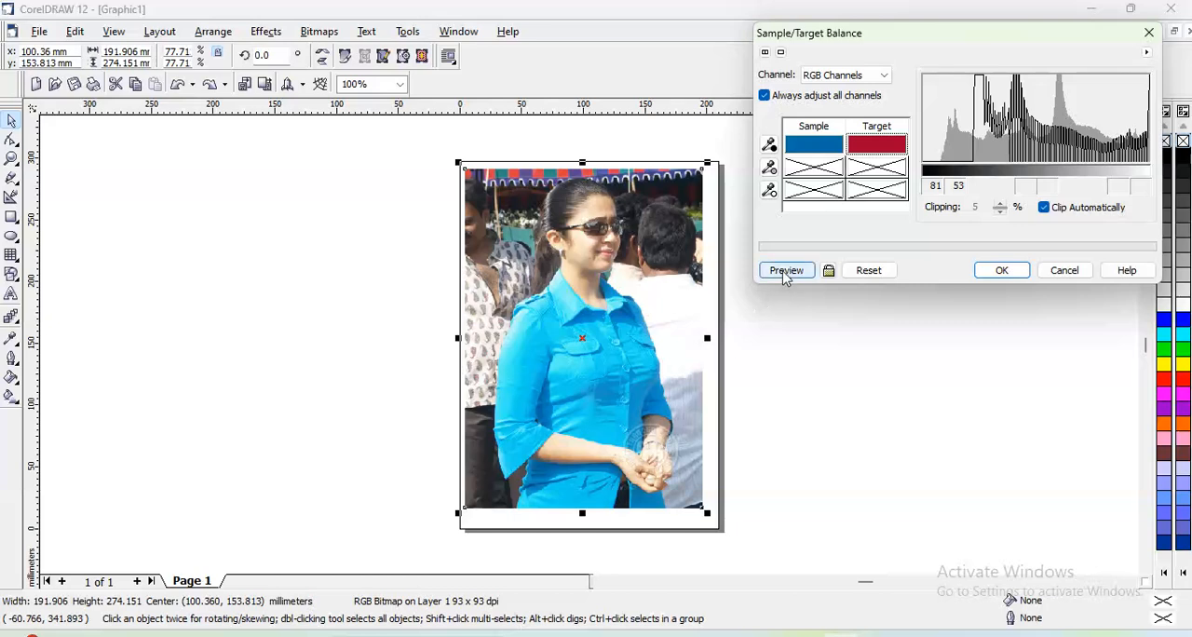
left_click(785, 272)
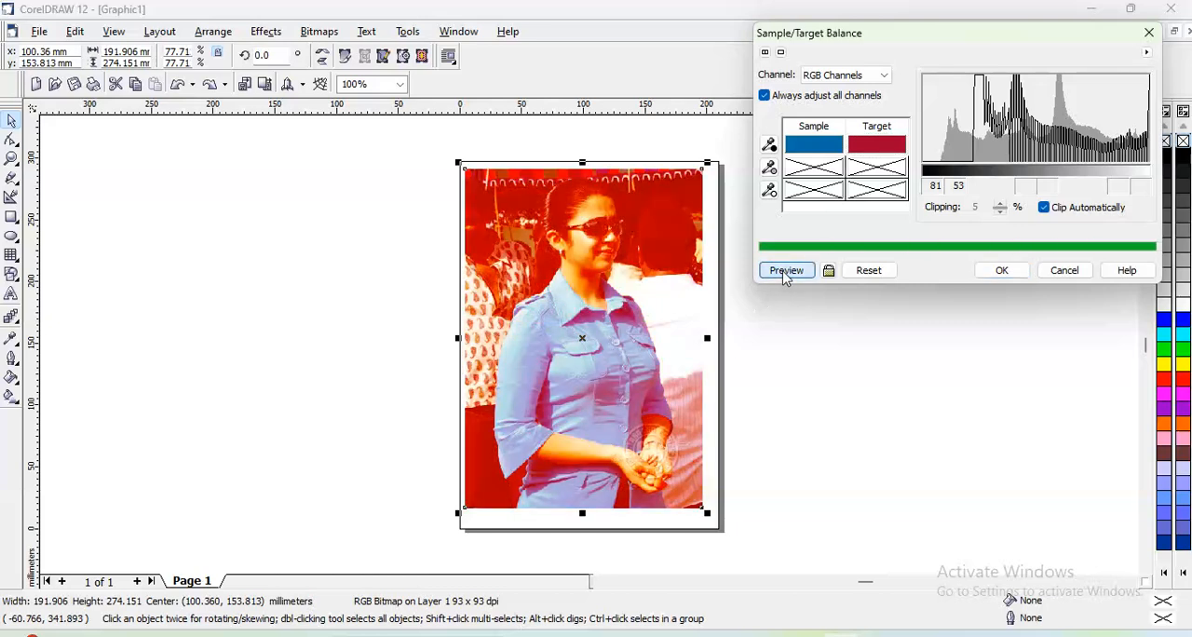
left_click(868, 270)
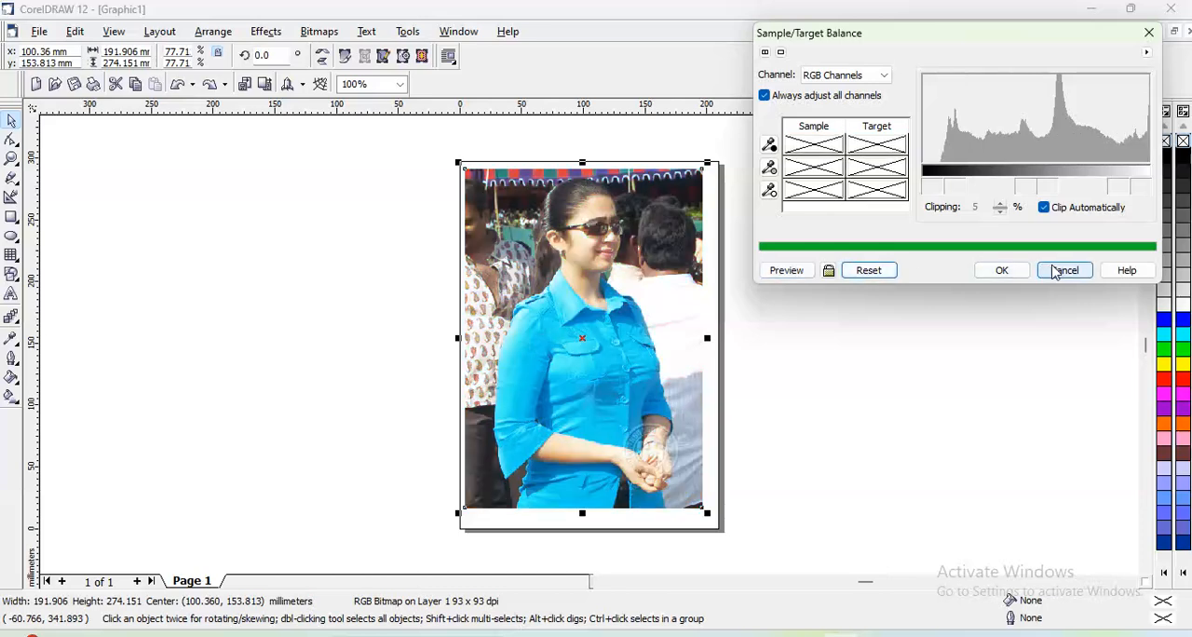
left_click(1002, 271)
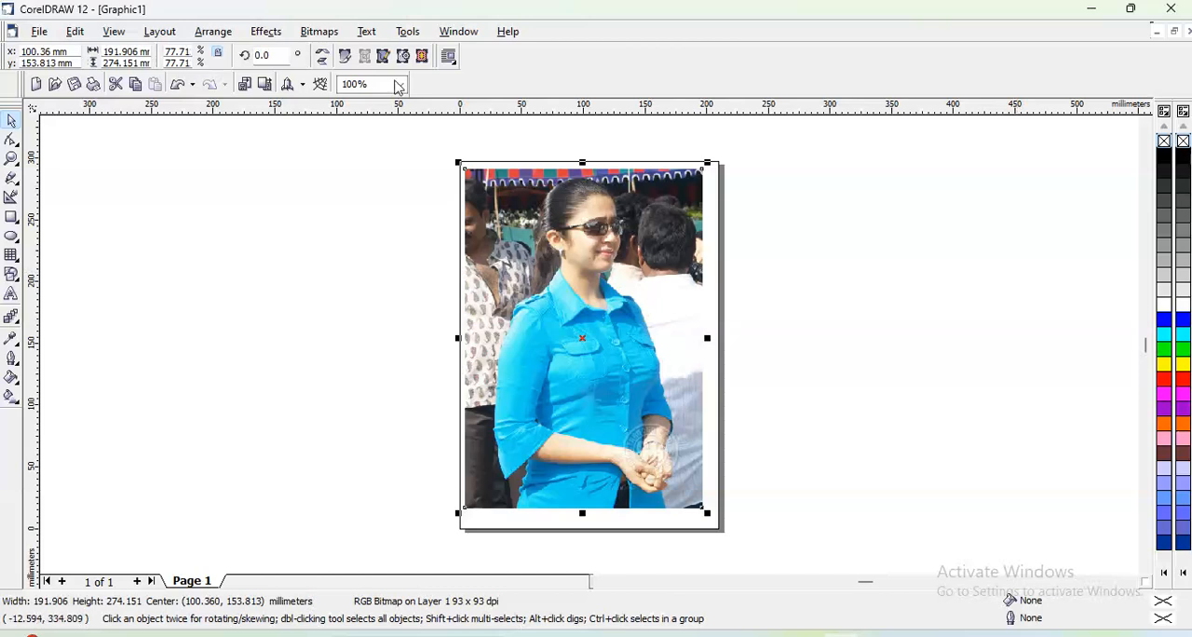
- Preview two Tone Curve shapes across the photo's RGB channels, reset the curve, and close the adjustment
left_click(267, 30)
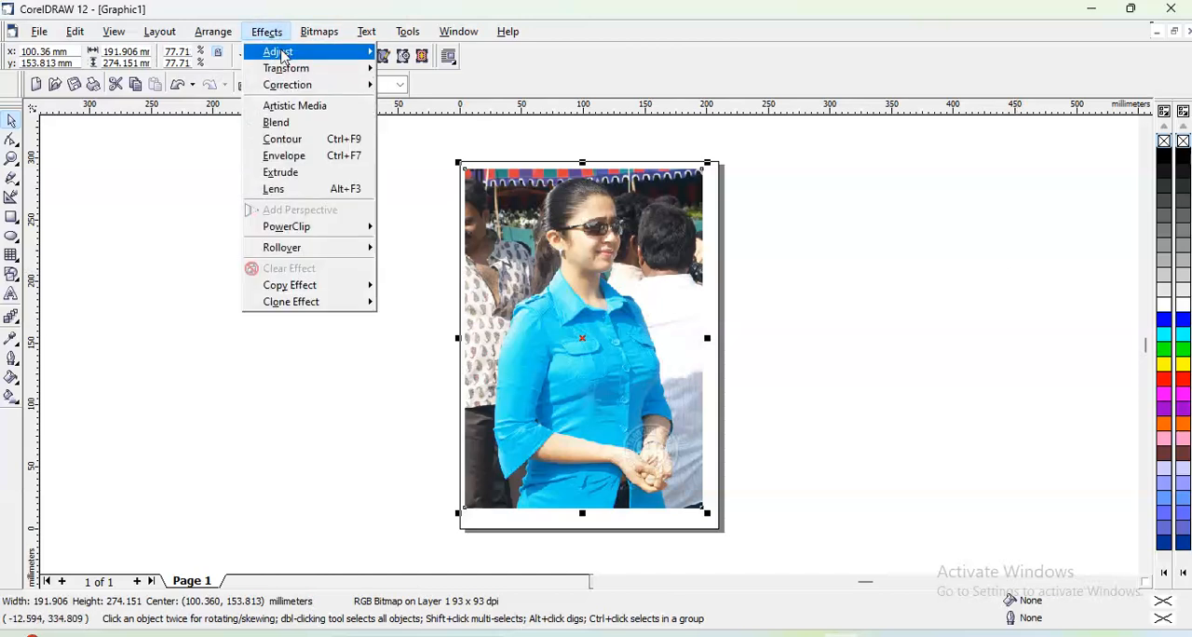
mouse_move(282, 55)
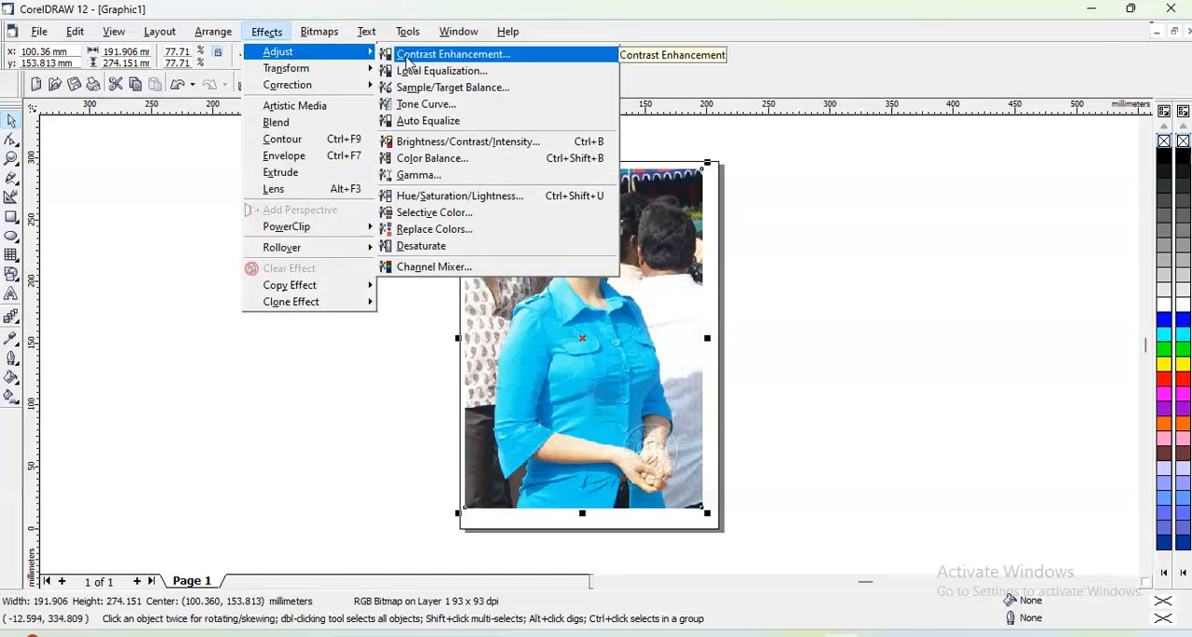
left_click(425, 105)
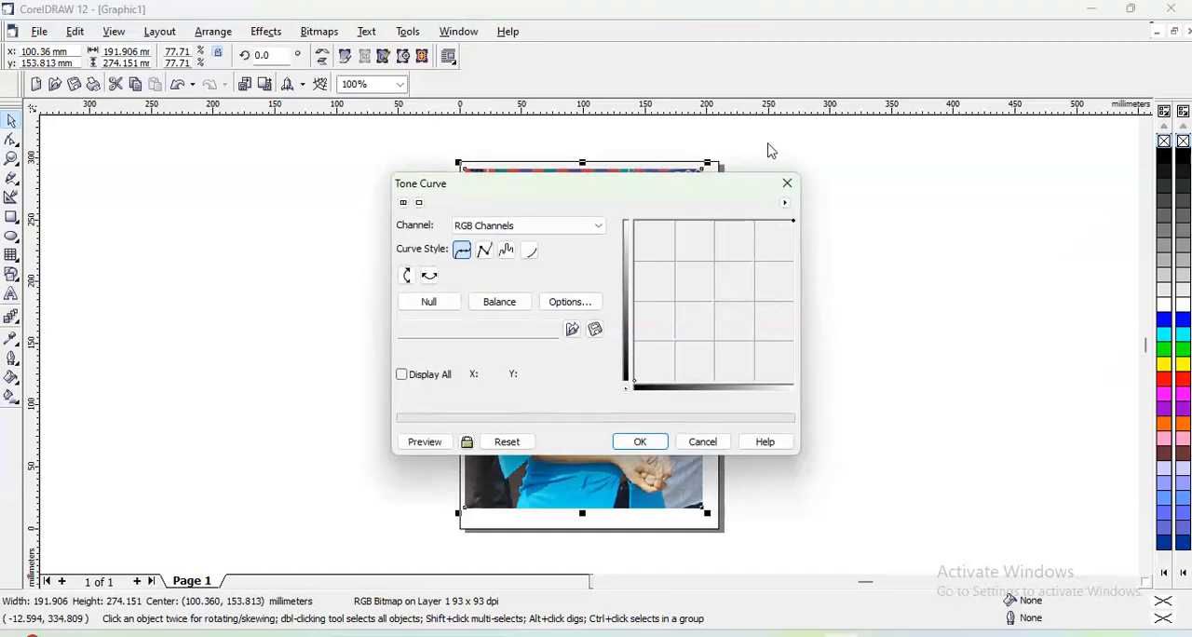
left_click_drag(685, 185, 1022, 72)
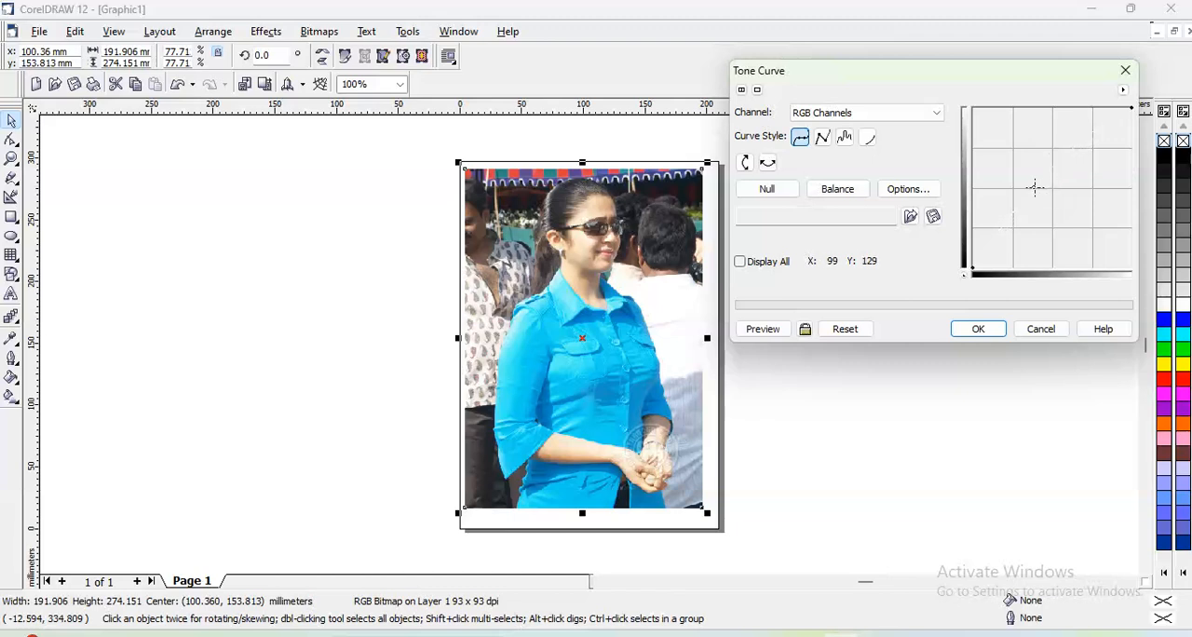
left_click(767, 330)
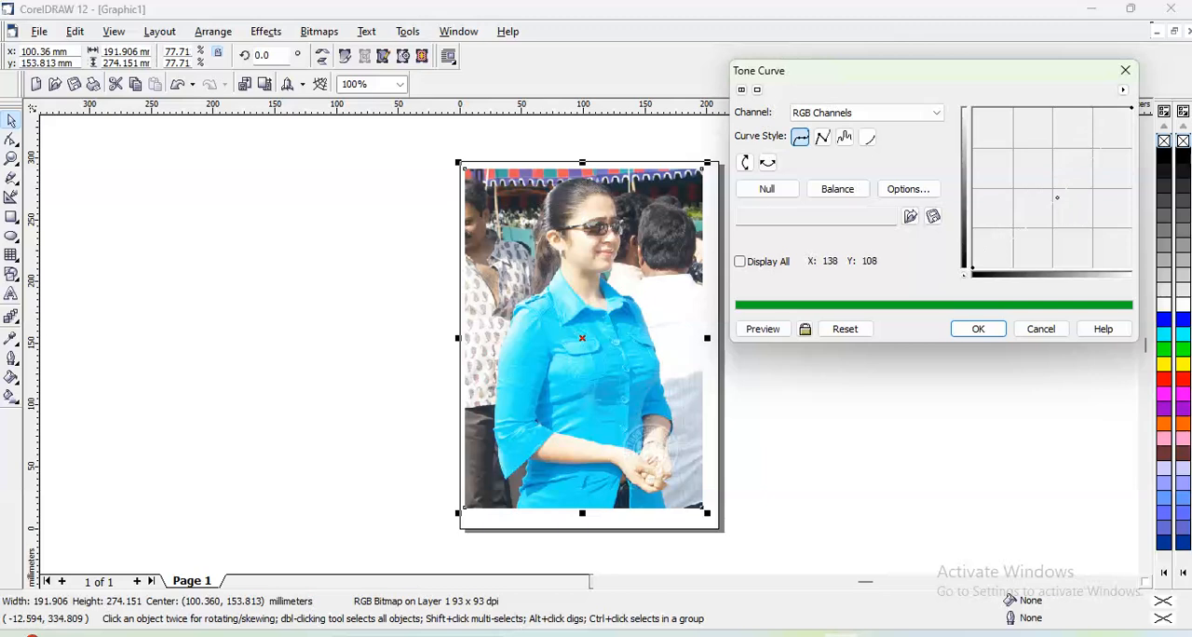
left_click(756, 333)
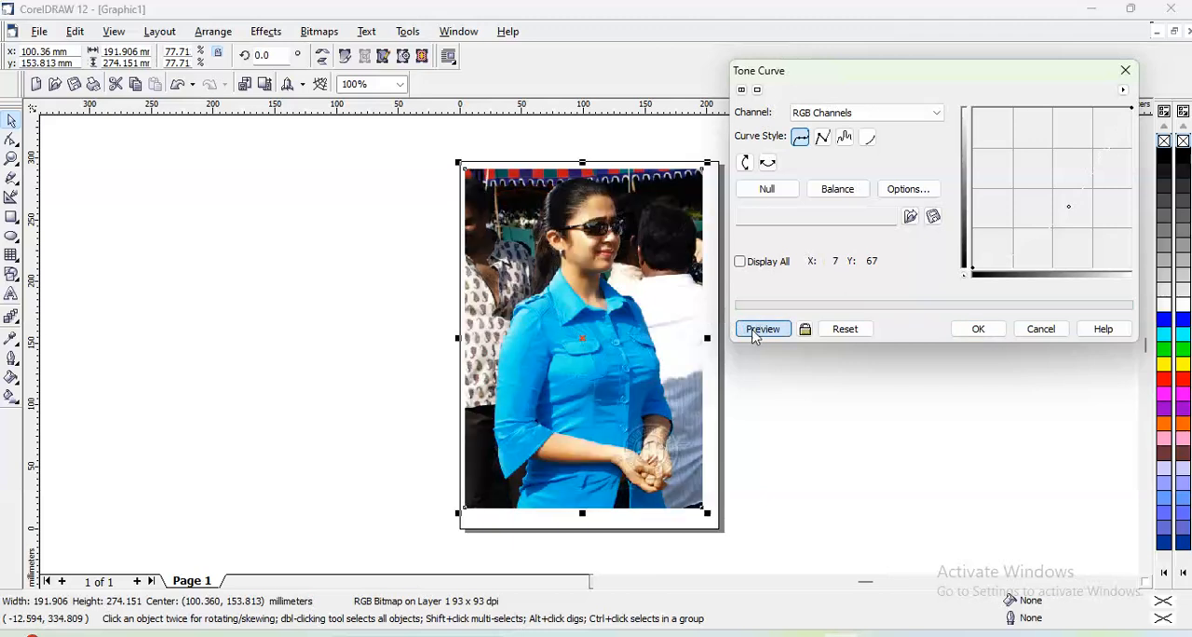
left_click(862, 330)
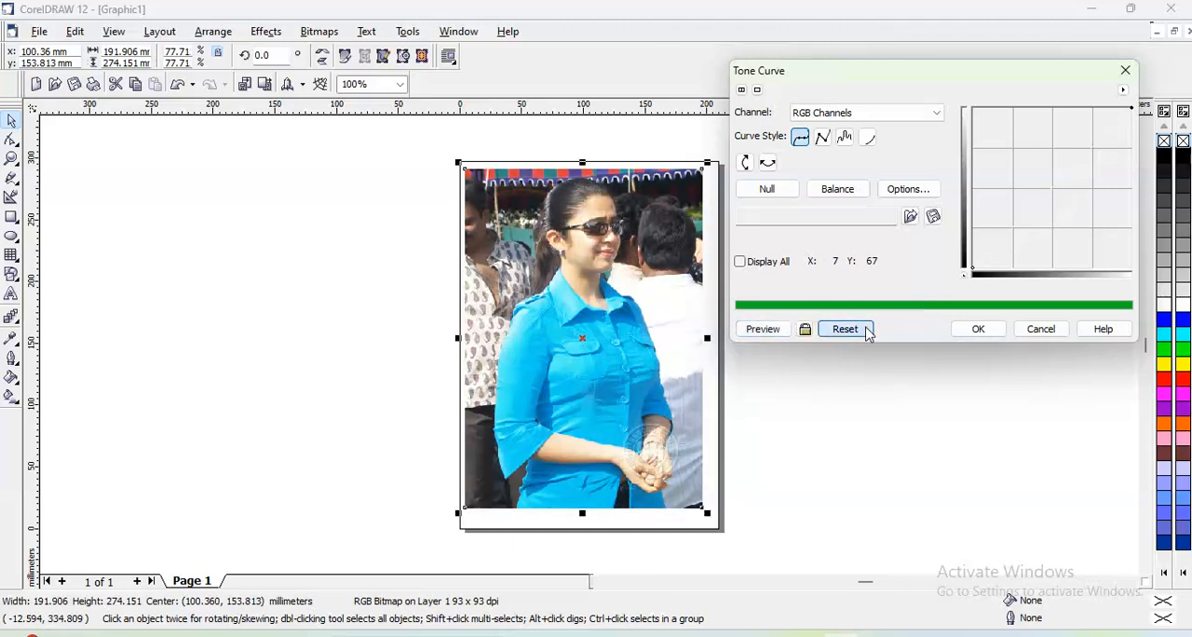
left_click(973, 328)
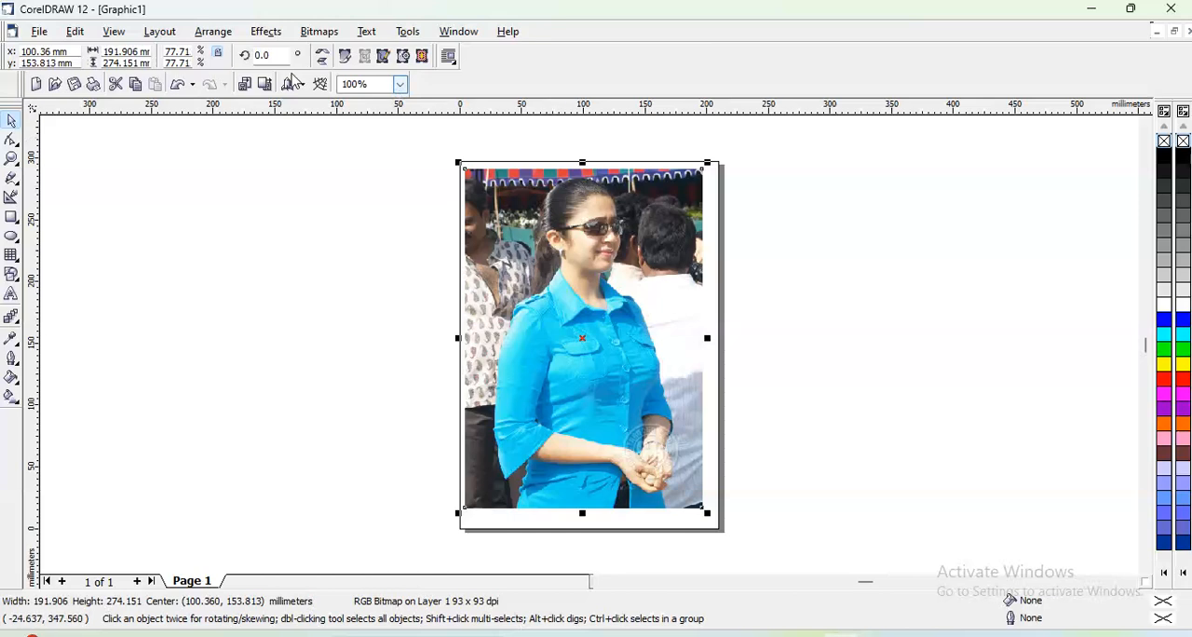
- Apply Auto Equalize to the photo and undo it
left_click(266, 32)
mouse_move(279, 54)
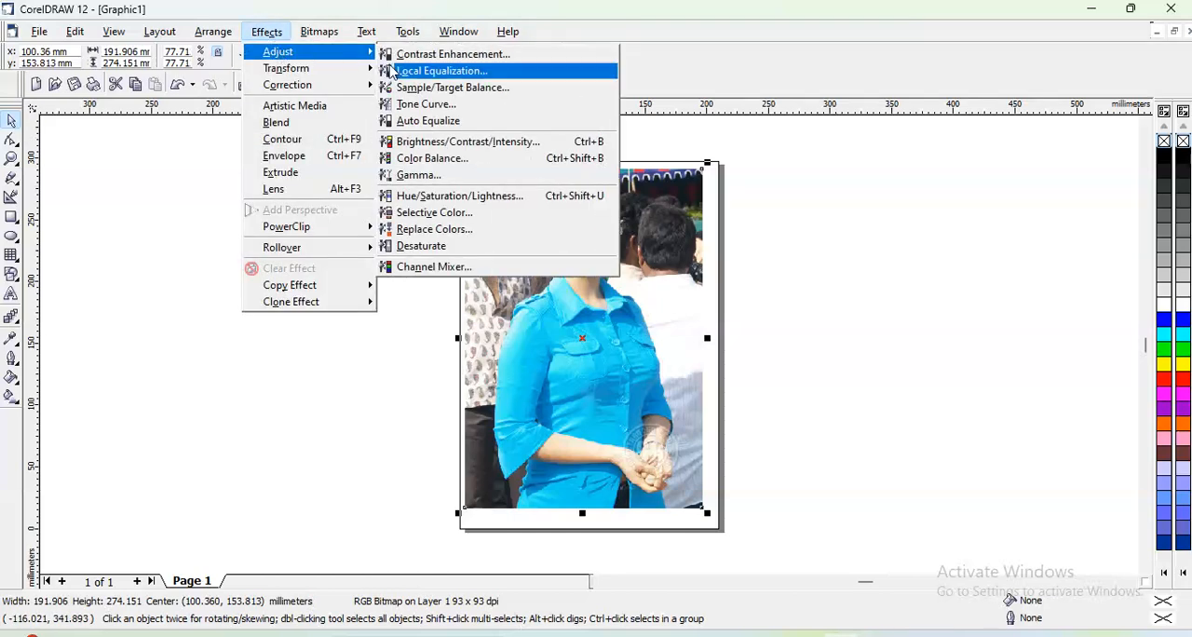
left_click(428, 121)
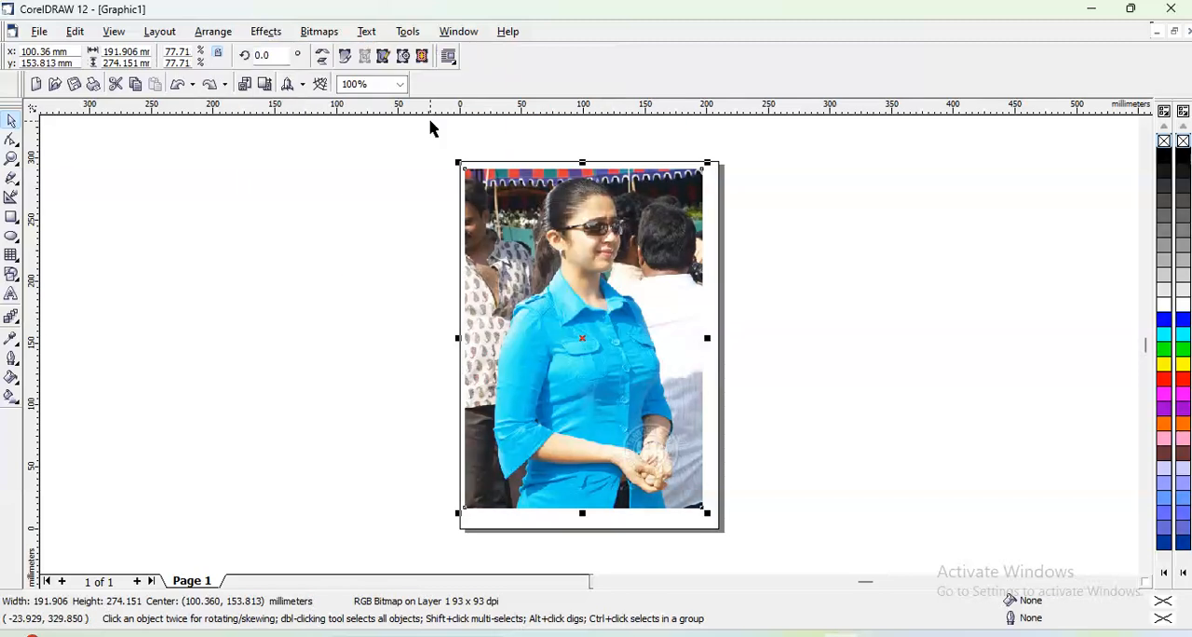
- Start a Brightness/Contrast/Intensity adjustment on the photo, previewing brightness 26 and adding contrast -48
left_click(266, 31)
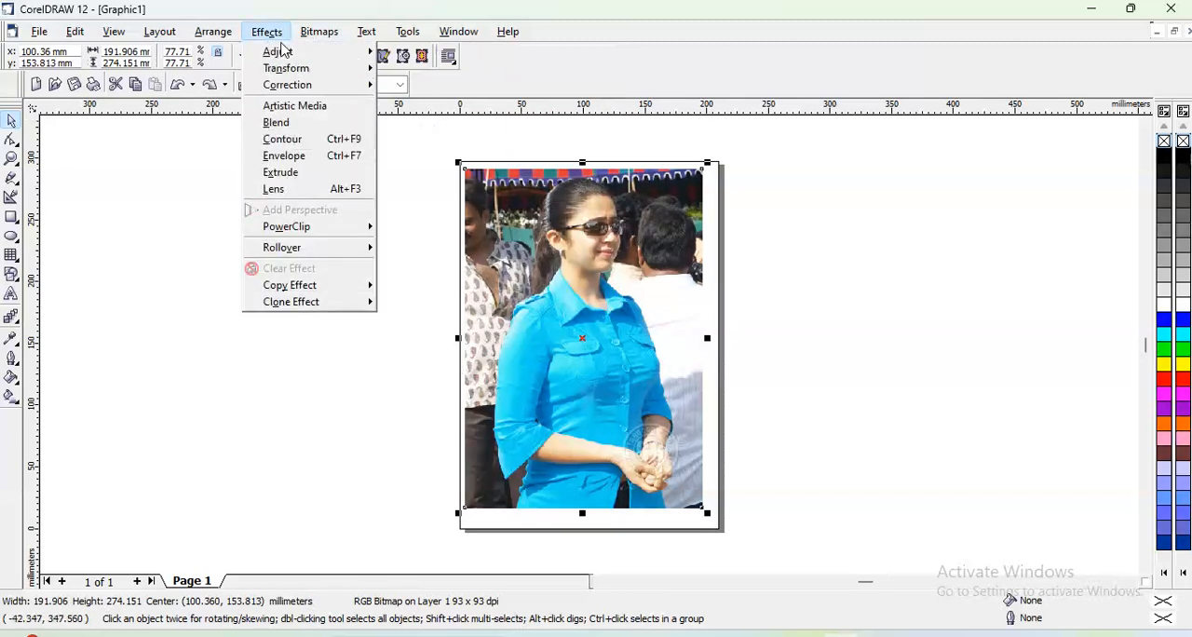
mouse_move(287, 53)
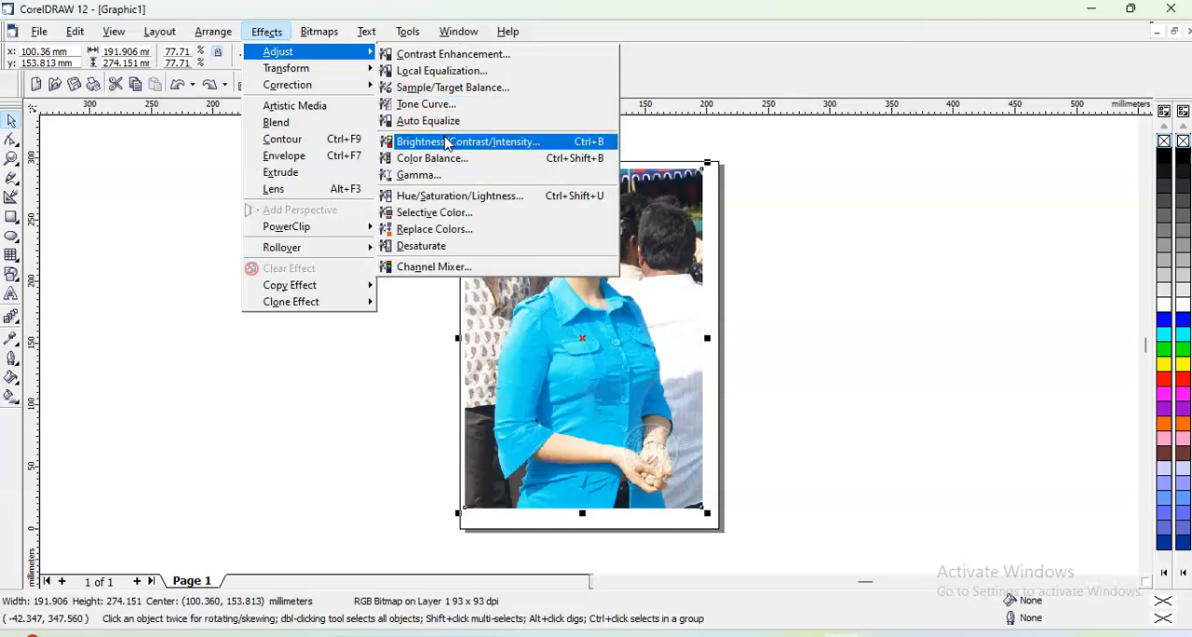
left_click(446, 143)
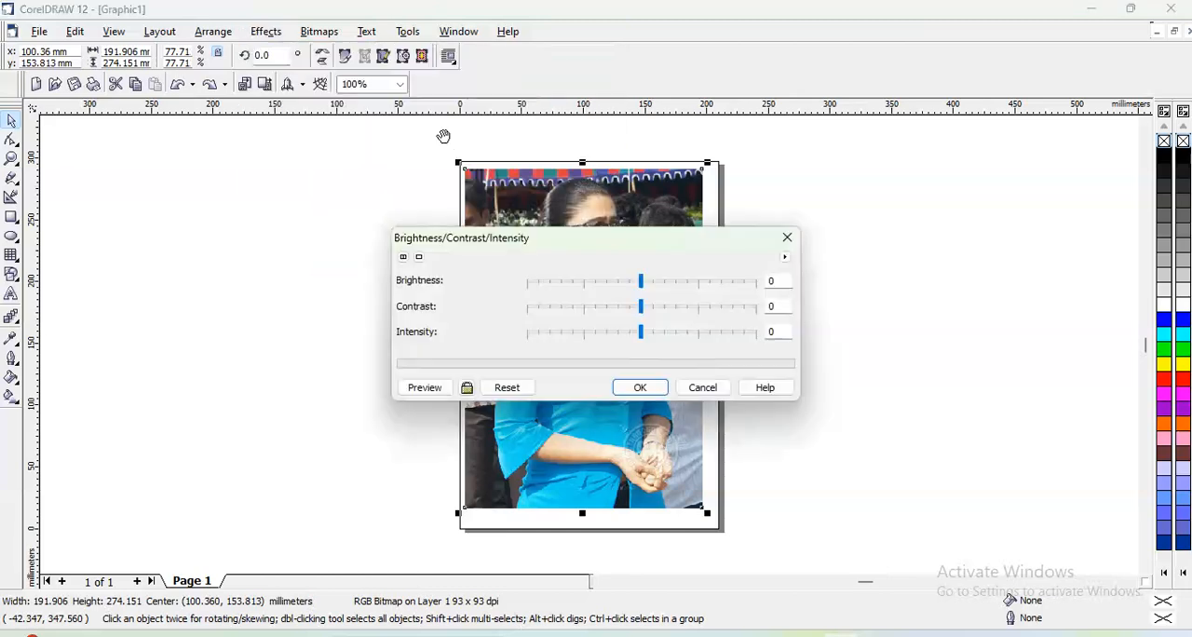
left_click_drag(531, 248, 849, 84)
left_click_drag(961, 123, 993, 125)
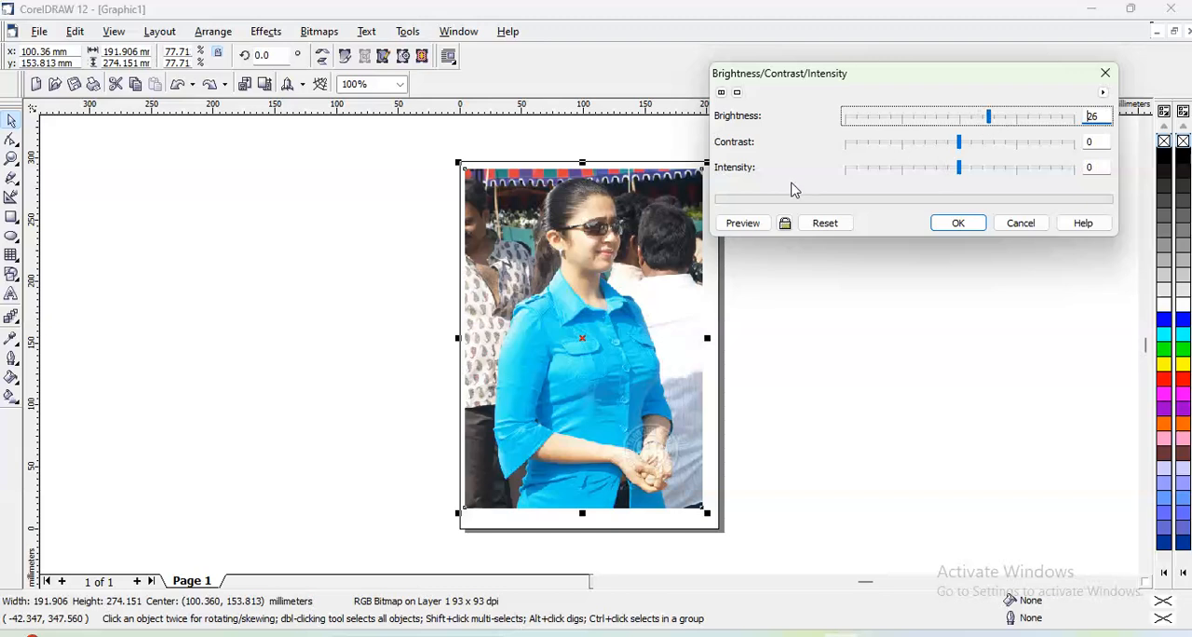
left_click(744, 224)
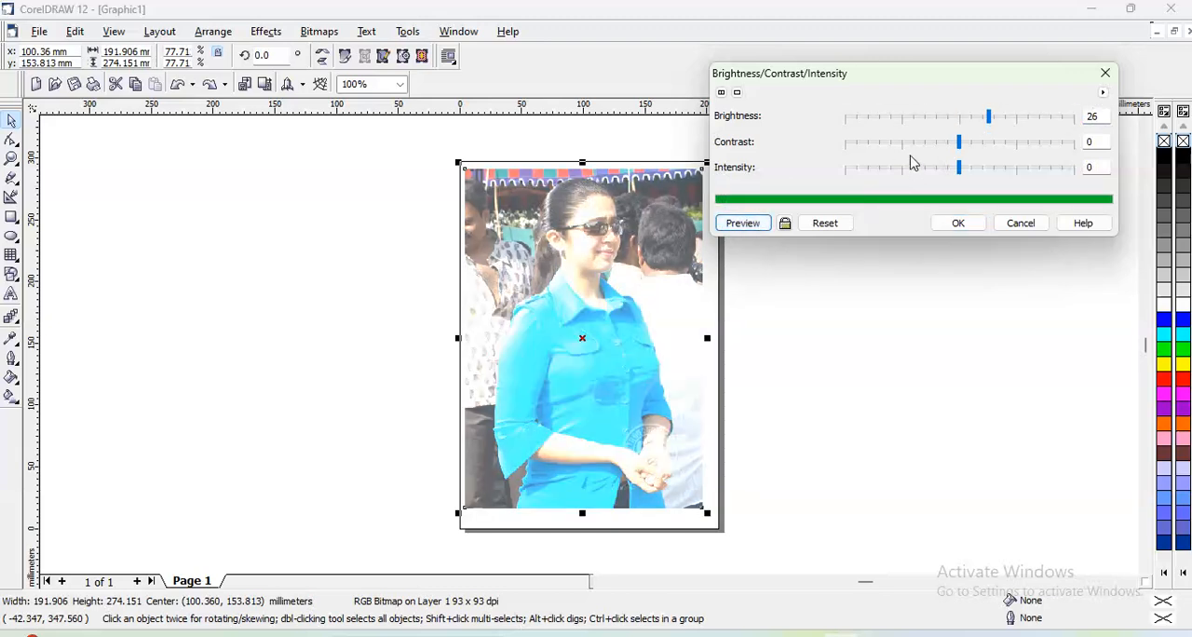
left_click_drag(962, 149, 899, 159)
left_click(750, 225)
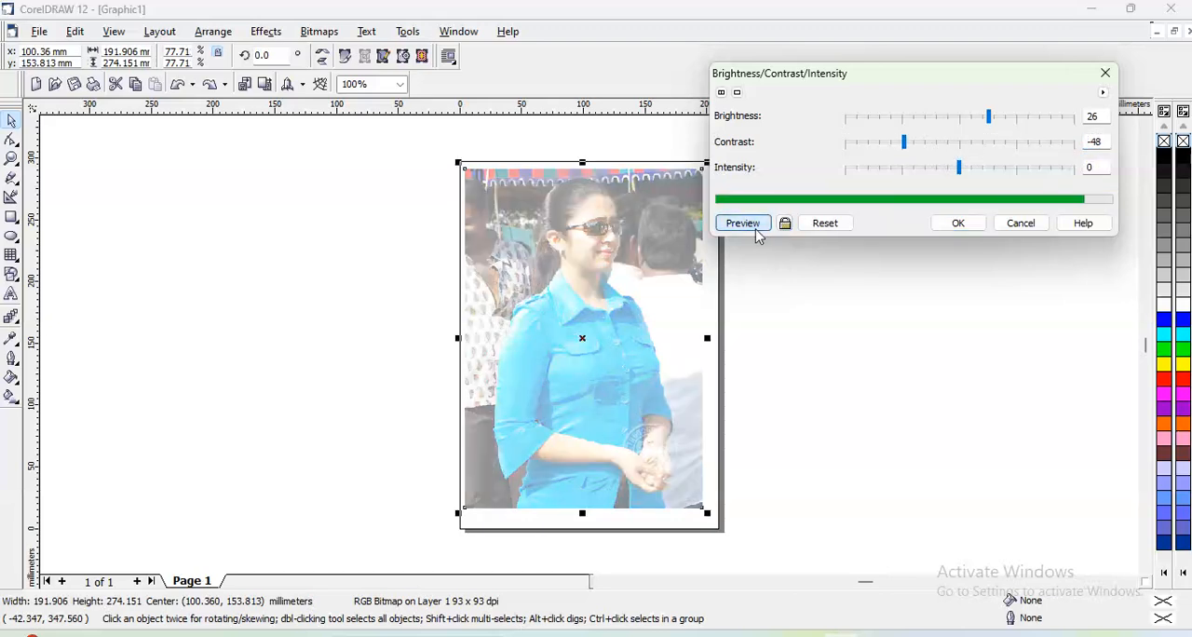
- Set brightness to 0 and contrast to 37, and preview the photo with intensity at -36 and at 58
left_click_drag(904, 149, 959, 123)
left_click(742, 225)
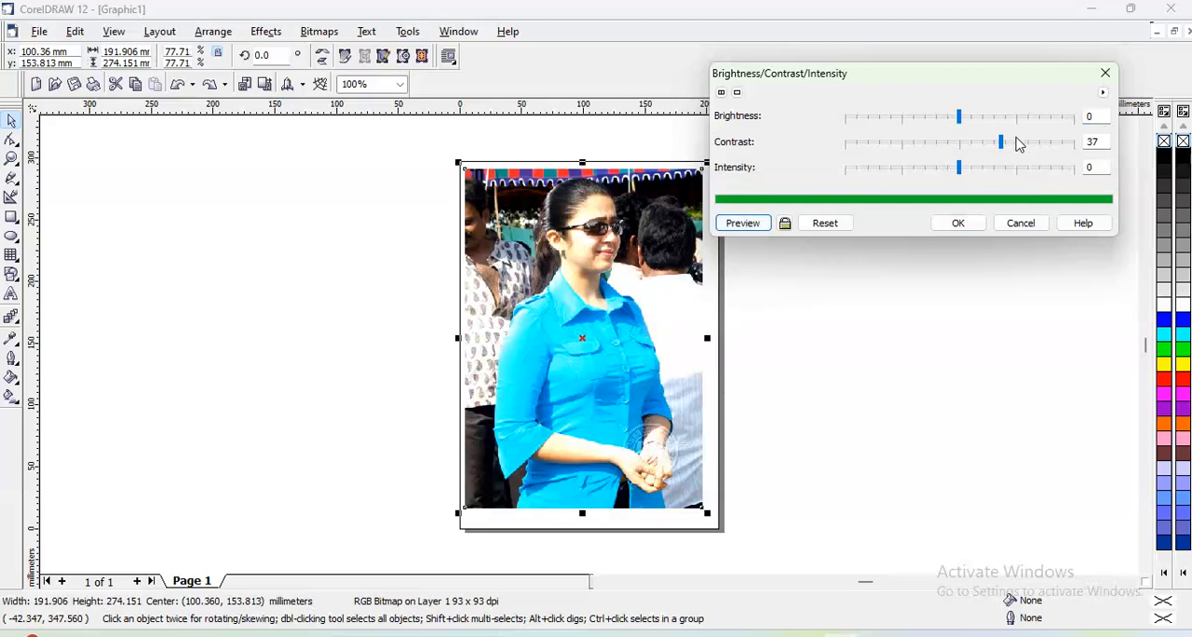
left_click_drag(959, 168, 916, 168)
left_click(740, 224)
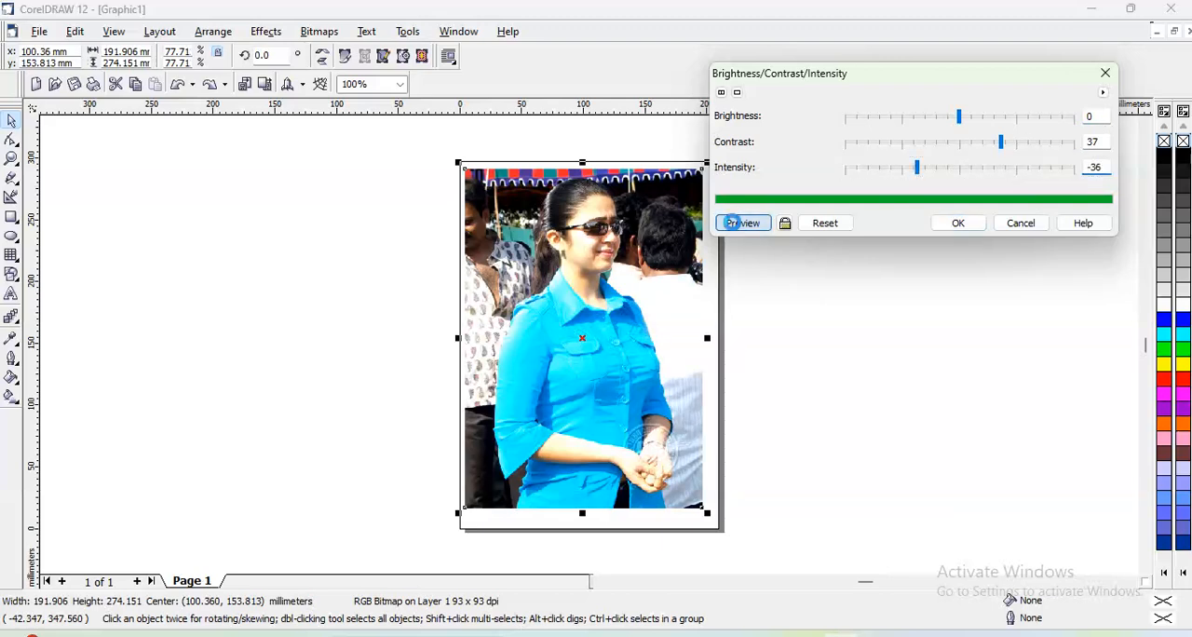
left_click_drag(916, 169, 1024, 168)
left_click(750, 224)
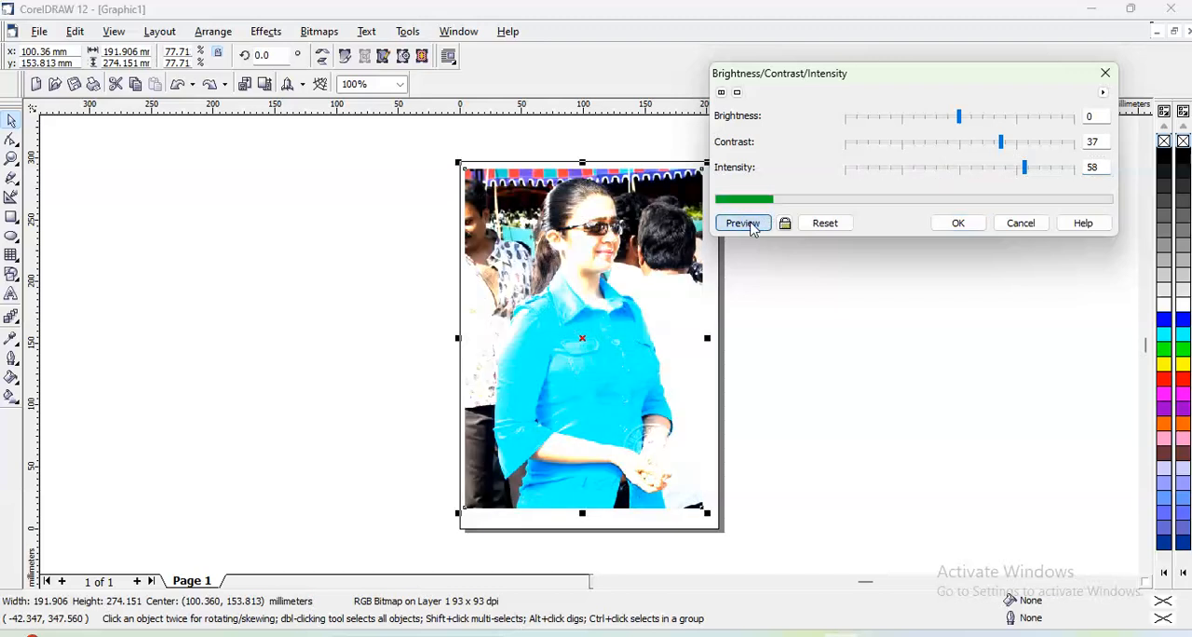
- Preview the photo with contrast lowered to -25, and with brightness raised to 40
left_click_drag(1005, 148, 929, 144)
left_click(764, 226)
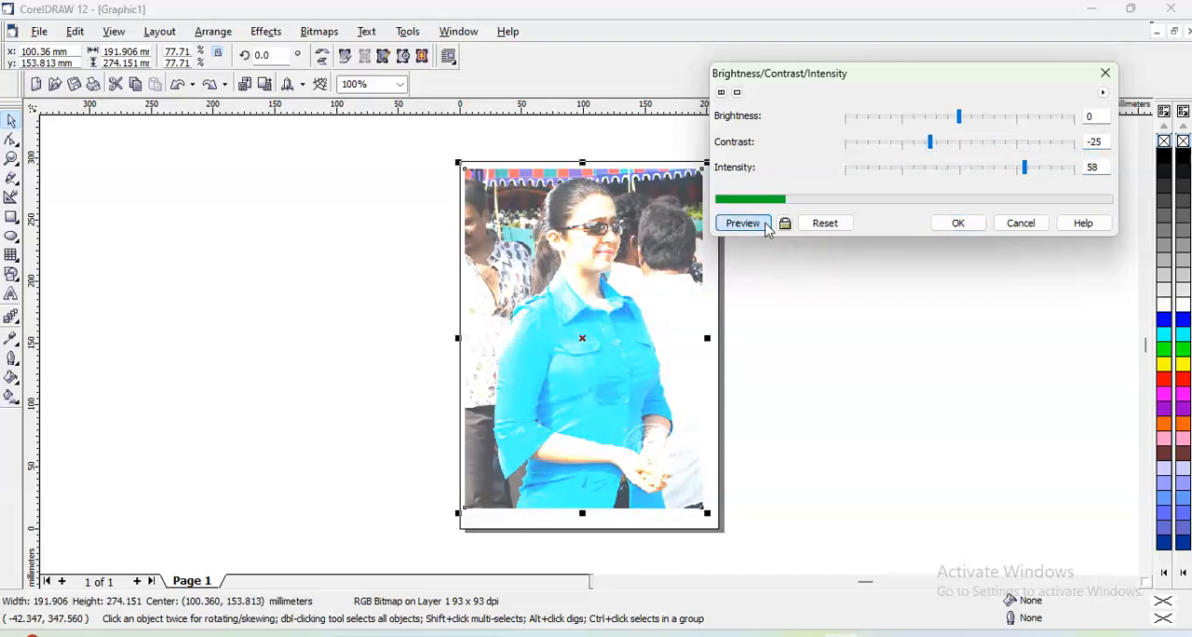
left_click_drag(959, 117, 1005, 117)
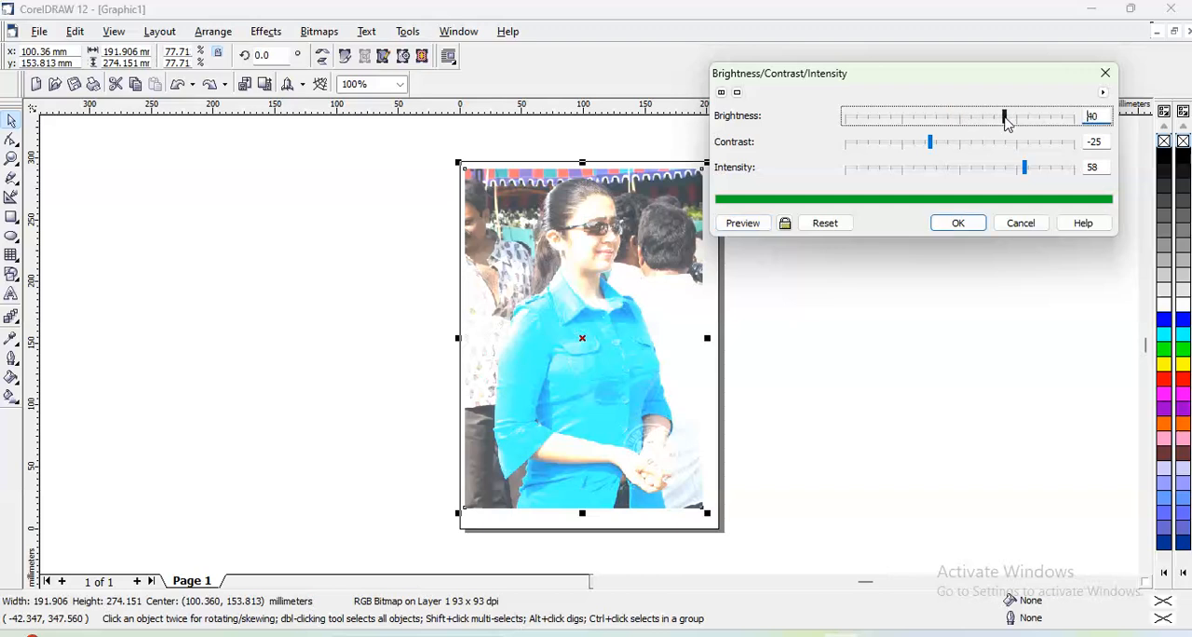
left_click(764, 226)
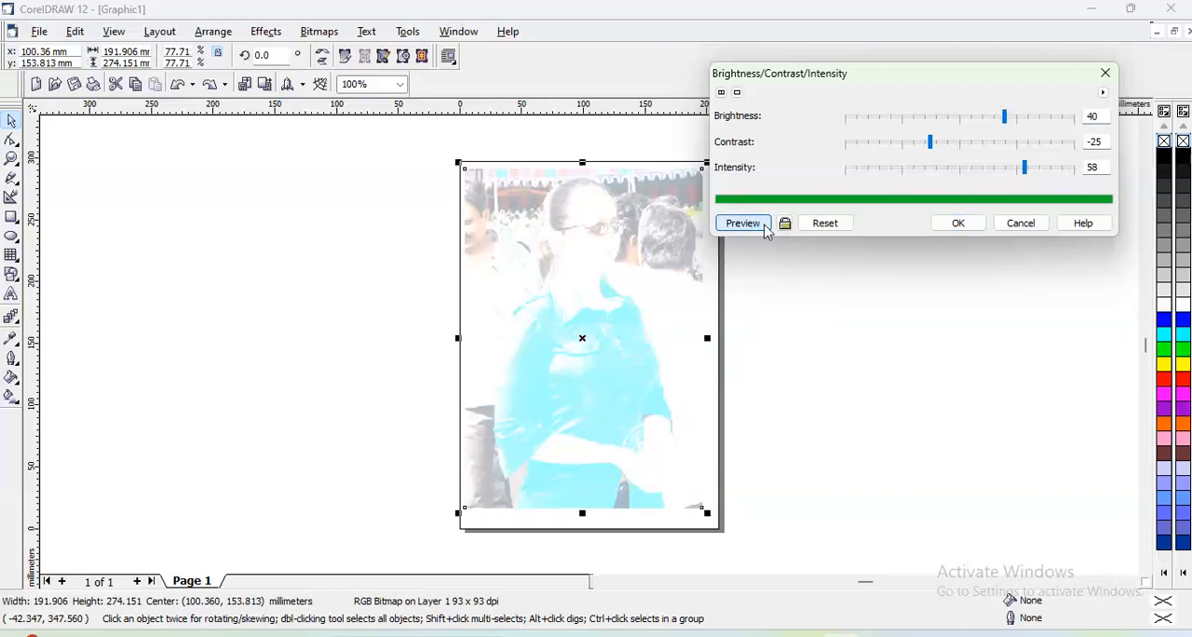
- Preview the photo with brightness 7, contrast 20 and intensity 2, and cancel the adjustment
left_click_drag(1024, 168, 960, 180)
left_click_drag(930, 144, 969, 121)
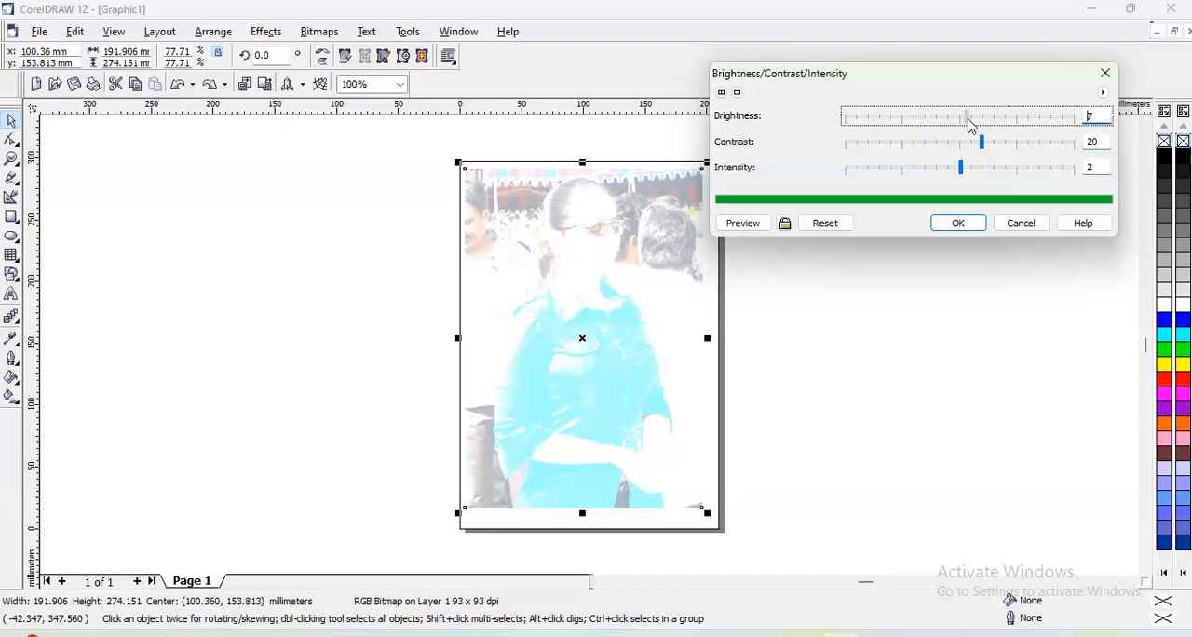
left_click(752, 222)
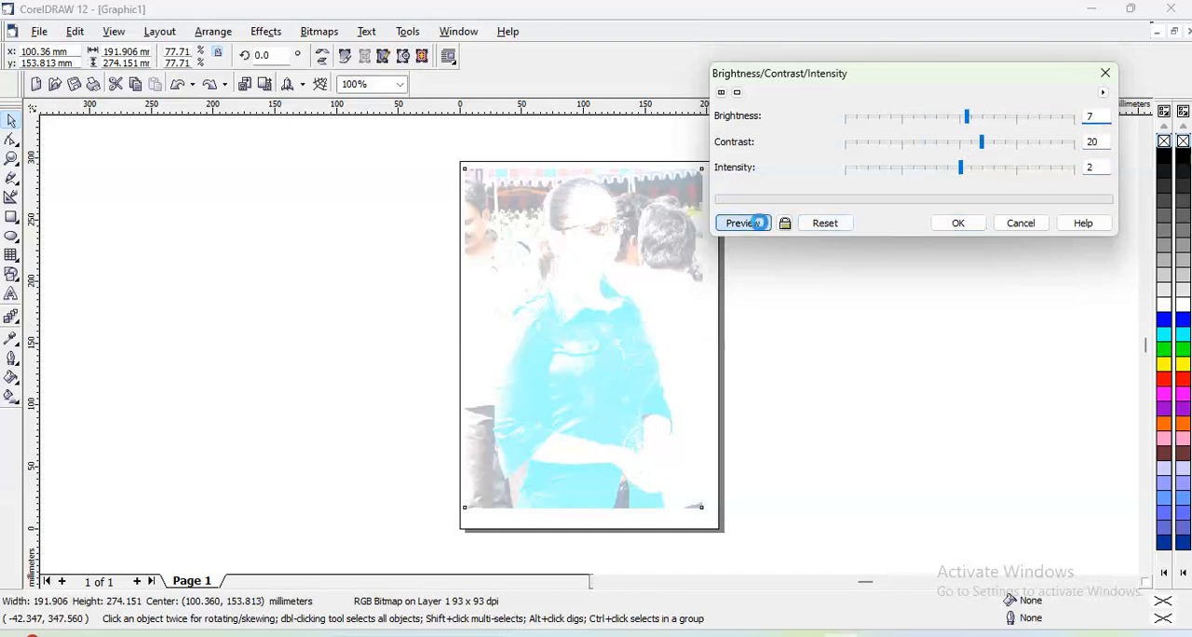
left_click(1029, 225)
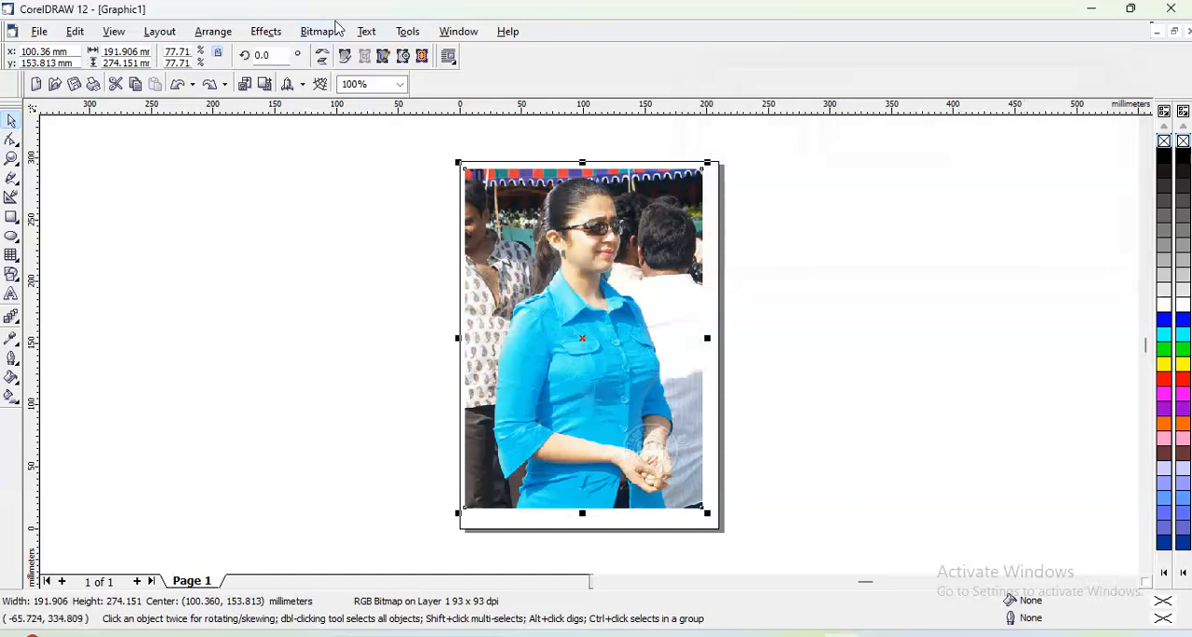
- Start a Color Balance adjustment on the photo and preview the Cyan-Red channel at 41 and at -45
left_click(282, 35)
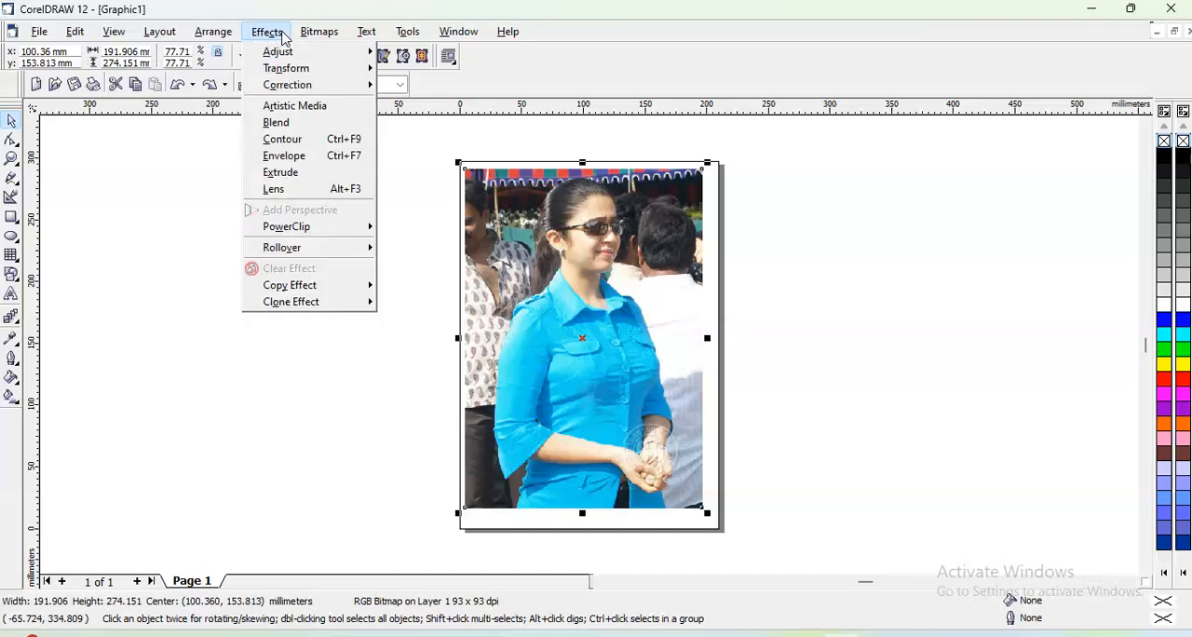
mouse_move(286, 54)
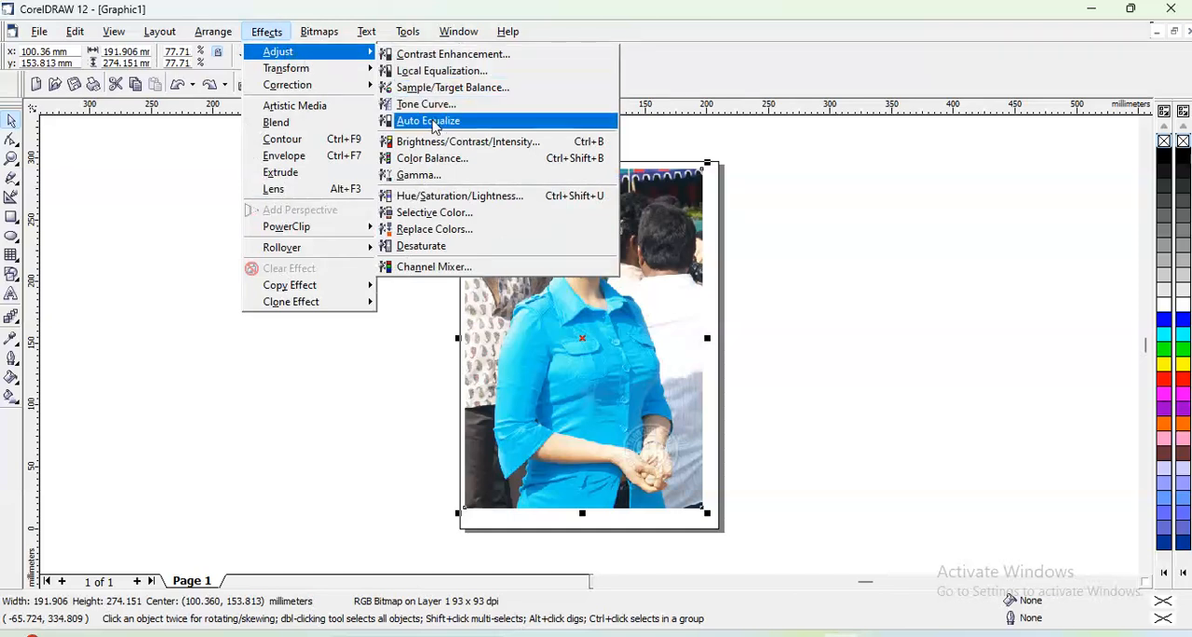
left_click(436, 158)
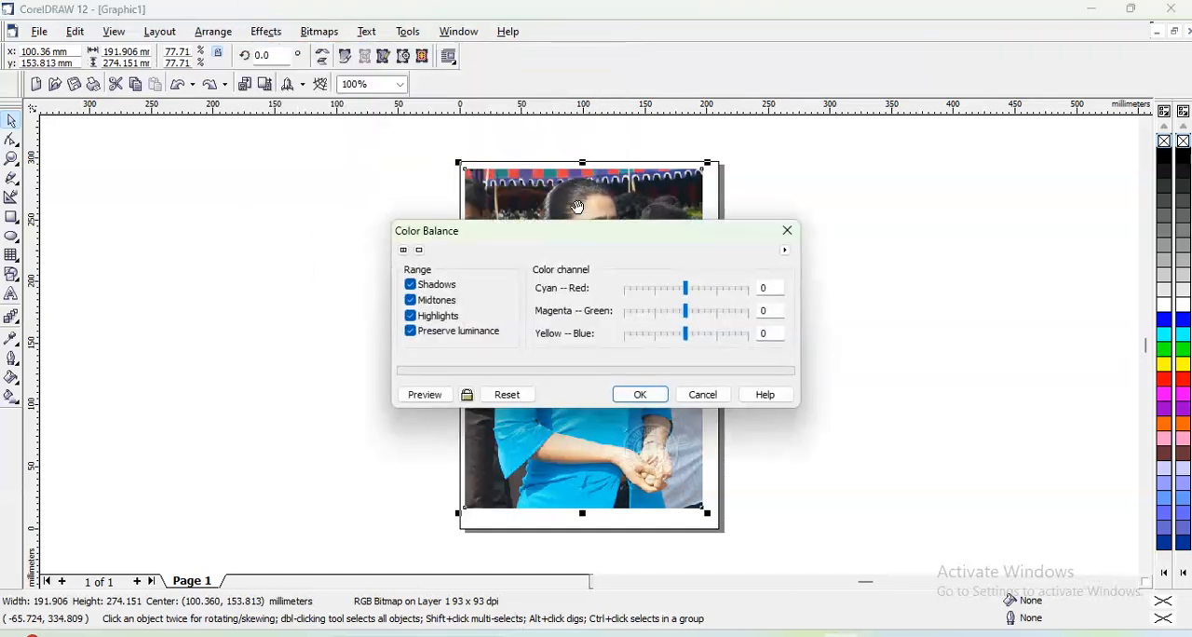
left_click_drag(568, 233, 911, 66)
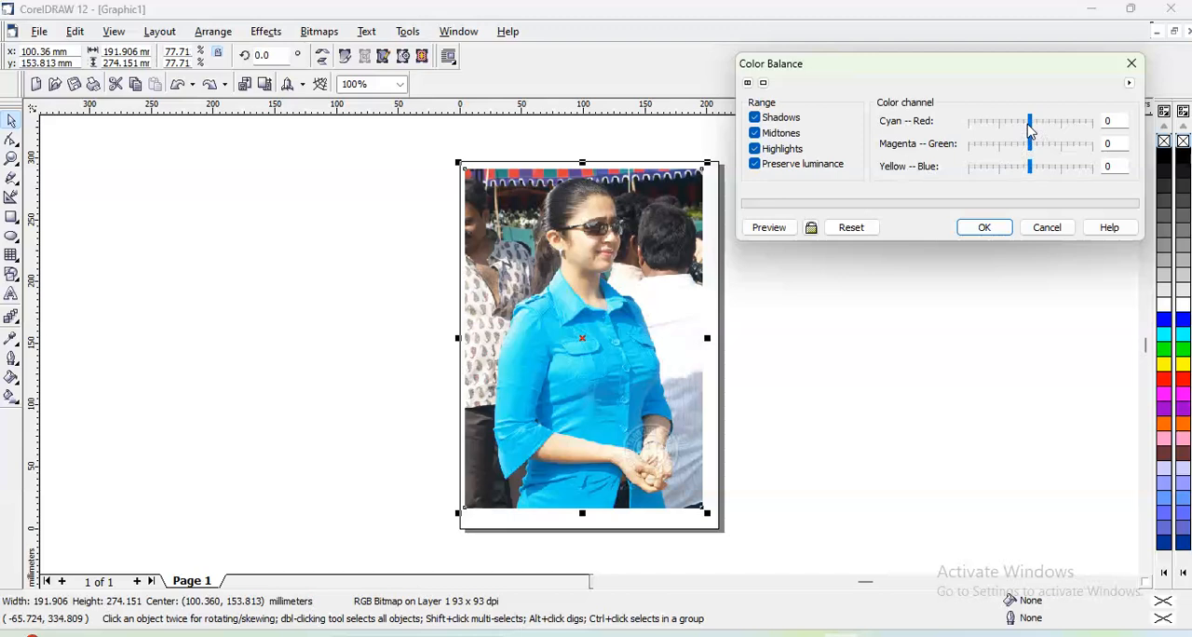
left_click_drag(1031, 126, 1051, 133)
left_click(769, 227)
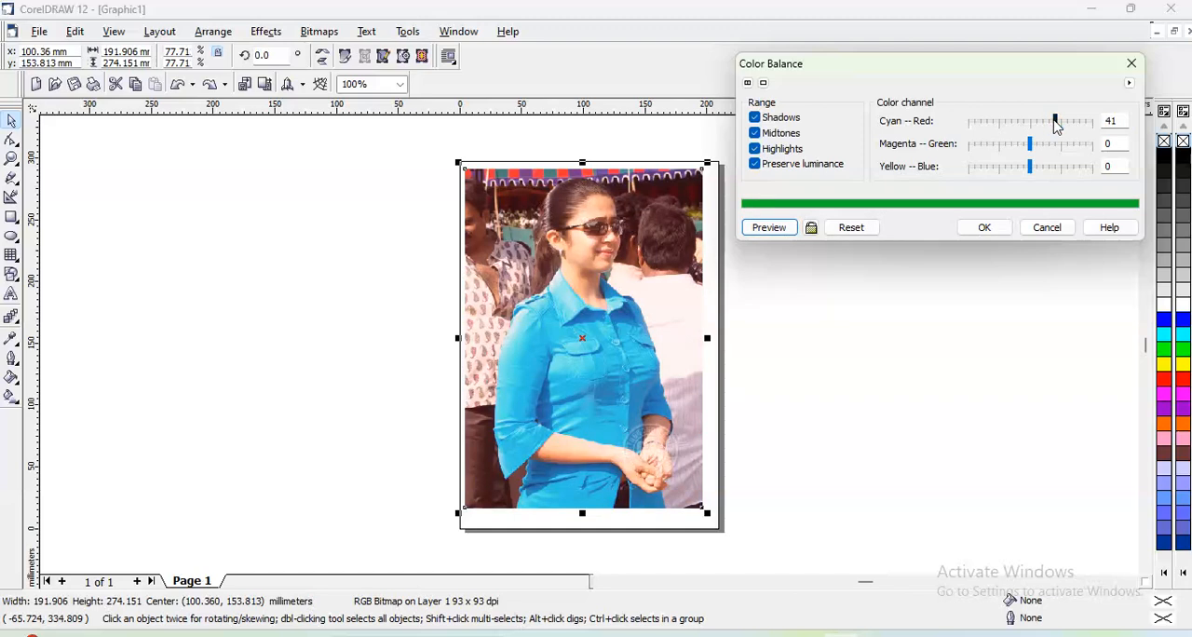
left_click_drag(1055, 121, 1002, 124)
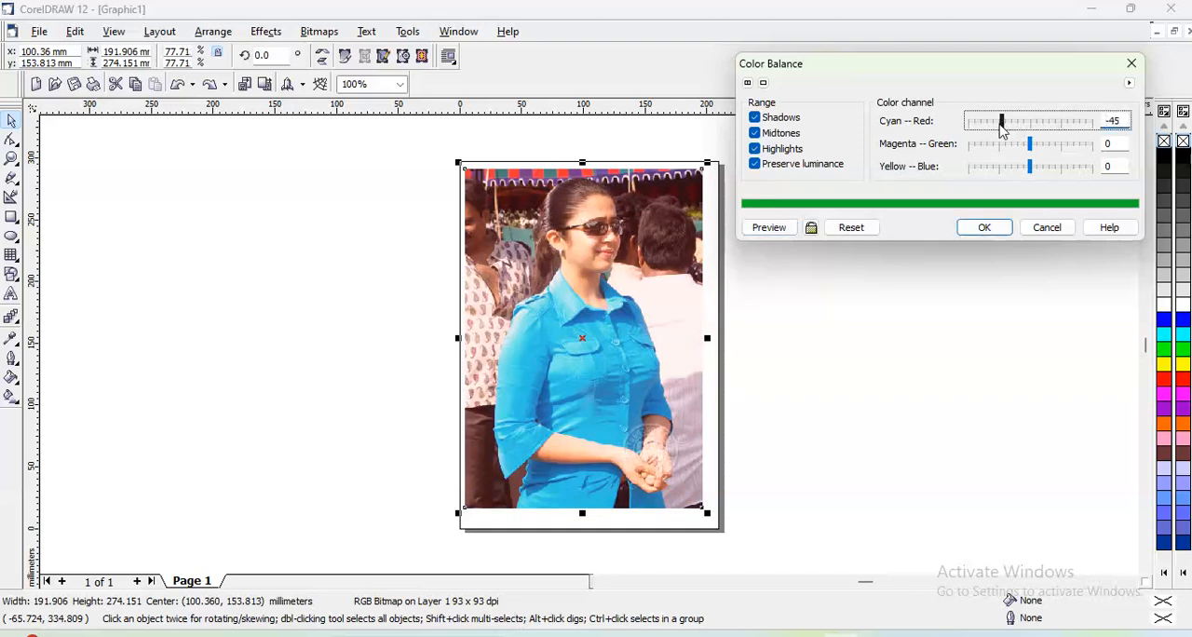
left_click(769, 227)
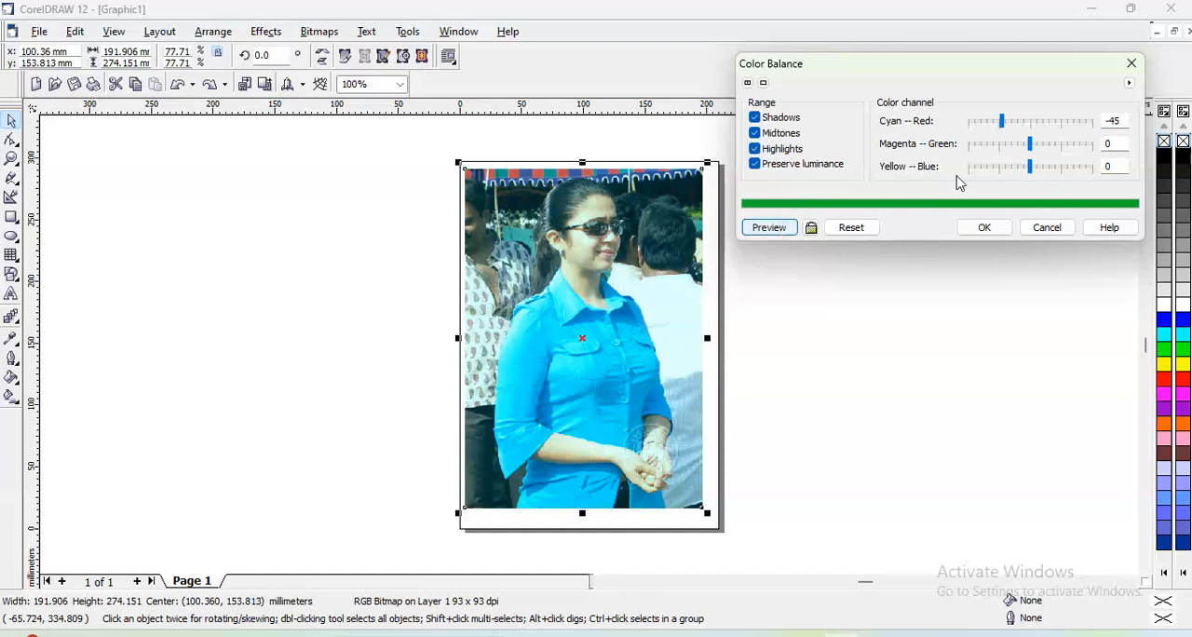
- Return the Cyan-Red channel to 0 and preview the Magenta-Green channel at 55 and at -42
left_click(1031, 130)
left_click_drag(1033, 146, 1066, 154)
left_click(769, 227)
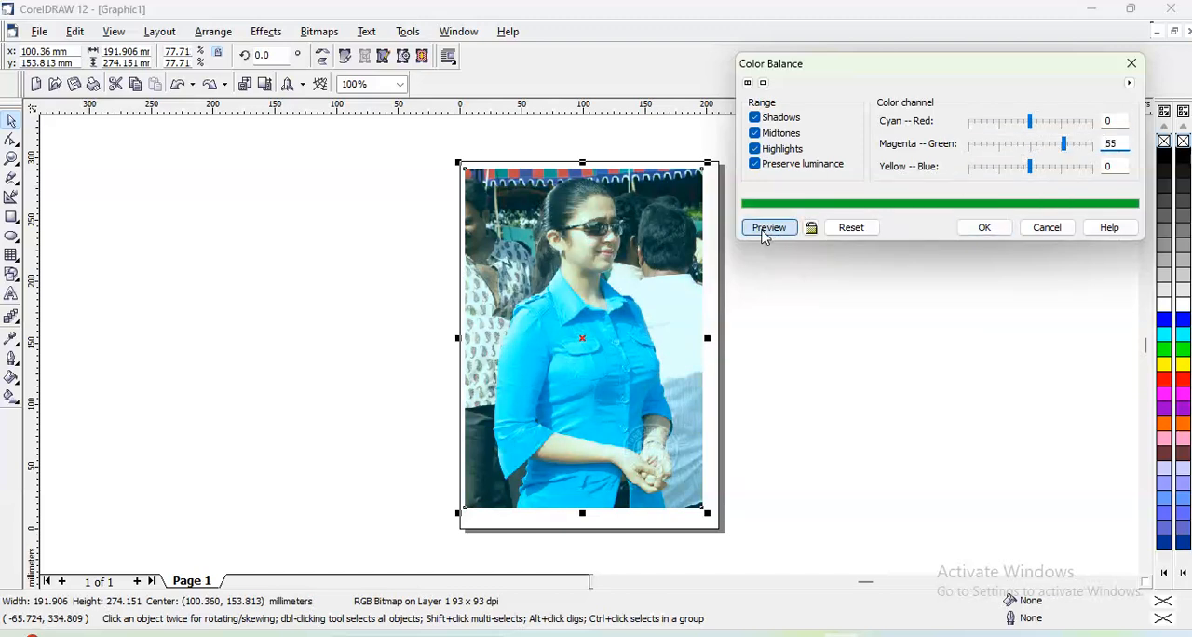
left_click(1005, 149)
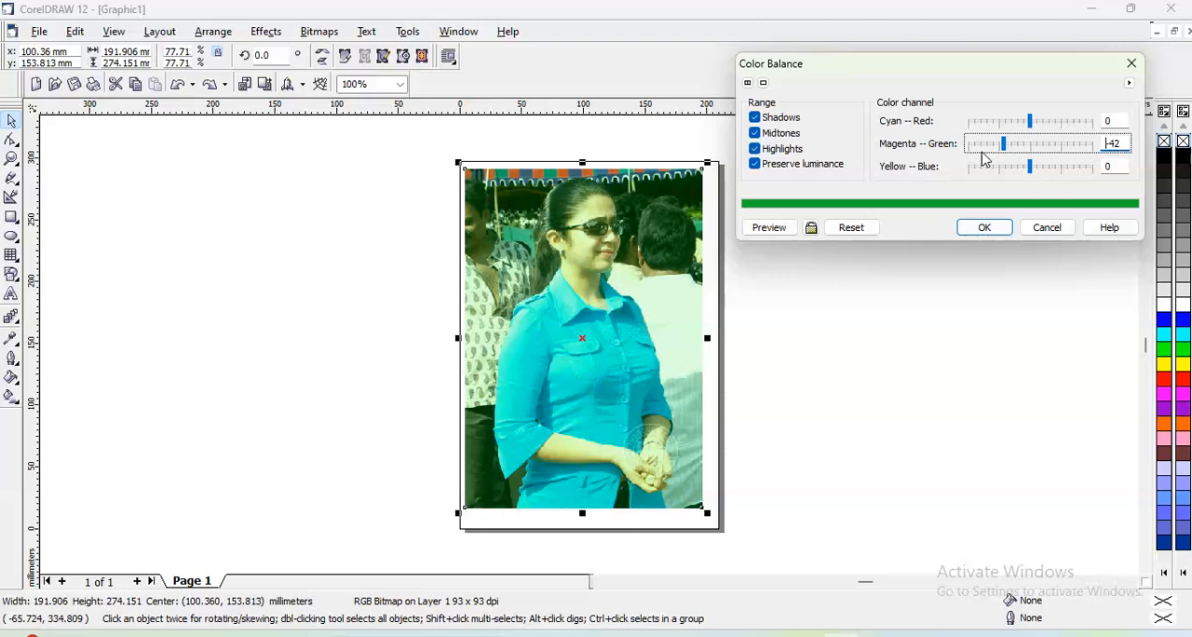
left_click(796, 228)
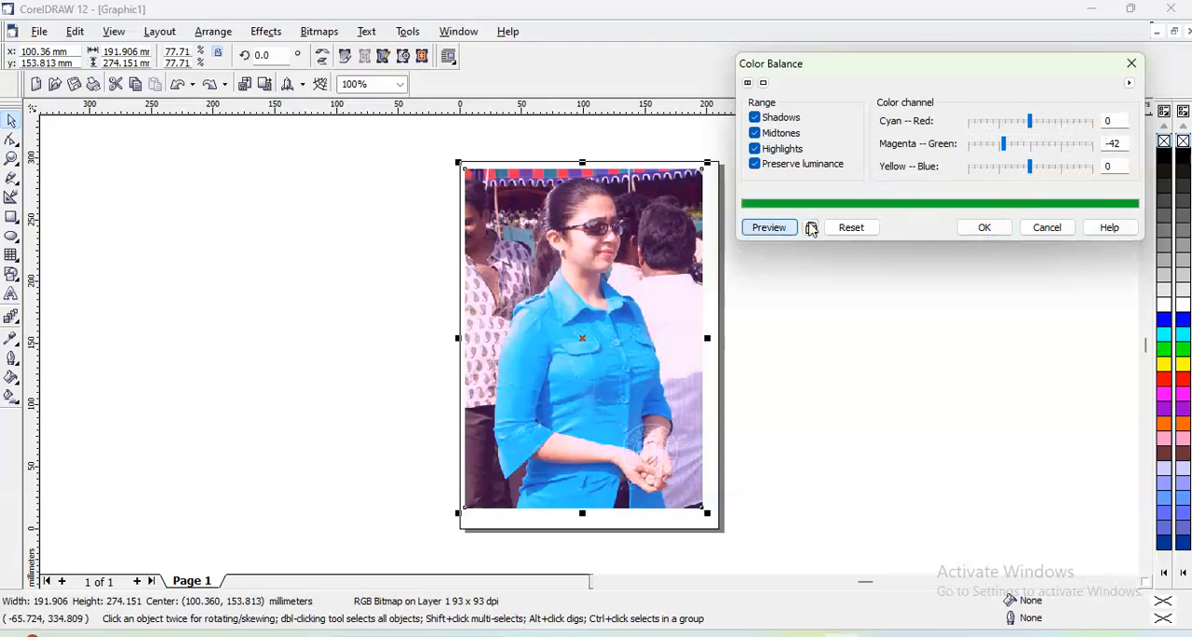
- With Magenta-Green at 0, preview the Yellow-Blue channel at 51 and at -44, and close Color Balance with all channels reset
left_click(1030, 145)
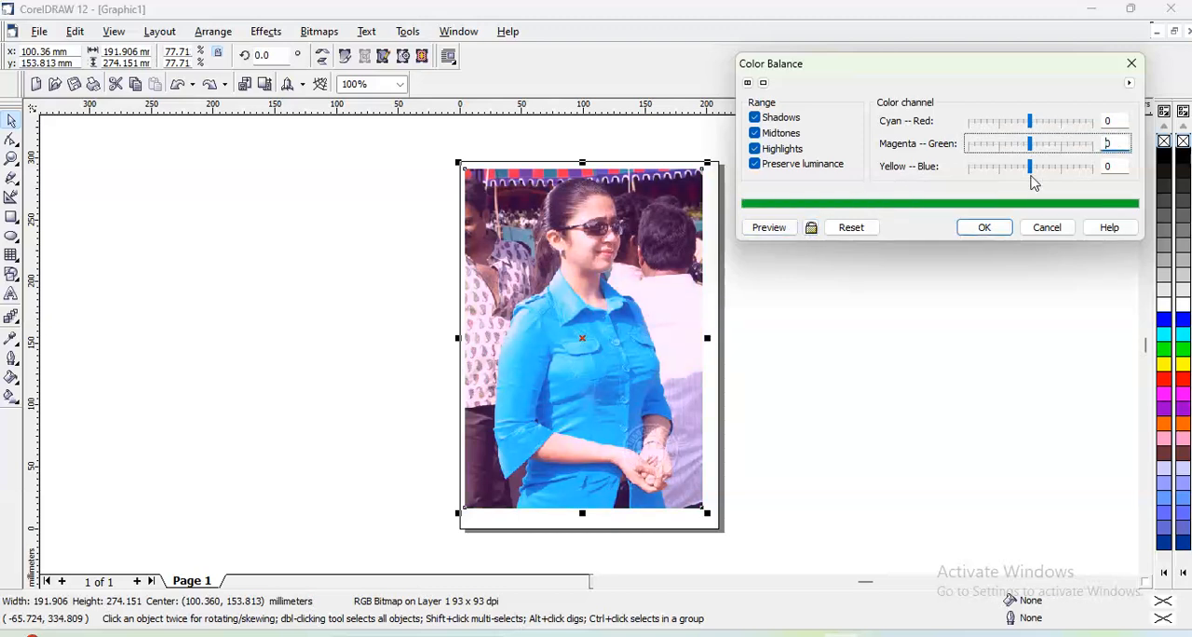
left_click_drag(1031, 171, 1061, 172)
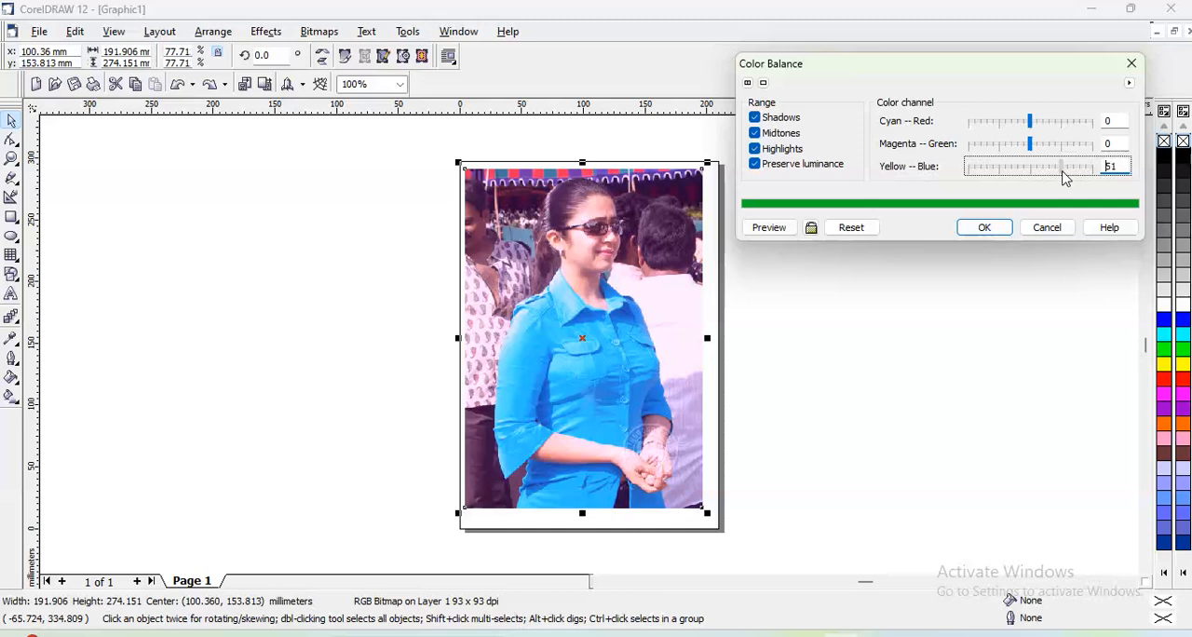
left_click(765, 232)
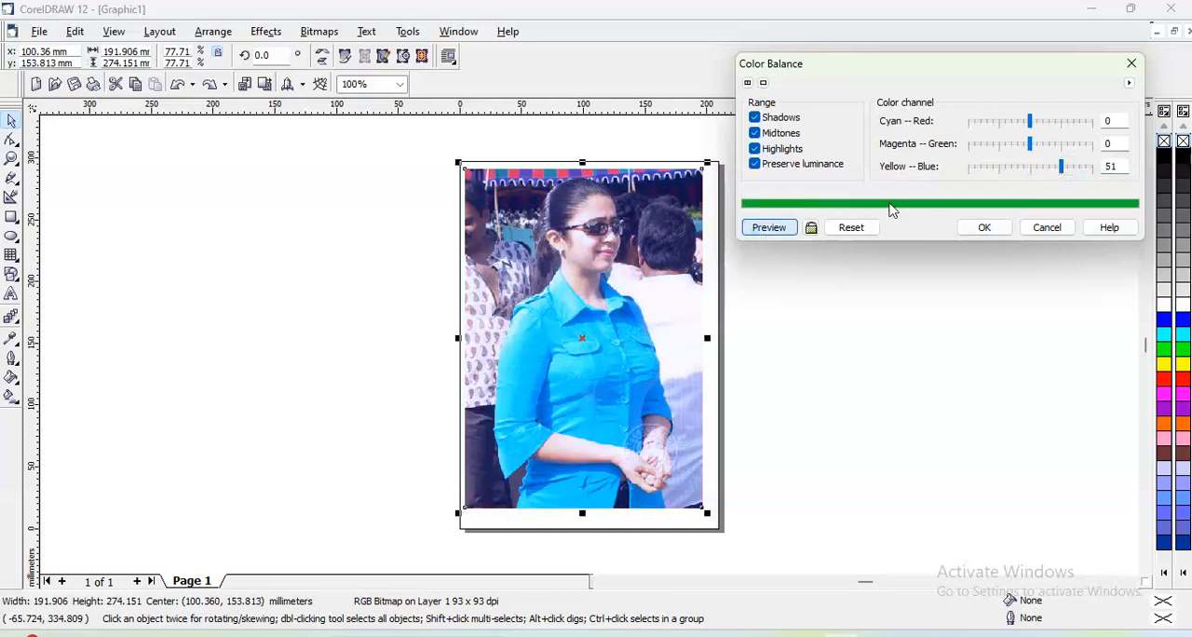
left_click(1004, 169)
left_click(772, 229)
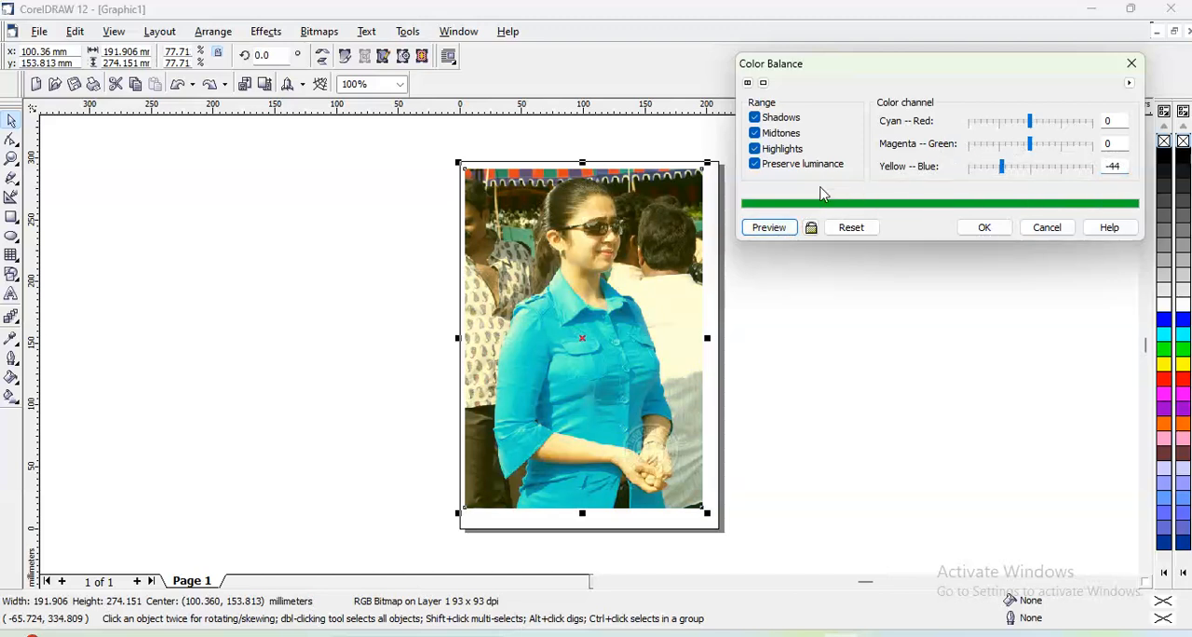
left_click(850, 228)
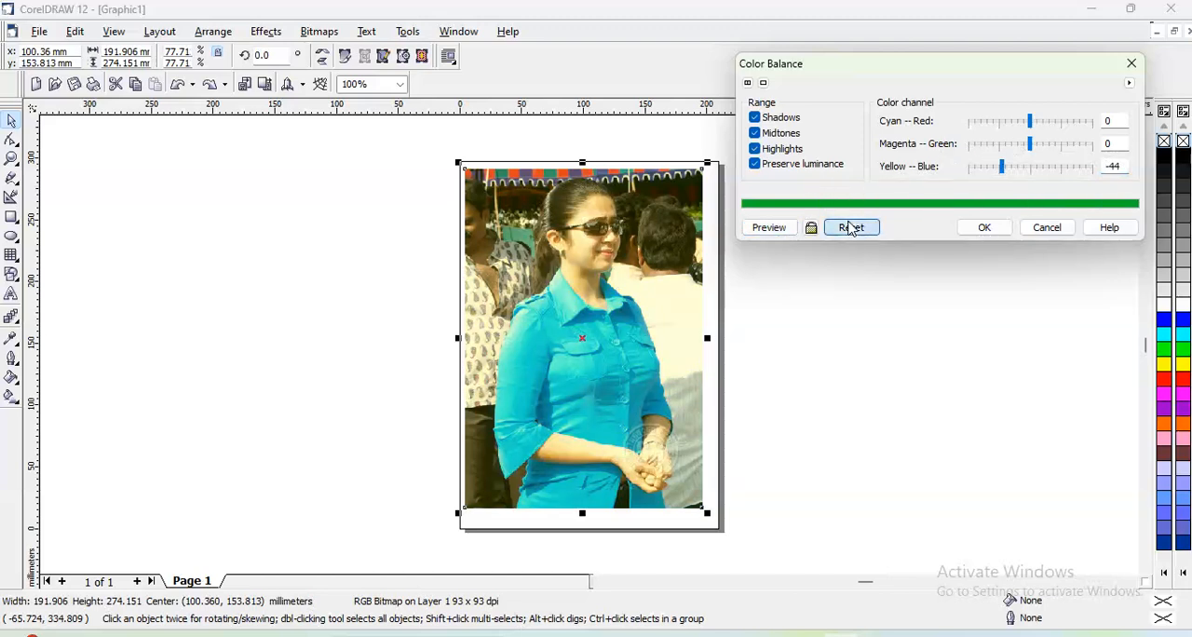
left_click(991, 232)
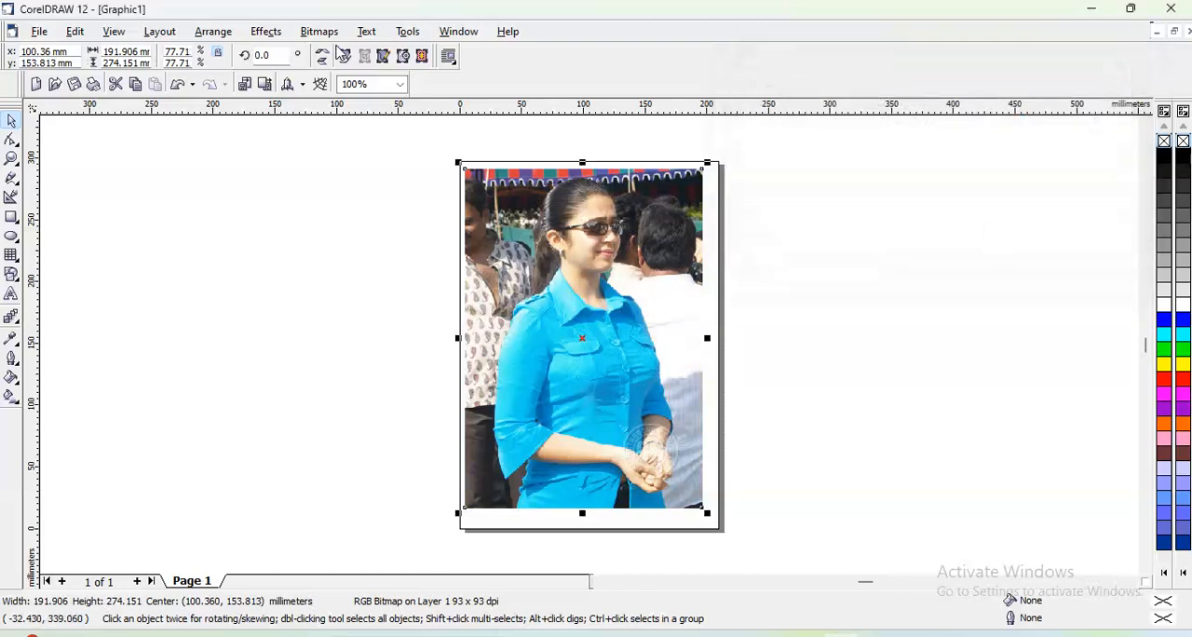
- Start a Gamma adjustment on the photo and preview gamma values of 2.05 and 4.74
left_click(279, 35)
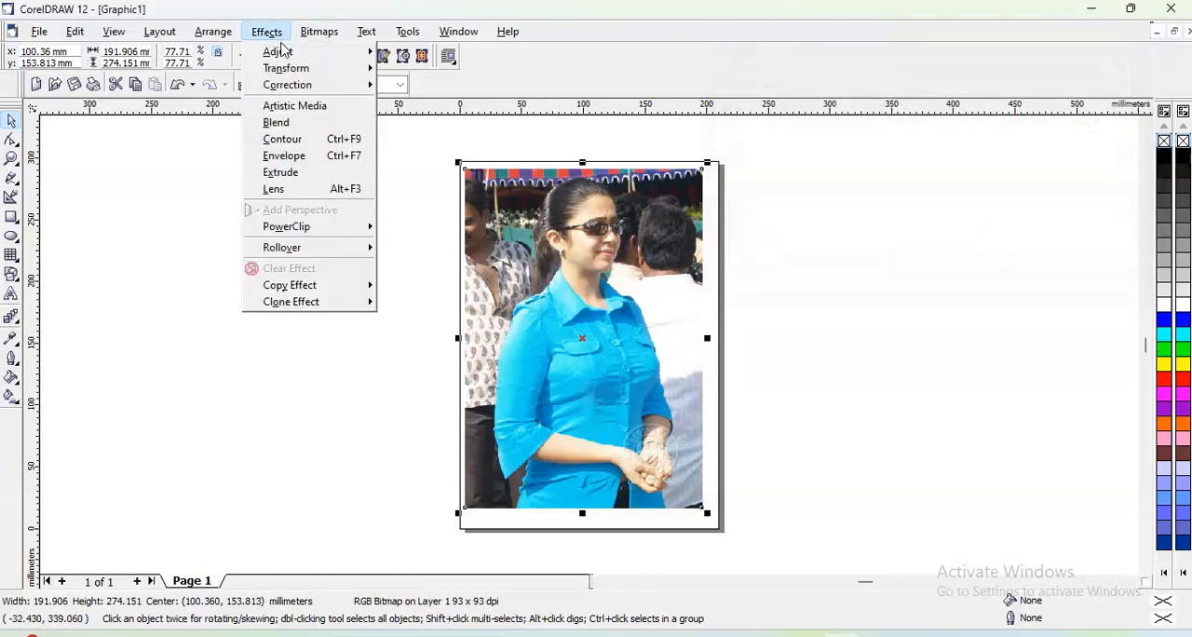
mouse_move(283, 56)
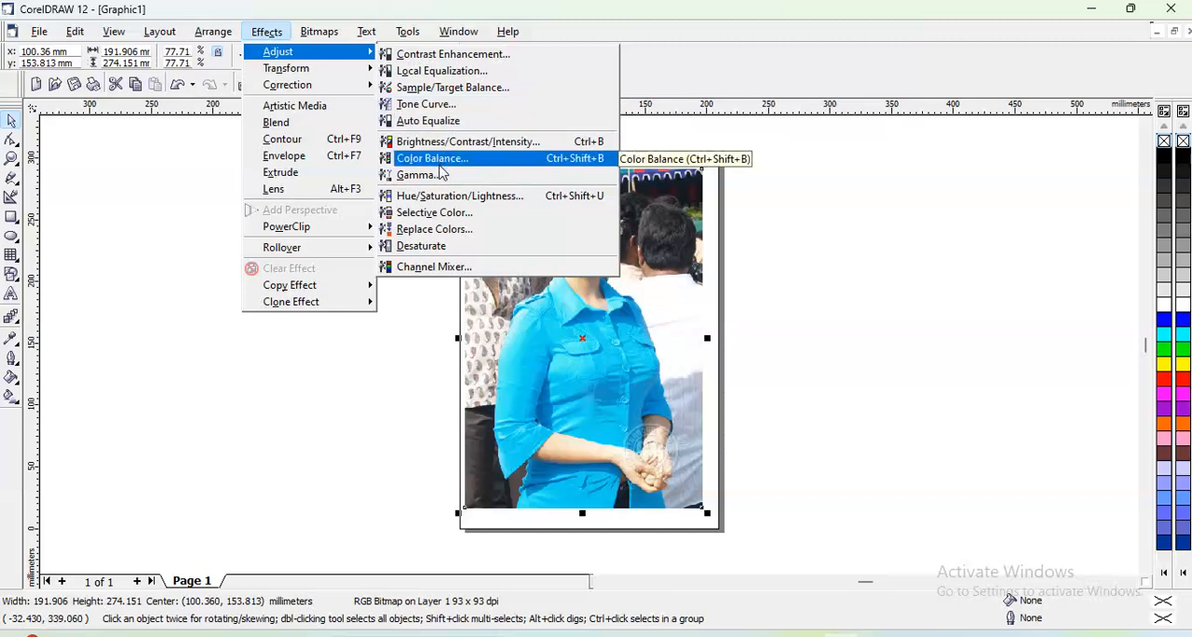
left_click(438, 175)
left_click_drag(534, 271, 779, 58)
left_click(852, 97)
left_click(677, 156)
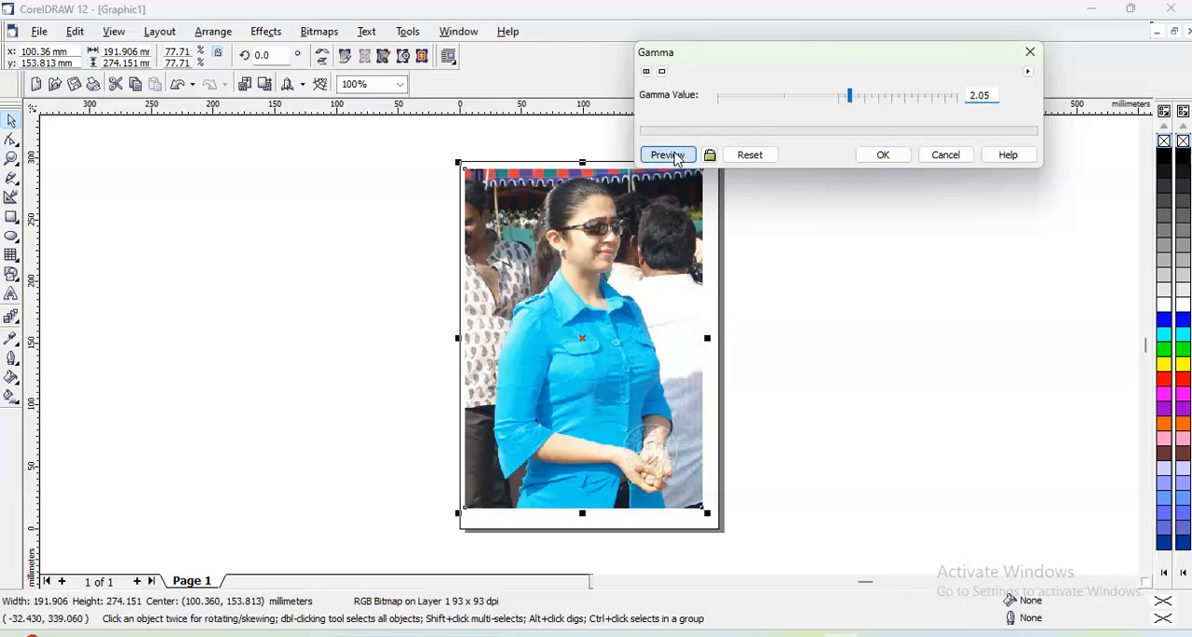
left_click(888, 103)
left_click(677, 155)
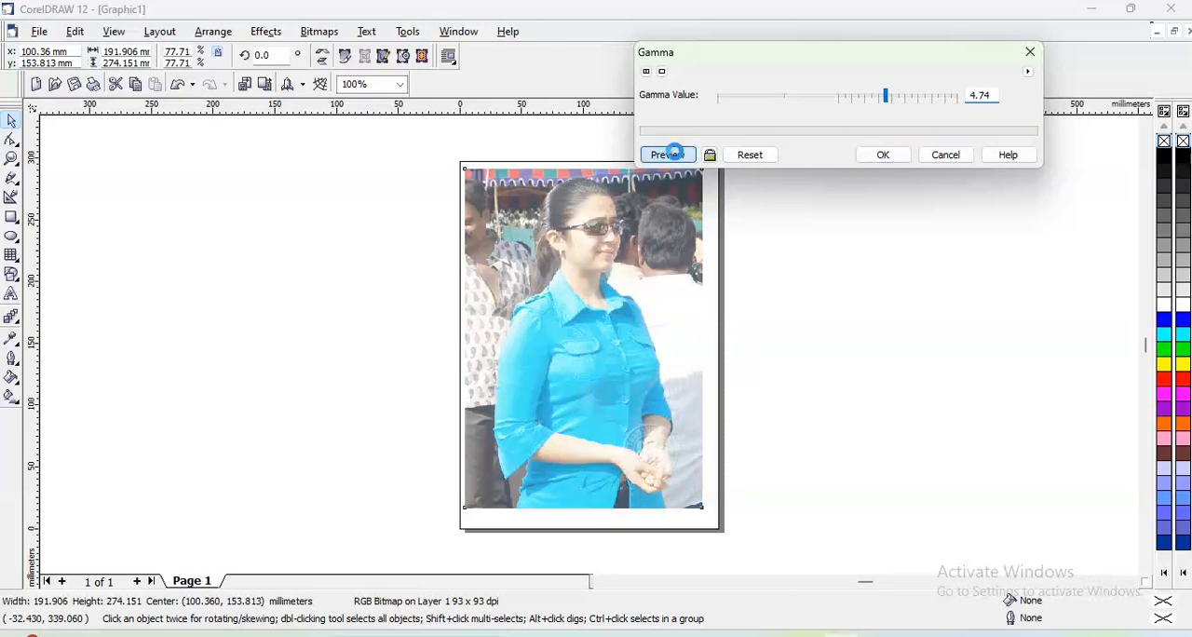
- Preview the photo with the gamma value at 0.73 and cancel the adjustment
left_click(802, 99)
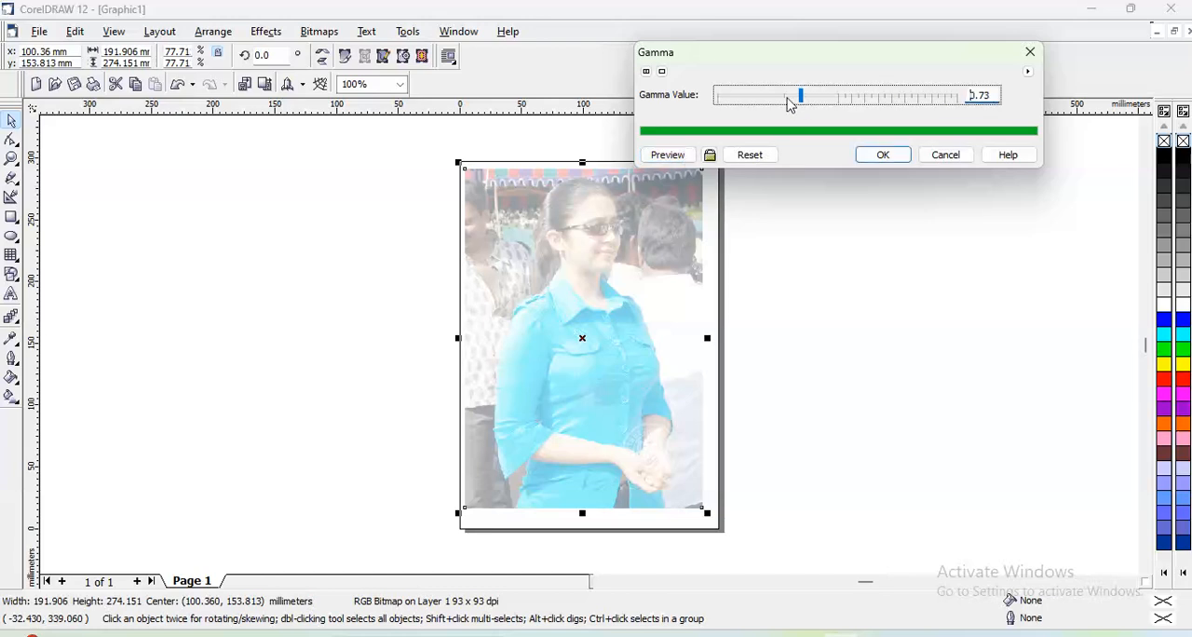
left_click(670, 156)
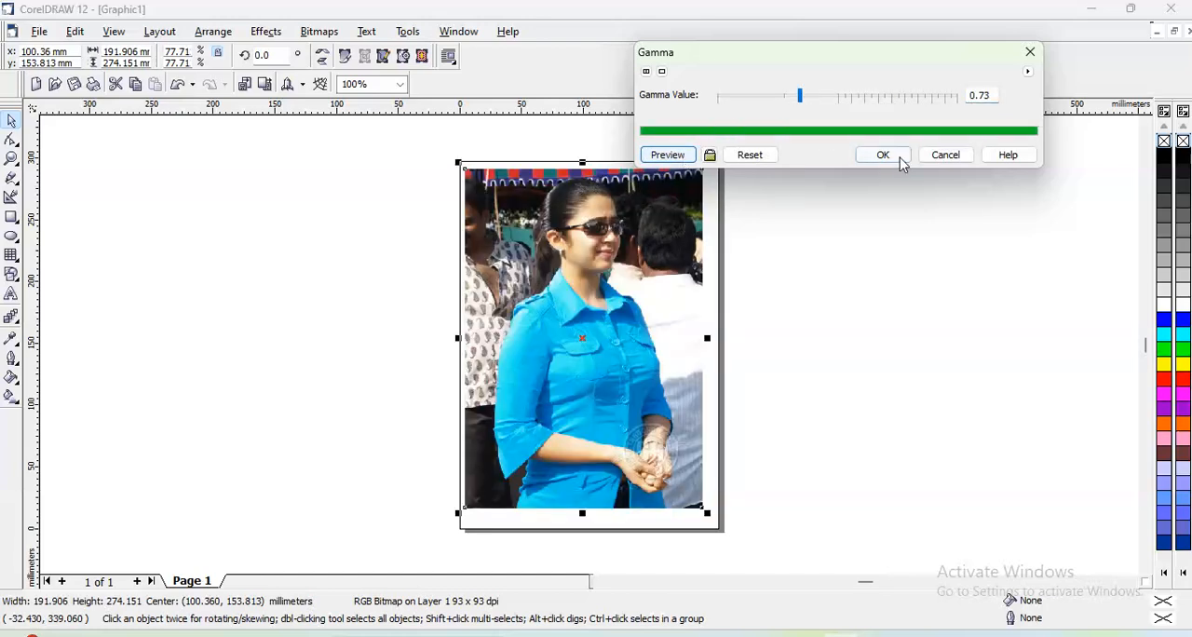
left_click(938, 160)
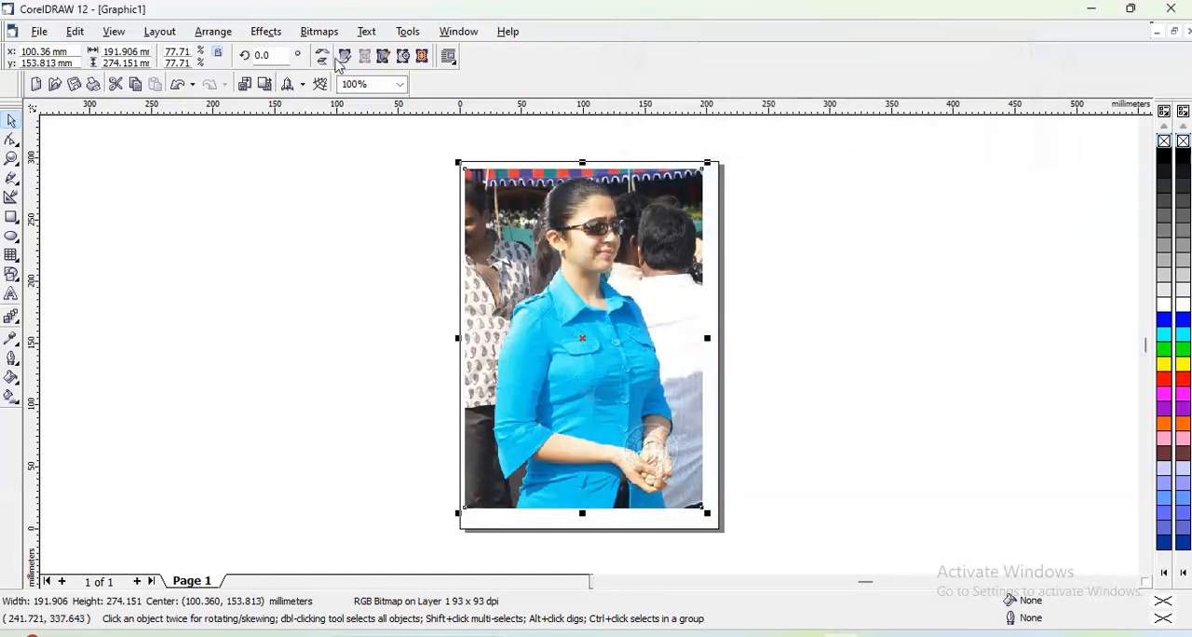
- Start a Hue/Saturation/Lightness adjustment on the photo and preview the Master channel with hue 101
left_click(275, 38)
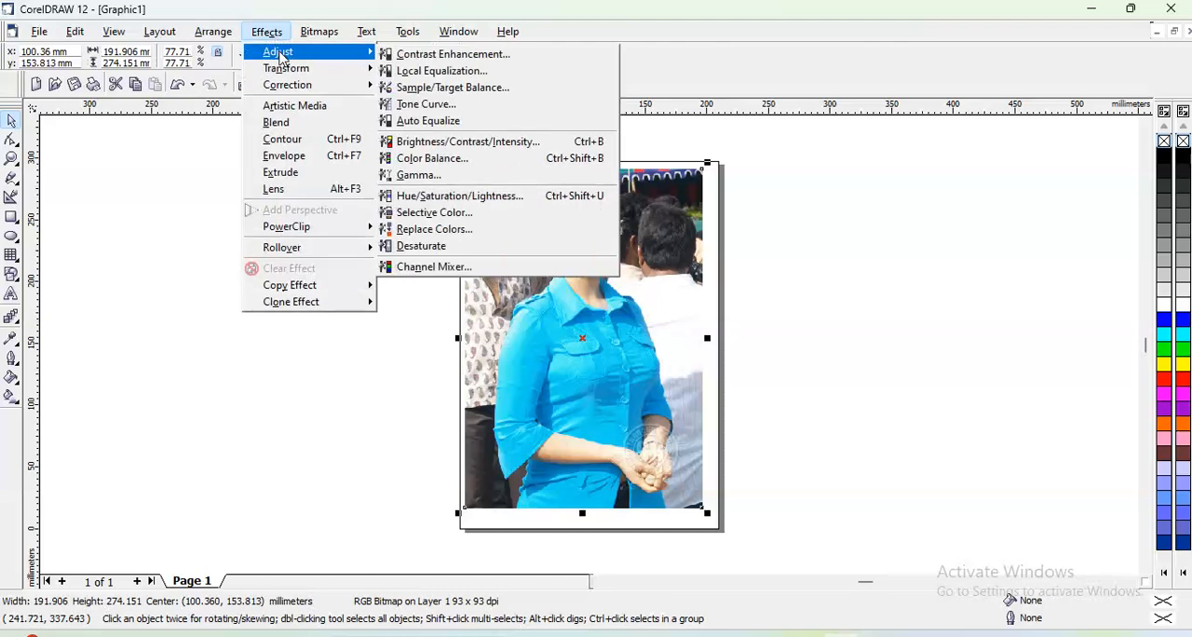
left_click(458, 197)
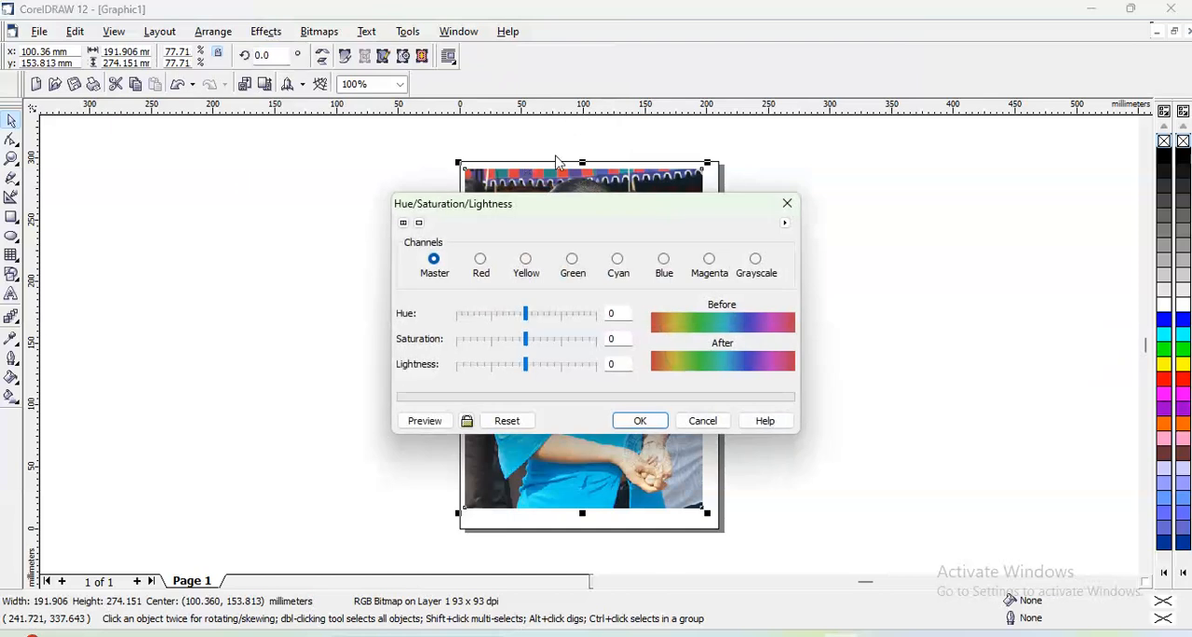
left_click_drag(549, 207, 890, 15)
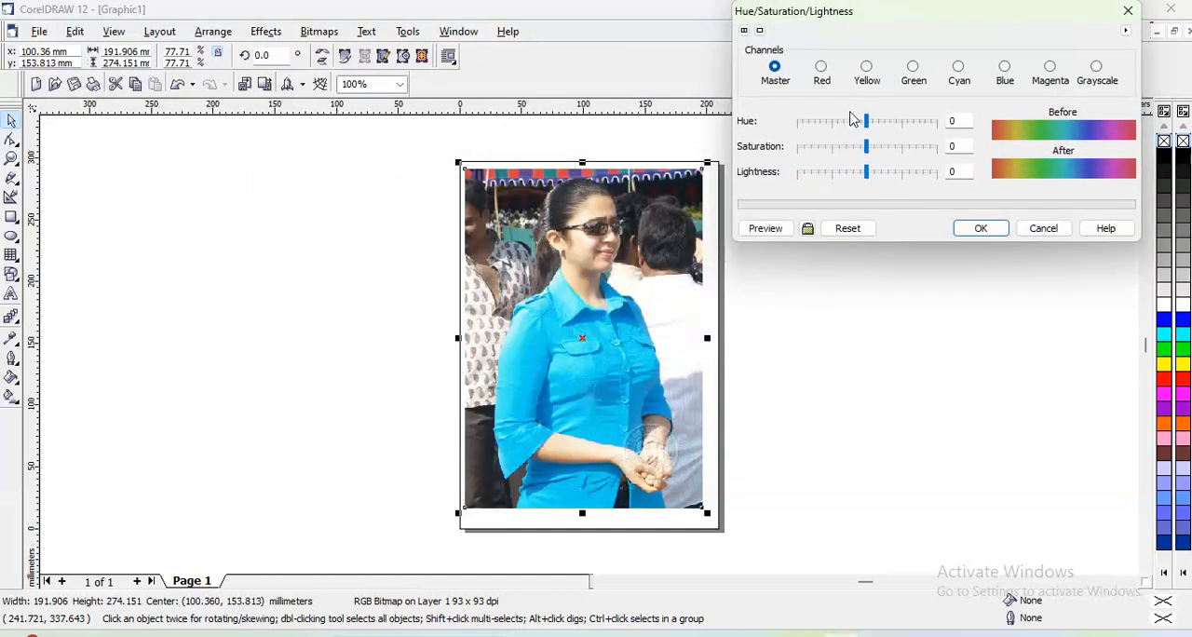
left_click_drag(867, 122, 904, 122)
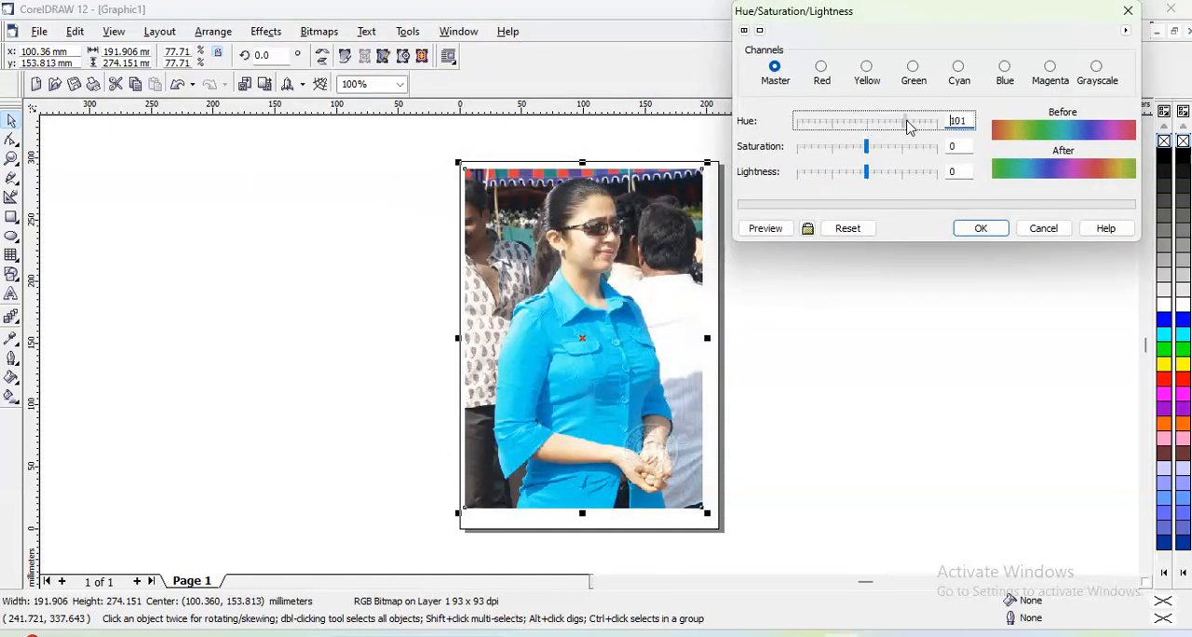
left_click(759, 229)
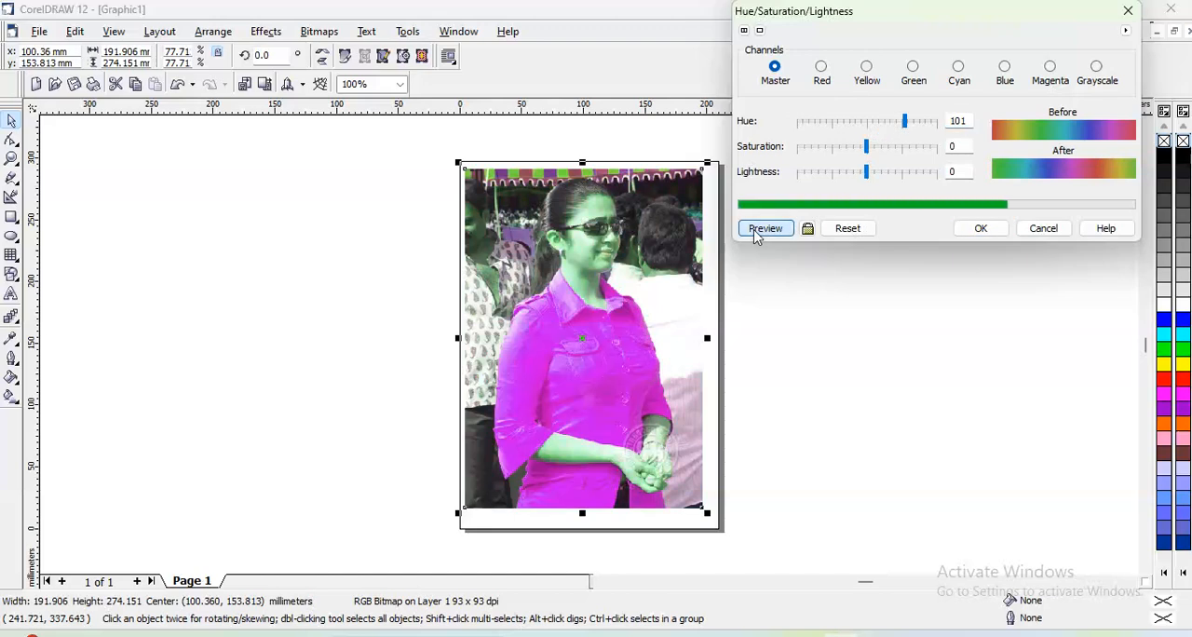
- Preview the photo with saturation lowered to -60, and with lightness raised to 61
left_click_drag(867, 154, 825, 154)
left_click(772, 227)
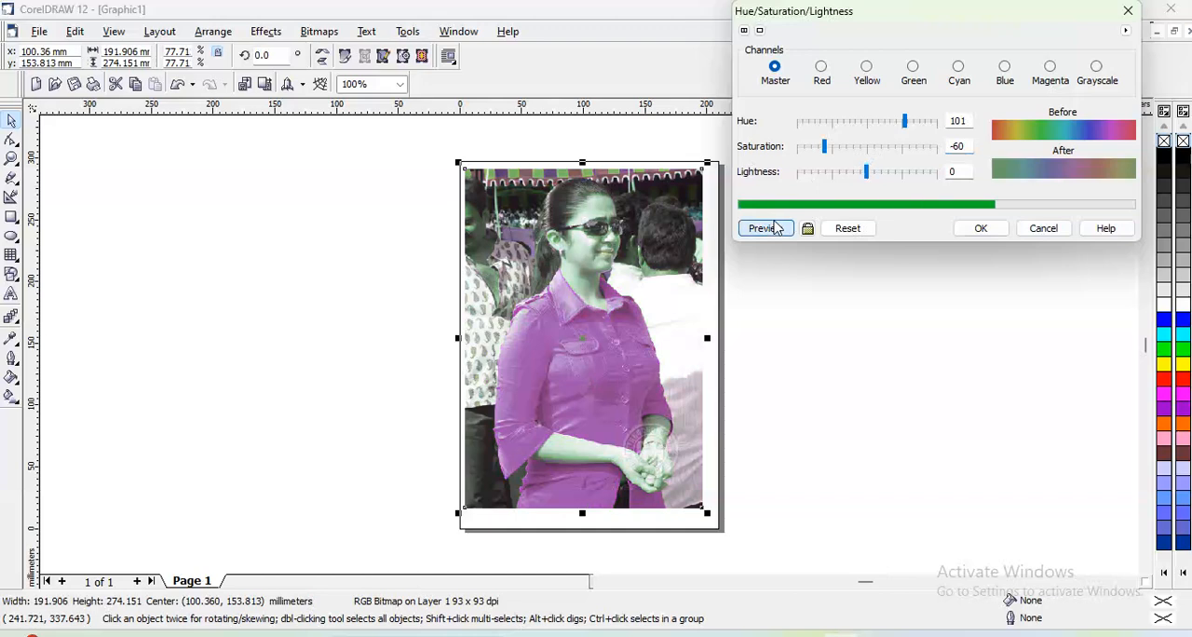
left_click_drag(867, 175, 908, 175)
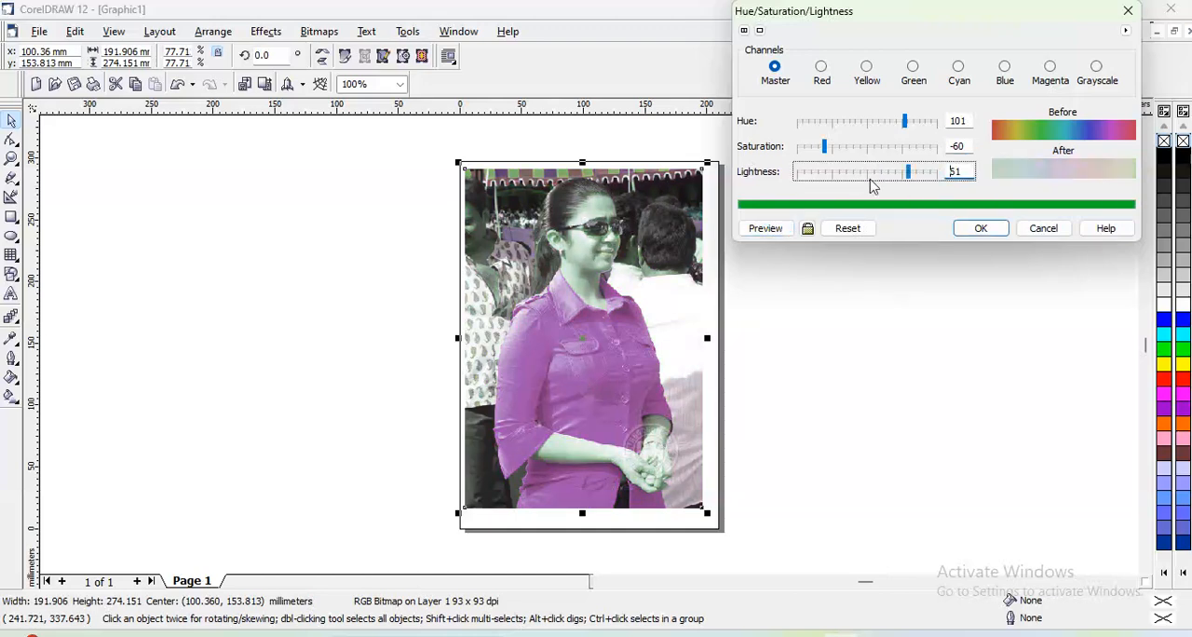
left_click(772, 229)
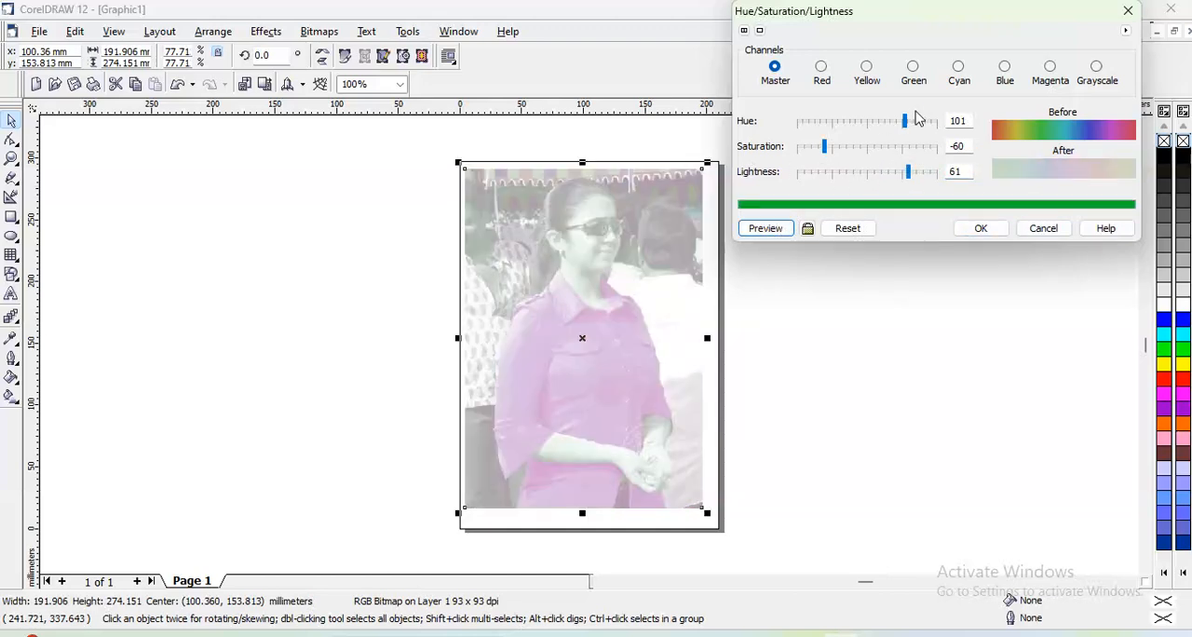
- Preview the photo with hue -115 and saturation 6, and again with lightness lowered to 4
left_click_drag(903, 124, 871, 149)
left_click(835, 149)
left_click(772, 229)
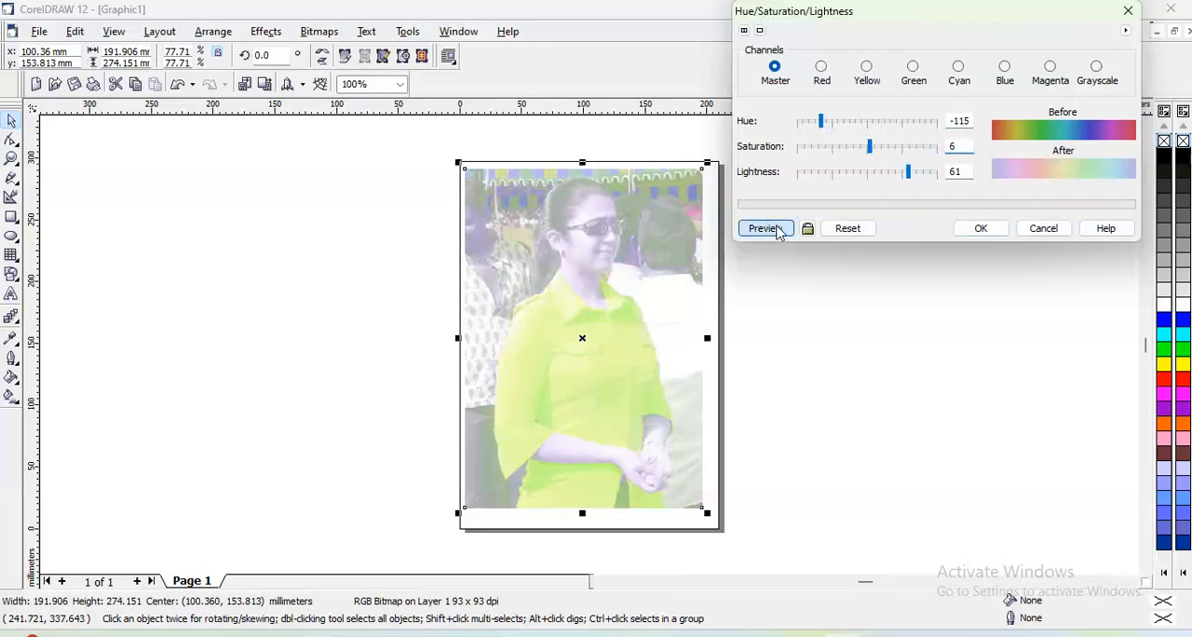
left_click_drag(905, 173, 870, 171)
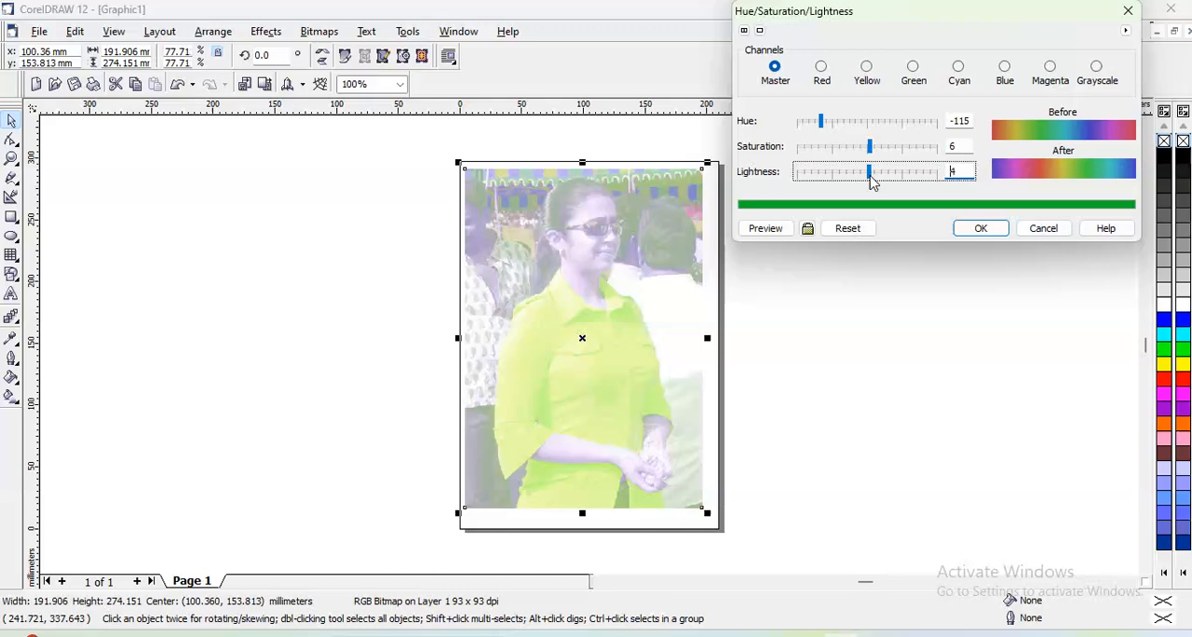
left_click(756, 231)
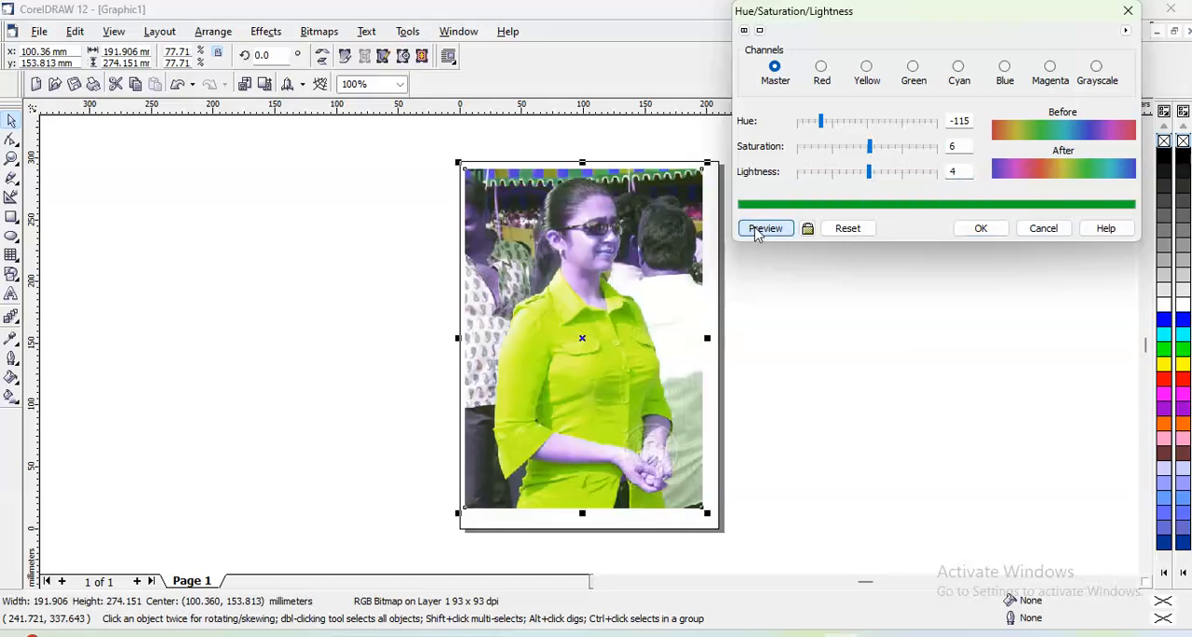
- Preview the photo with lightness -56, and with lightness 25 and saturation -22
left_click(829, 177)
left_click(773, 228)
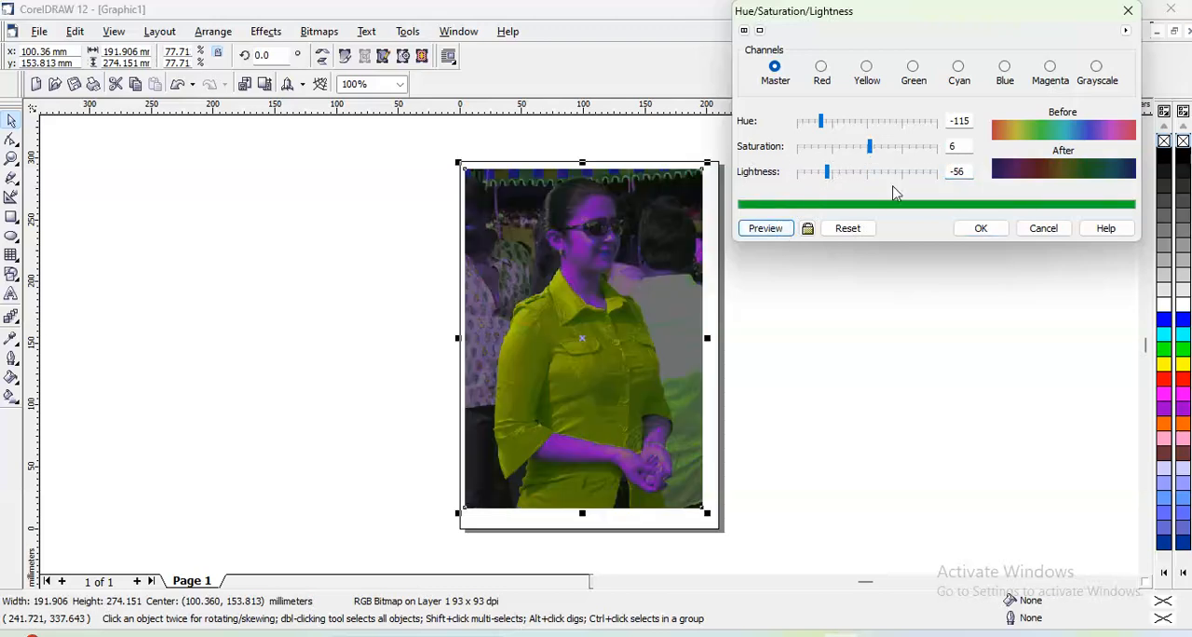
left_click(884, 176)
left_click(853, 149)
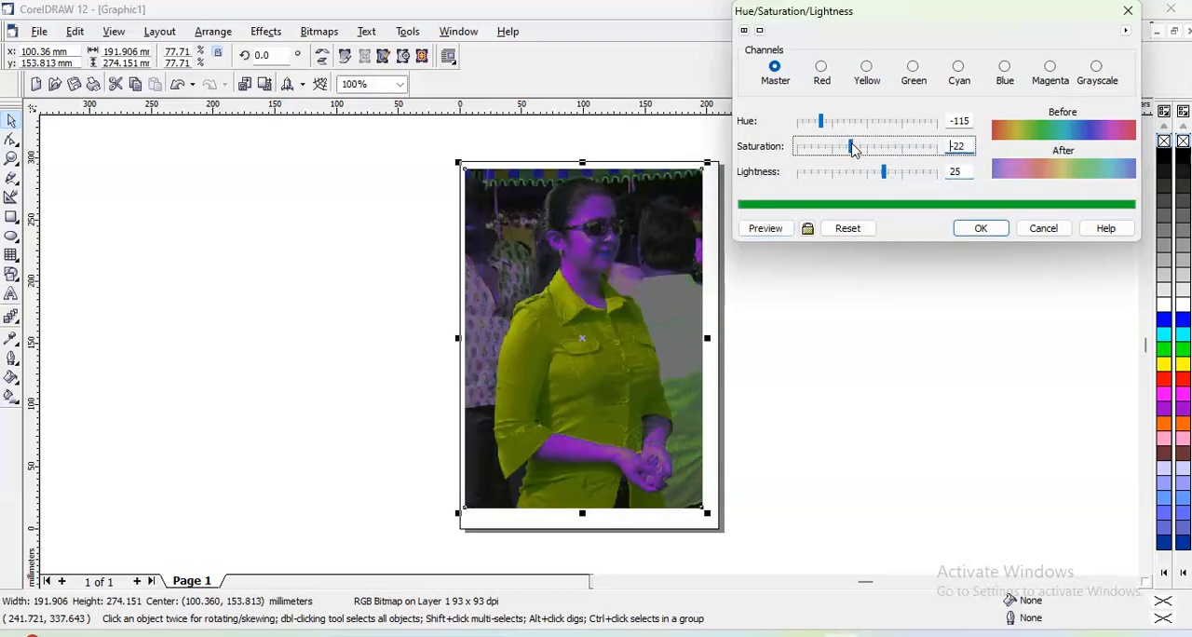
left_click(771, 229)
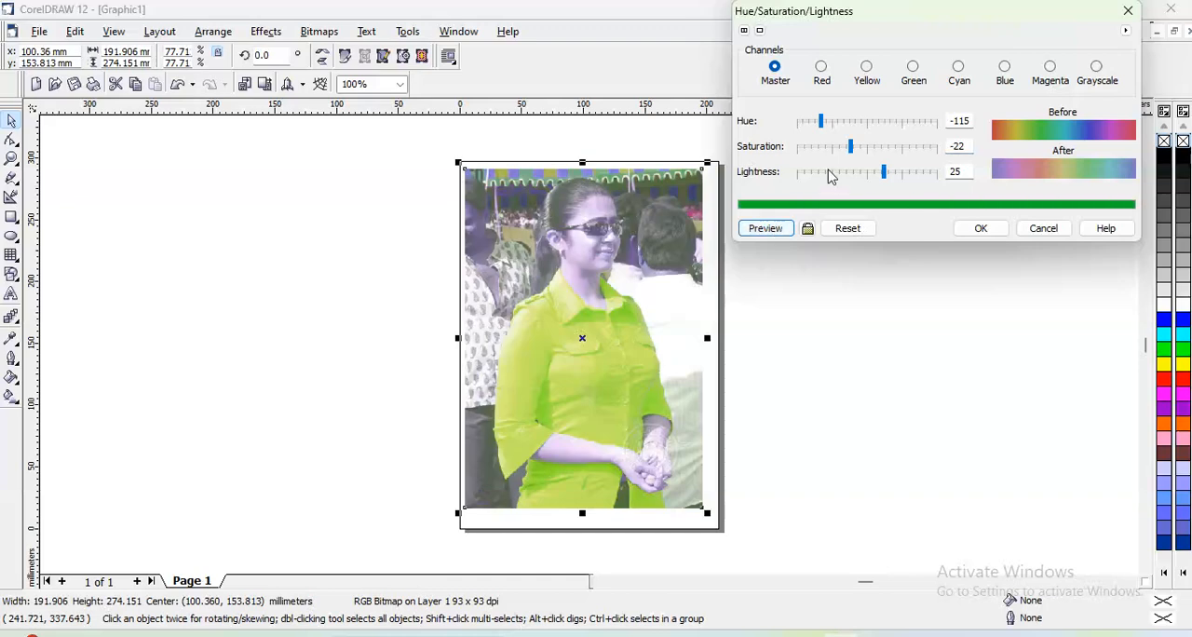
- Preview the photo with hue set to 9 and cancel the Hue/Saturation/Lightness adjustment
left_click(871, 124)
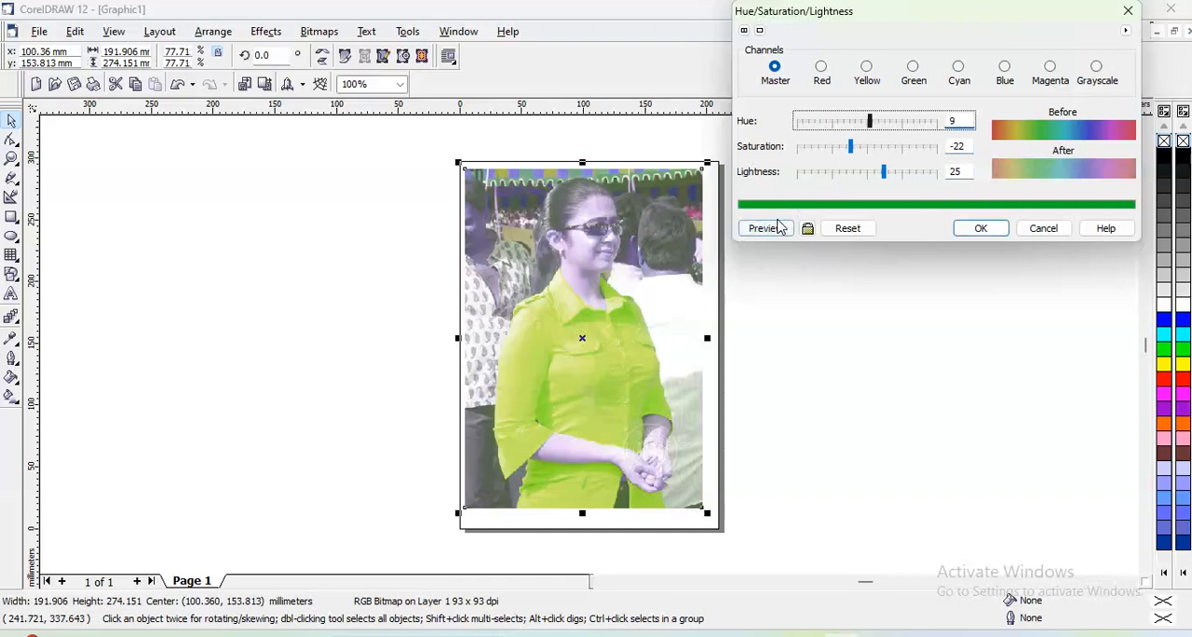
left_click(777, 228)
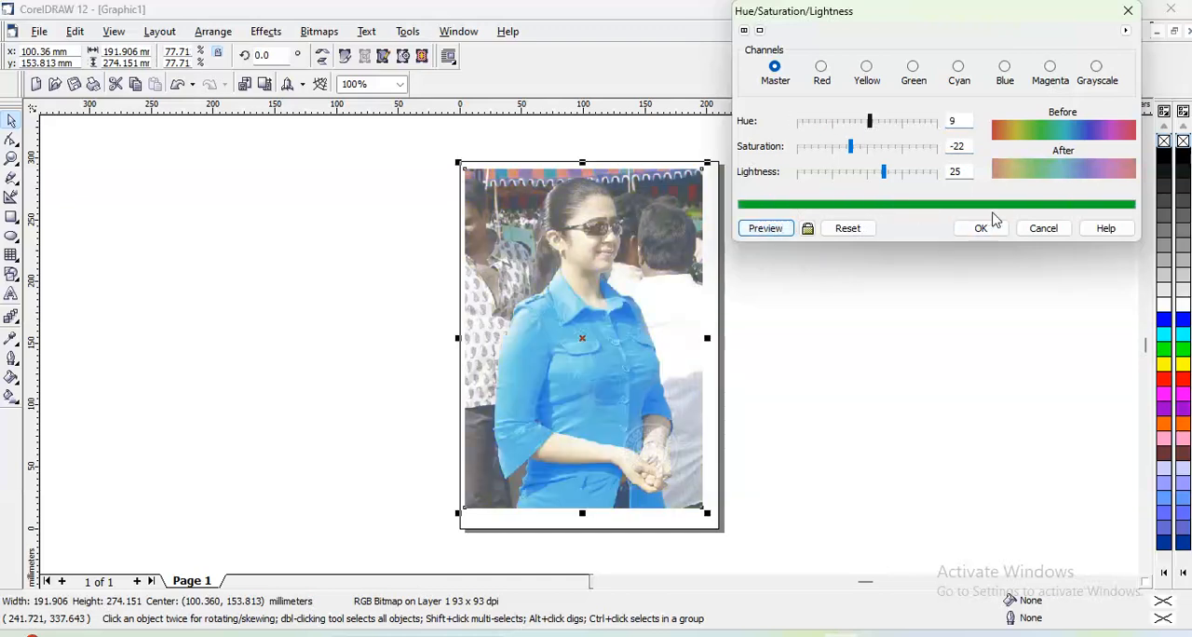
left_click(1041, 230)
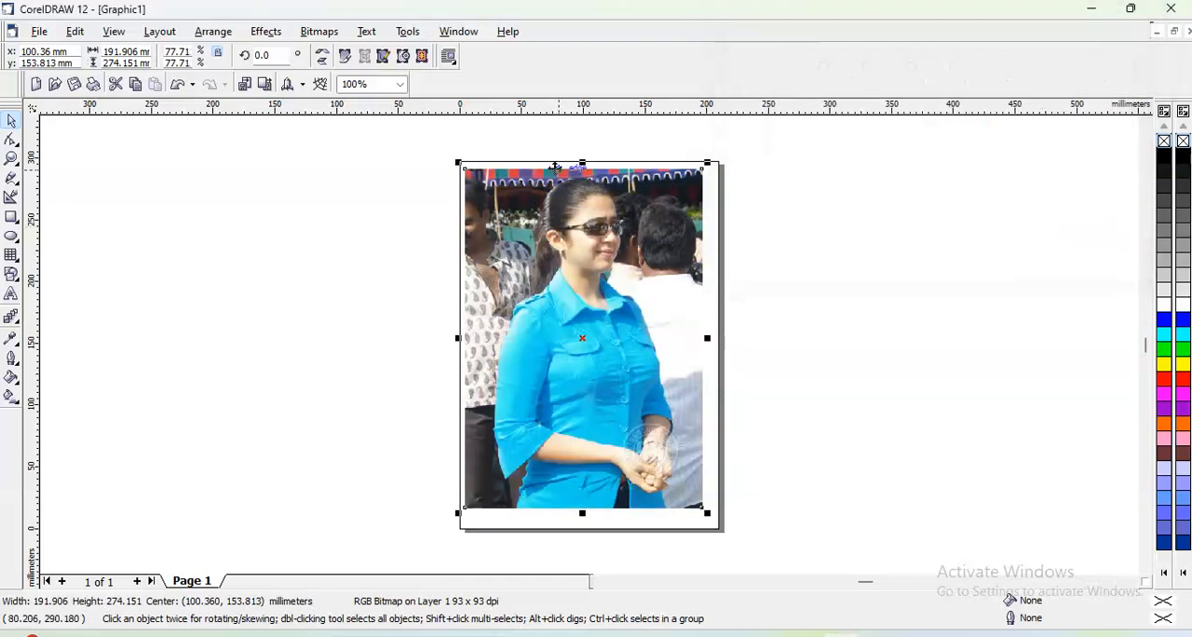
- Start a Selective Color adjustment on the photo and preview the Reds with magenta 49, and with yellow 45 added
left_click(269, 33)
mouse_move(274, 54)
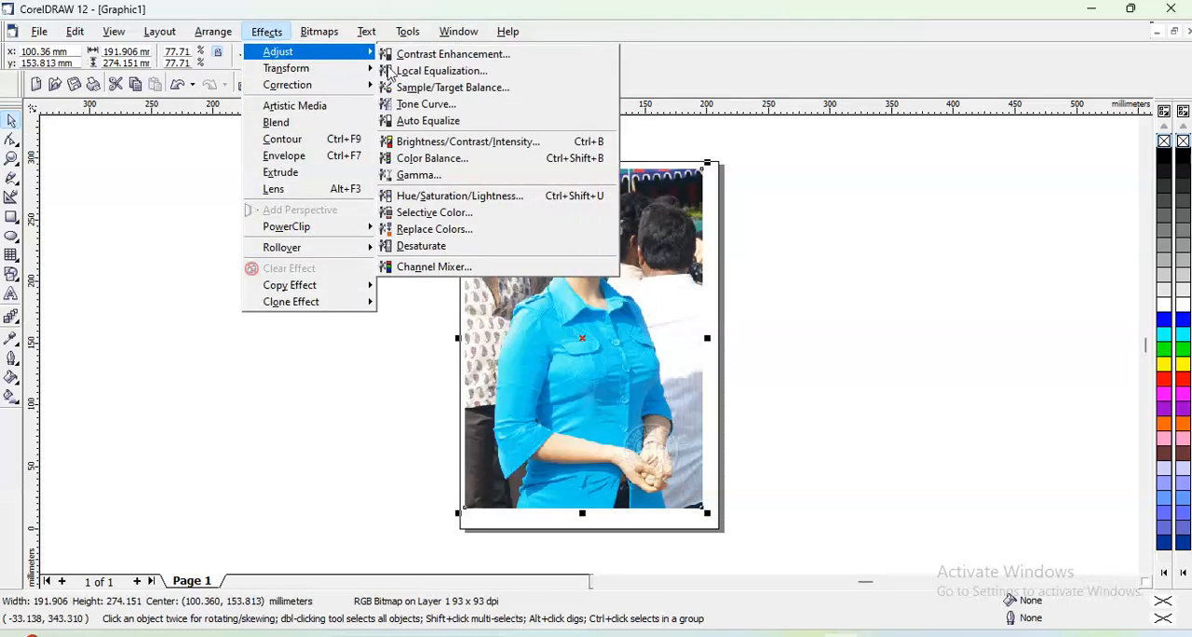
left_click(440, 213)
left_click_drag(548, 185, 866, 119)
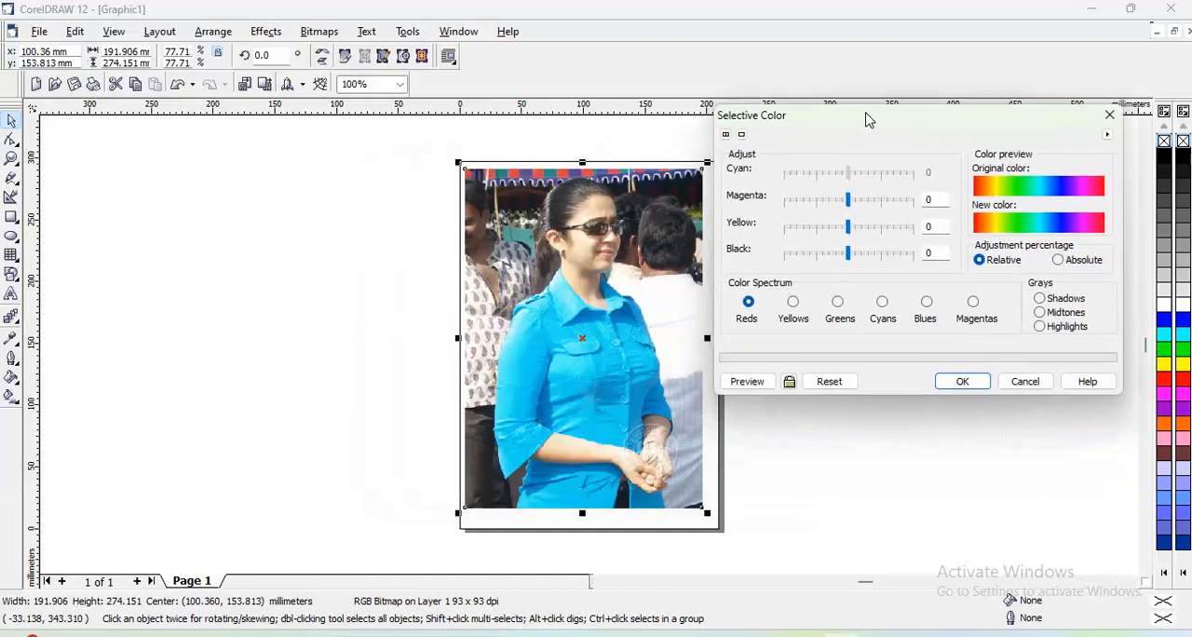
left_click_drag(849, 202, 881, 203)
left_click(762, 381)
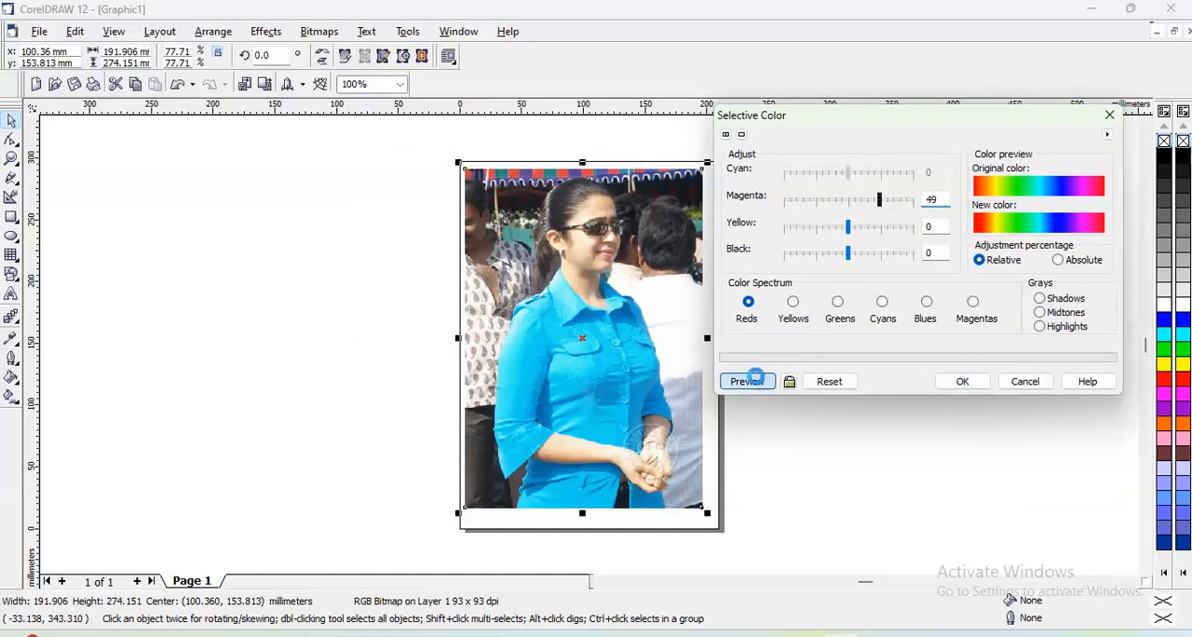
left_click(877, 228)
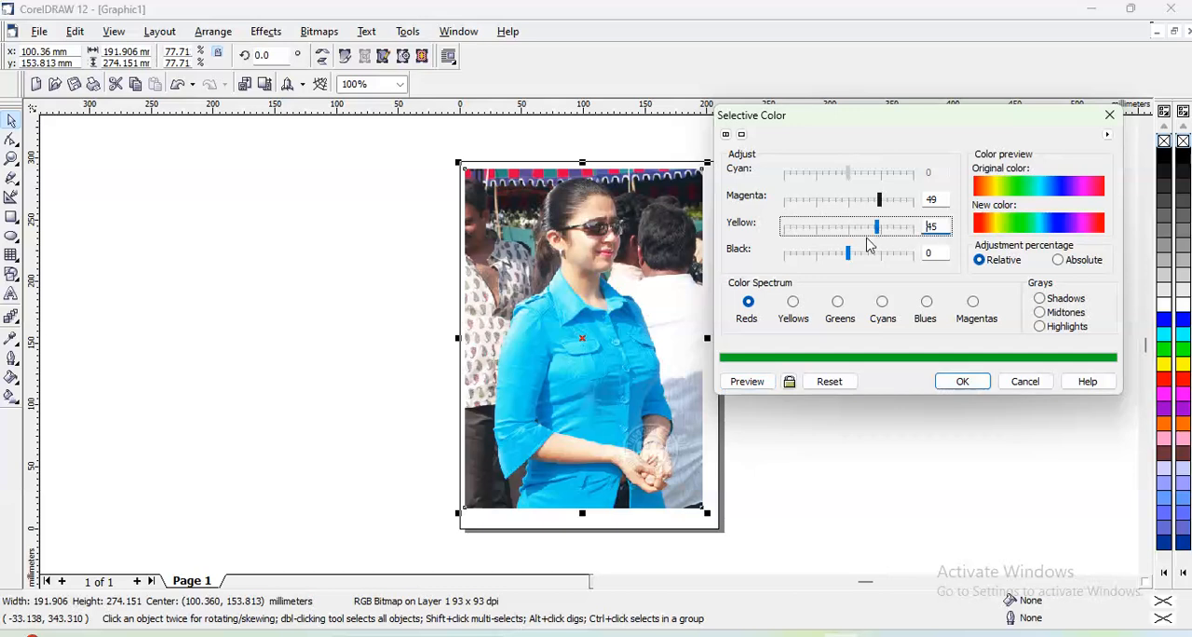
left_click(751, 377)
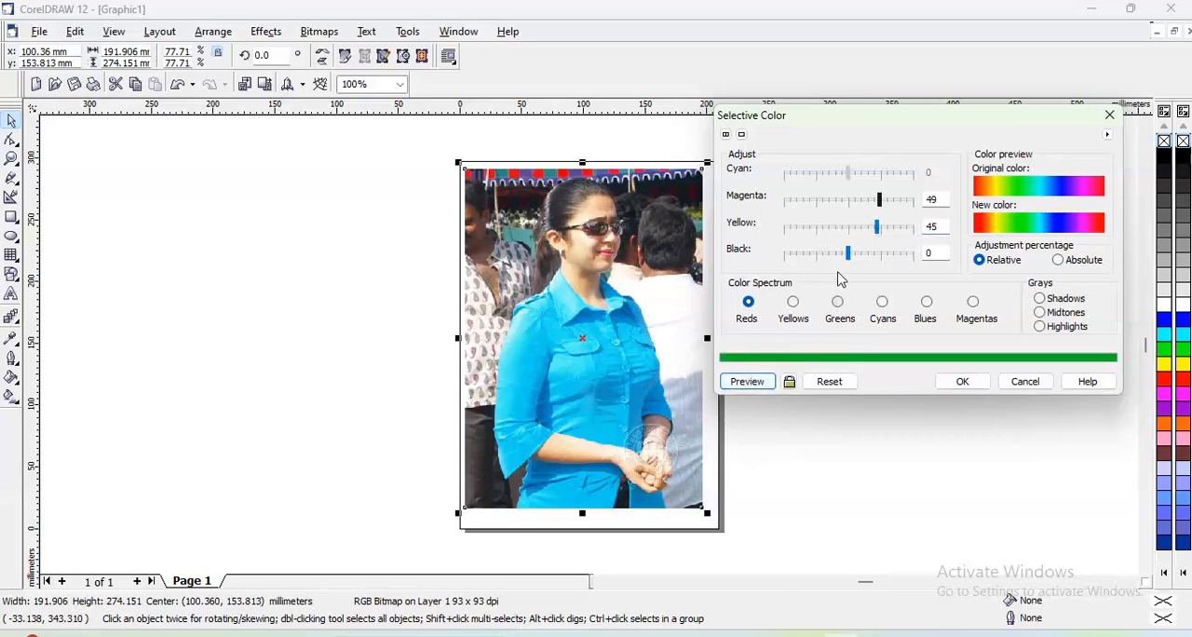
- Preview the Reds with black -47, try magenta -5, yellow -3 and black 62, and cancel the Selective Color adjustment
left_click(817, 254)
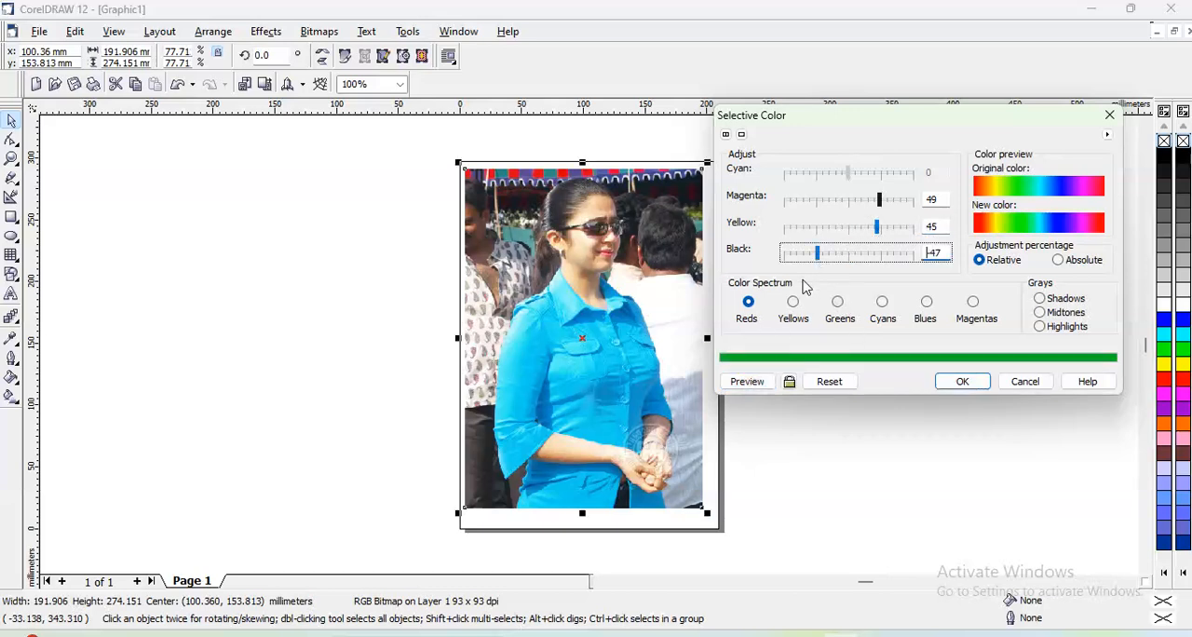
left_click(750, 382)
left_click(889, 260)
left_click(847, 229)
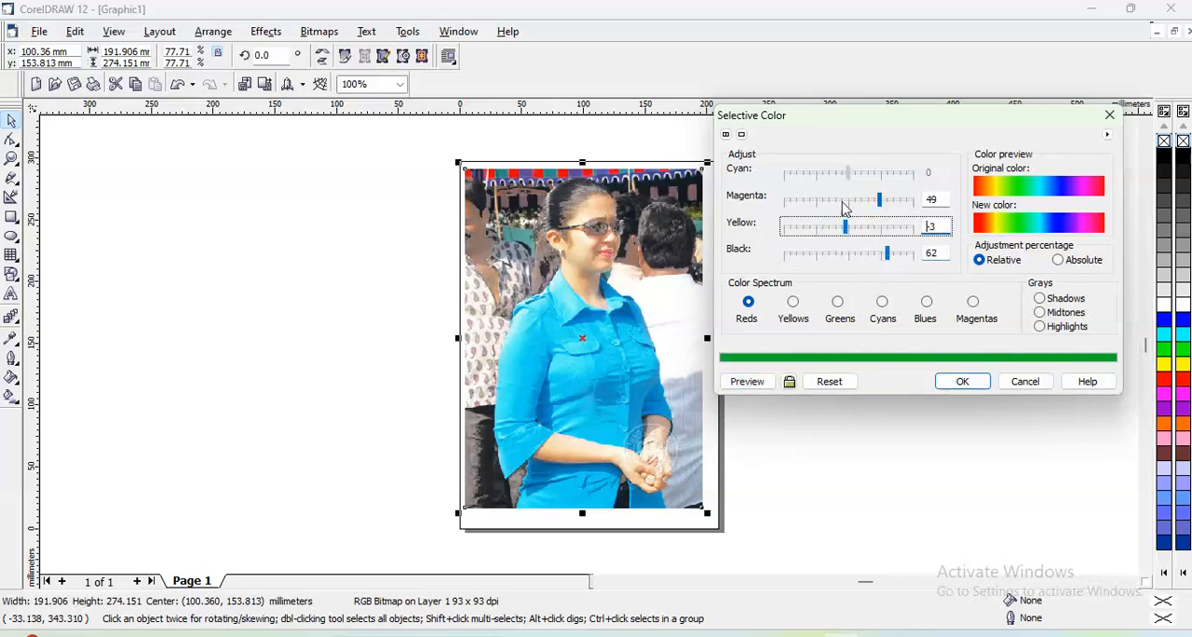
left_click(846, 202)
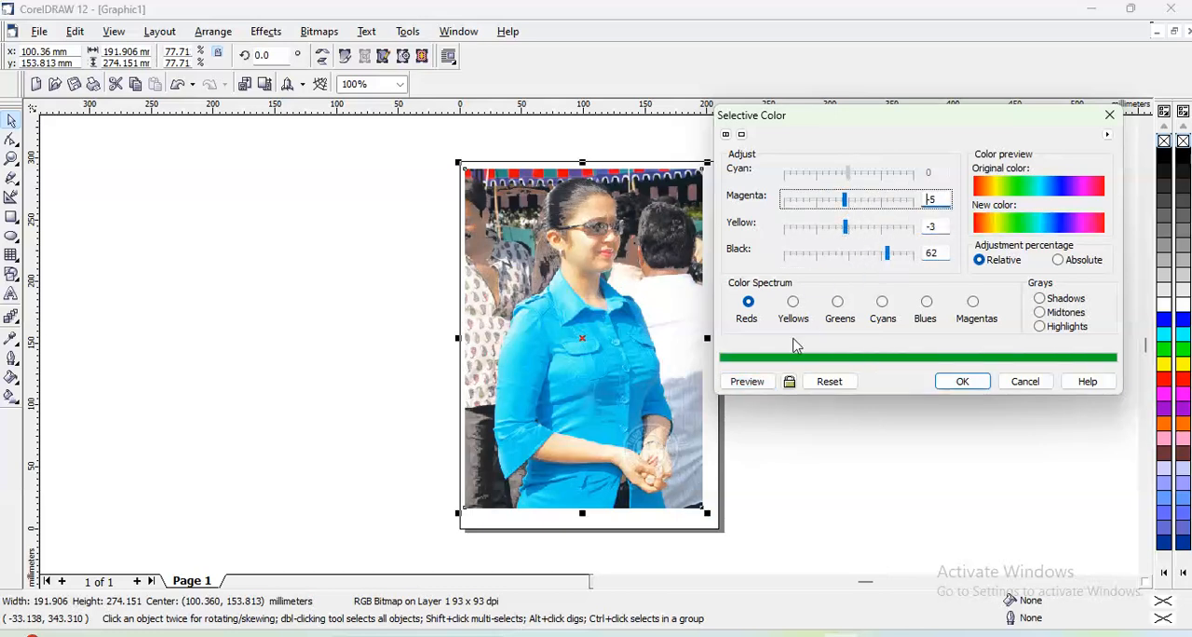
left_click(749, 381)
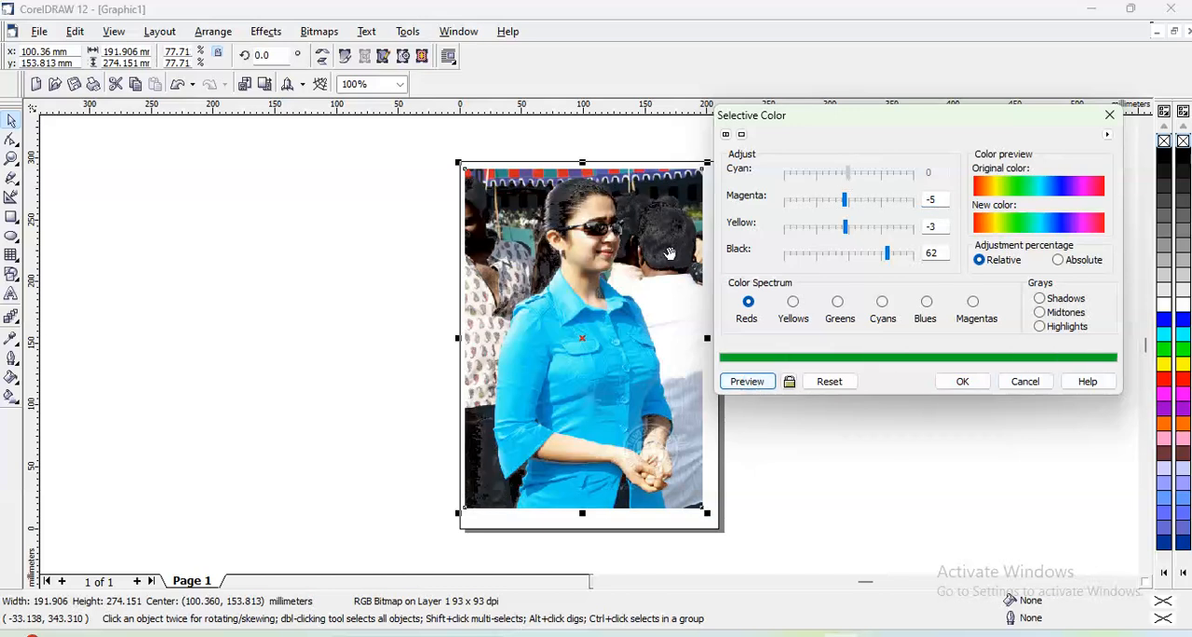
left_click(1024, 381)
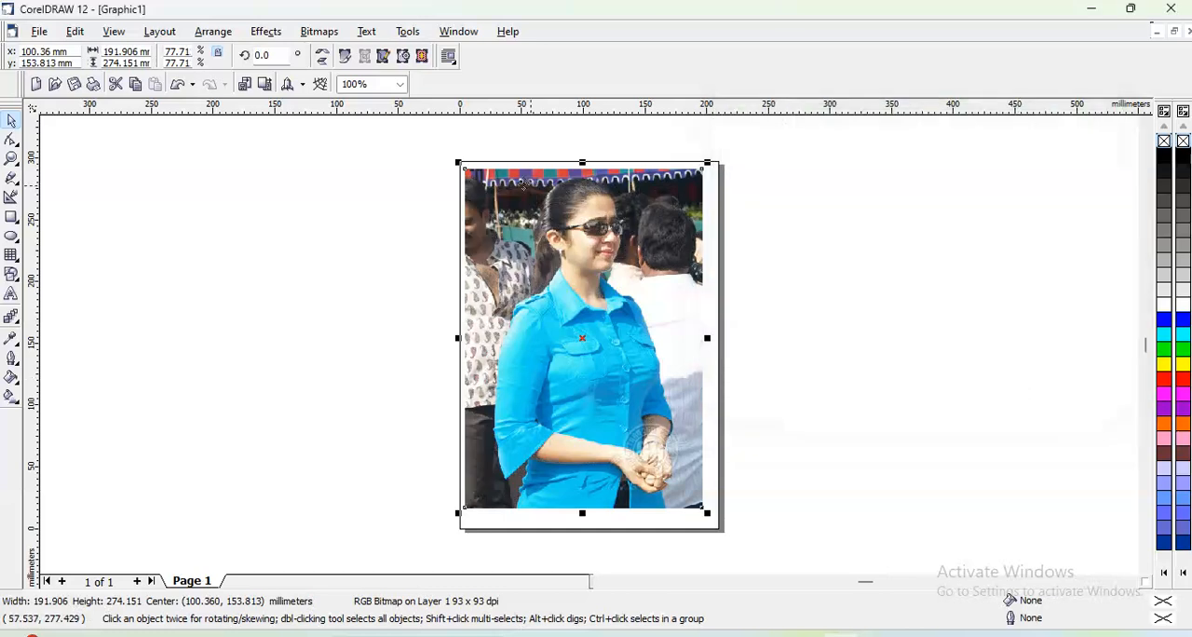
- Start a Replace Colors adjustment on the photo and preview replacing the old color cyan with yellow
left_click(266, 31)
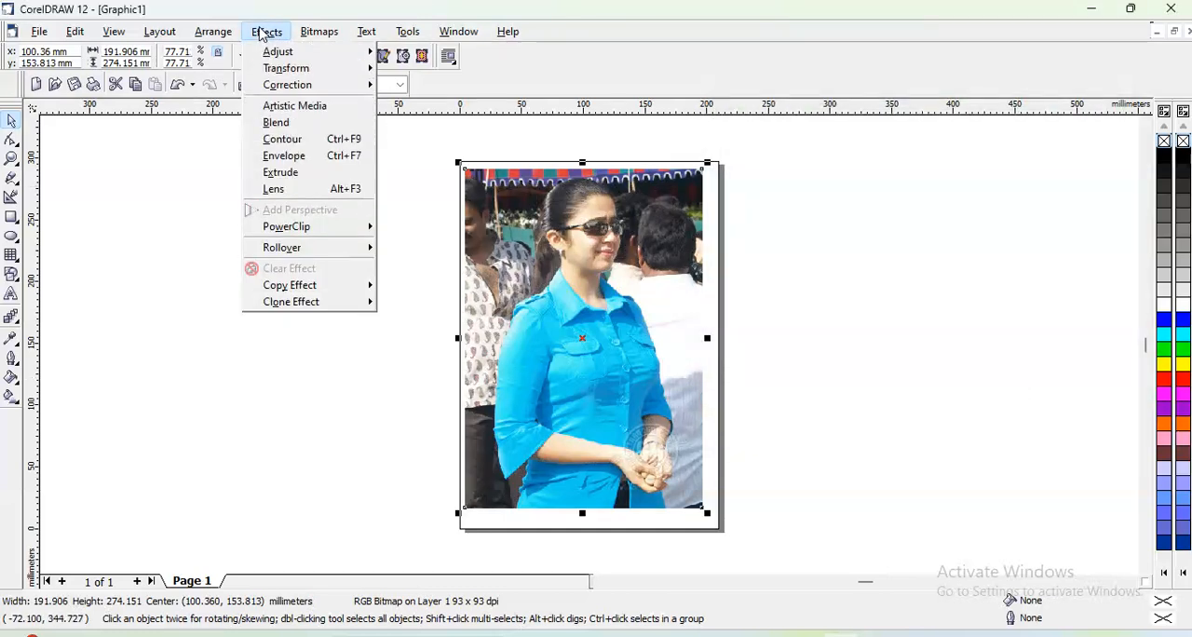
mouse_move(272, 54)
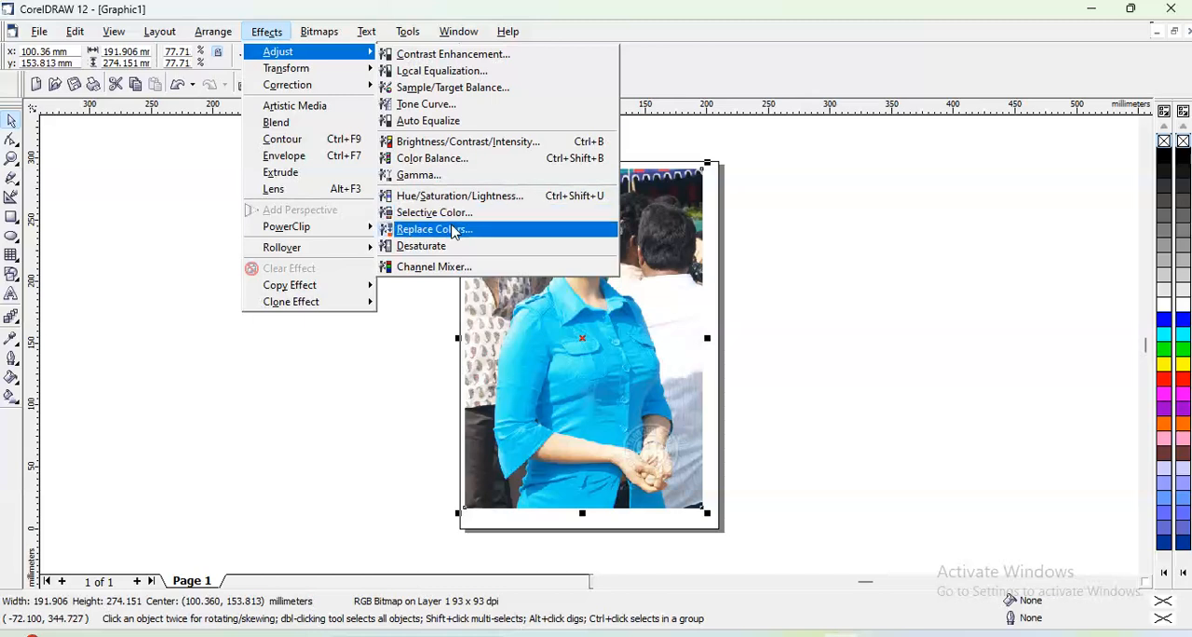
left_click(435, 229)
left_click_drag(544, 191, 857, 76)
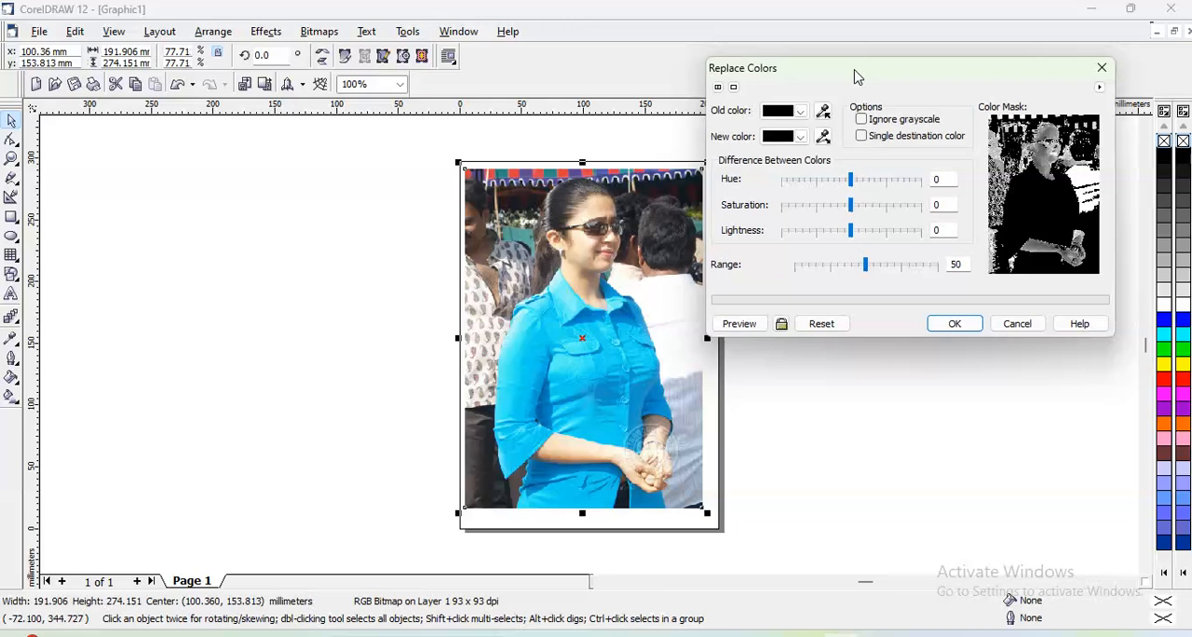
left_click(798, 113)
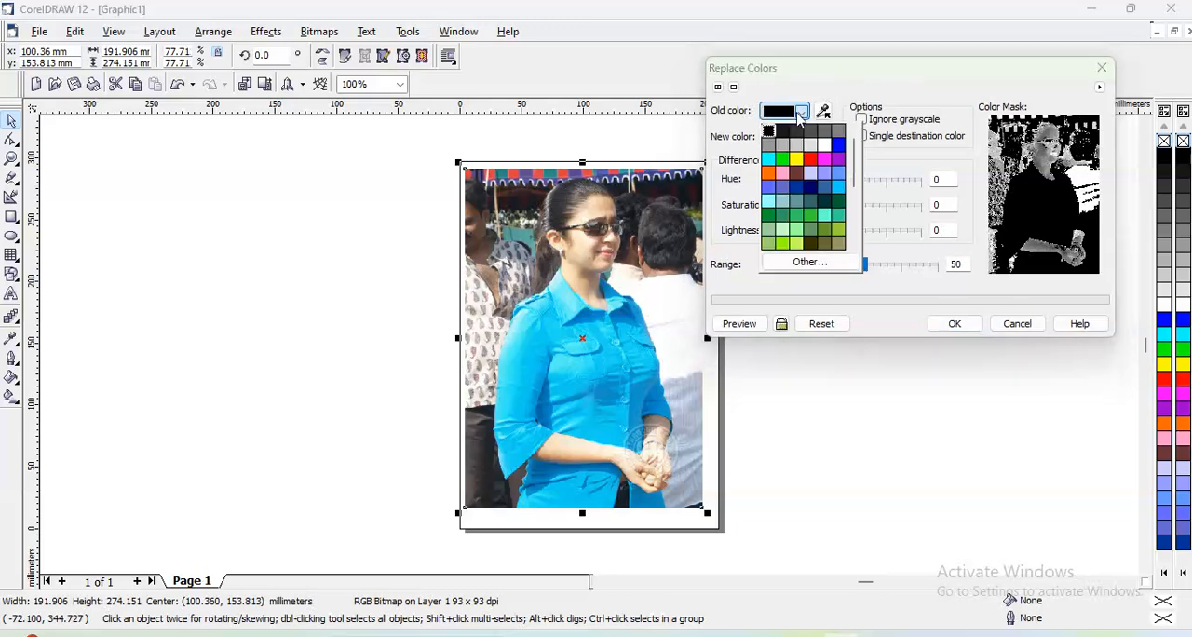
left_click(772, 163)
left_click(800, 137)
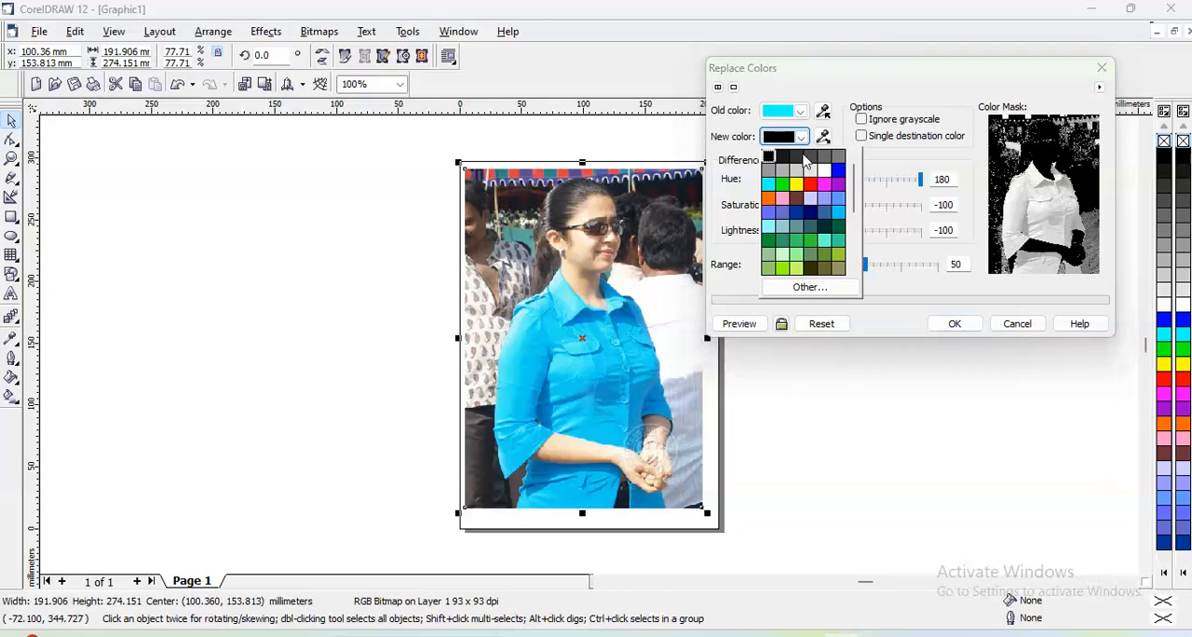
left_click(797, 184)
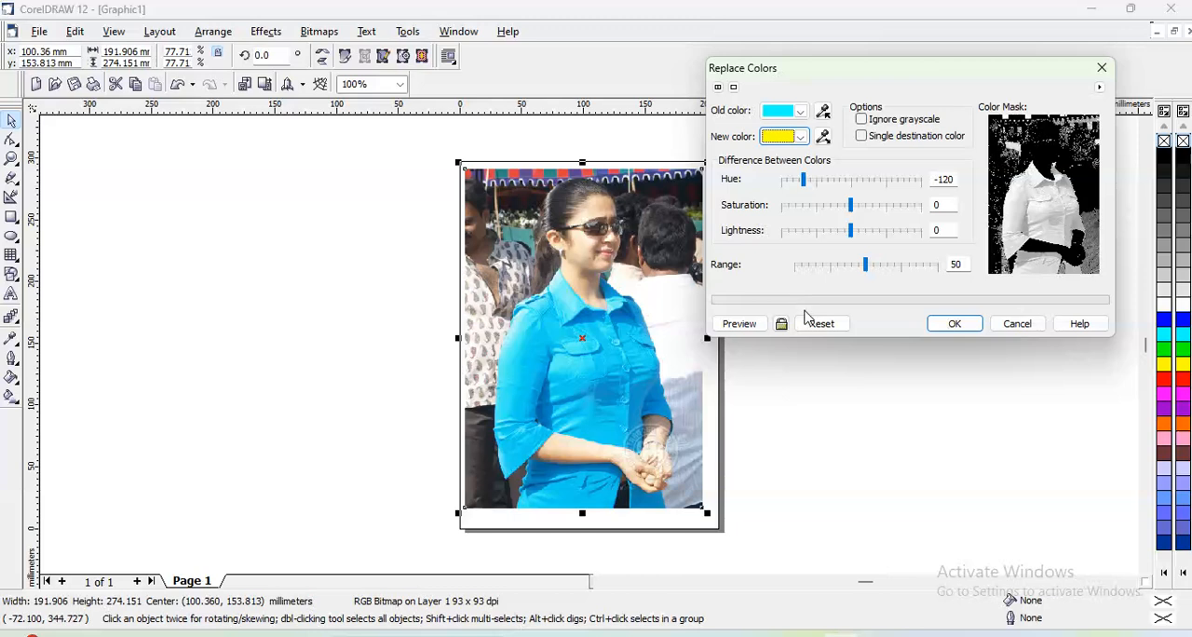
left_click(757, 325)
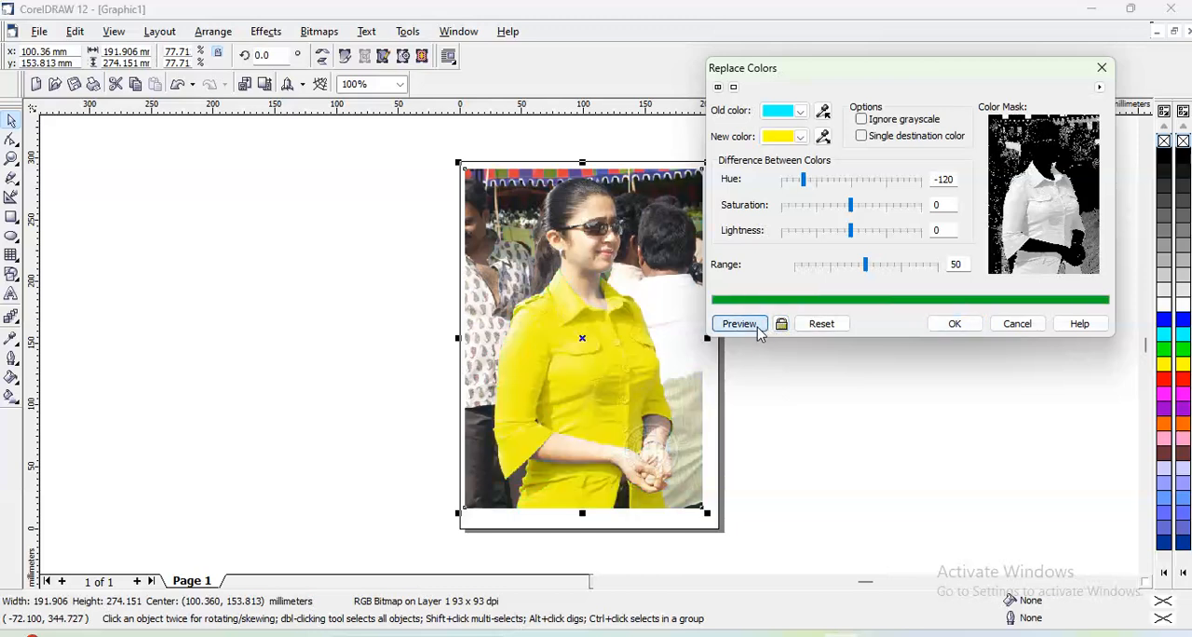
- Preview the cyan replaced with dark blue, and again with lime green
left_click(799, 137)
left_click(796, 212)
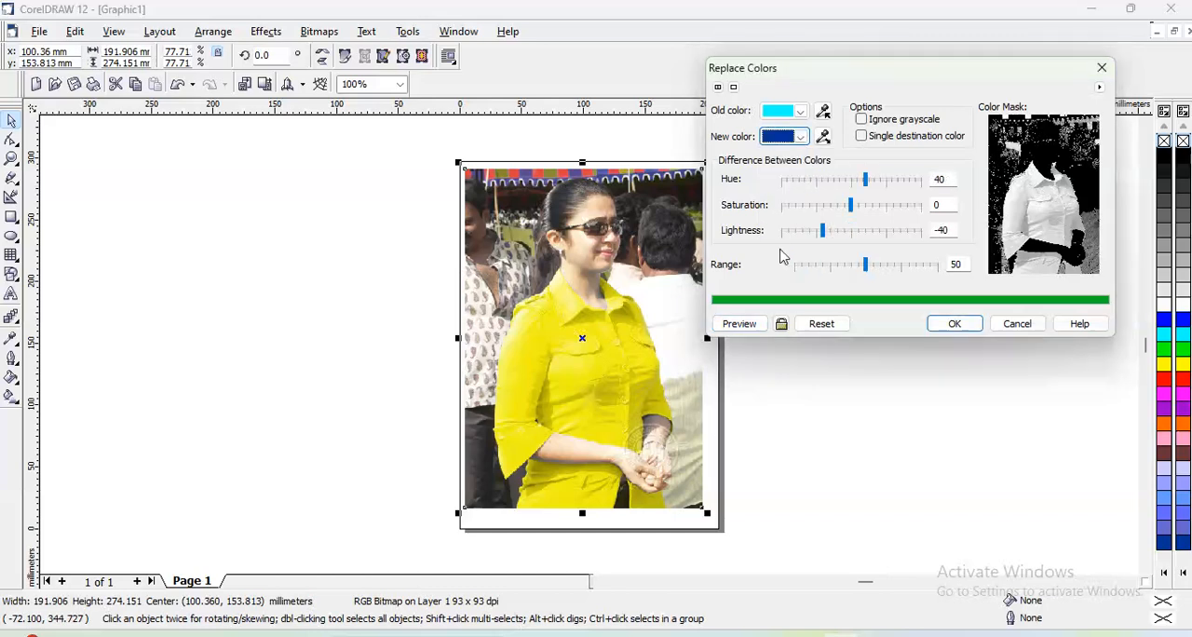
left_click(740, 324)
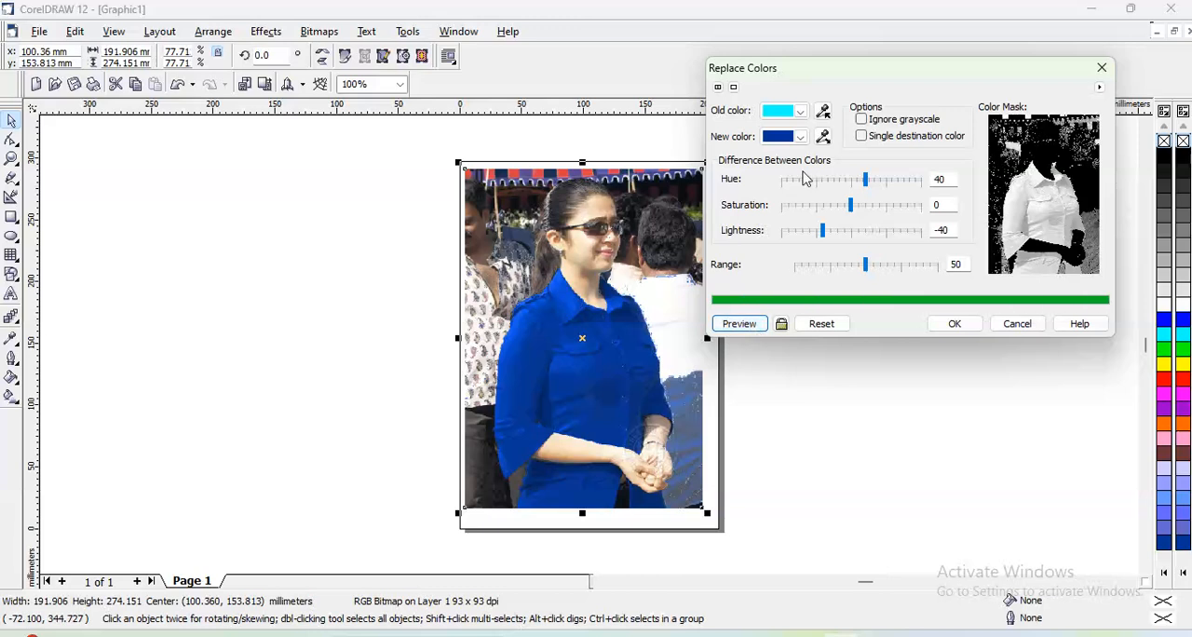
left_click(800, 137)
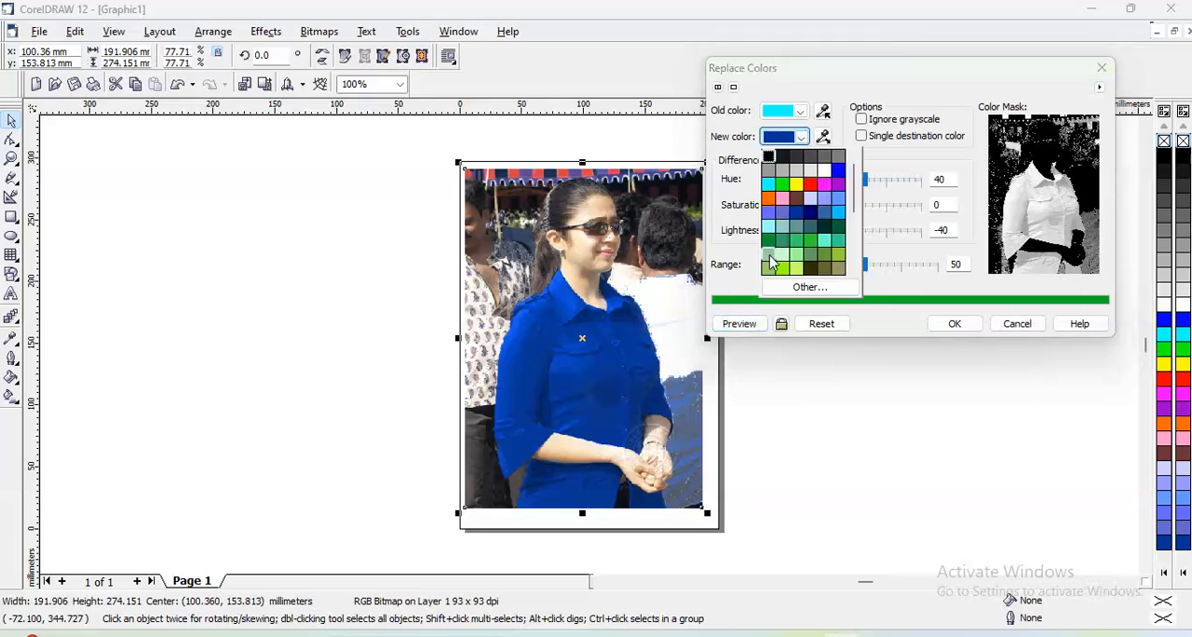
left_click(780, 270)
left_click(748, 322)
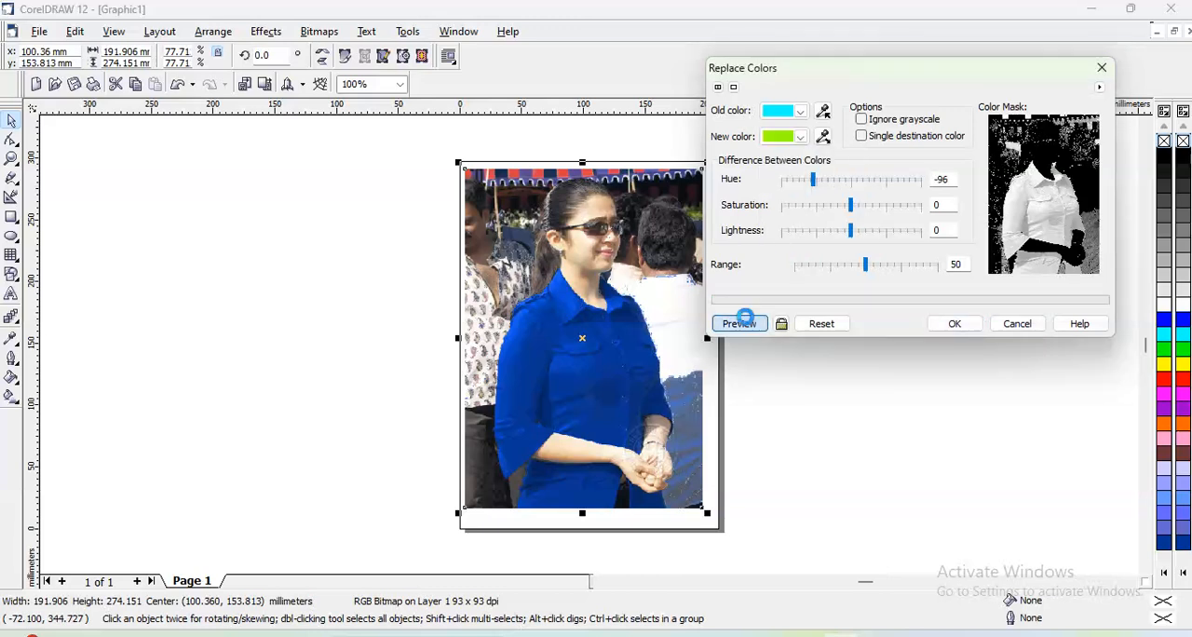
- Preview the cyan replaced with light turquoise green, and again with white
left_click(800, 137)
left_click(826, 242)
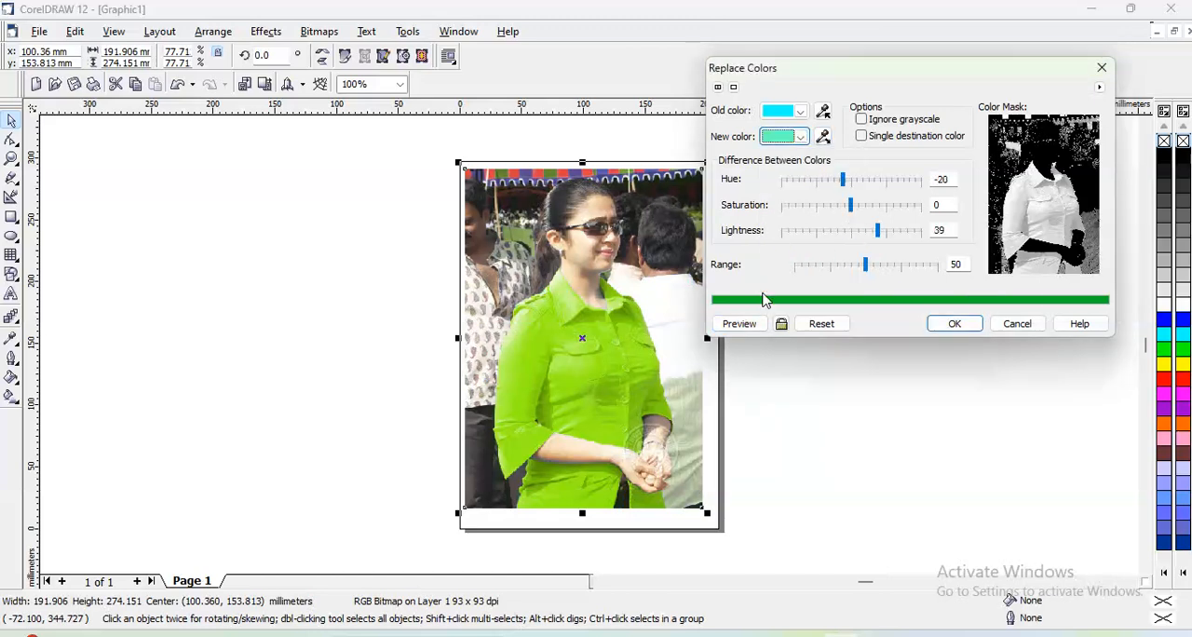
left_click(750, 322)
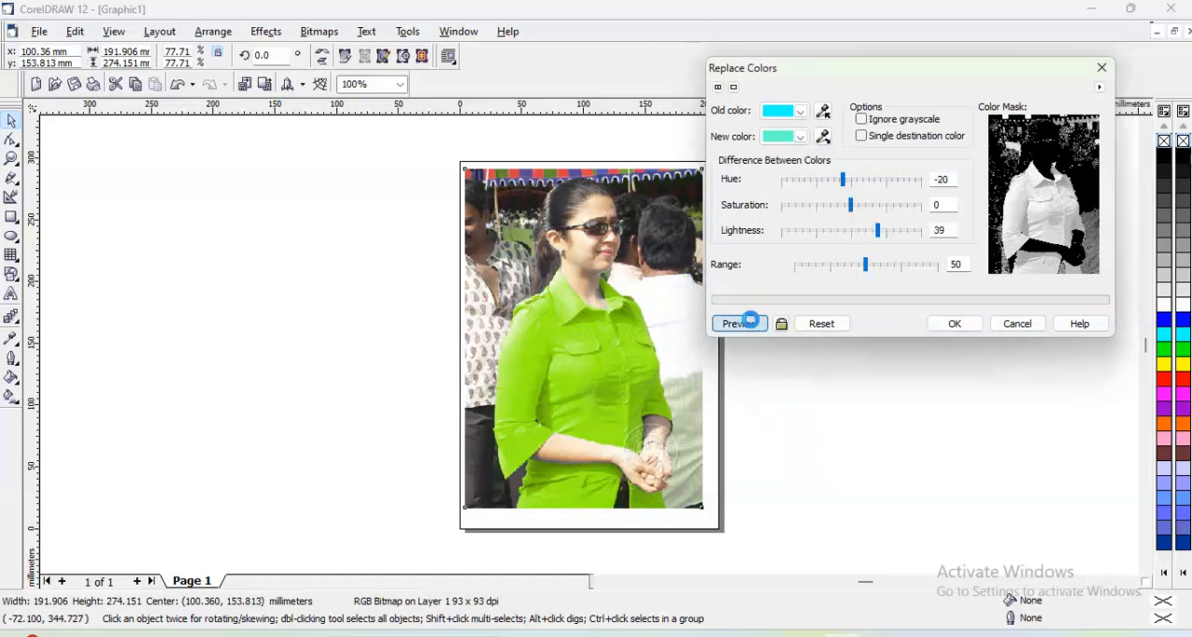
left_click(801, 137)
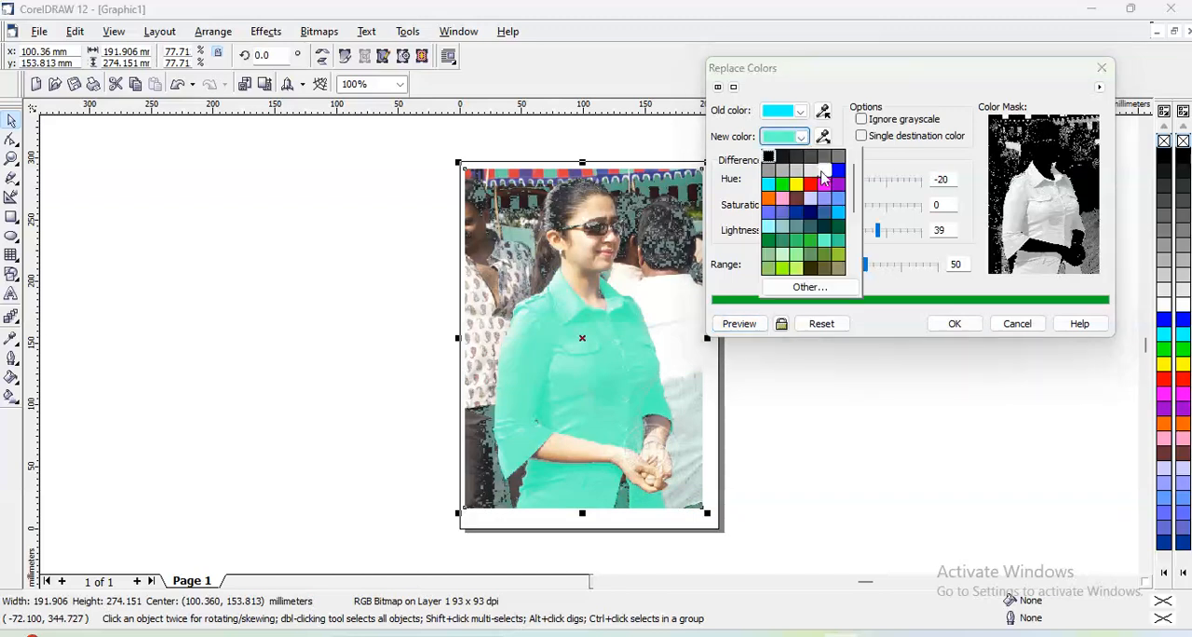
left_click(815, 171)
left_click(749, 322)
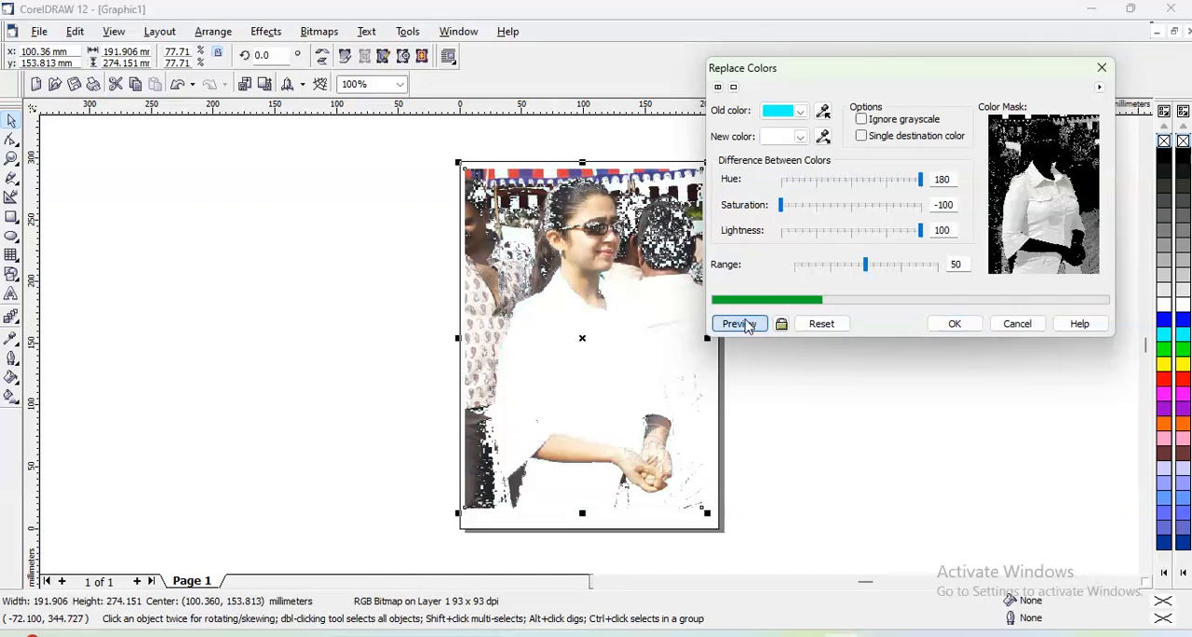
- Preview and apply dark green as the replacement for cyan, and undo the color replacement
left_click(800, 139)
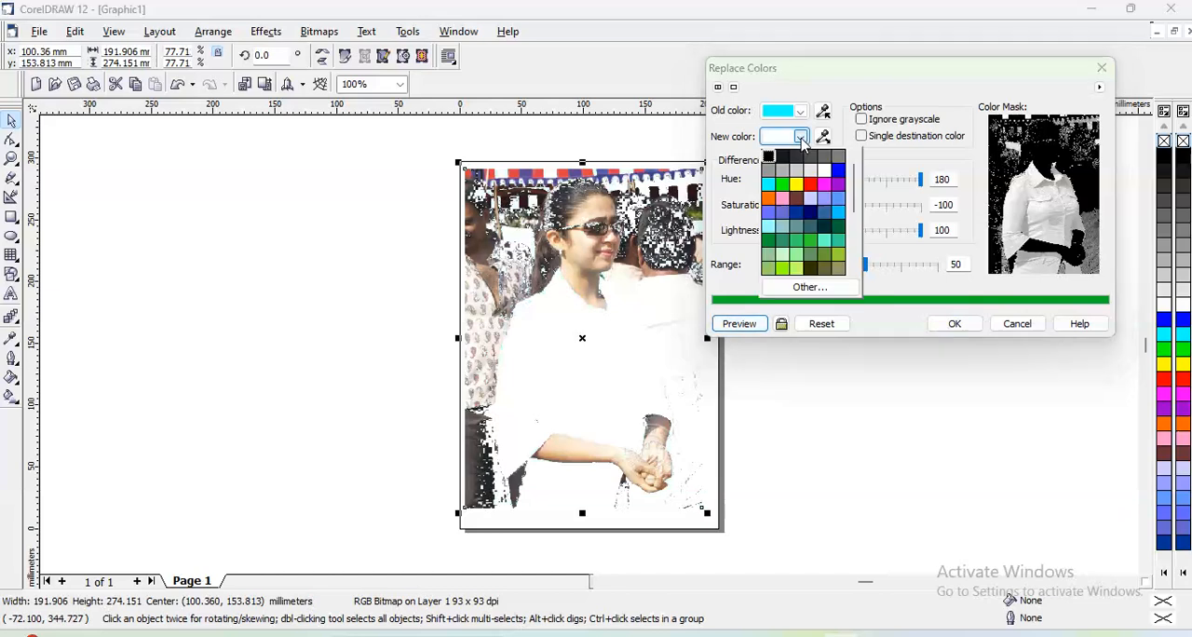
left_click(836, 230)
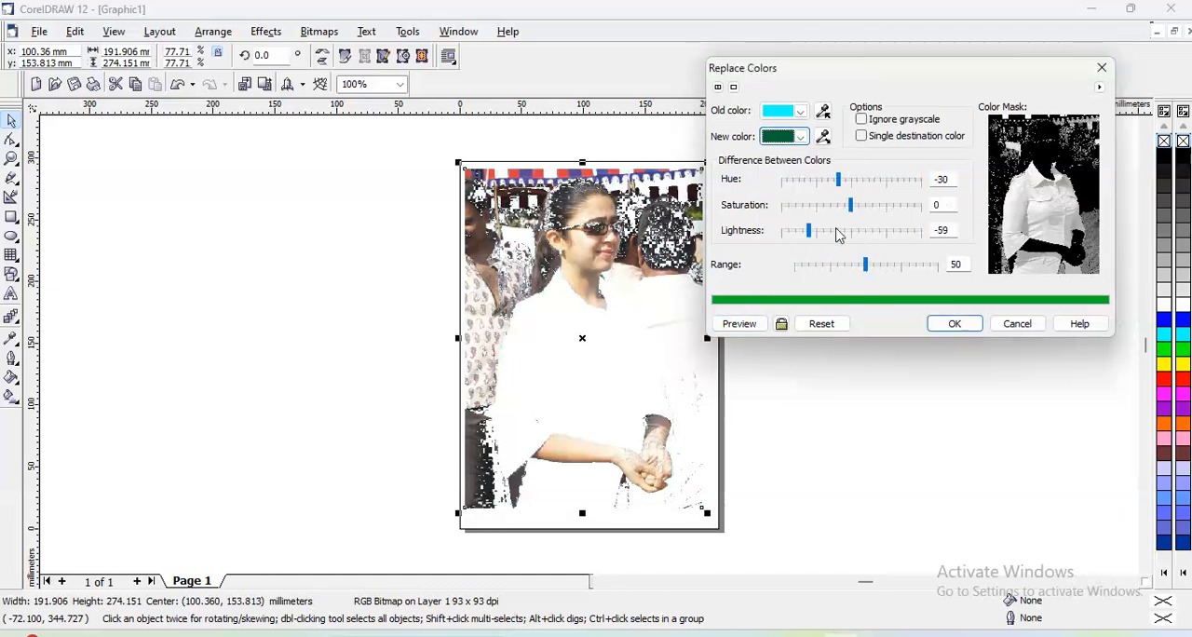
left_click(745, 323)
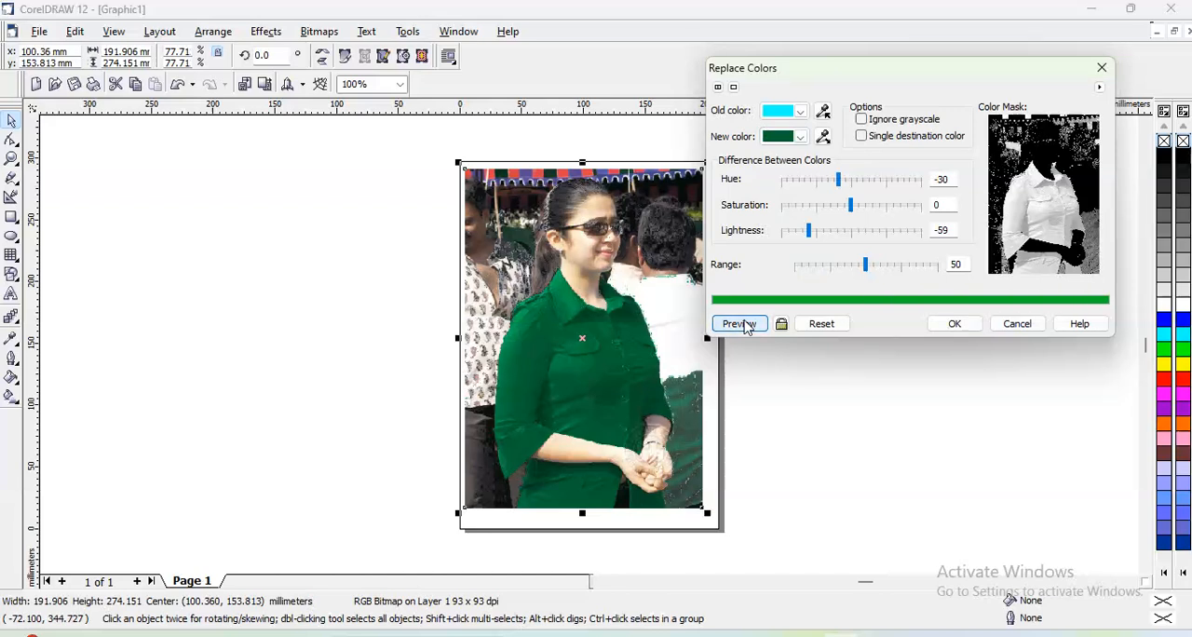
left_click(954, 323)
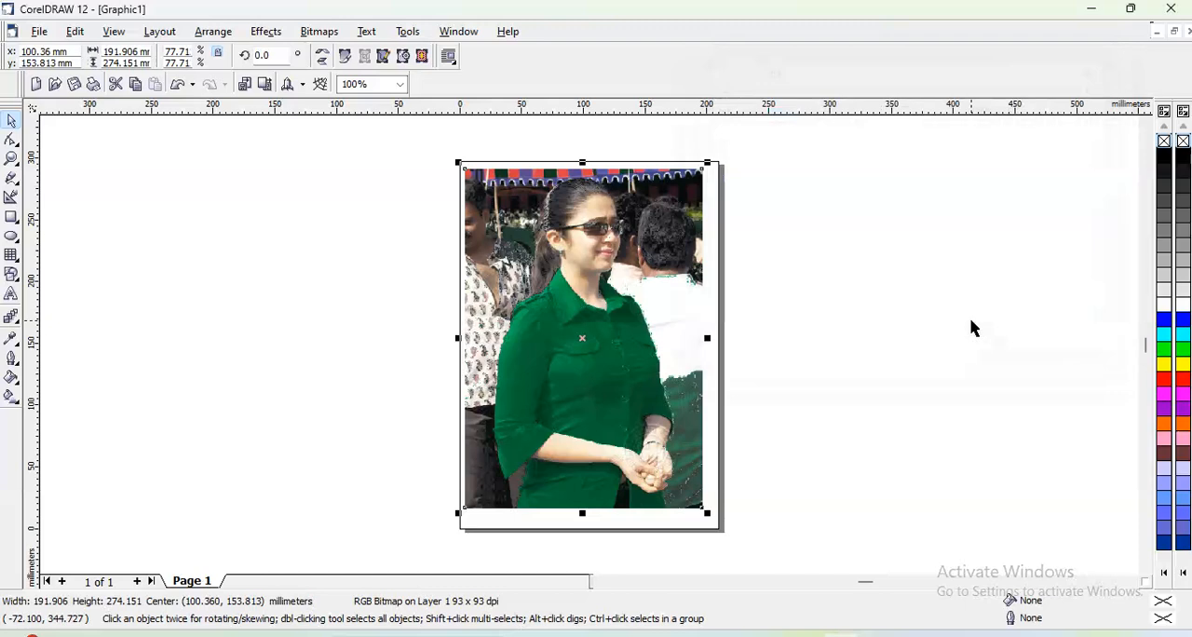
key("ctrl+z")
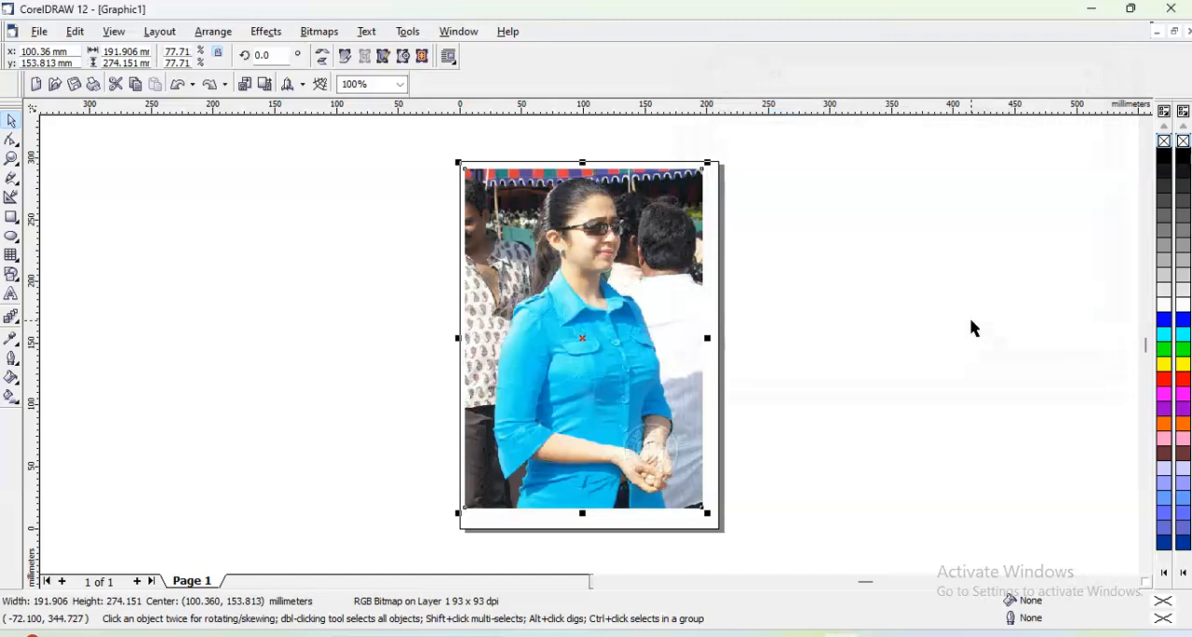
- Desaturate the photo and undo the desaturation
left_click(268, 33)
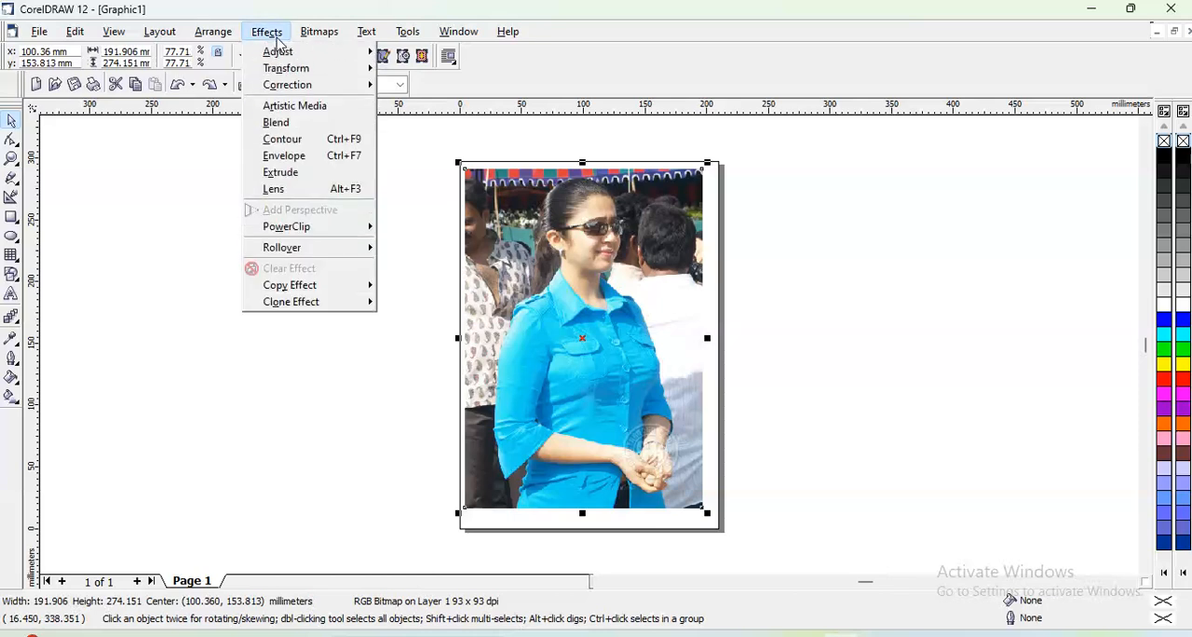
mouse_move(283, 54)
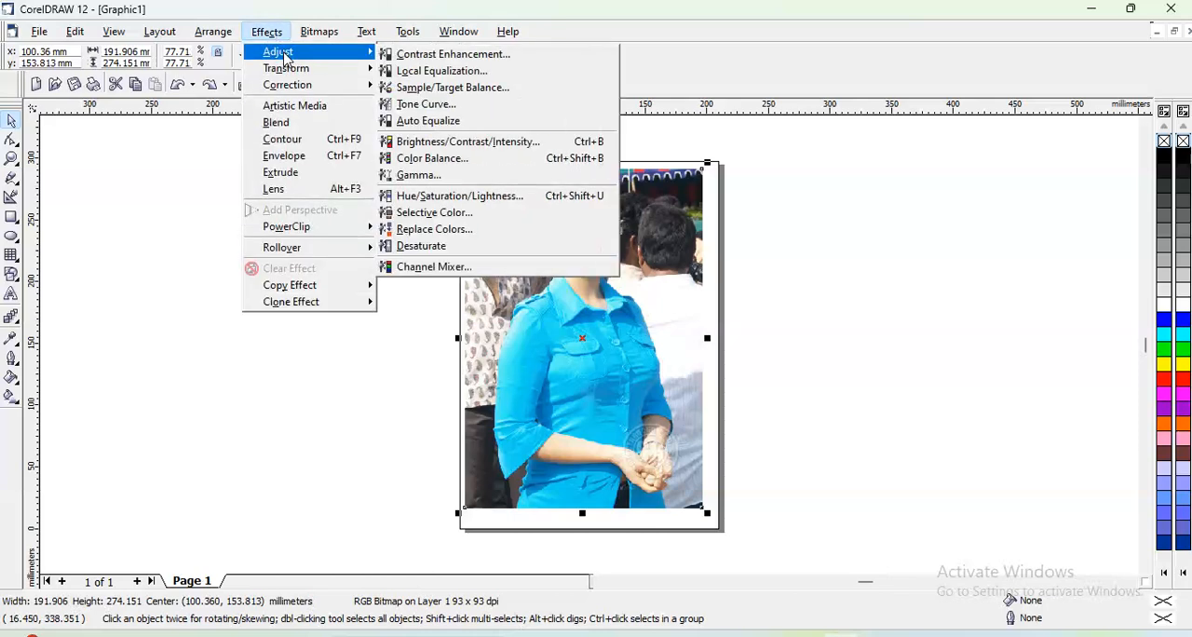
left_click(260, 35)
left_click(260, 36)
mouse_move(279, 53)
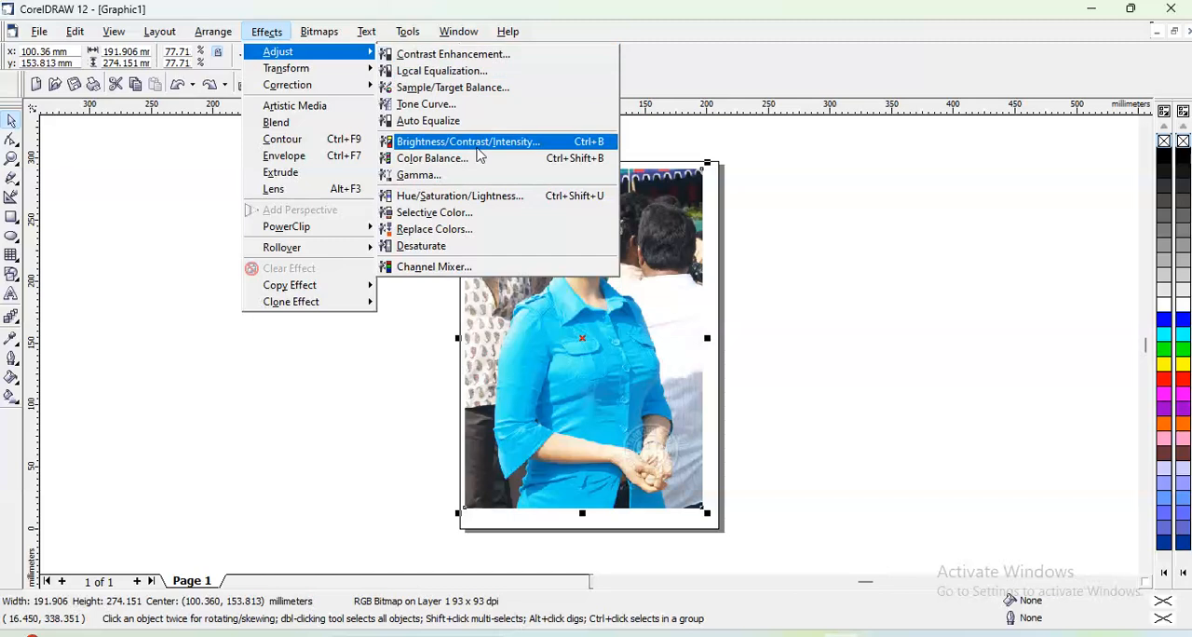
left_click(437, 246)
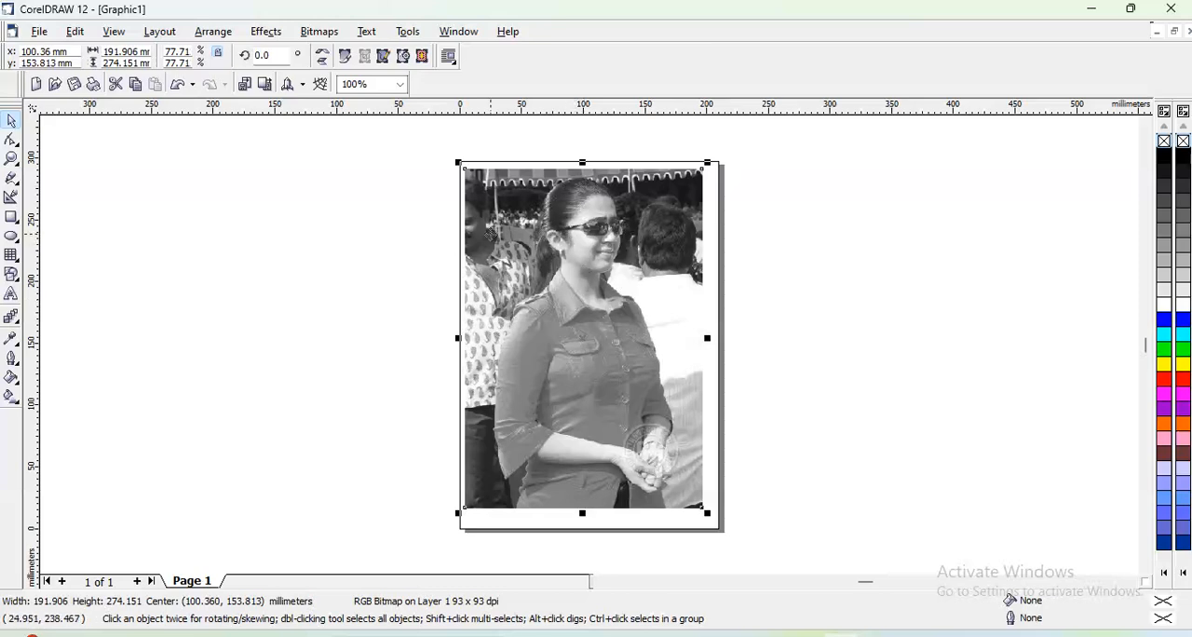
key("ctrl+z")
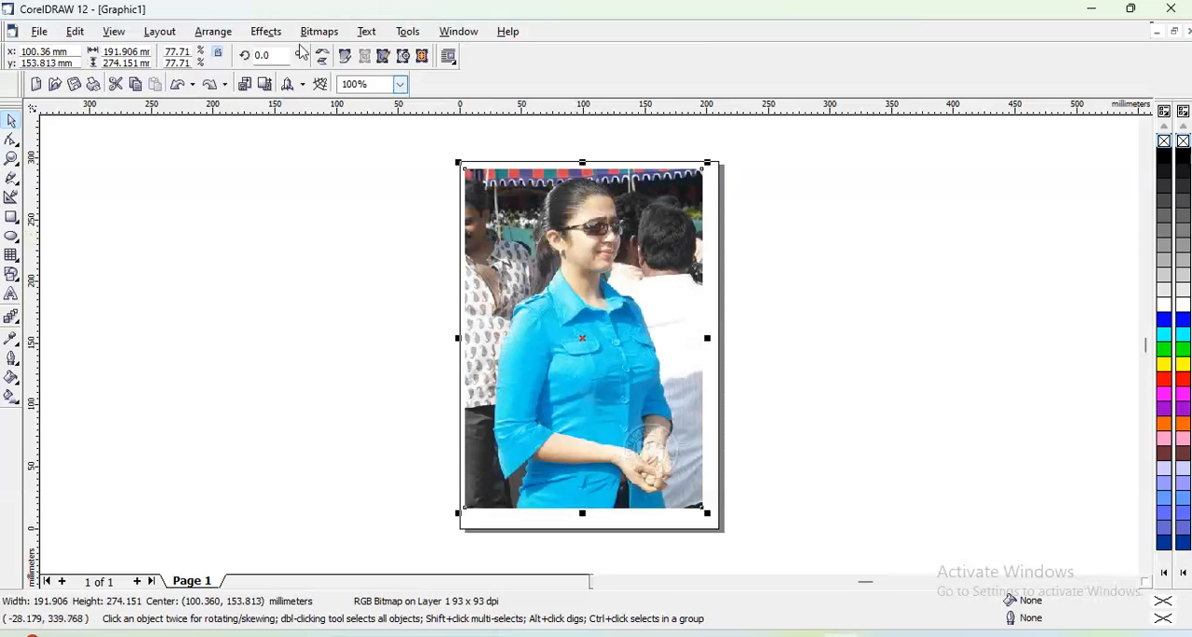
- Start a Channel Mixer adjustment on the photo and preview the Red output channel with the blue input at -120
left_click(268, 34)
mouse_move(275, 55)
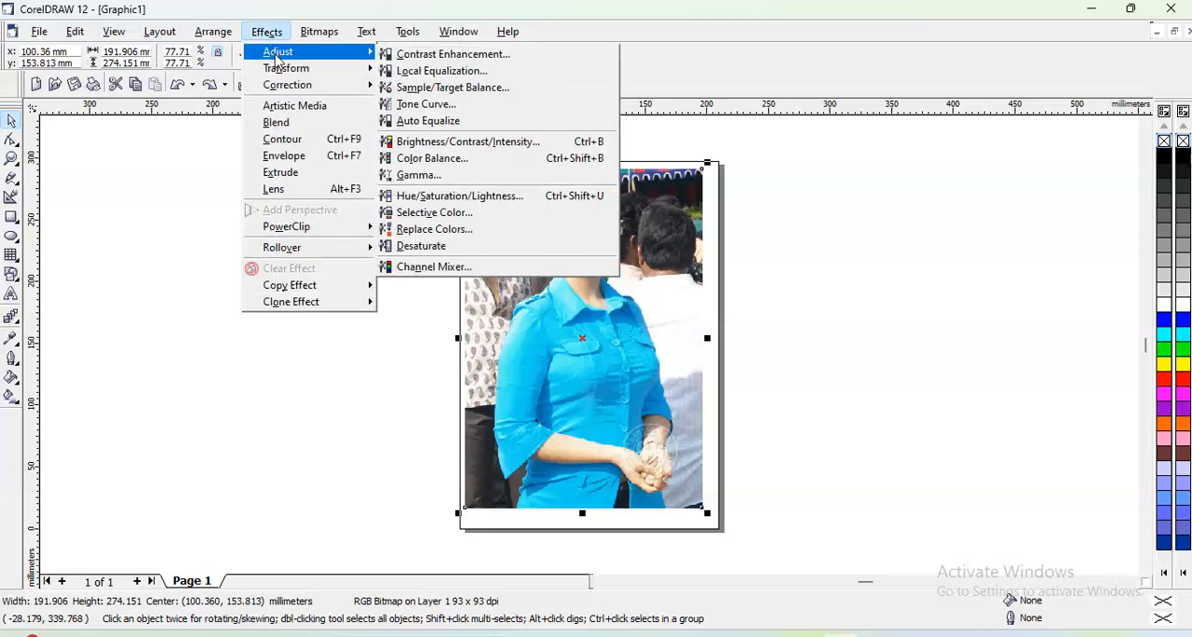
left_click(264, 32)
left_click(266, 34)
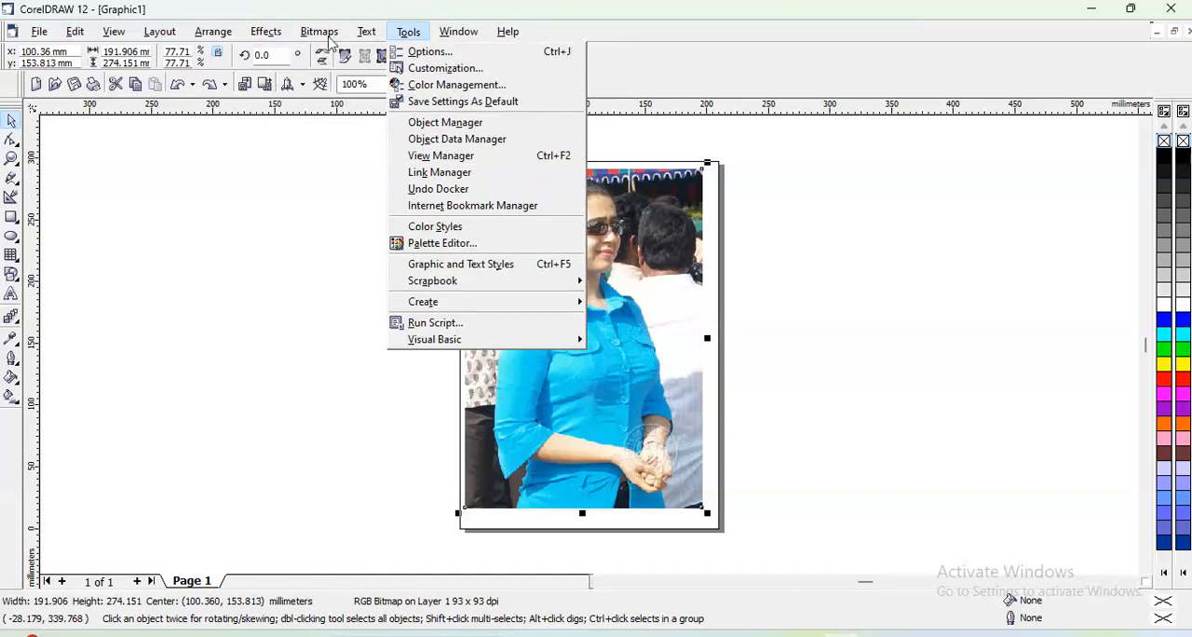
mouse_move(349, 57)
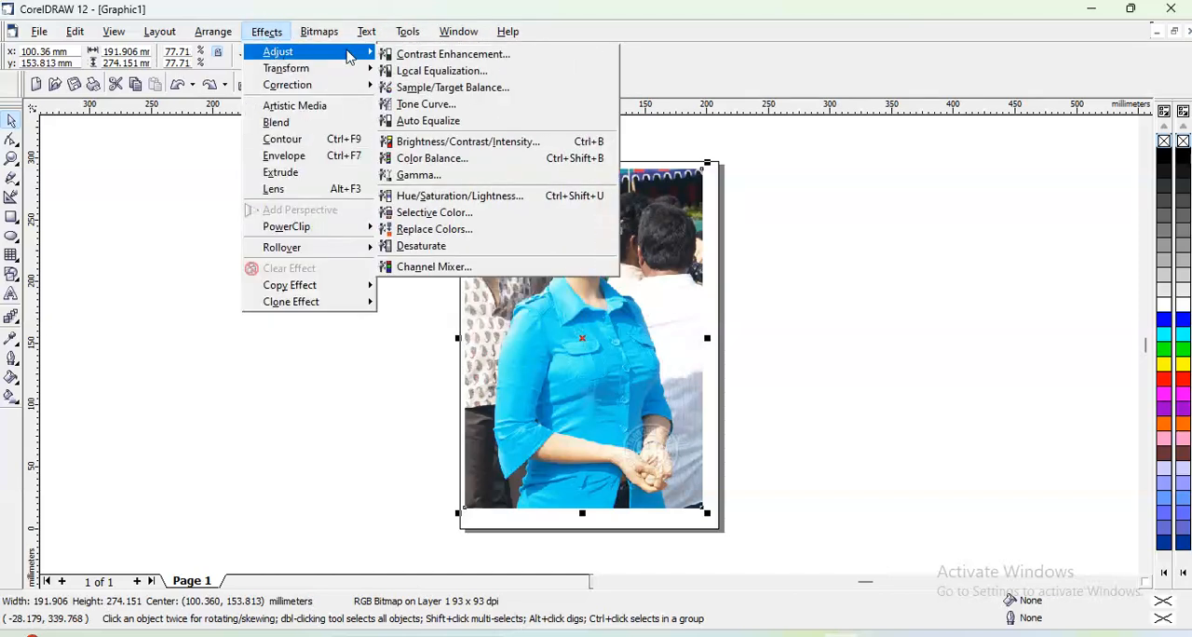
left_click(428, 269)
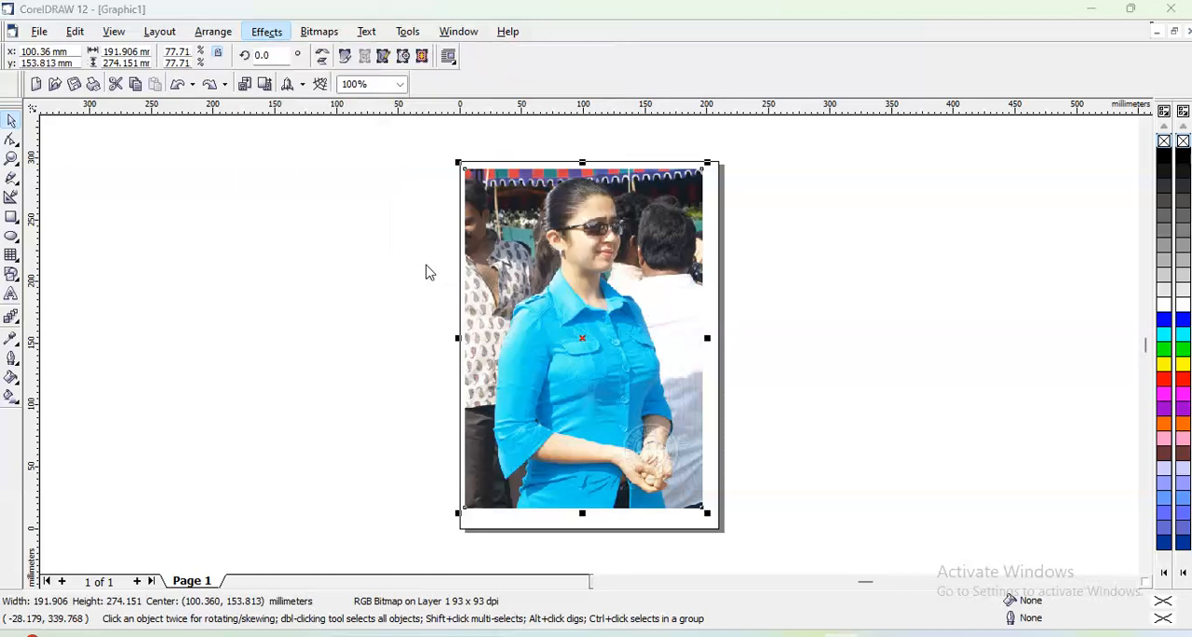
left_click_drag(584, 198, 872, 83)
left_click(806, 216)
left_click(723, 328)
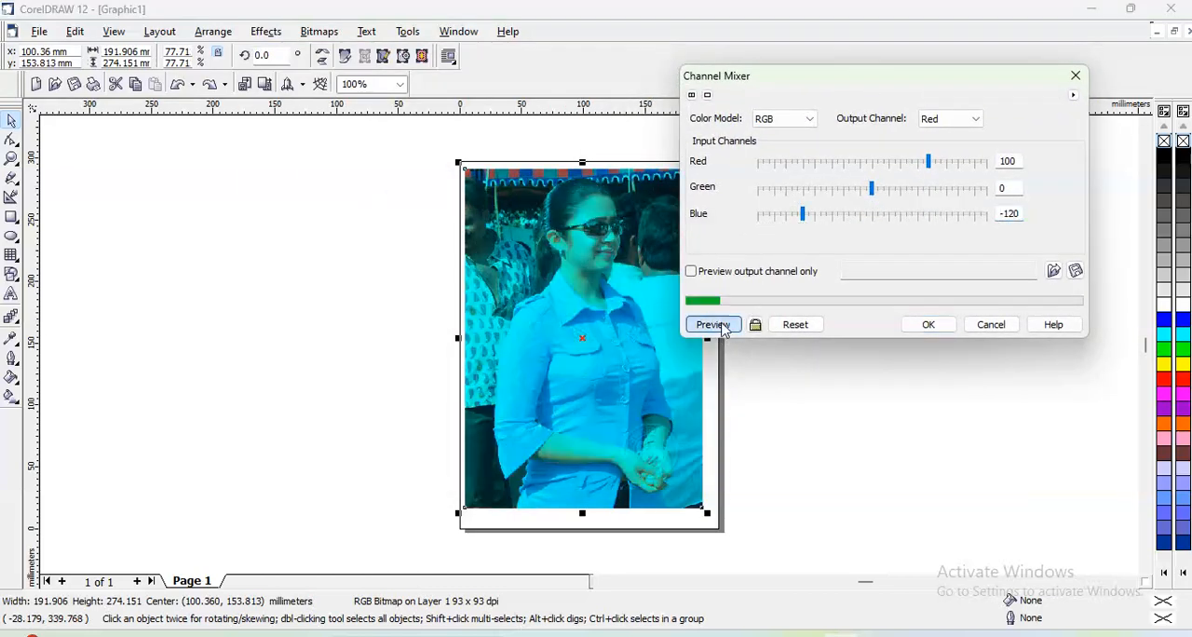
- Preview the Red output channel with the green input at 120 and red at -20, and cancel the Channel Mixer adjustment
left_click(942, 194)
left_click(860, 164)
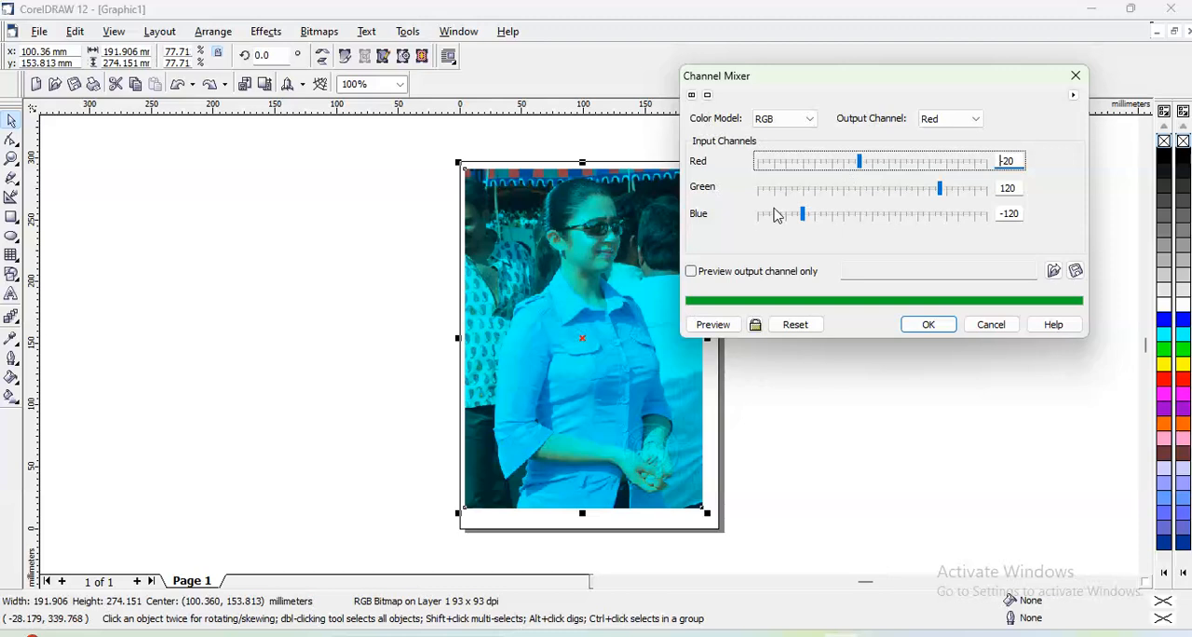
left_click(726, 326)
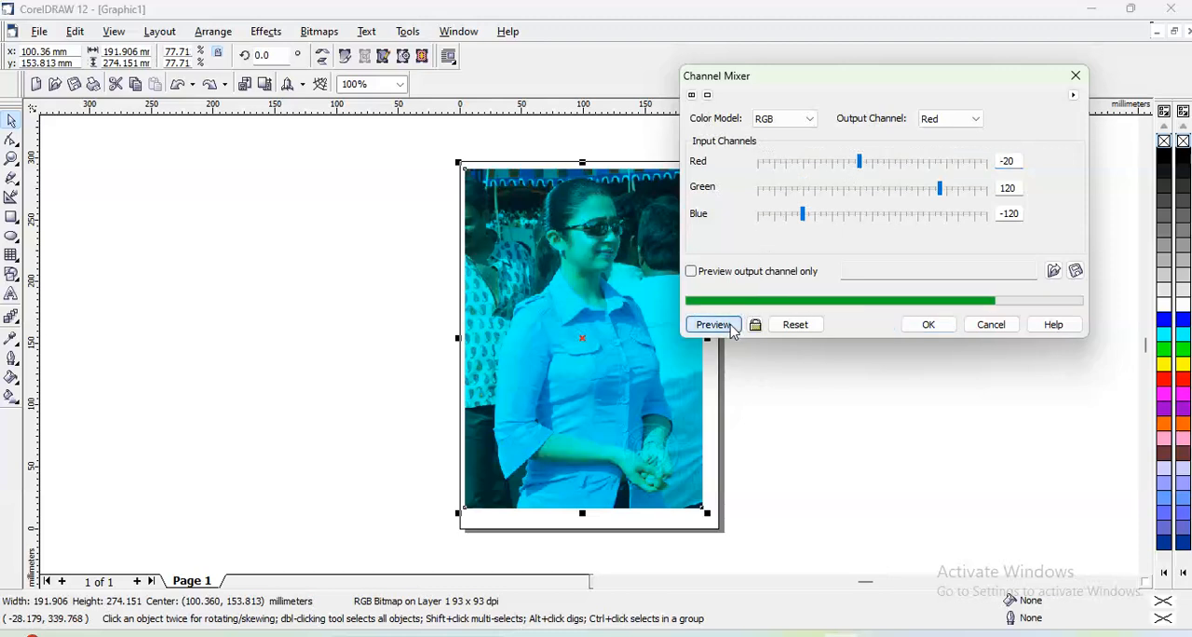
left_click(989, 325)
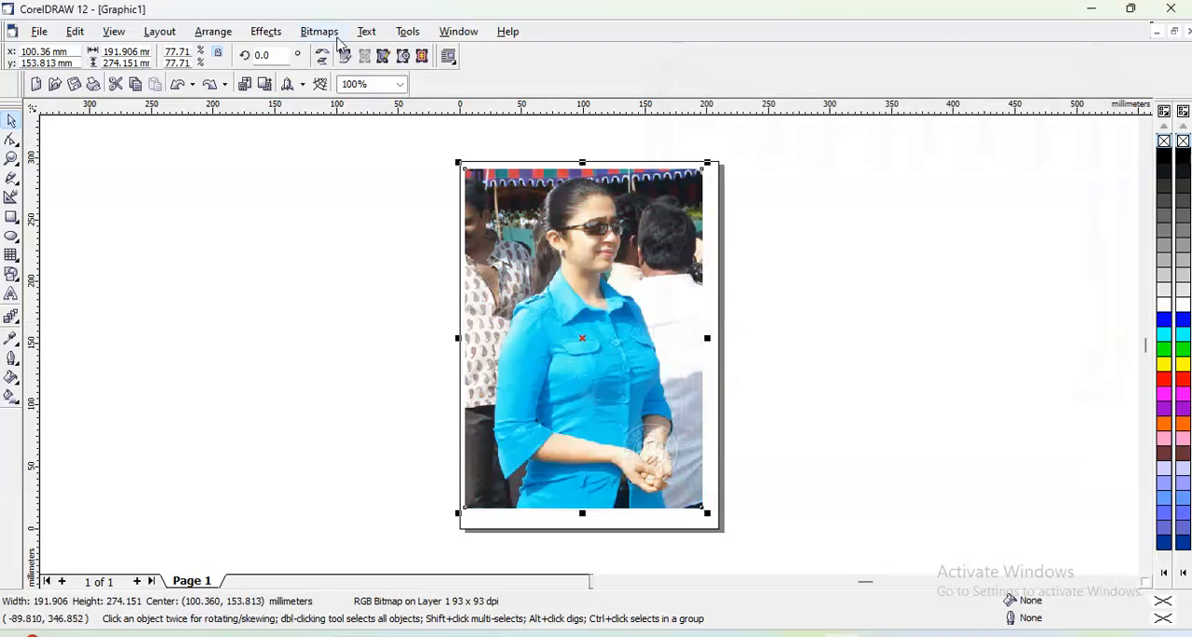
- Invert the photo's colors and undo the inversion
left_click(266, 34)
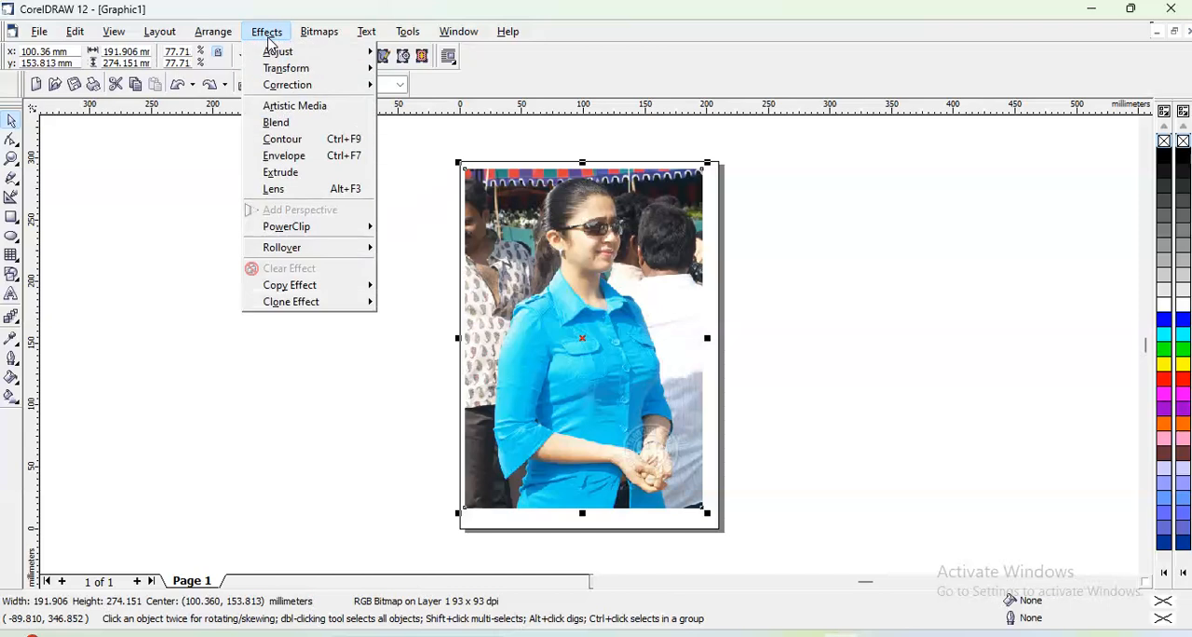
mouse_move(286, 73)
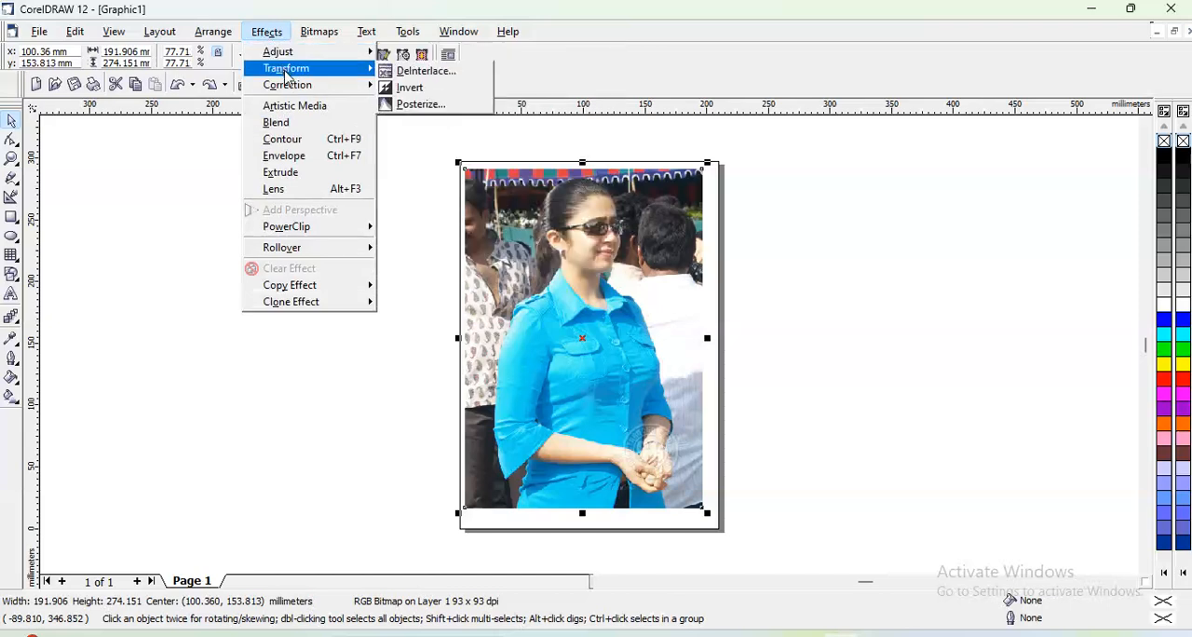
left_click(407, 88)
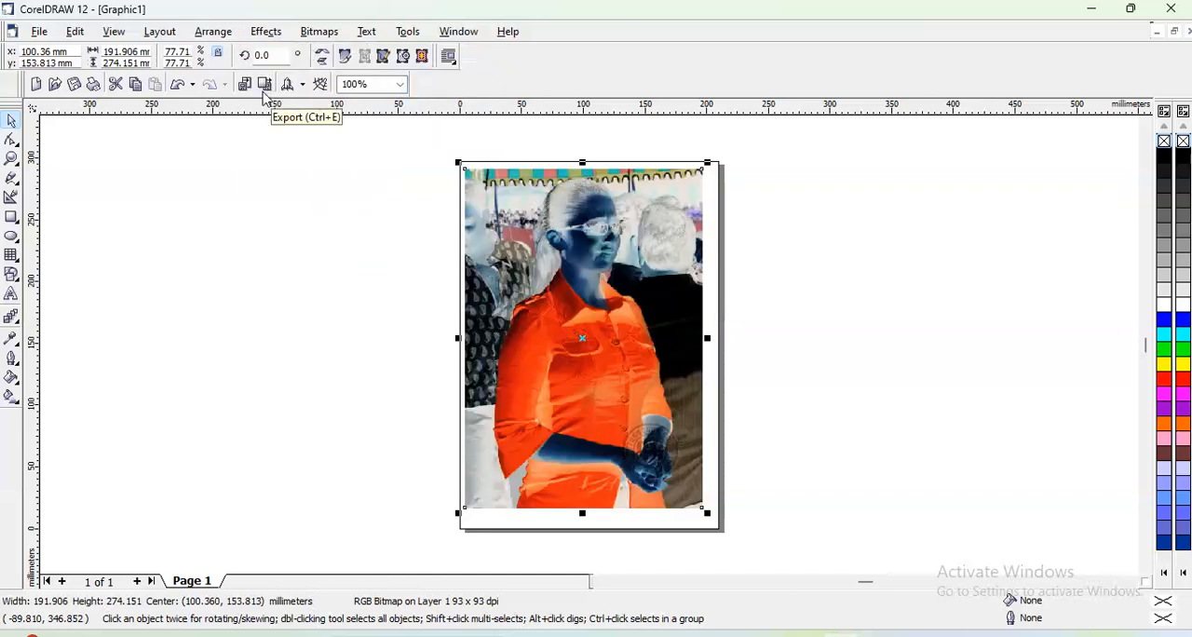
key("ctrl+z")
- Start a Posterize transformation on the photo and preview it at level 2
left_click(264, 32)
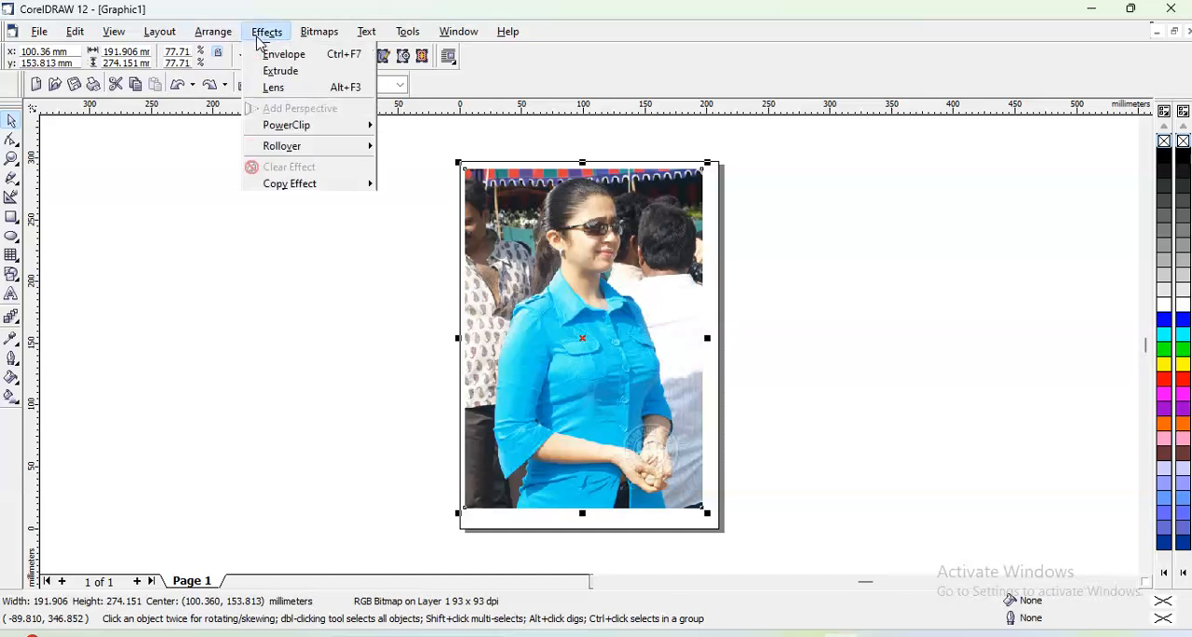
mouse_move(321, 75)
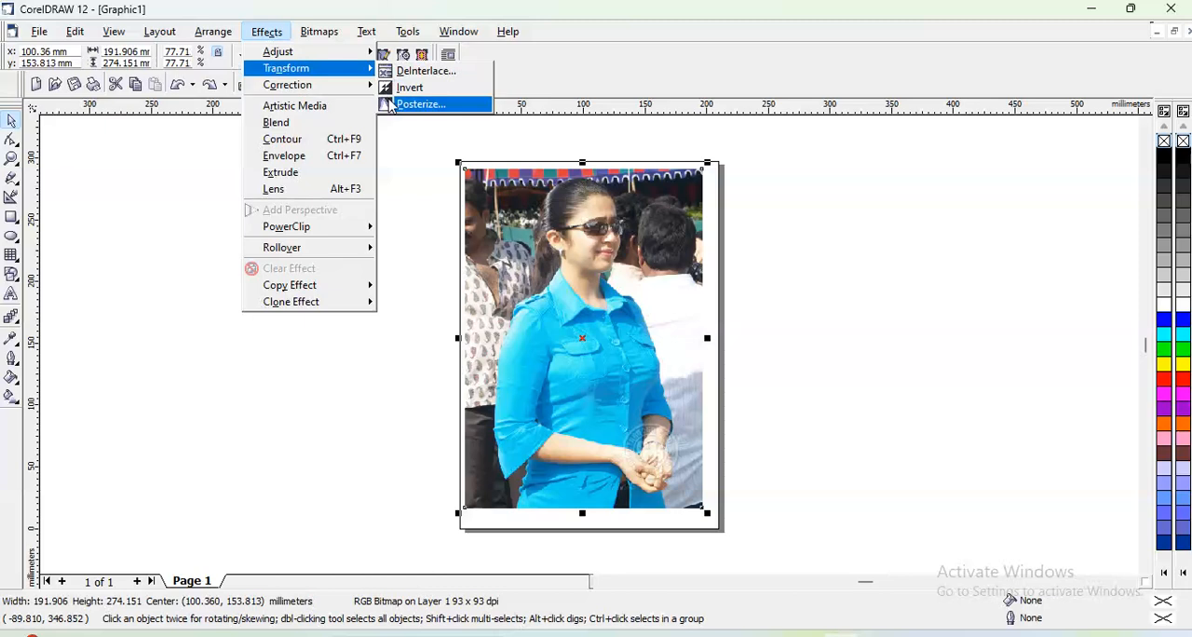
left_click(419, 104)
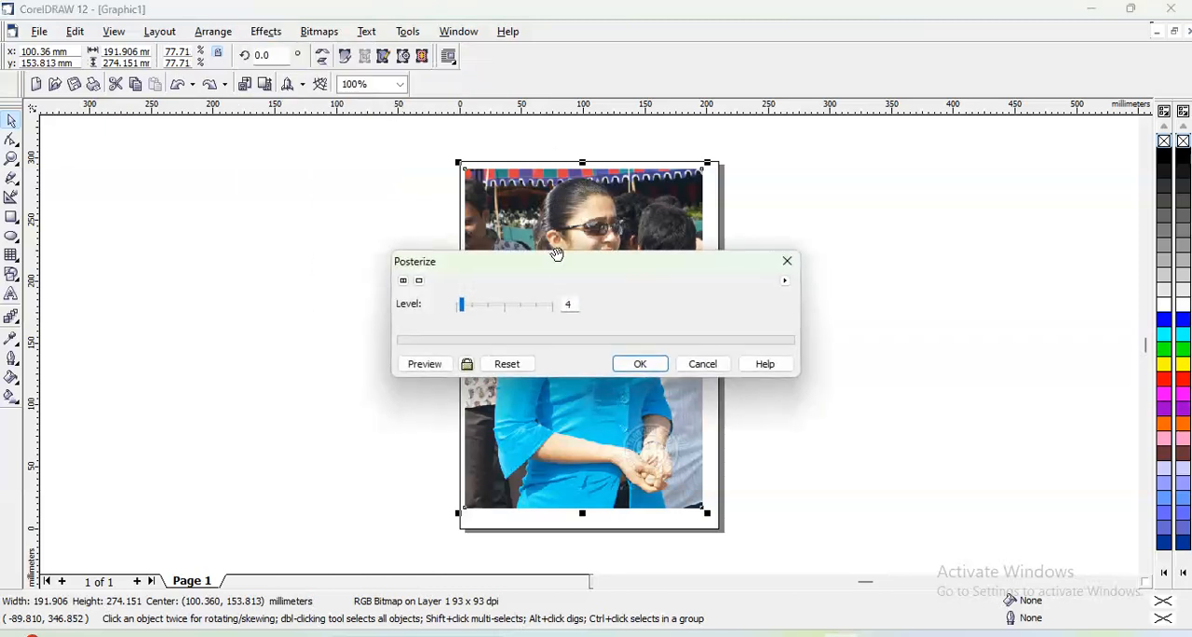
left_click_drag(561, 265, 785, 133)
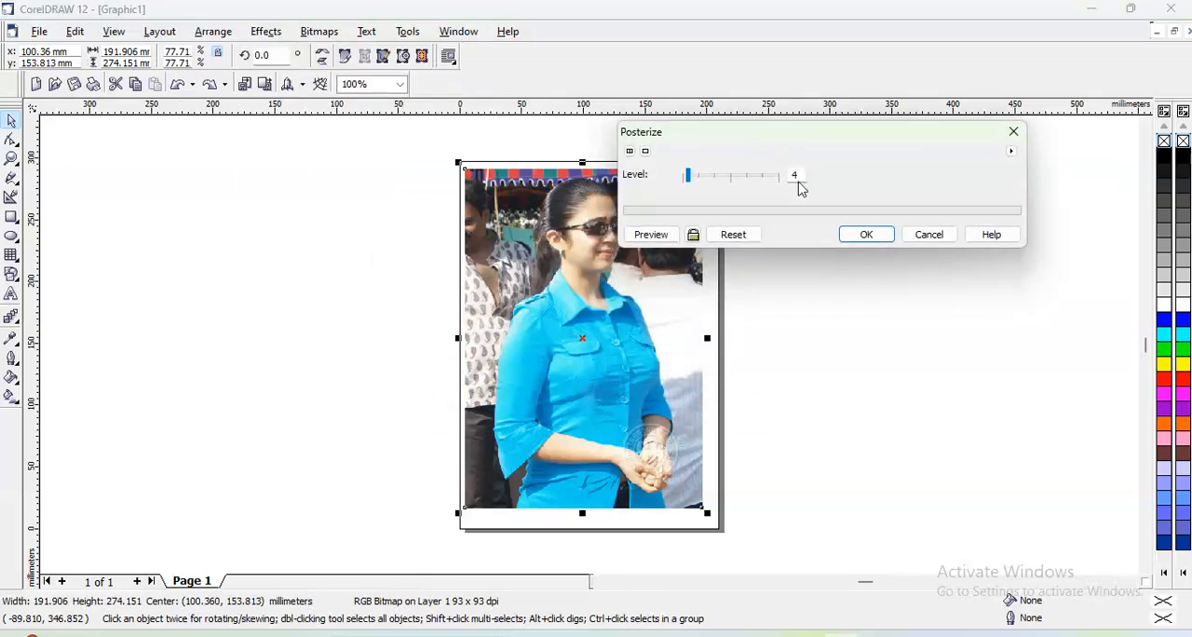
double_click(796, 176)
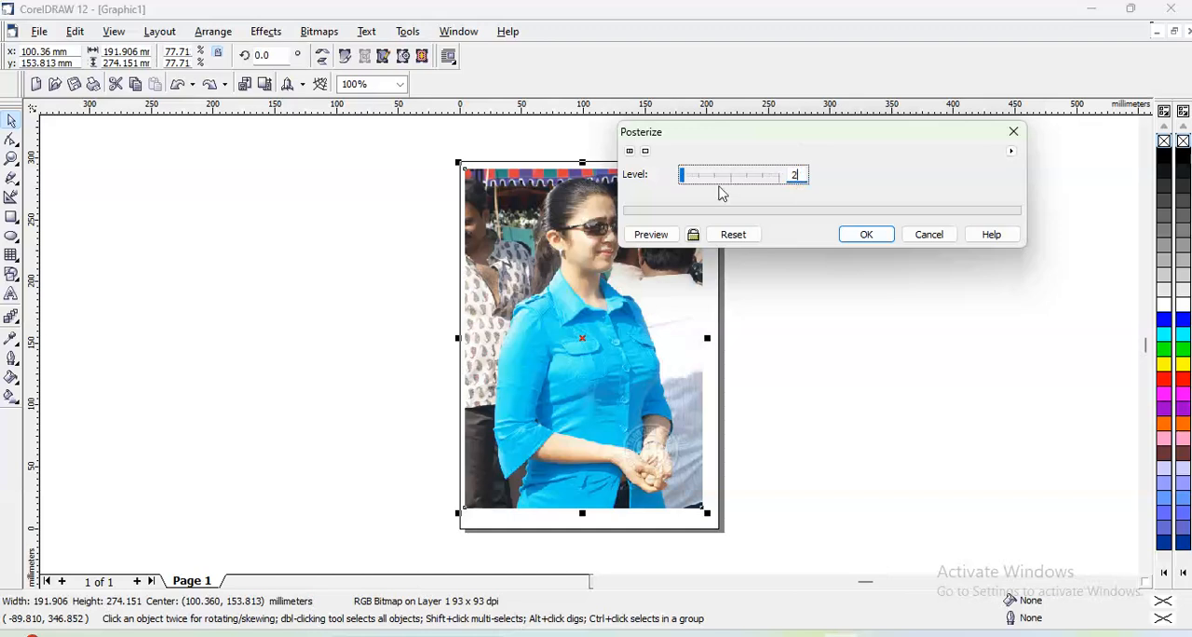
left_click(651, 235)
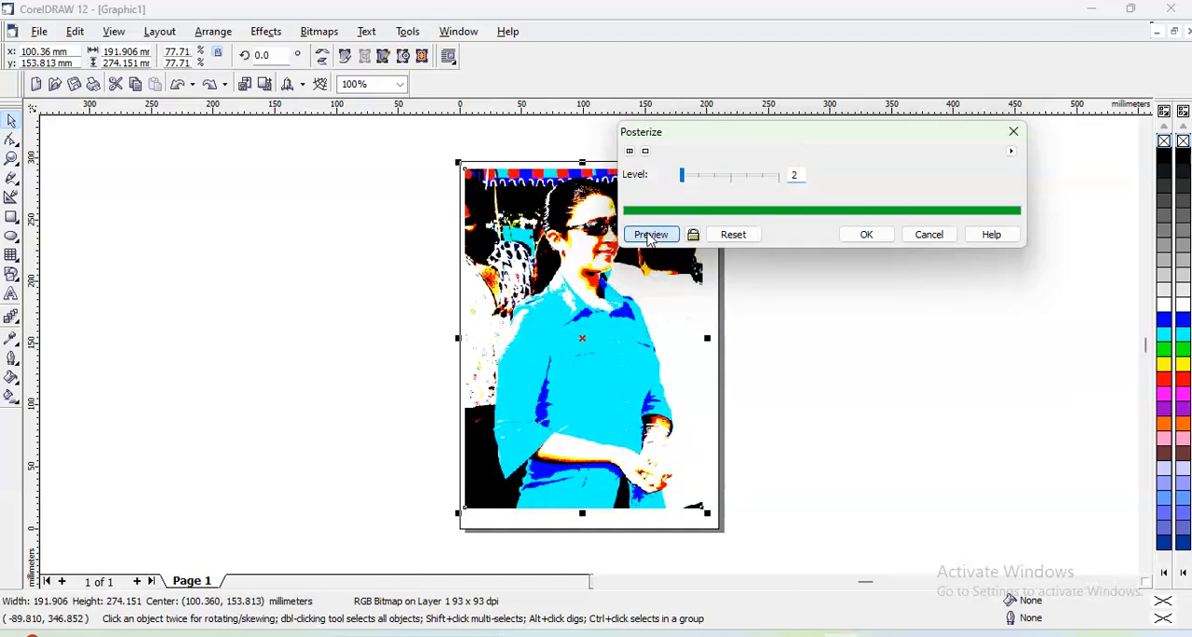
double_click(794, 175)
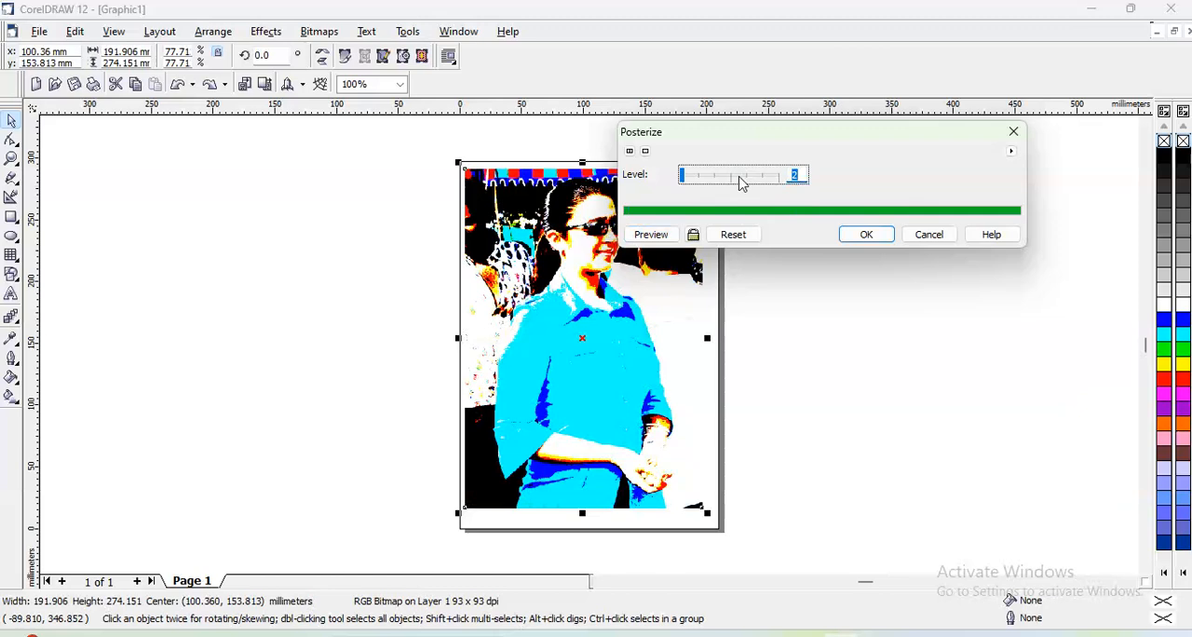
left_click(651, 234)
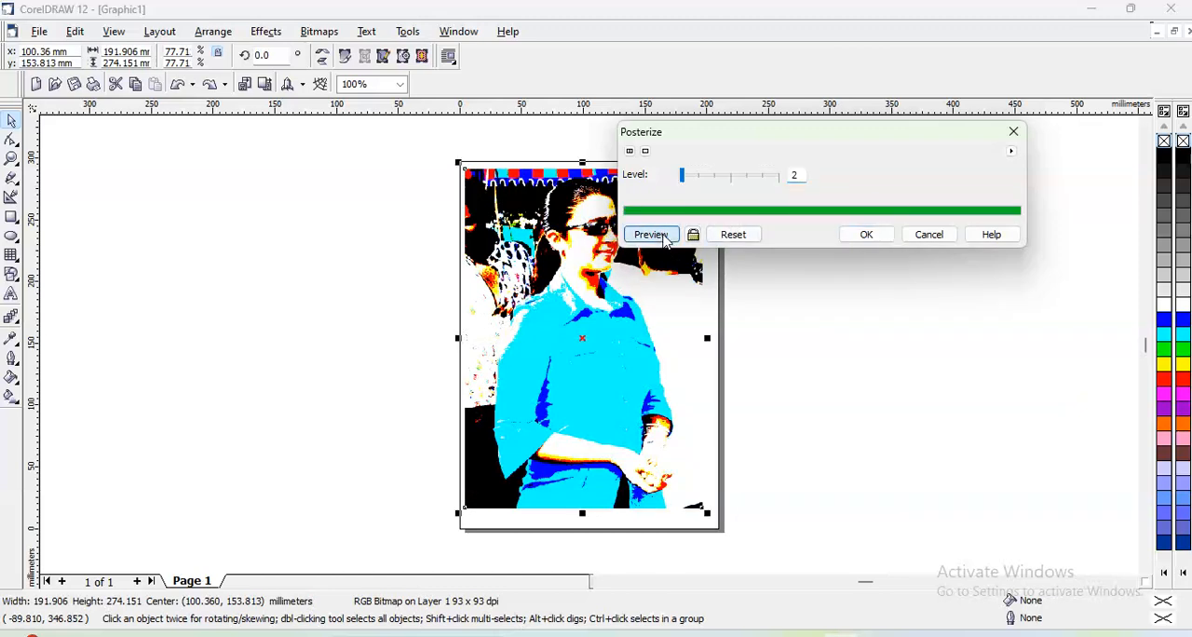
- Preview the posterized photo at levels 4 and 3, and cancel the Posterize effect
double_click(795, 174)
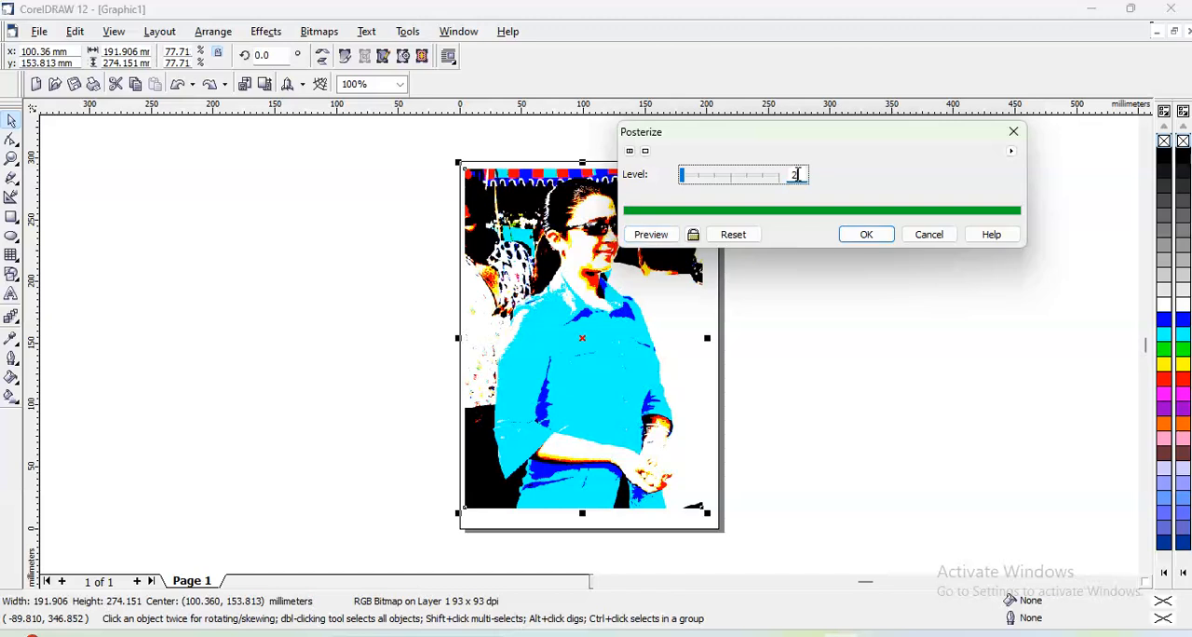
left_click(661, 237)
double_click(797, 177)
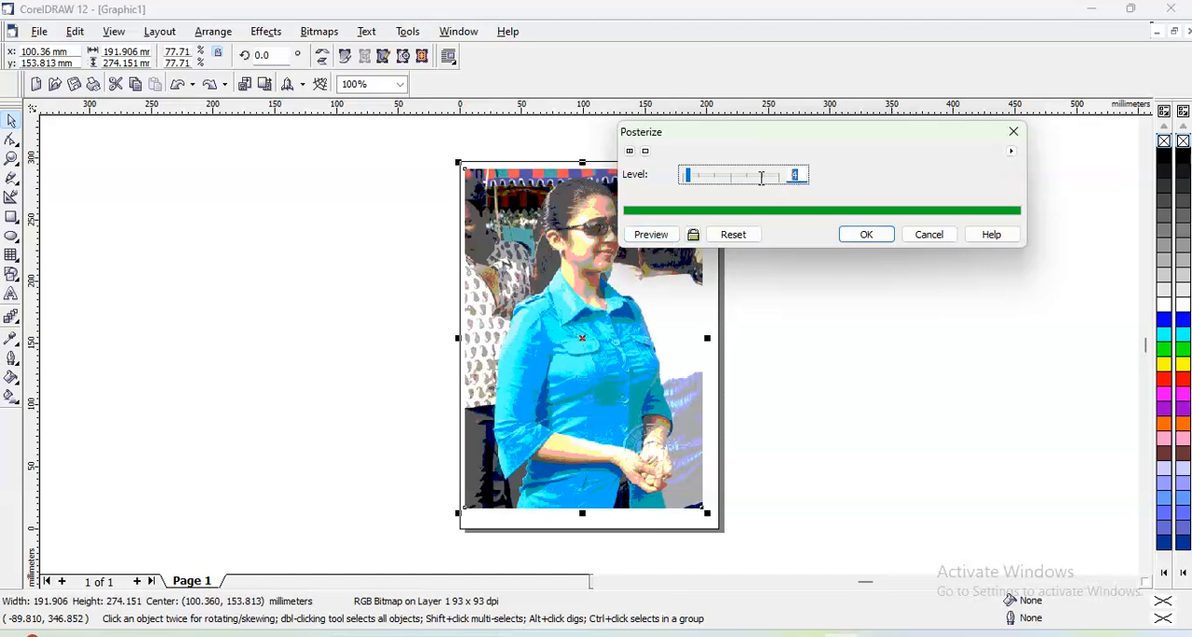
left_click(655, 236)
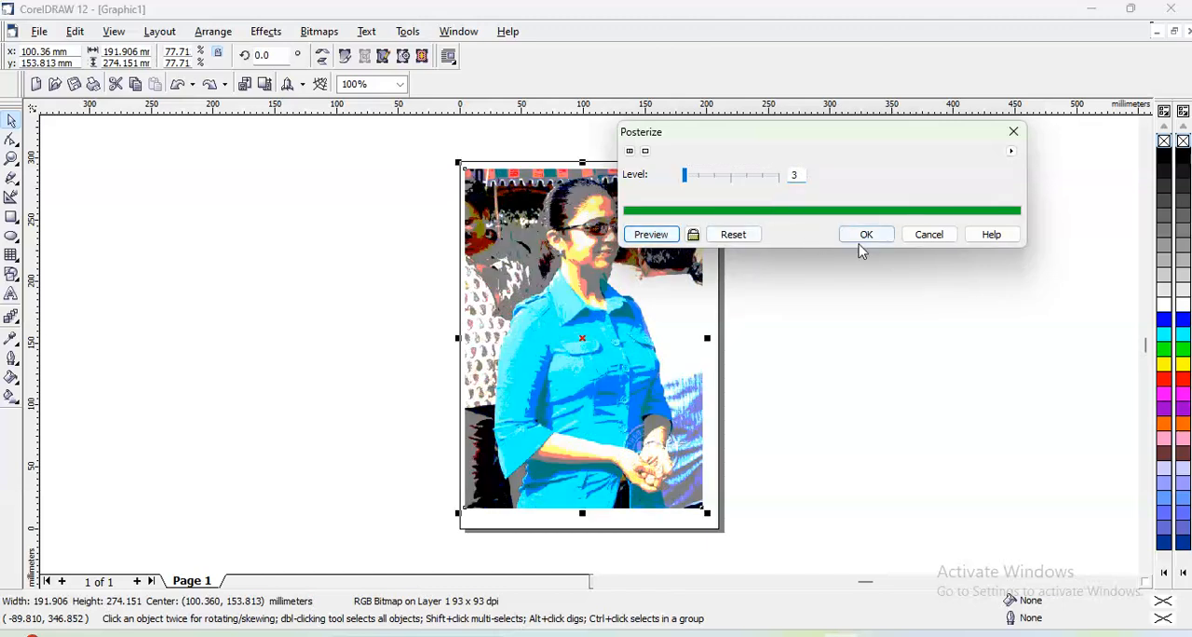
left_click(926, 241)
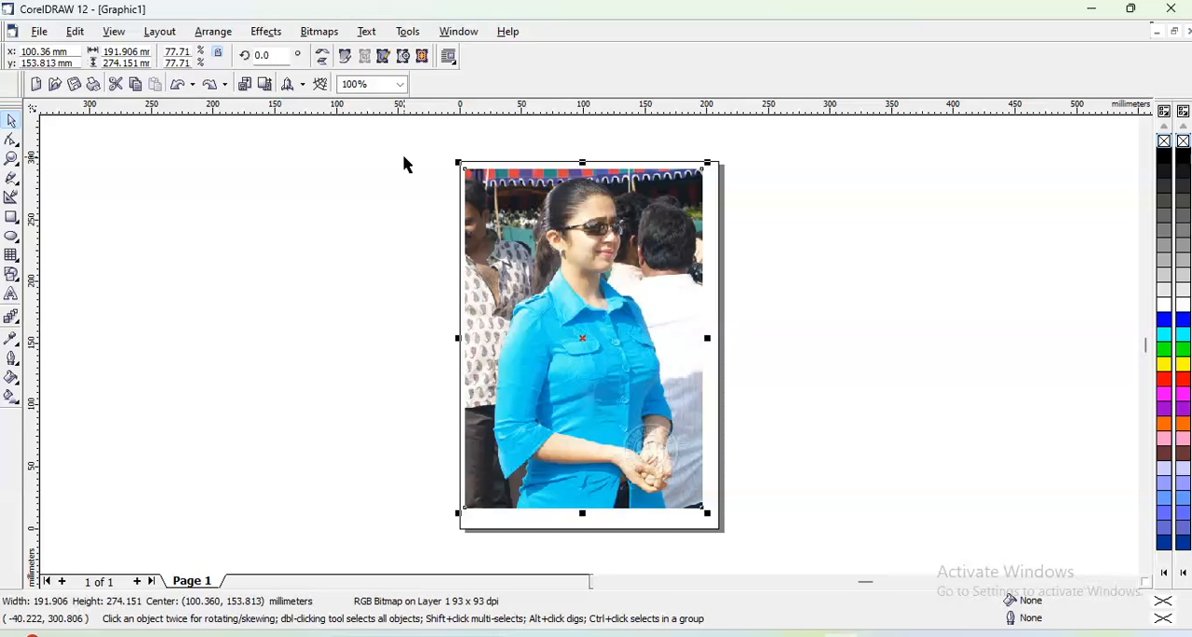
- Start a Dust and Scratch correction on the photo and preview it with threshold 115 and radius 9
left_click(266, 31)
mouse_move(287, 88)
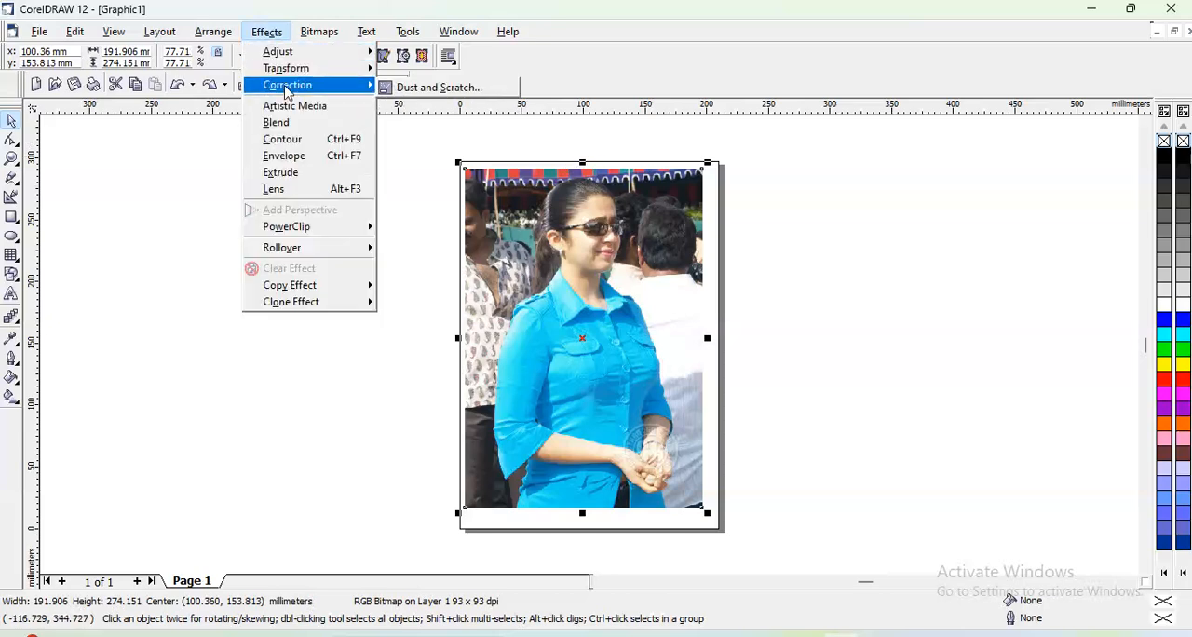
left_click(421, 89)
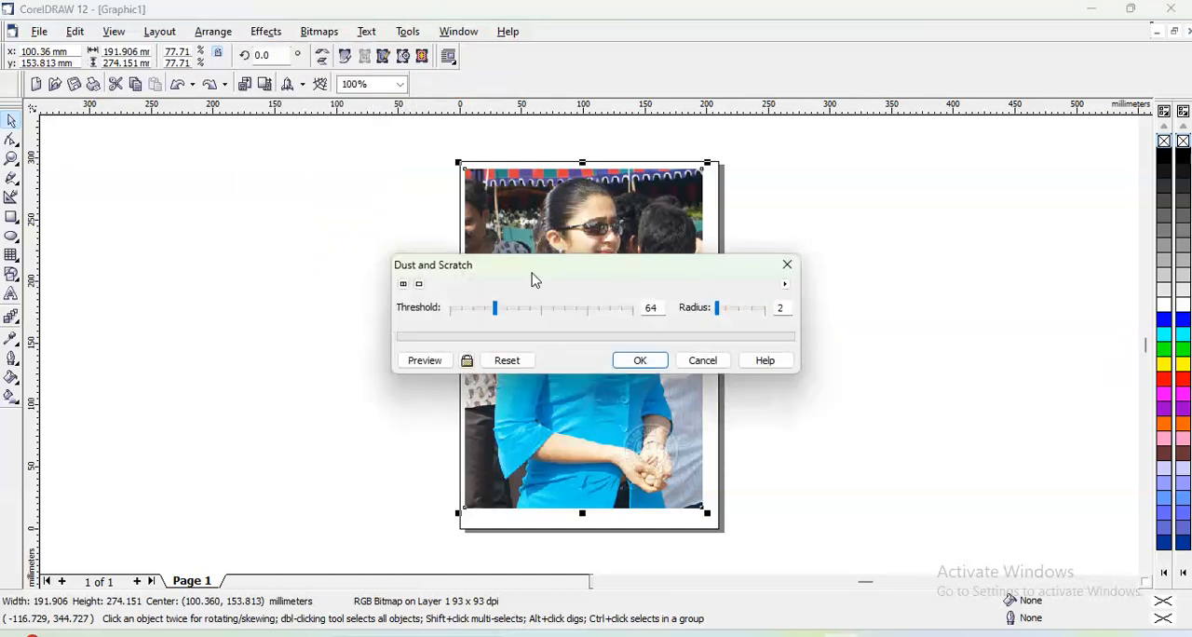
left_click_drag(535, 266, 846, 85)
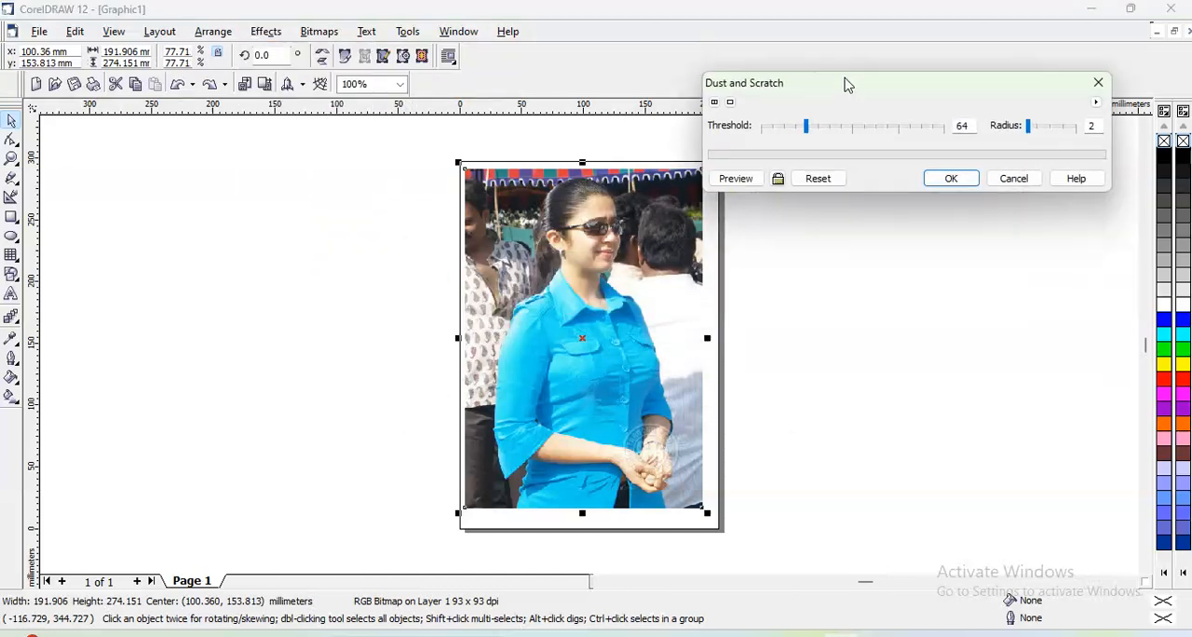
left_click(844, 126)
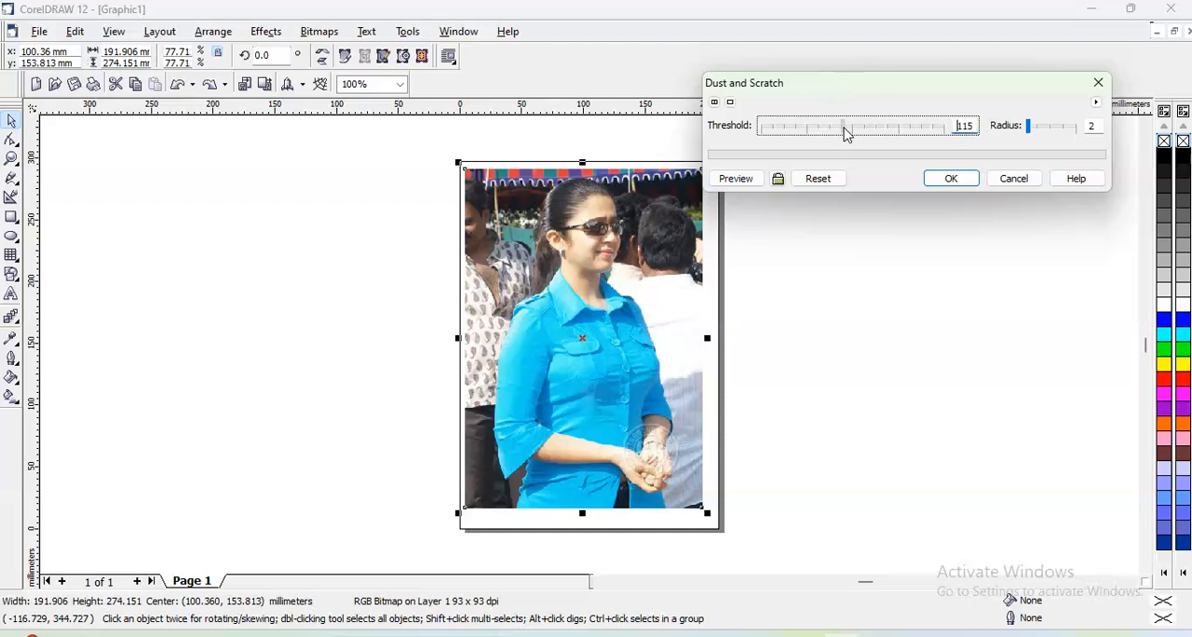
left_click(1046, 129)
left_click(735, 178)
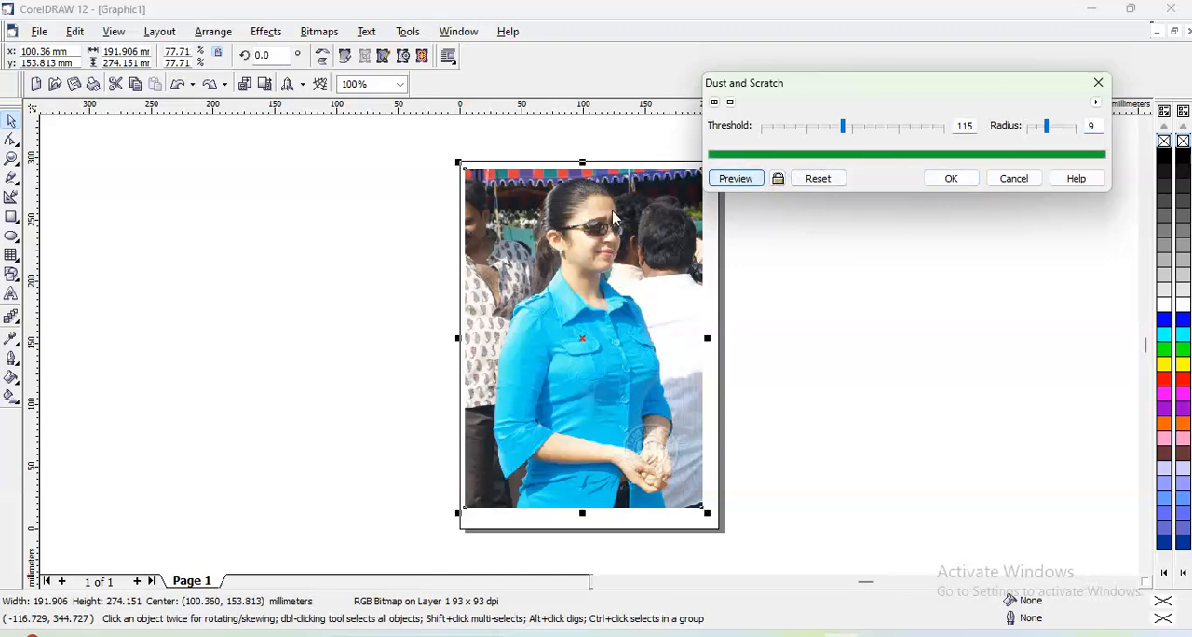
- Preview the Dust and Scratch correction with the threshold at 37 and at 12, and cancel it
left_click(787, 131)
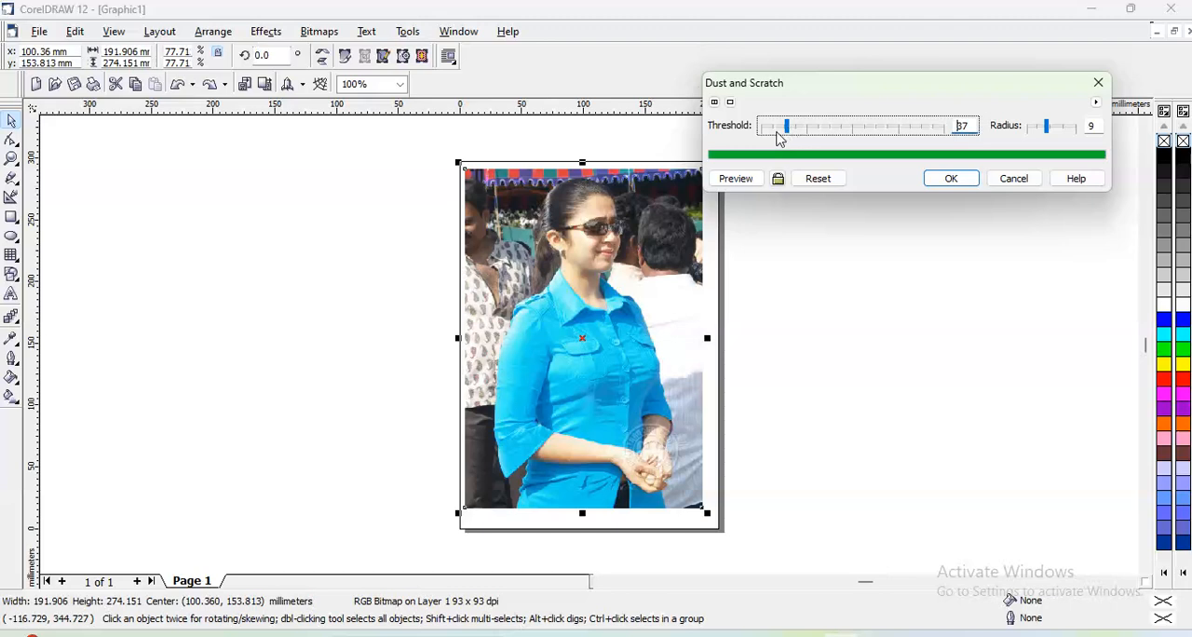
left_click(734, 178)
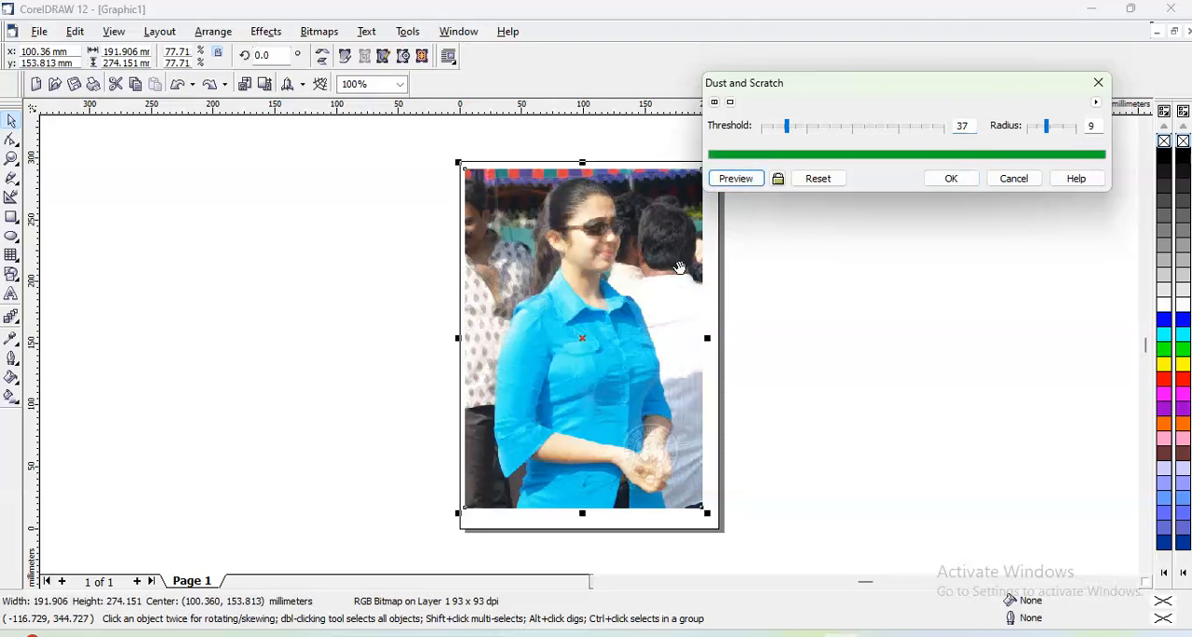
left_click(771, 136)
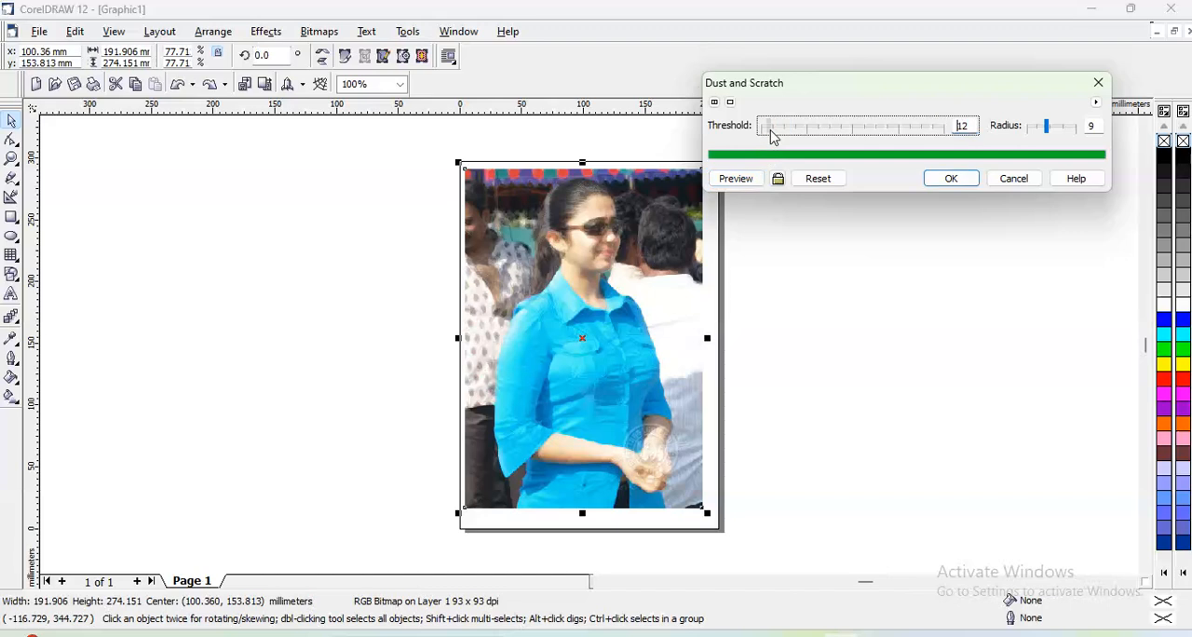
left_click(734, 178)
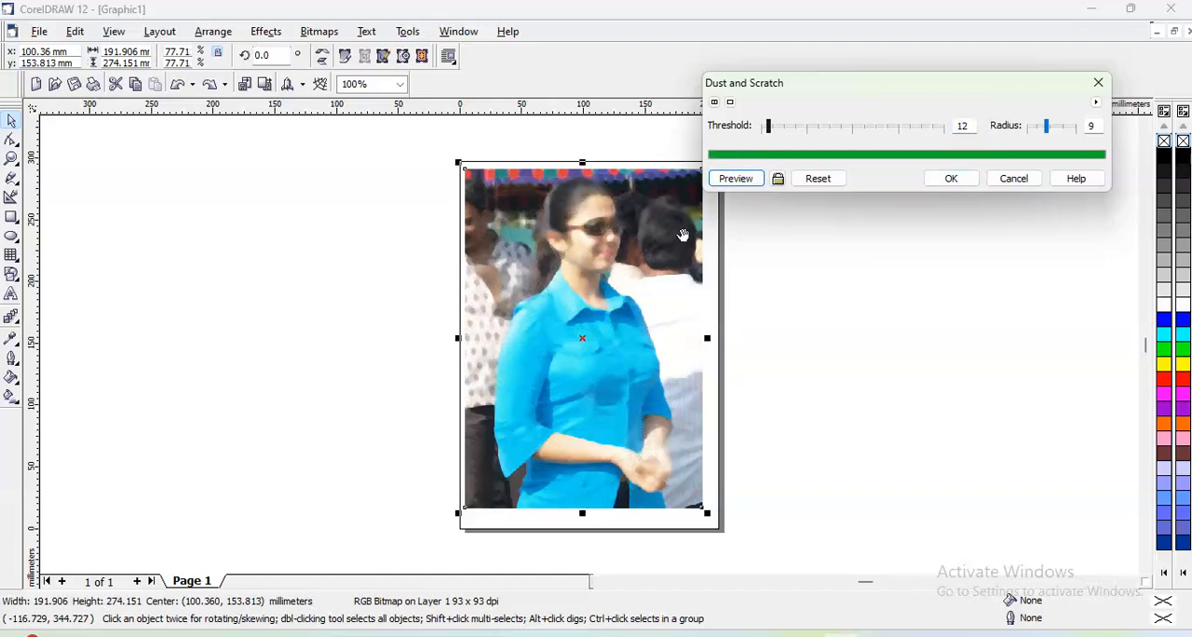
left_click(1013, 178)
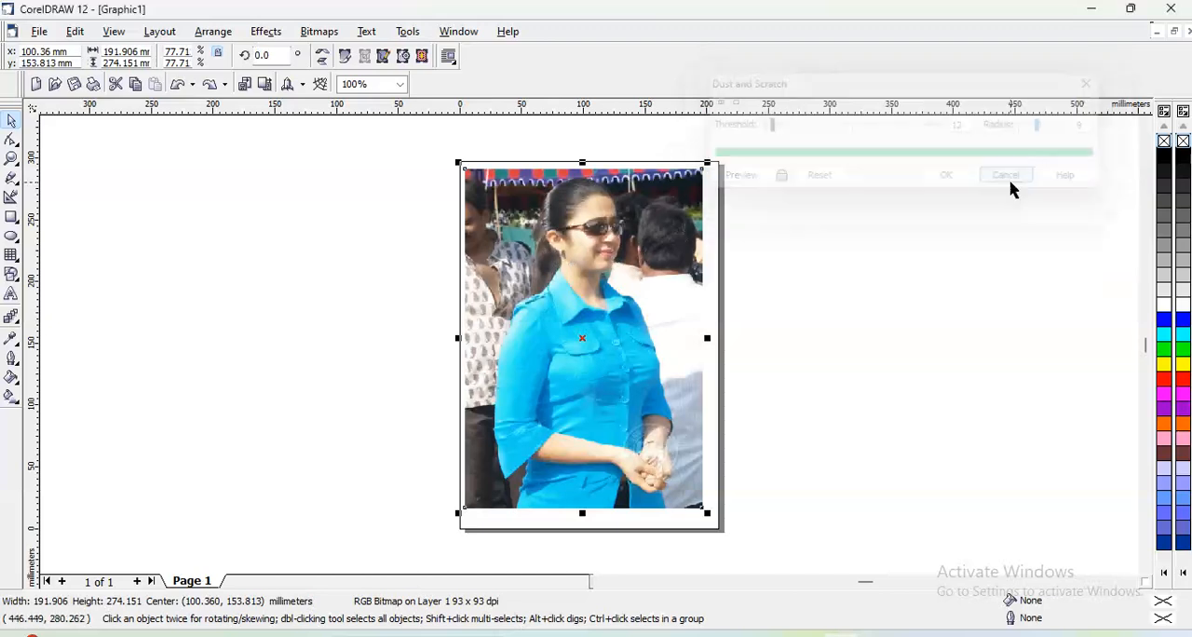
- Draw a rising diagonal balloon spray stroke in the empty area beside the photo with the Artistic Media tool and deselect it
left_click(268, 34)
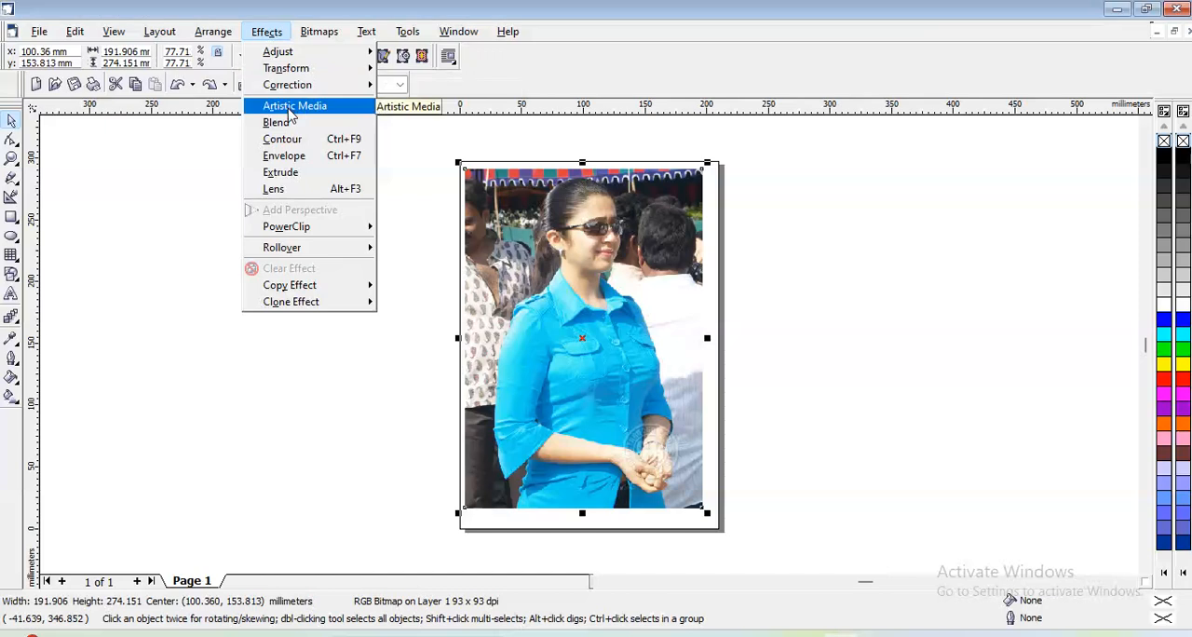
left_click(124, 151)
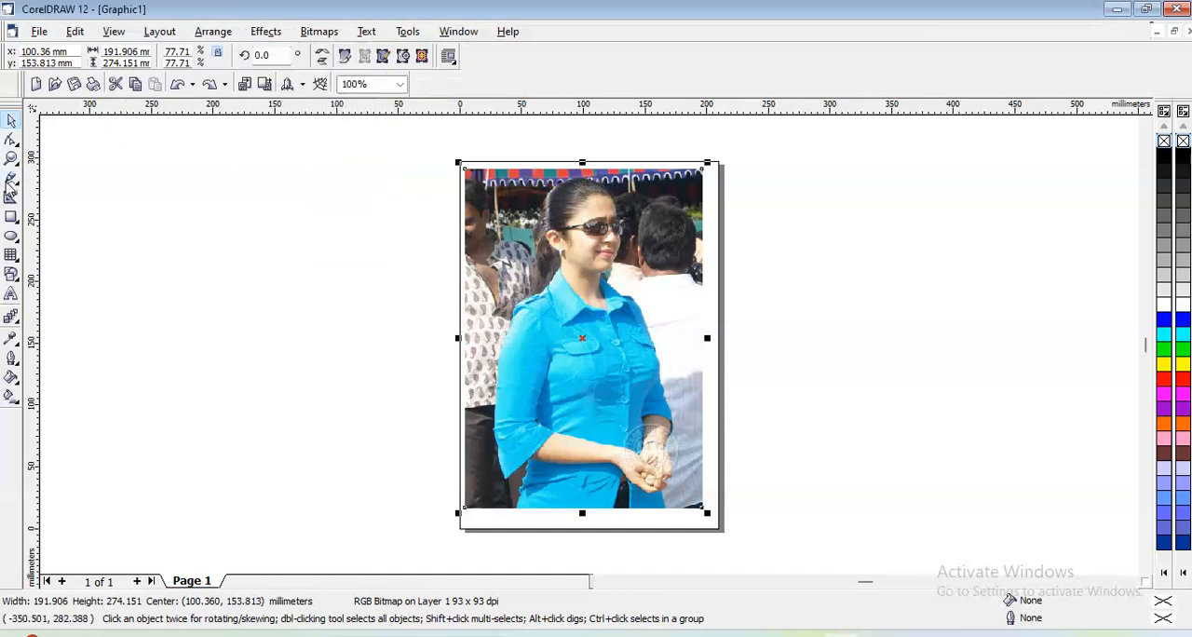
left_click(14, 187)
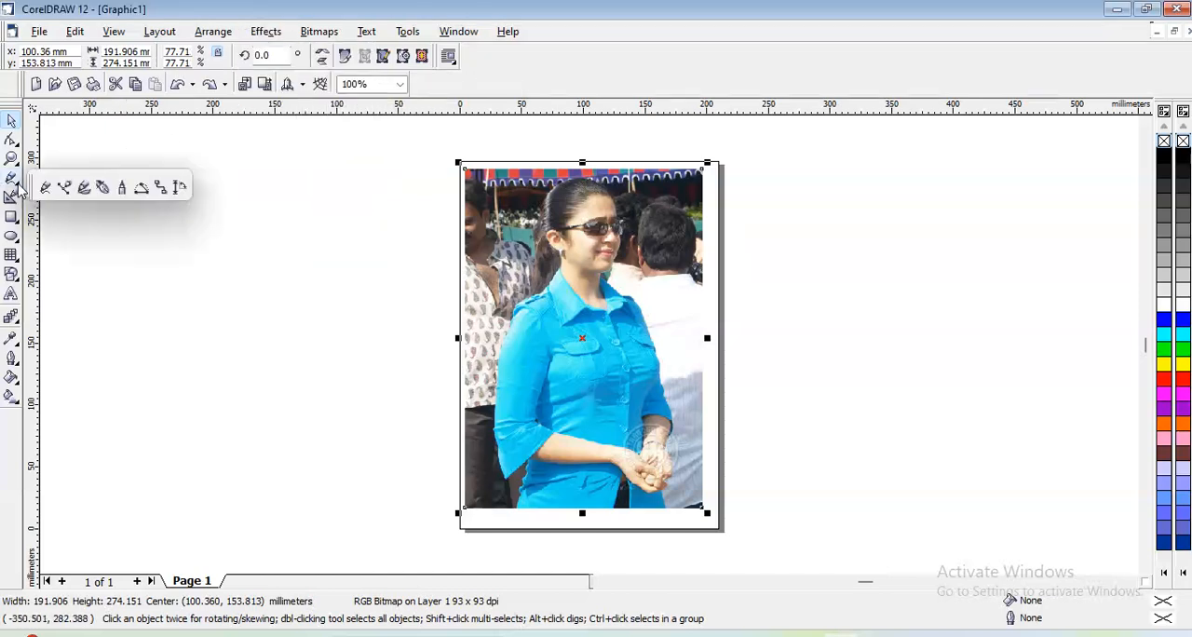
left_click(84, 189)
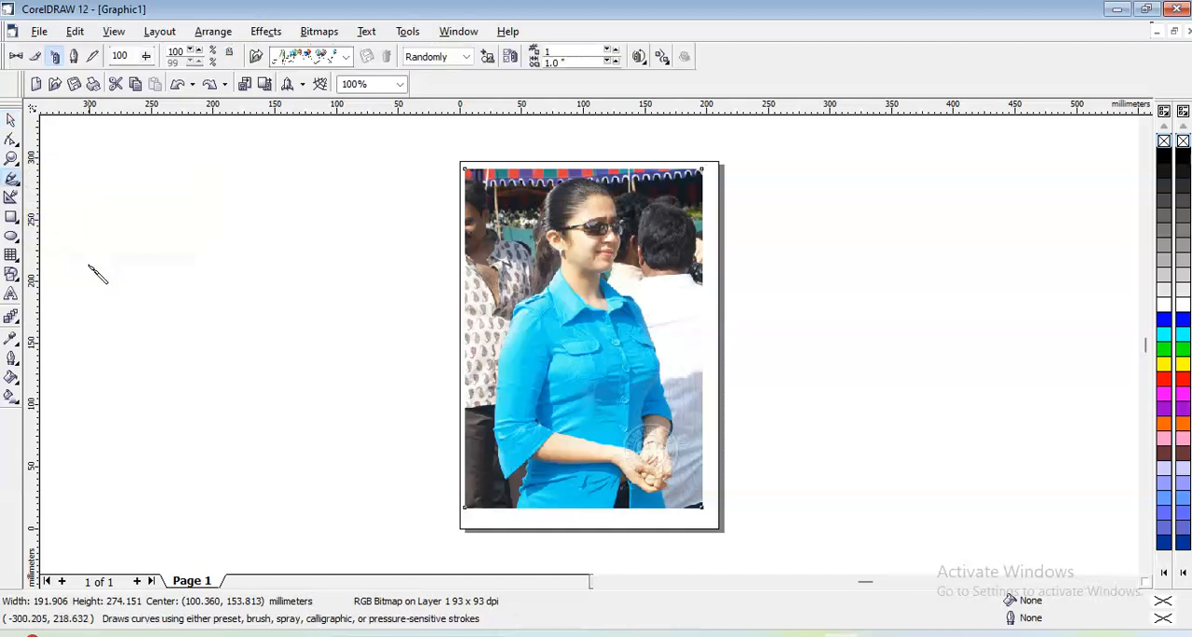
mouse_move(85, 352)
left_mouse_down()
mouse_move(217, 218)
mouse_move(274, 184)
mouse_move(402, 147)
left_mouse_up()
key("Escape")
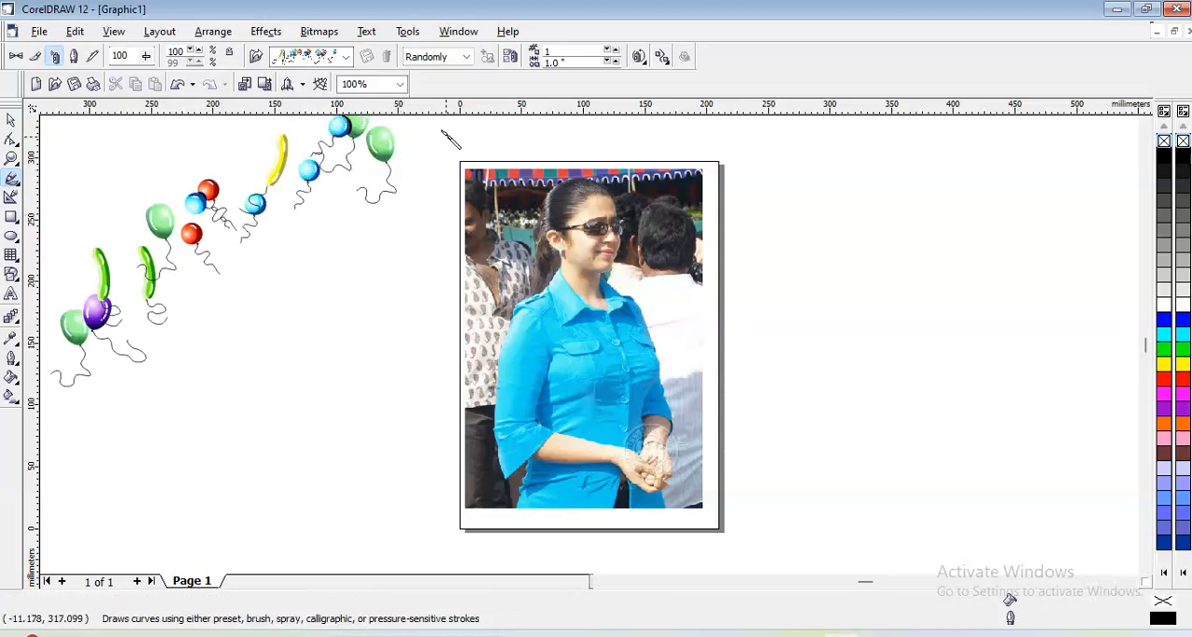
- Display the Artistic Media default strokes down to the brushes and draw a second diagonal balloon spray stroke below the first one
left_click(266, 32)
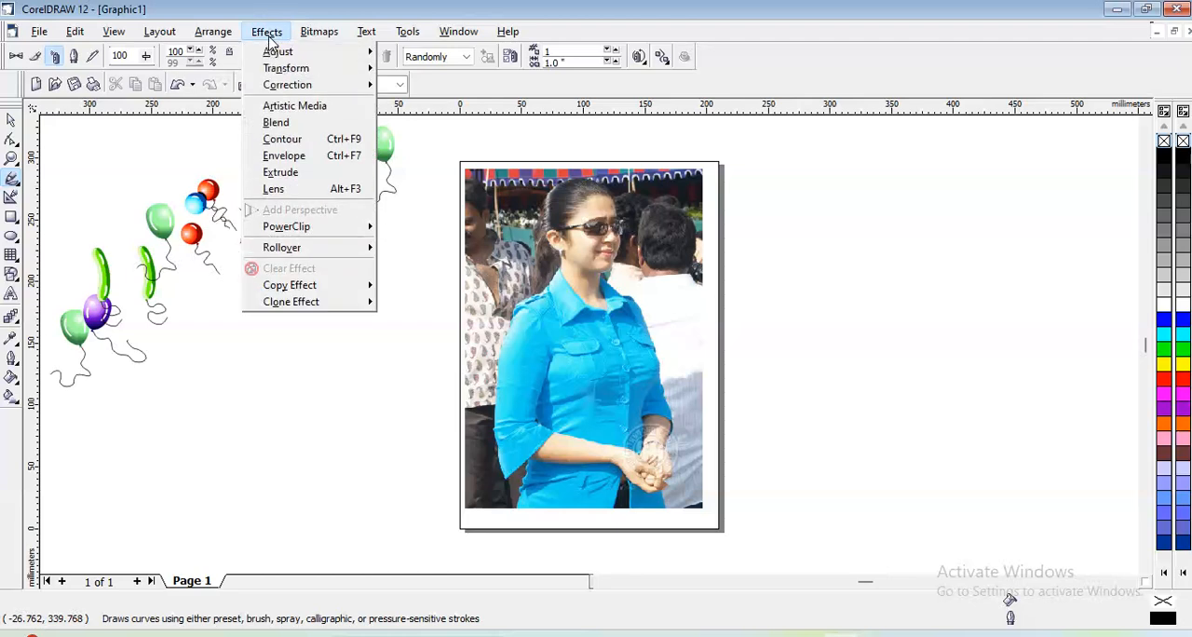
left_click(277, 110)
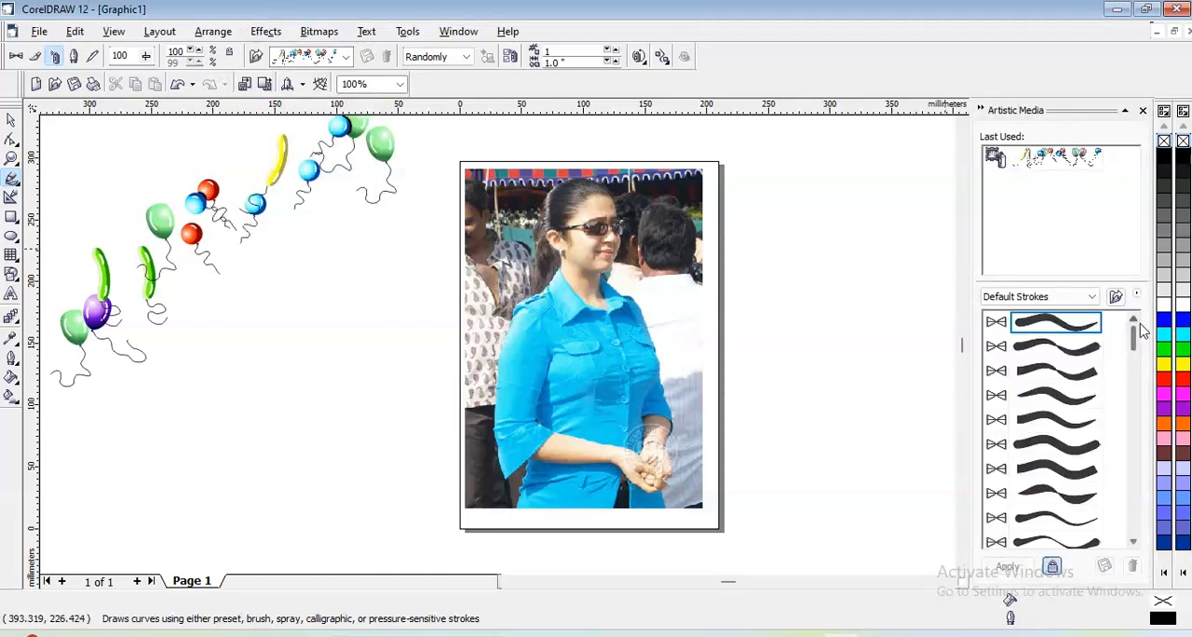
left_click_drag(1142, 337, 1145, 450)
left_click(1064, 448)
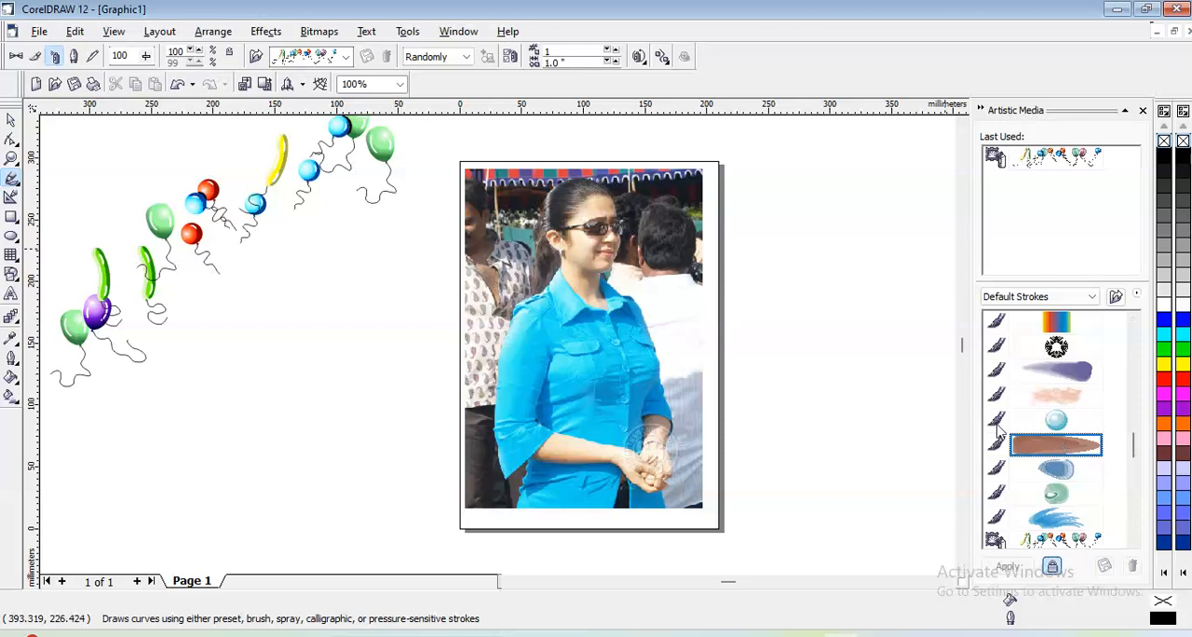
mouse_move(358, 278)
left_mouse_down()
mouse_move(214, 362)
mouse_move(145, 445)
left_mouse_up()
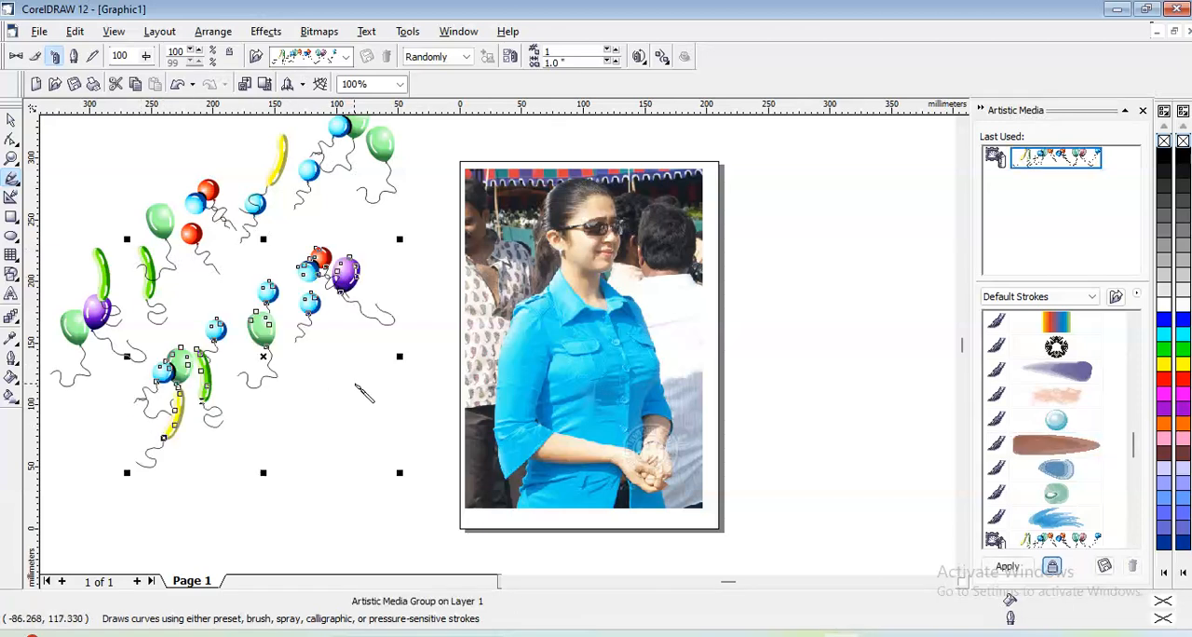
- Try the reddish-brown, blue oval, blue bristle and purple tapered brushes on the second stroke
left_click(1075, 451)
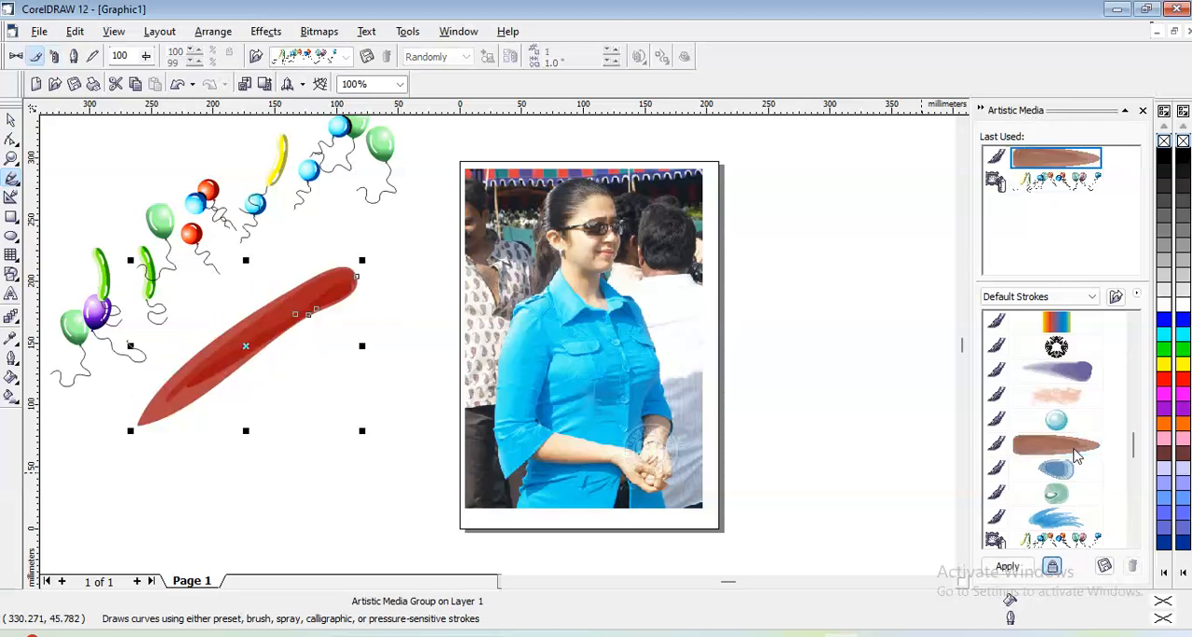
left_click(1065, 478)
left_click(1064, 515)
left_click(1064, 382)
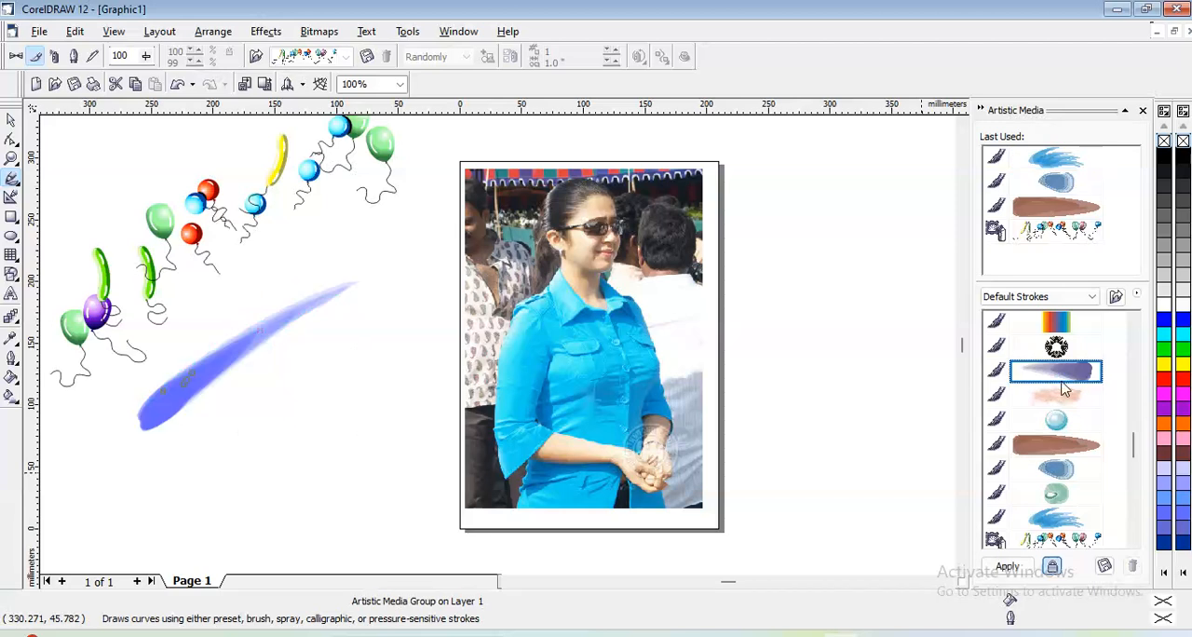
- Try the dancing figures and grass sprays on the second stroke, settle on the bats and green ghosts spray, and close the stroke list
left_click_drag(1131, 436, 1136, 491)
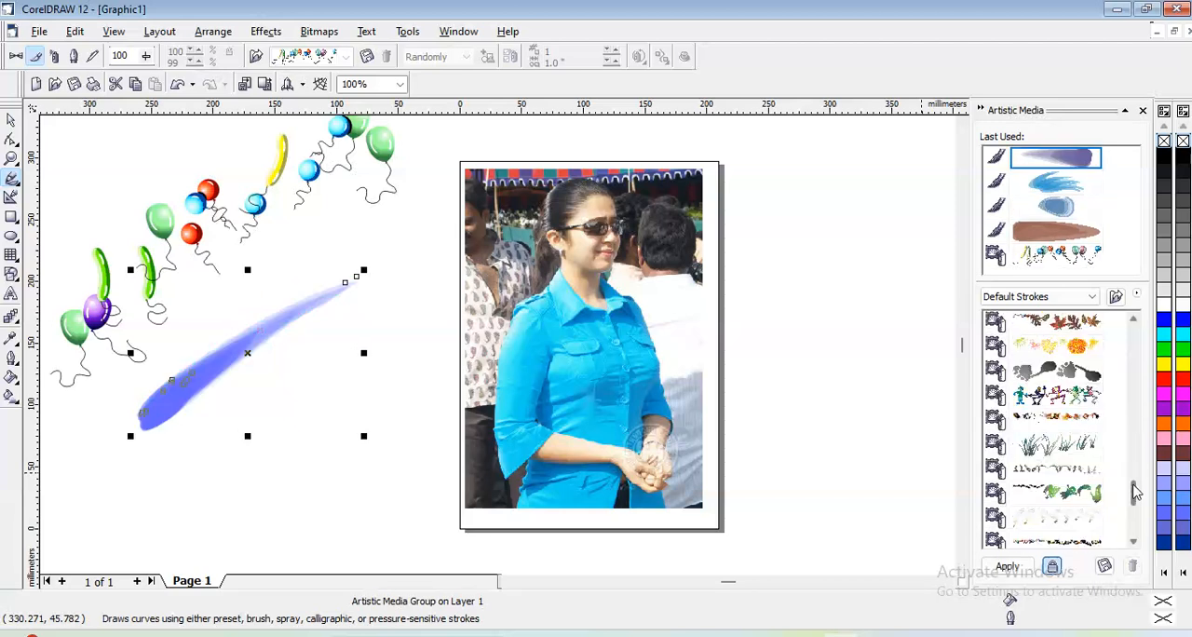
left_click(1059, 399)
left_click(1061, 421)
left_click(1063, 452)
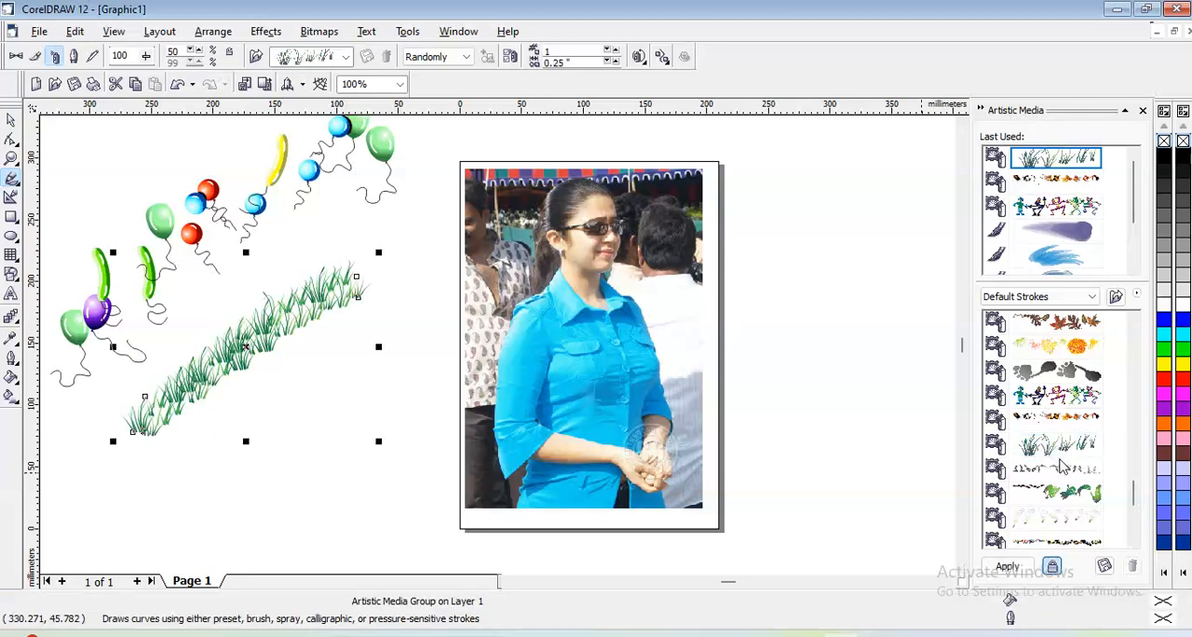
left_click(1066, 501)
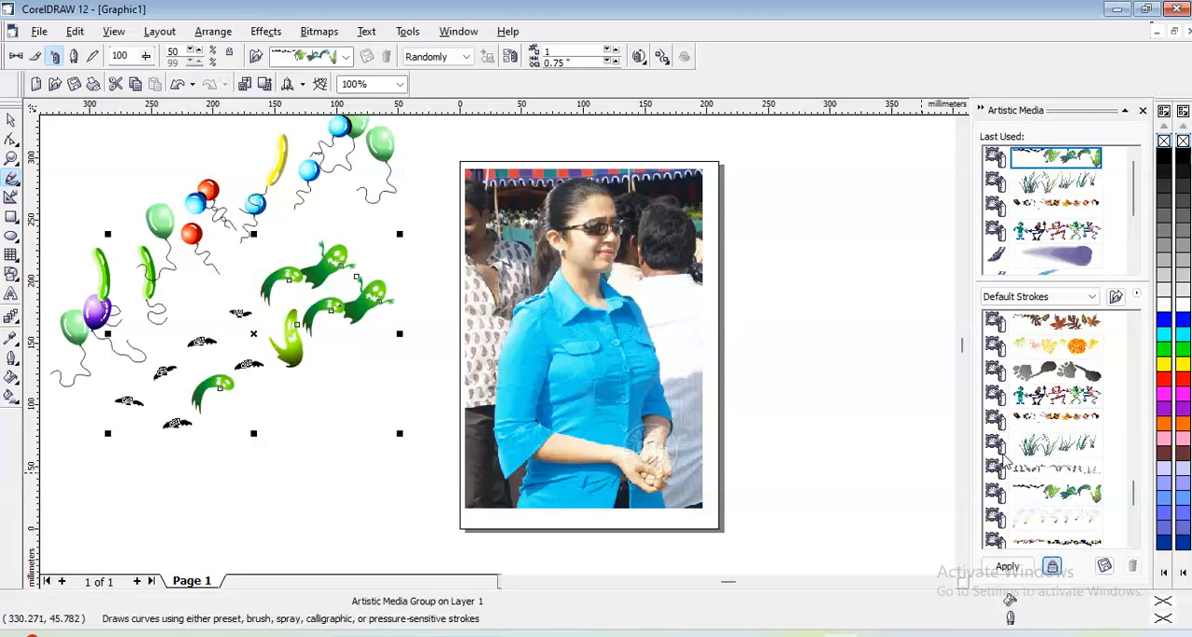
left_click(892, 438)
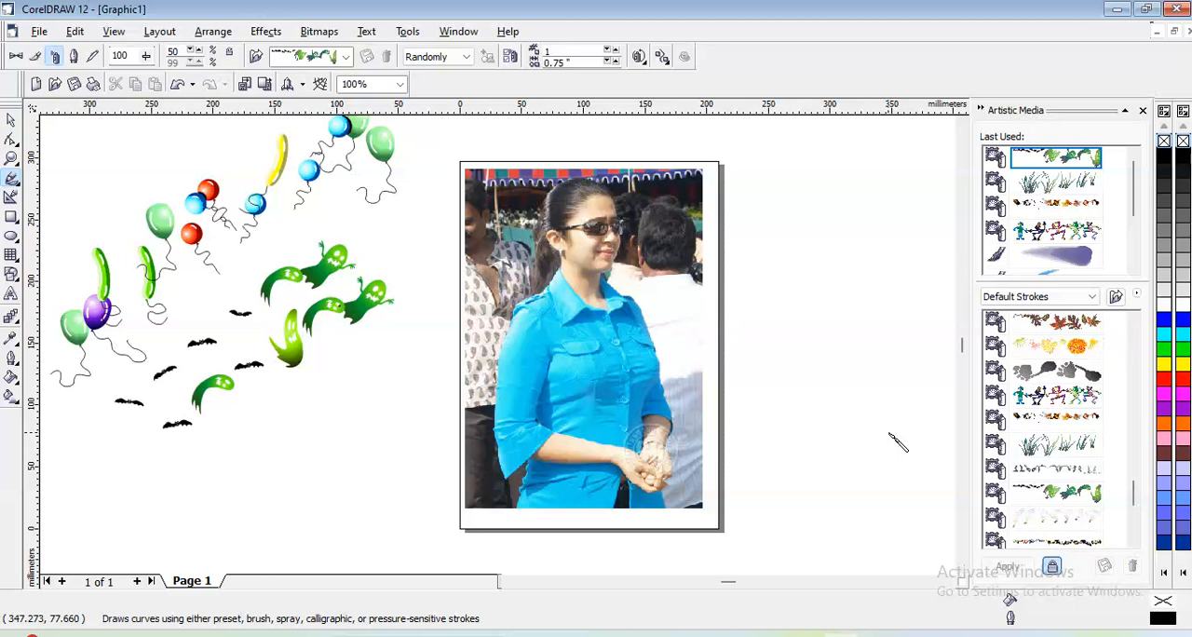
left_click(1142, 112)
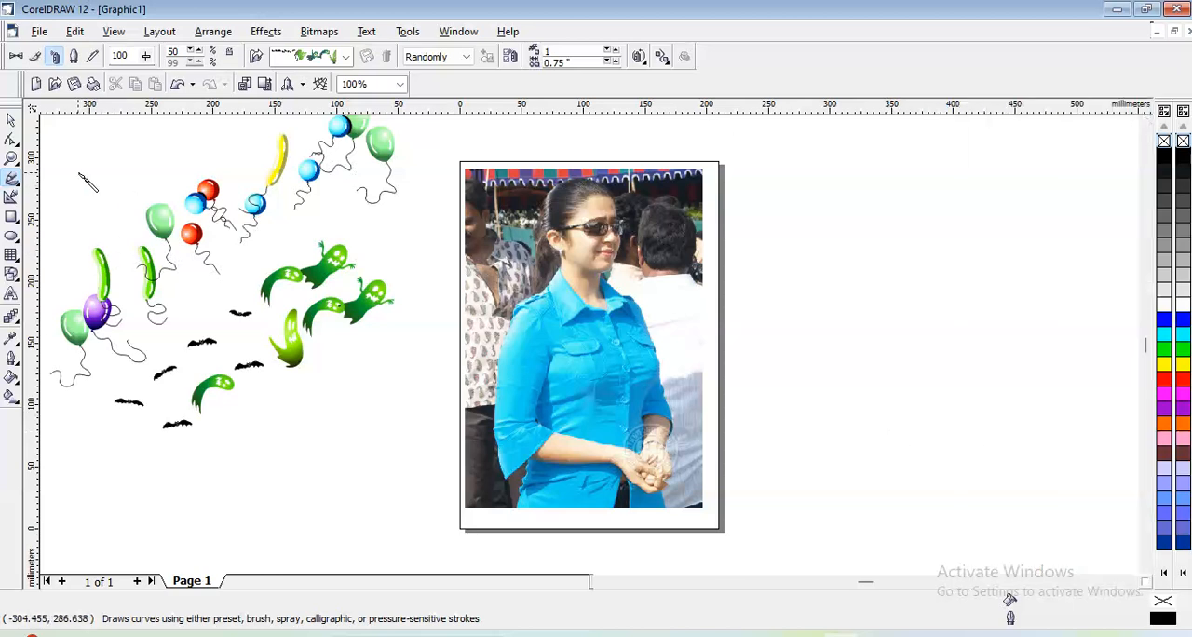
- Delete the photo and all the Artistic Media strokes to empty the drawing
left_click(12, 121)
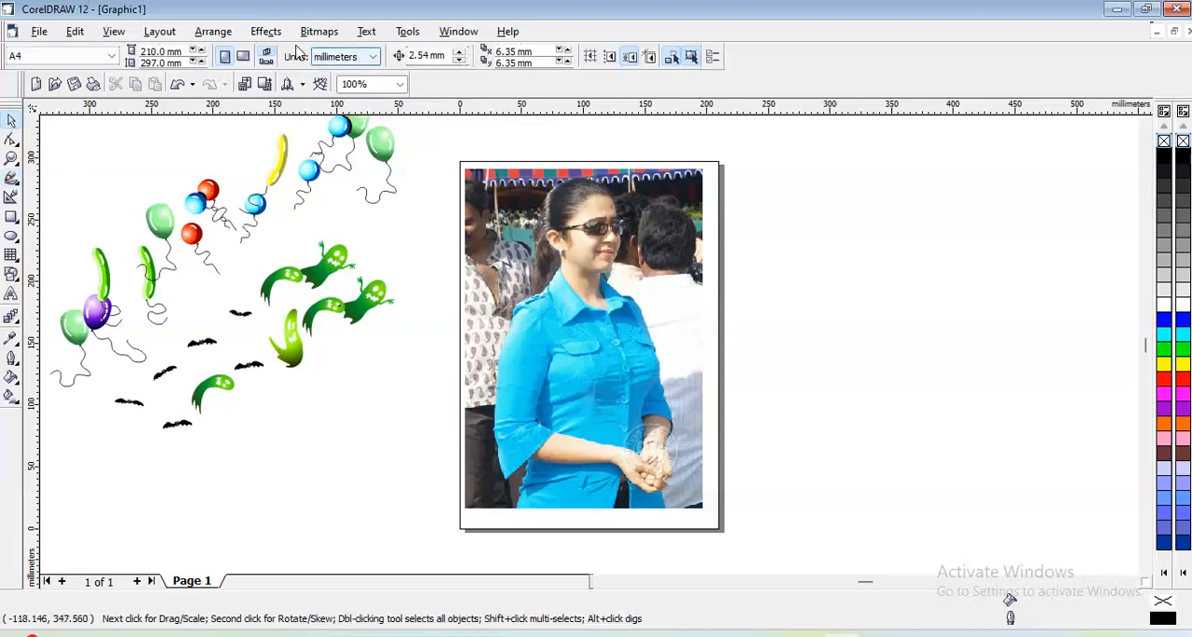
left_click(266, 32)
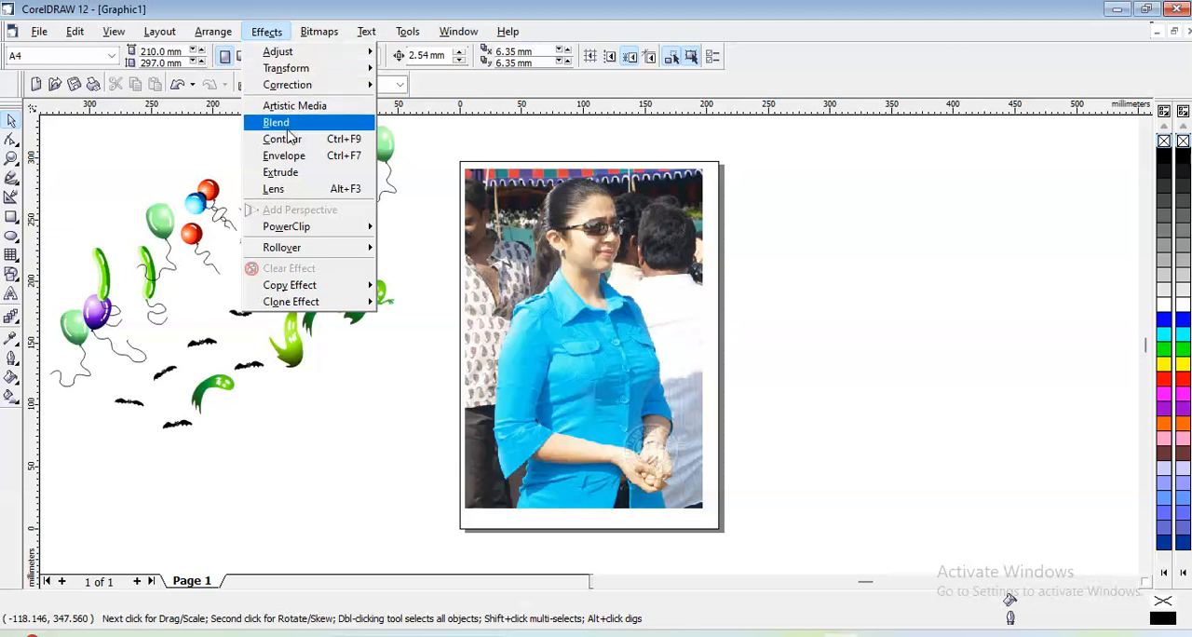
left_click(209, 221)
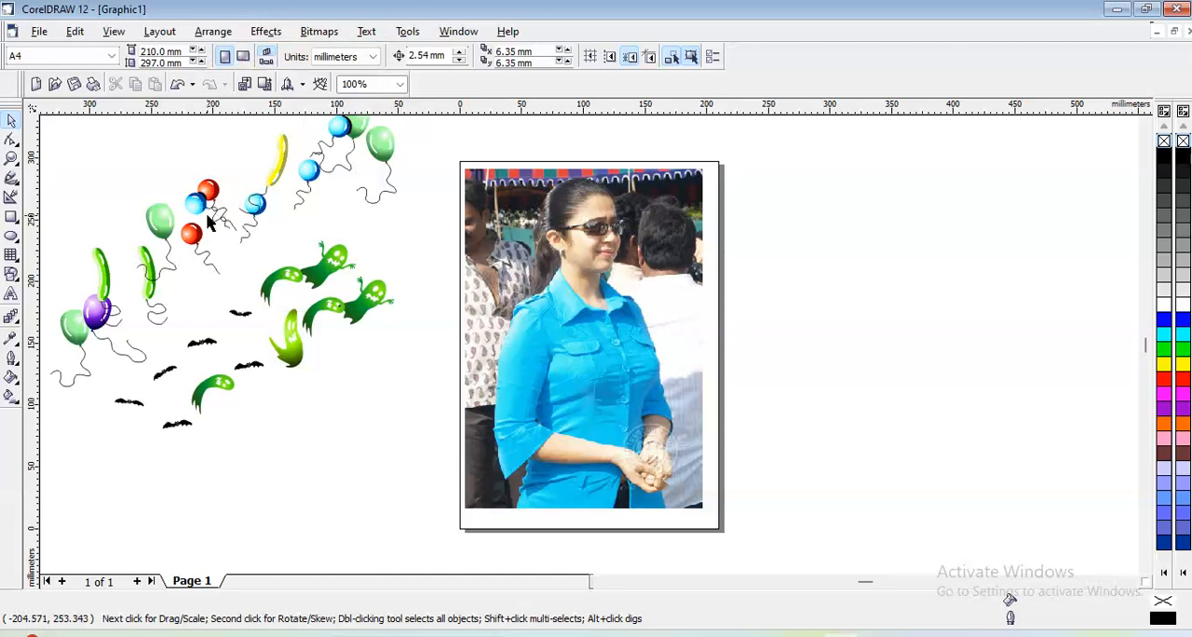
key("ctrl+a")
key("Delete")
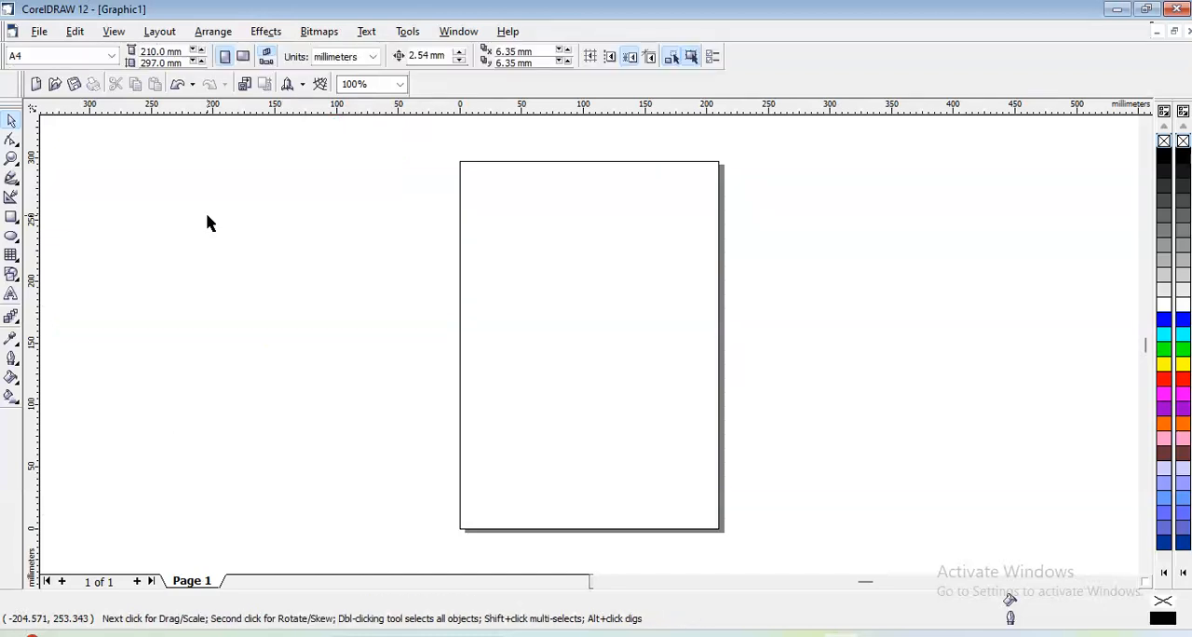
- Draw two rectangles, about 74 x 64 mm in the page's upper-left corner and about 74 x 65 mm in its lower-right corner
left_click(12, 219)
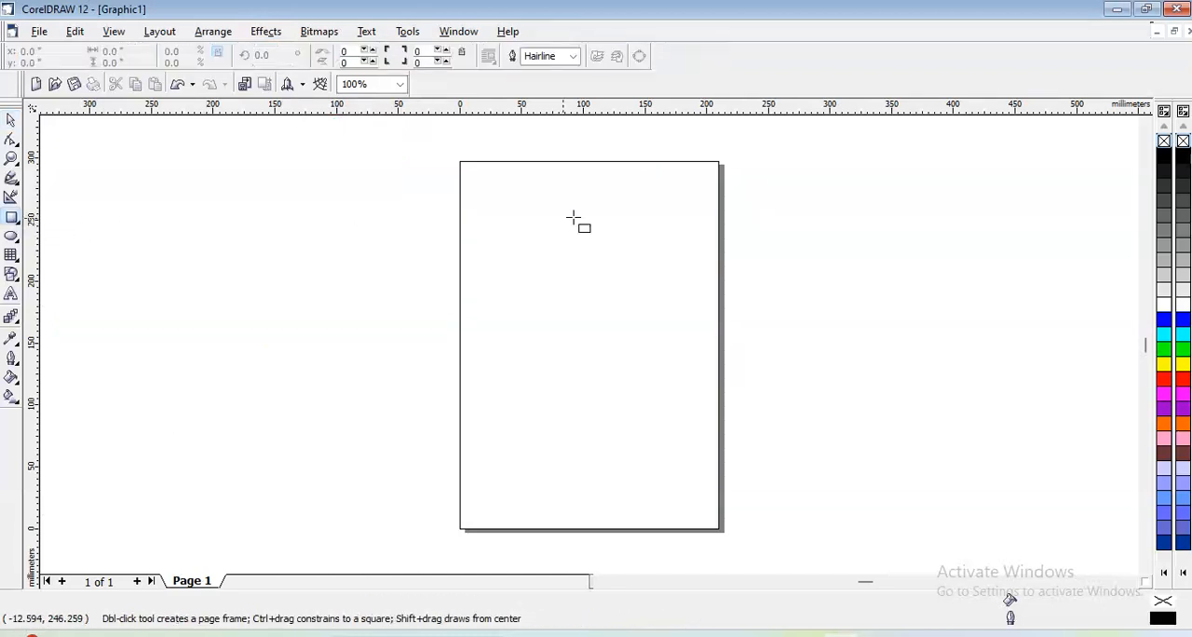
left_click_drag(467, 183, 560, 263)
left_click_drag(623, 427, 717, 507)
key("space")
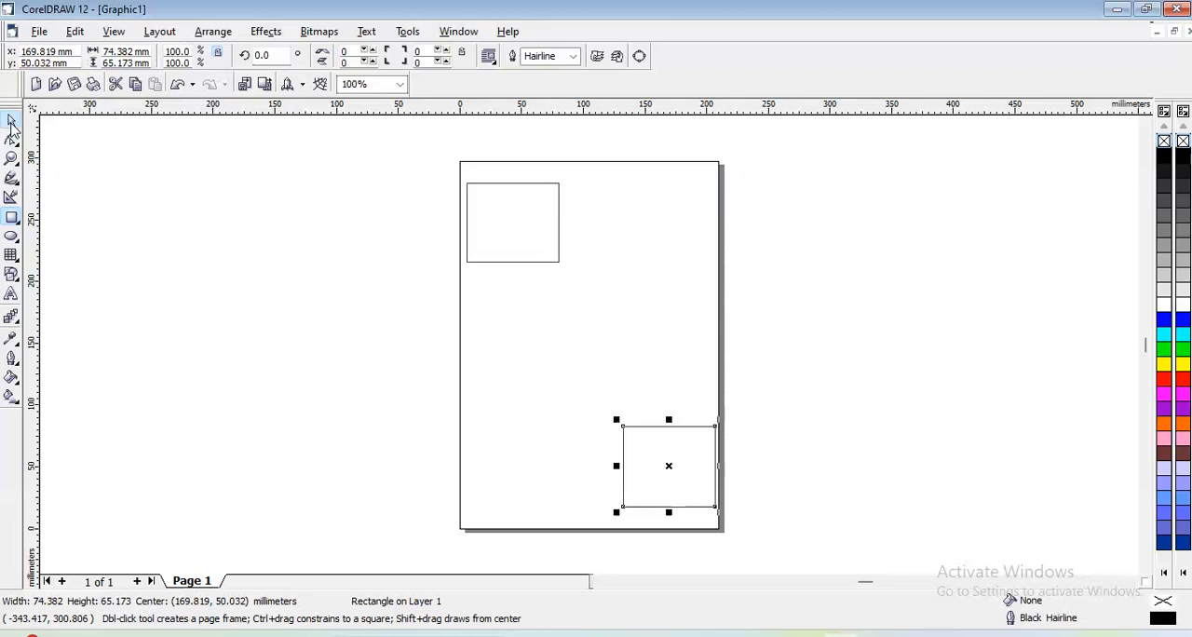
- Fill the lower rectangle with red and the upper rectangle with green
left_click(1178, 383)
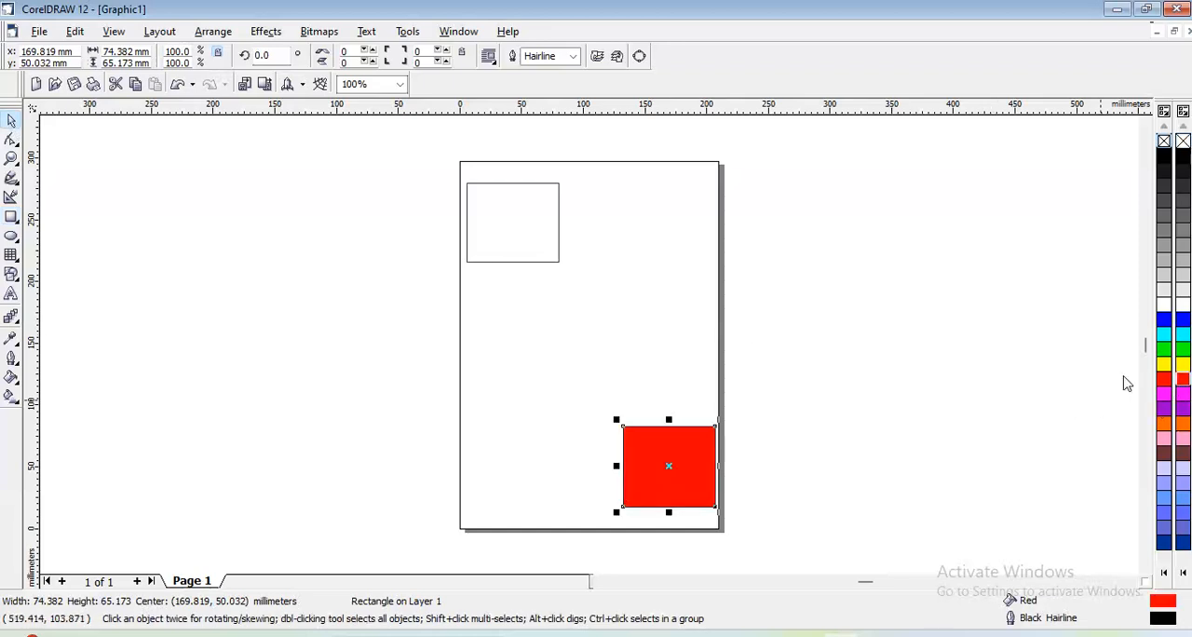
left_click(537, 263)
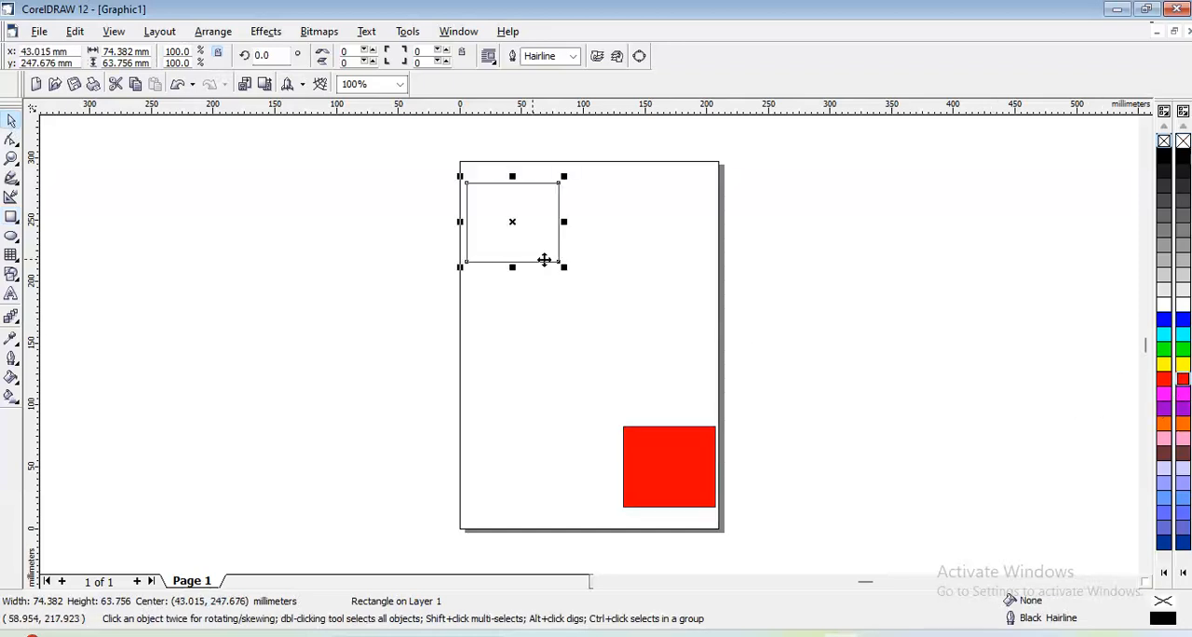
left_click(1182, 321)
left_click(1182, 347)
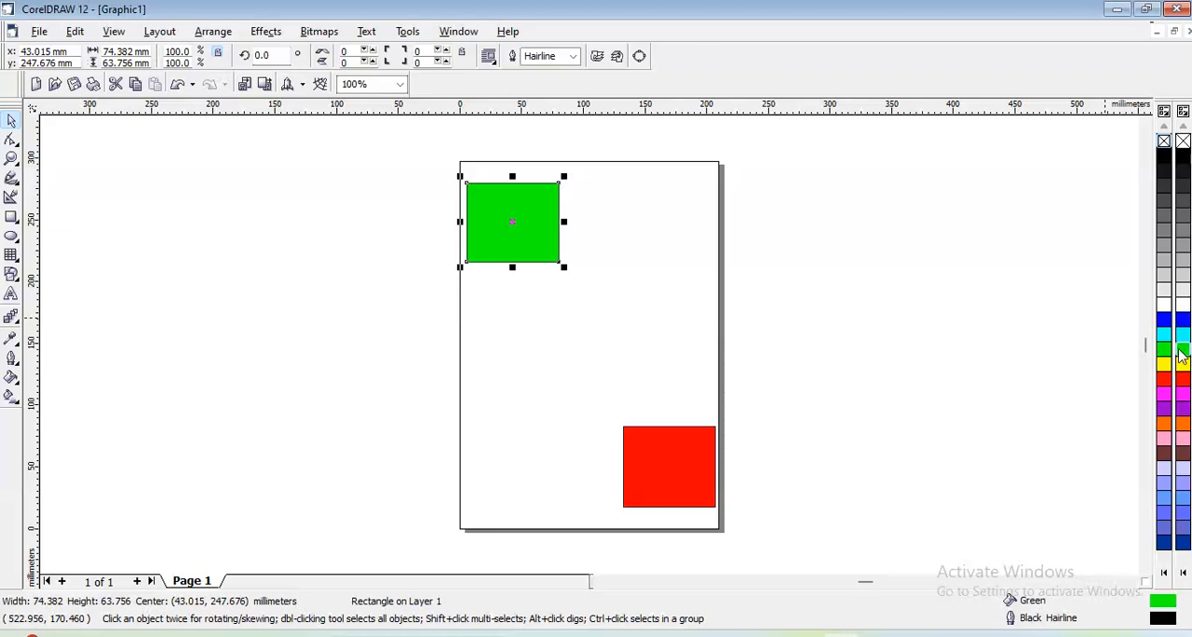
left_click(840, 266)
- Blend the green and red rectangles with the default blend settings, then close the Blend settings and deselect the result
left_click_drag(418, 146, 764, 537)
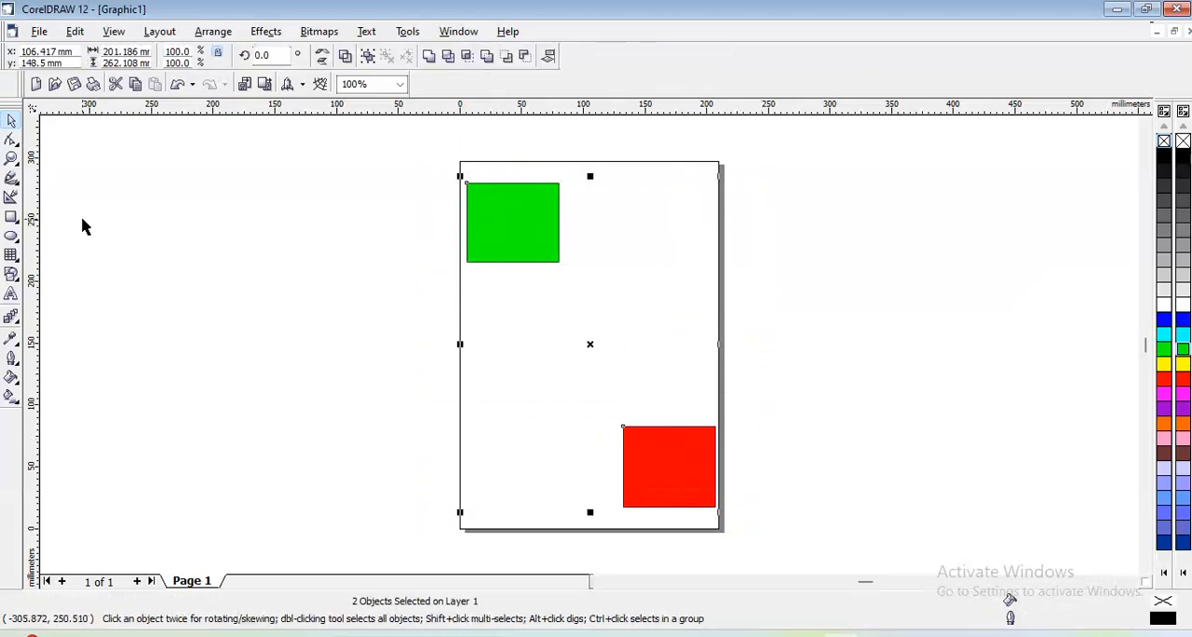
left_click(13, 319)
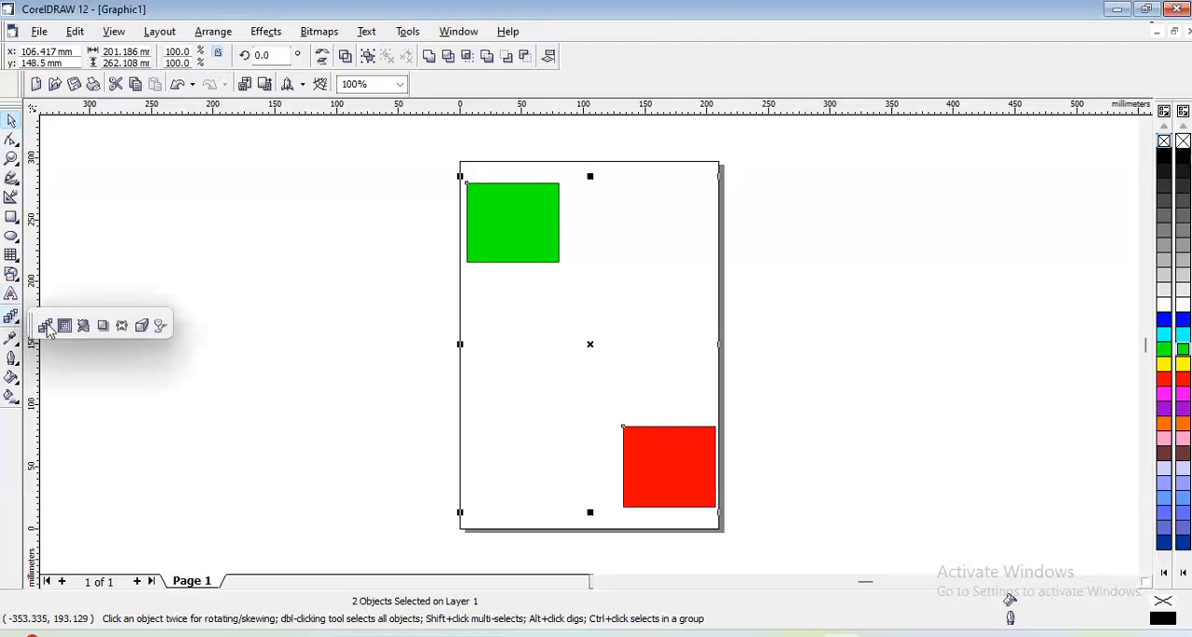
left_click(267, 31)
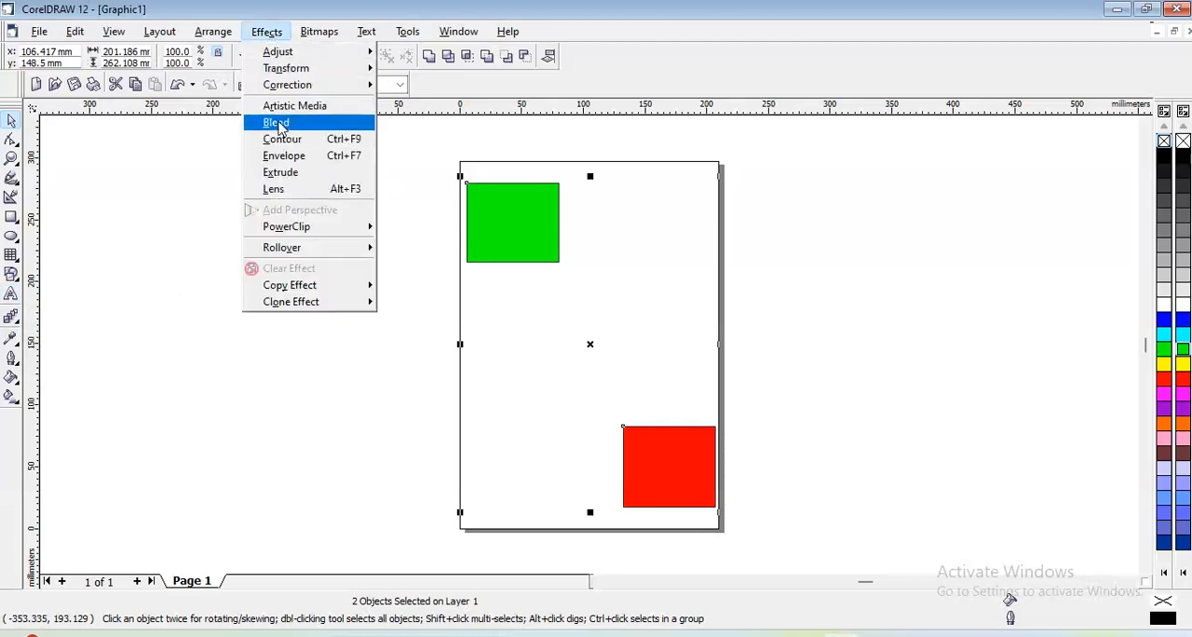
left_click(275, 122)
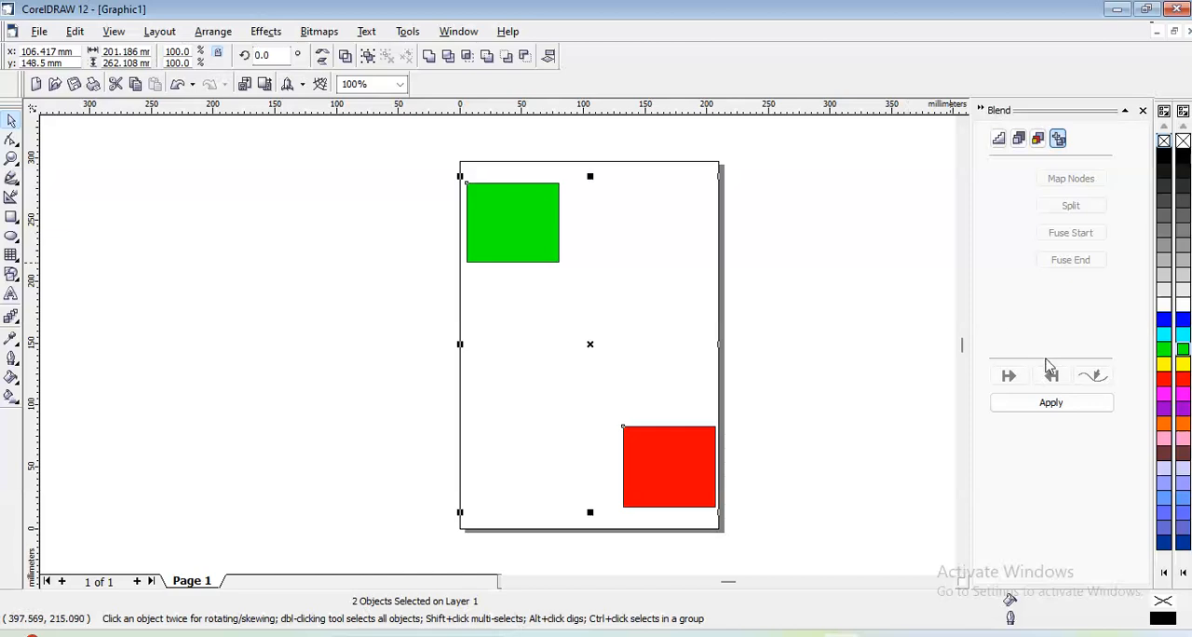
left_click(1050, 401)
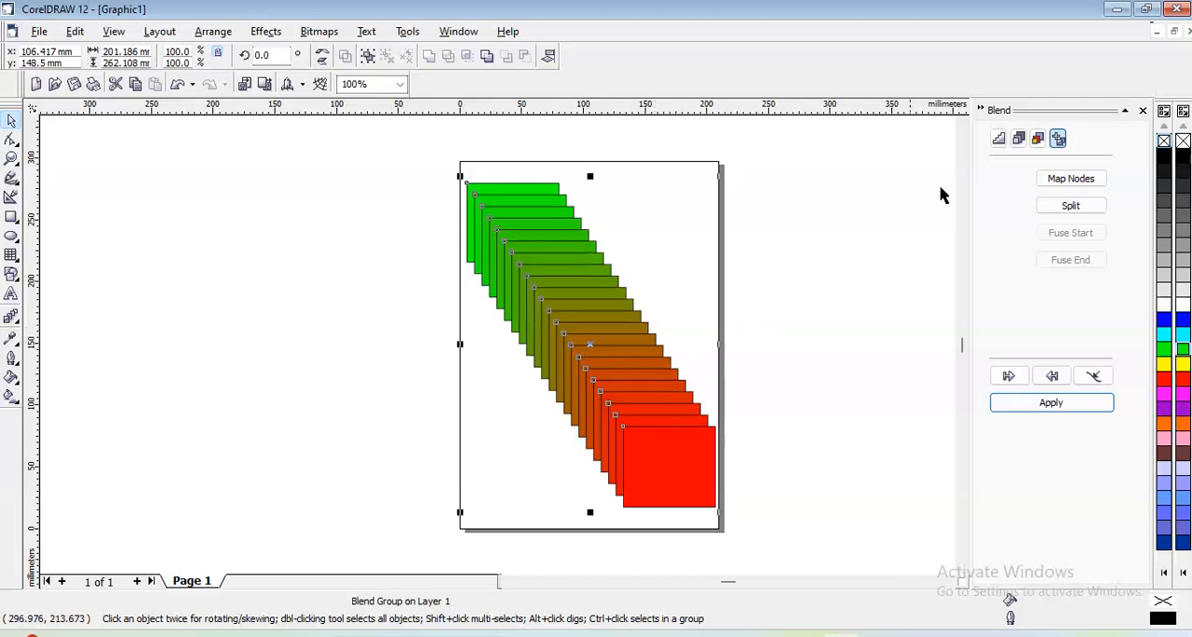
left_click(1141, 111)
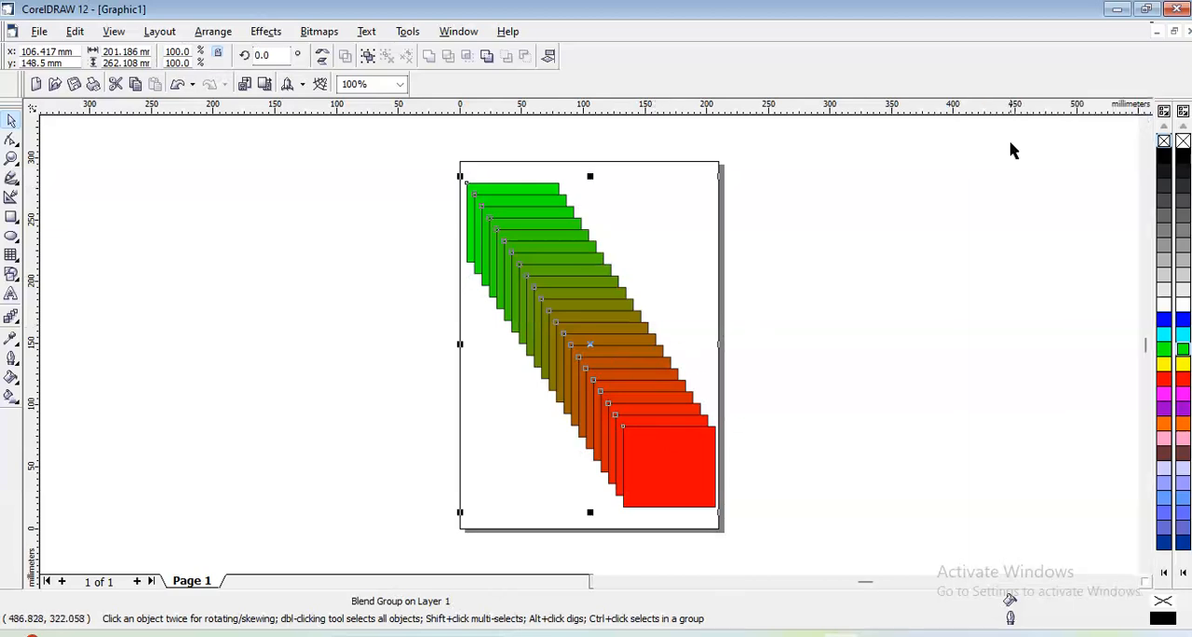
left_click(953, 173)
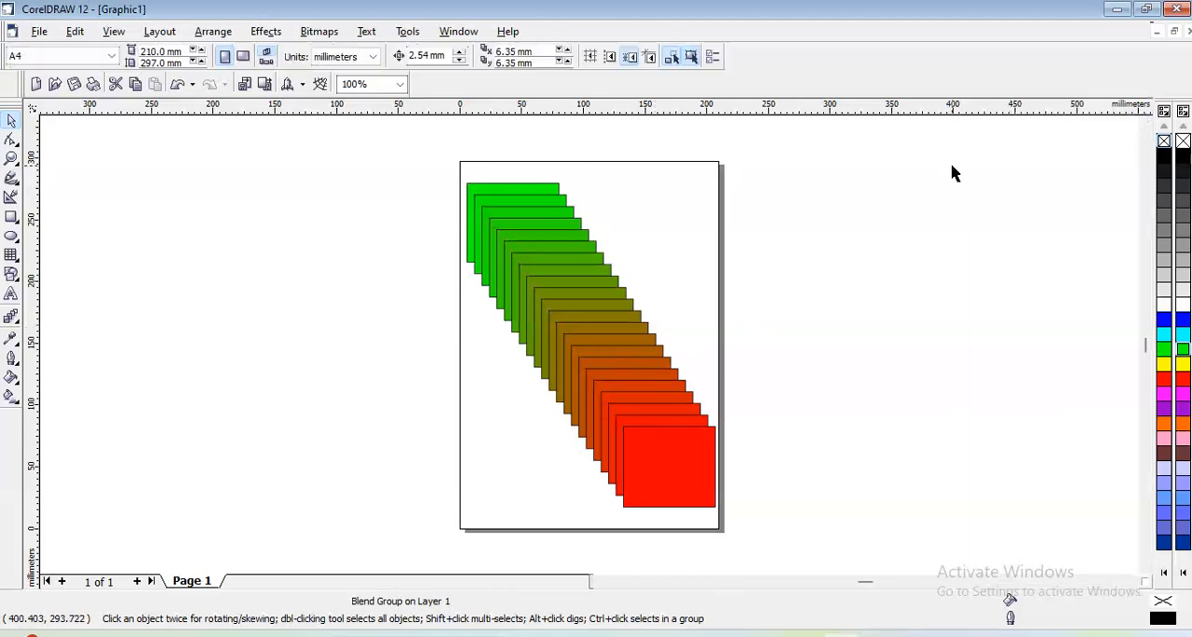
- Draw a rectangle about 190 x 130 mm in the empty area left of the page
left_click(267, 31)
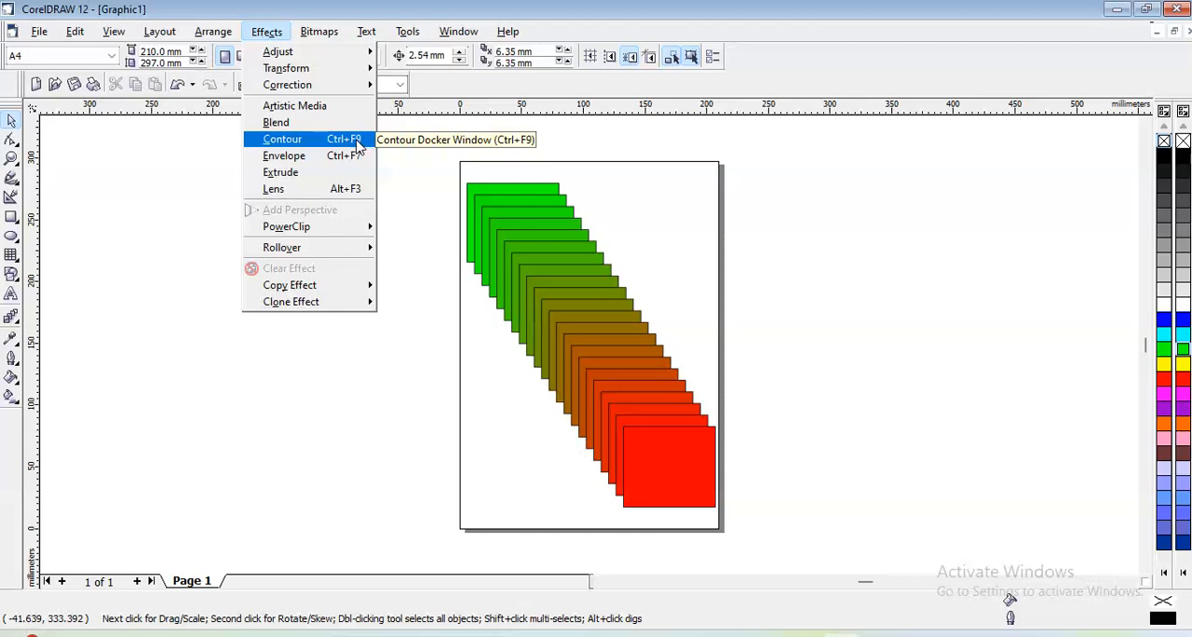
left_click(221, 167)
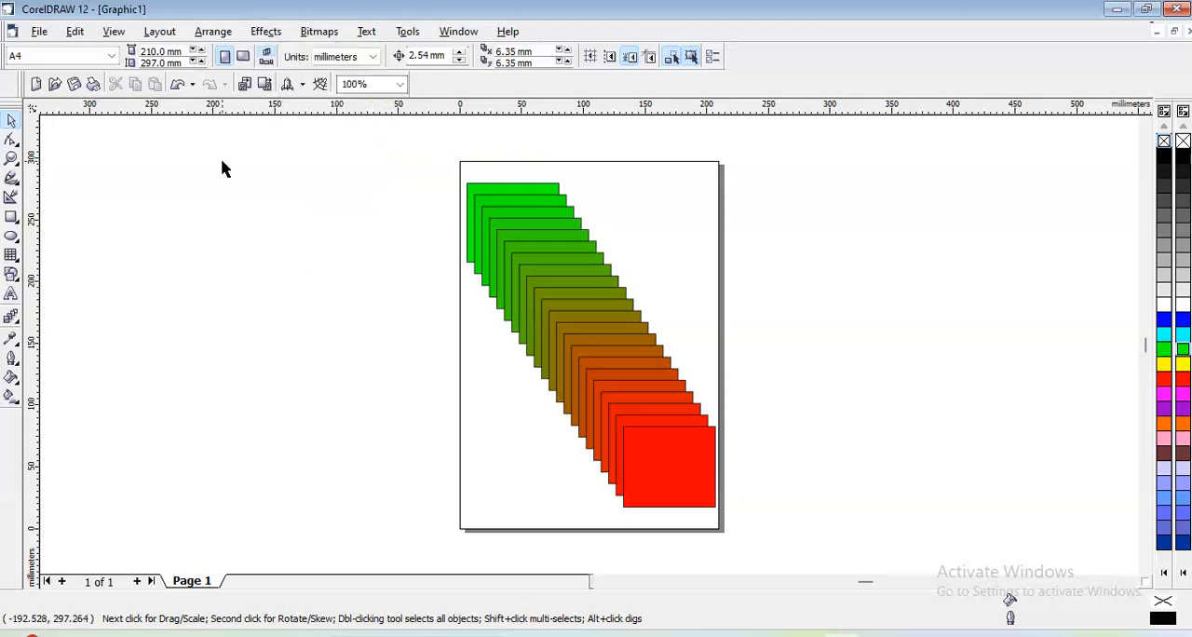
left_click(11, 219)
mouse_move(170, 210)
left_mouse_down()
mouse_move(285, 312)
mouse_move(404, 370)
left_mouse_up()
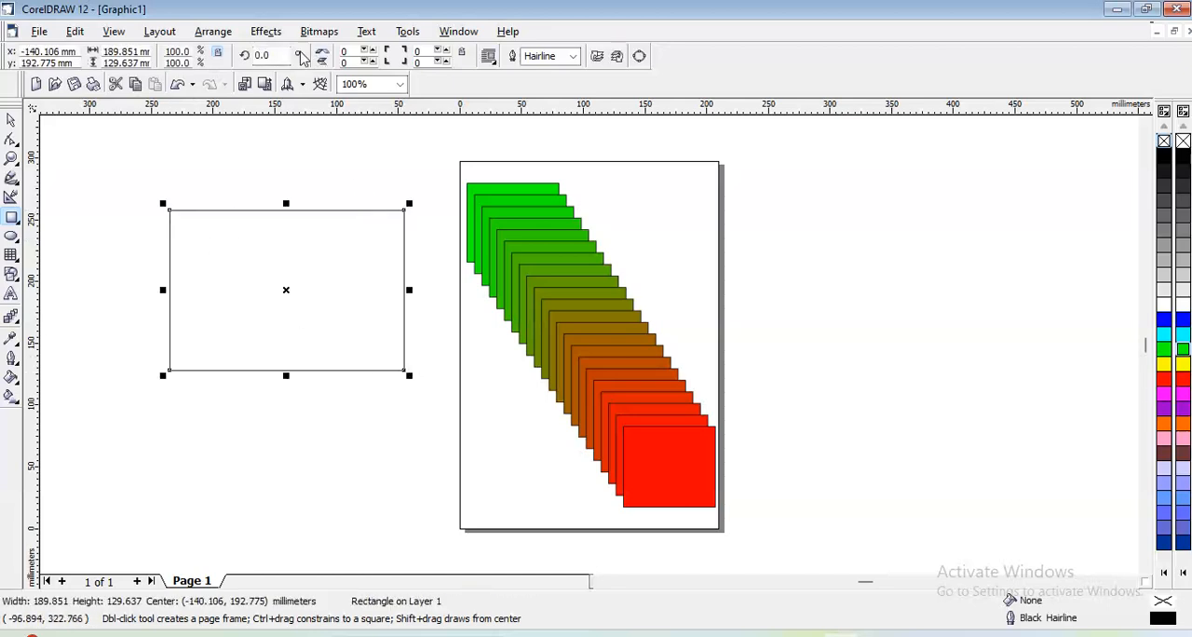
- Apply an inside Contour to the new rectangle with a 2.54 mm offset and 1 step
left_click(265, 31)
left_click(279, 144)
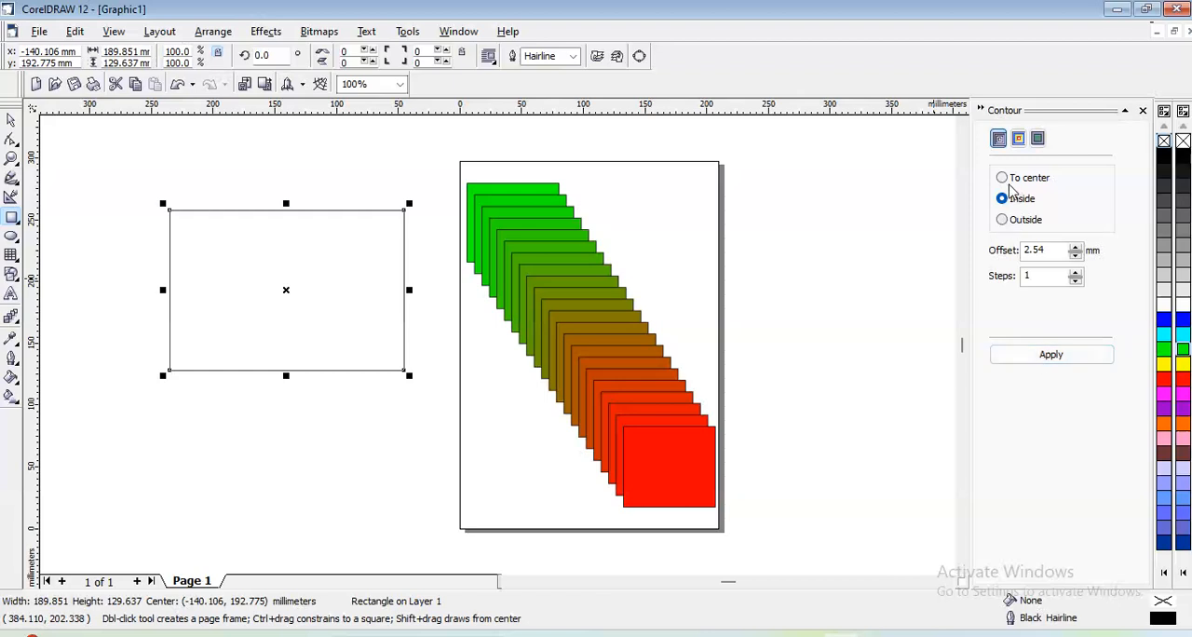
left_click(1049, 354)
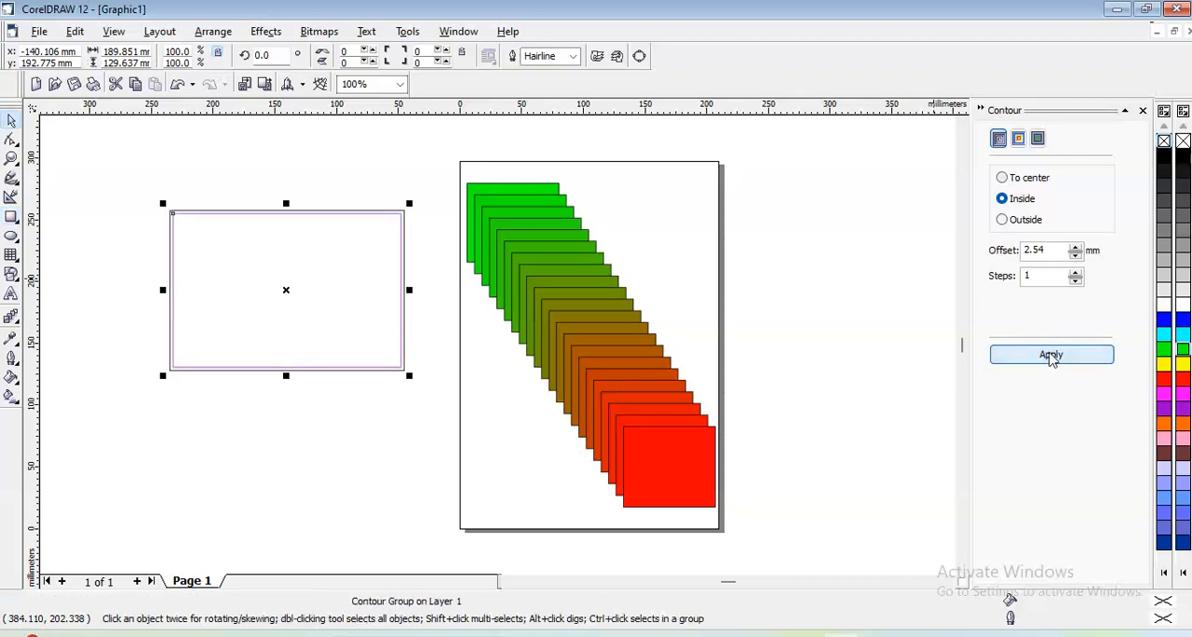
- Set the rectangle's inside contour to 21 steps and apply it
left_click(1076, 278)
left_click(1076, 273)
left_click(1076, 273)
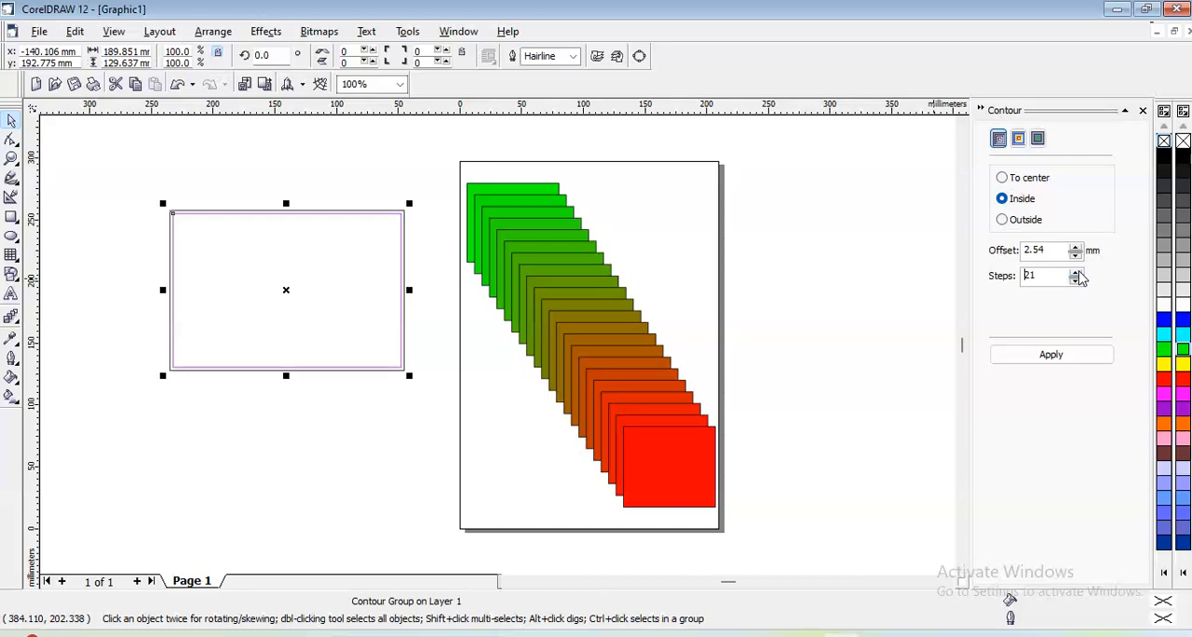
left_click(1052, 354)
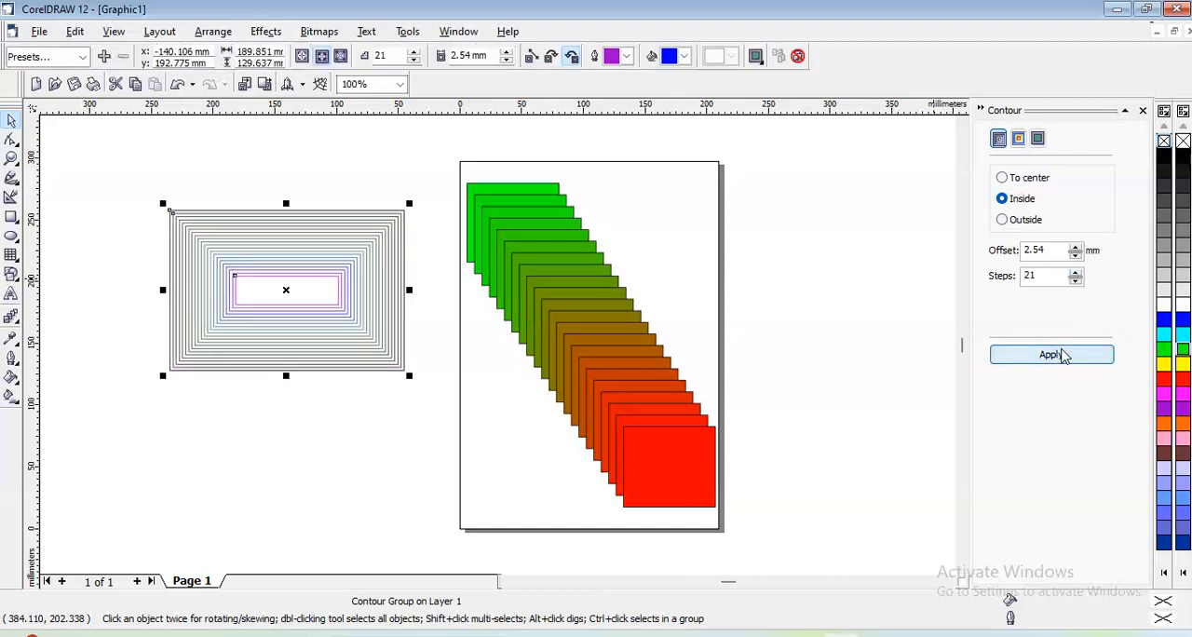
- Set the rectangle's inside contour to 25 steps and apply it
left_click(1076, 273)
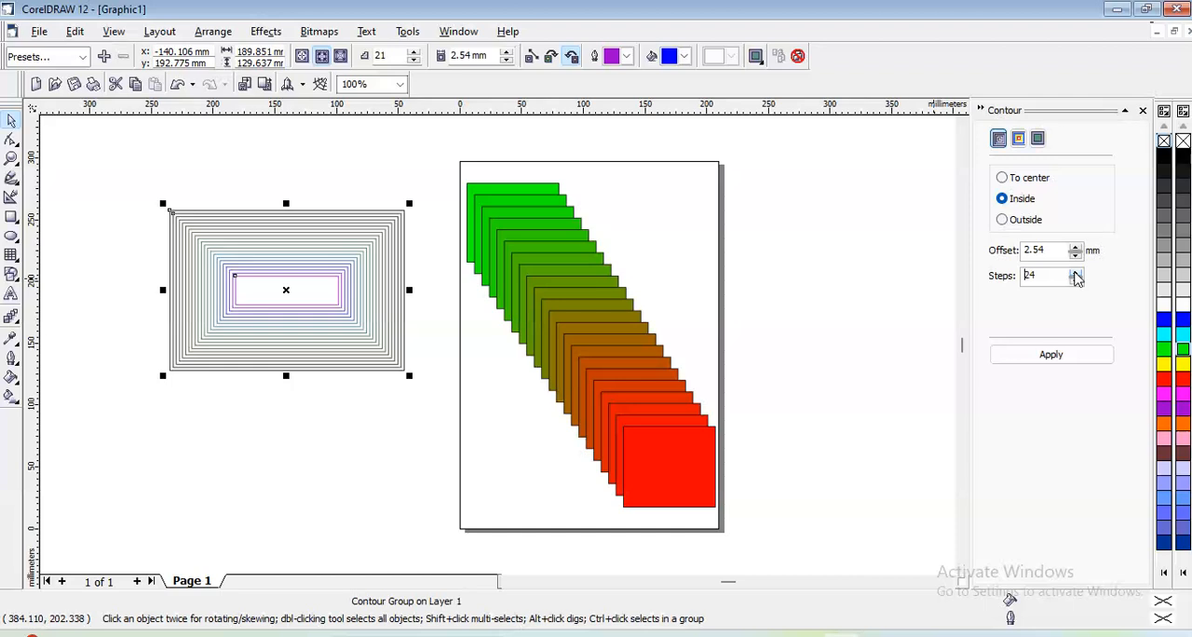
left_click(1062, 354)
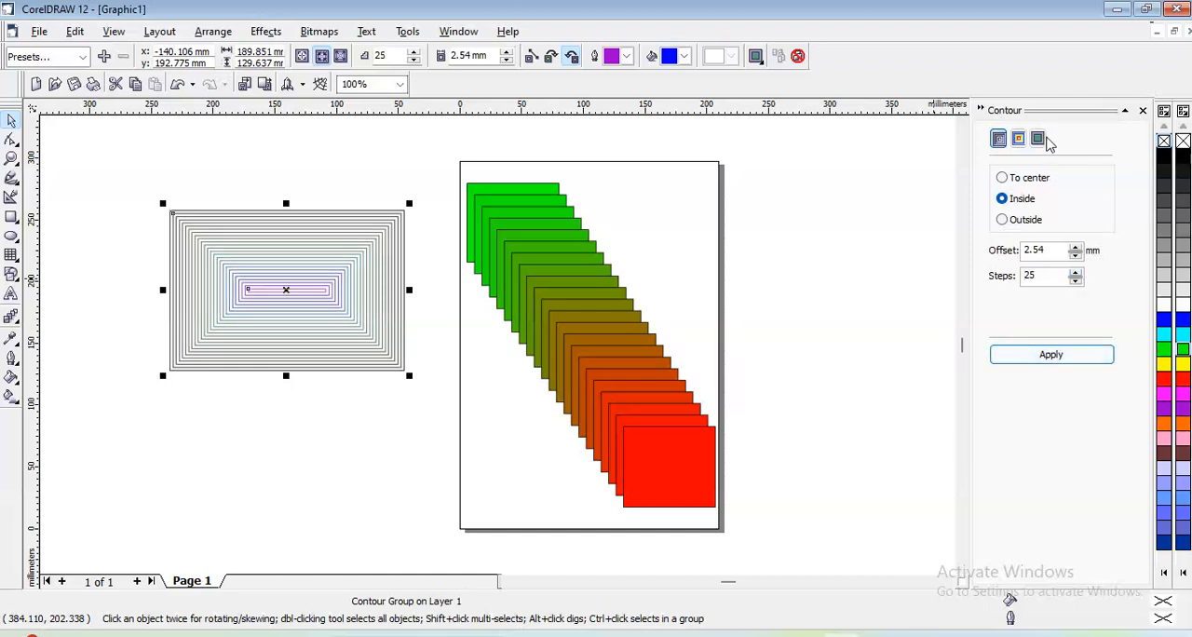
- Try lower and higher linked object and color accelerations on the contour, and apply a setting slightly above the midpoint
left_click(1043, 139)
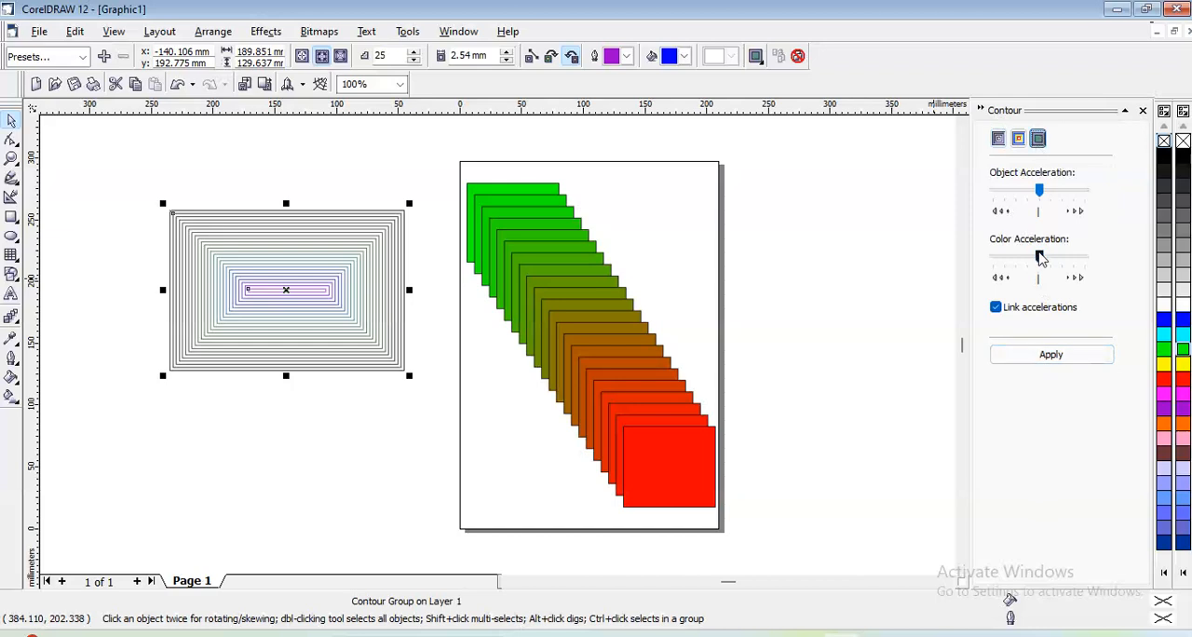
left_click_drag(1024, 259, 1015, 258)
left_click(1033, 359)
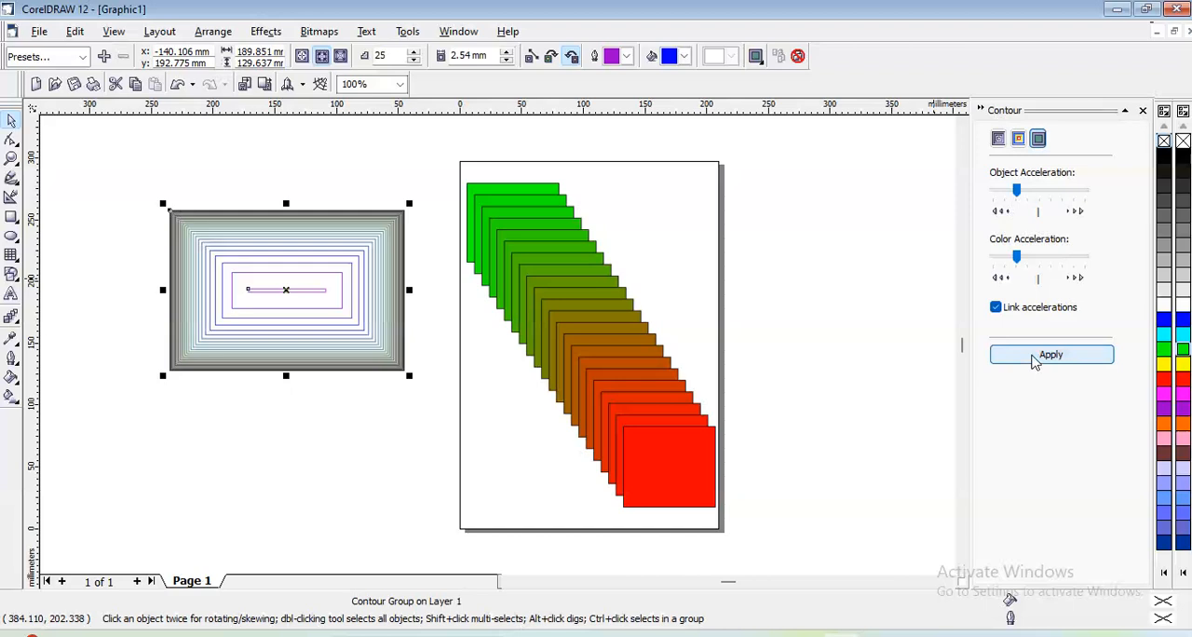
left_click_drag(1040, 261, 1068, 264)
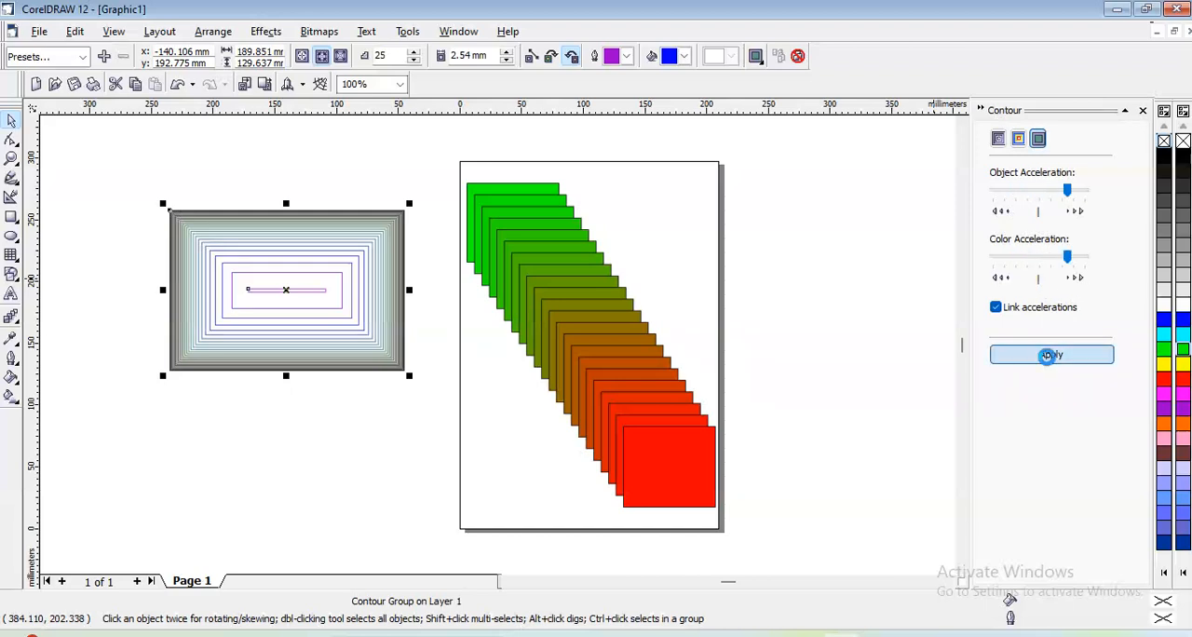
left_click(1050, 354)
left_click(1043, 262)
left_click(1049, 359)
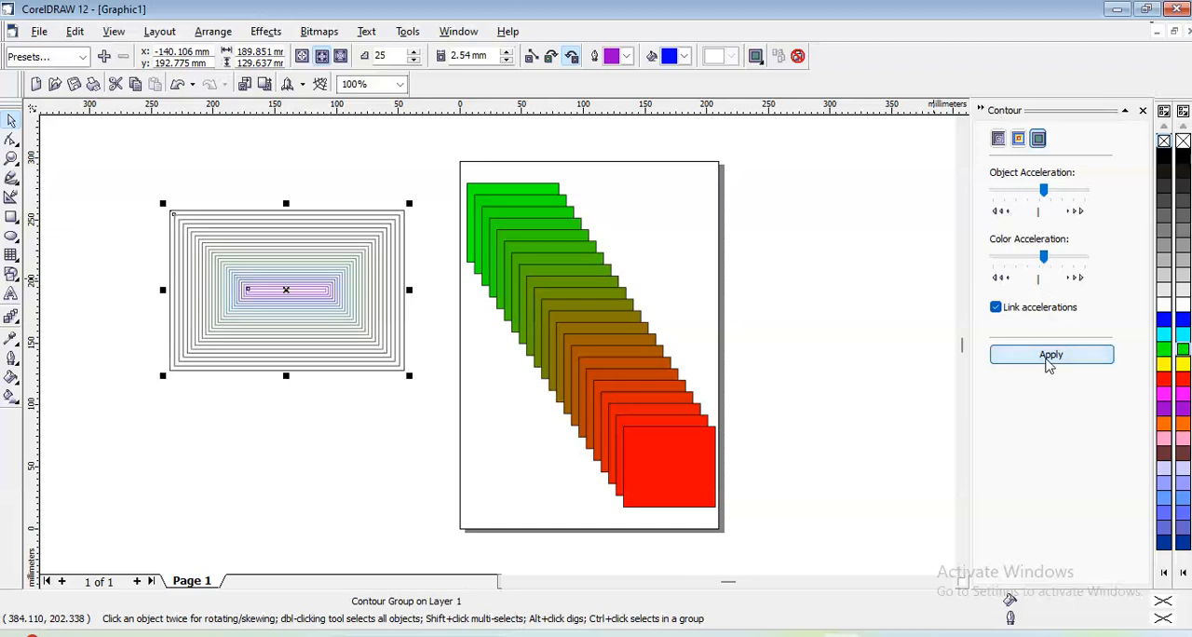
- Apply a green outline color and red fill color to the contour, and fill the contoured rectangle yellow
left_click(1018, 138)
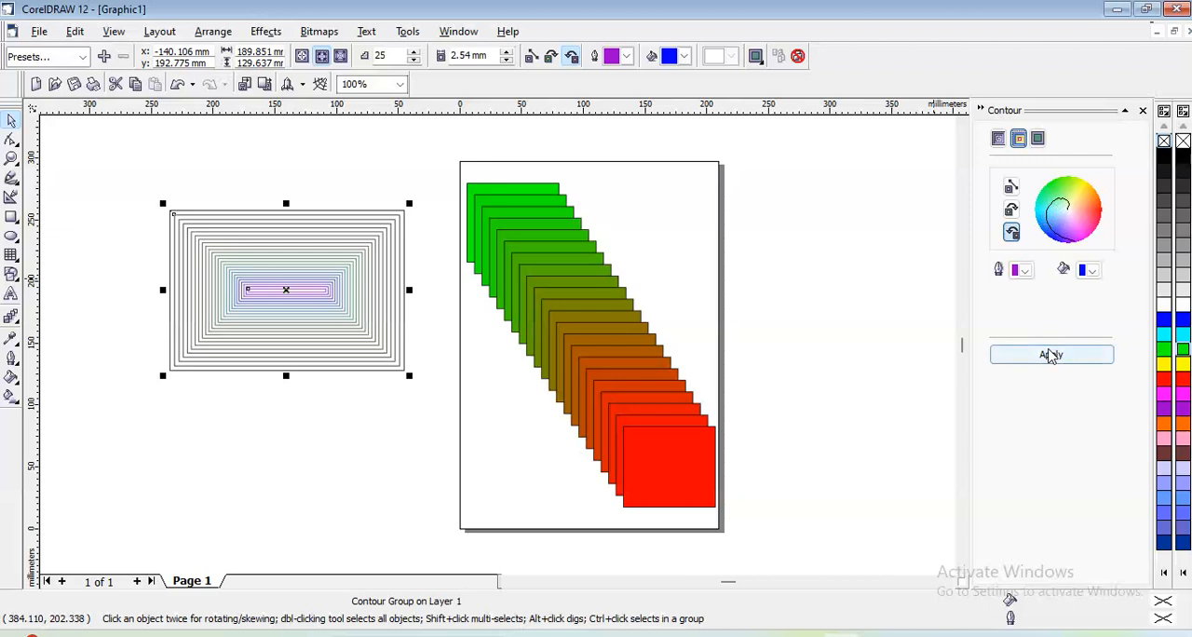
left_click(1048, 355)
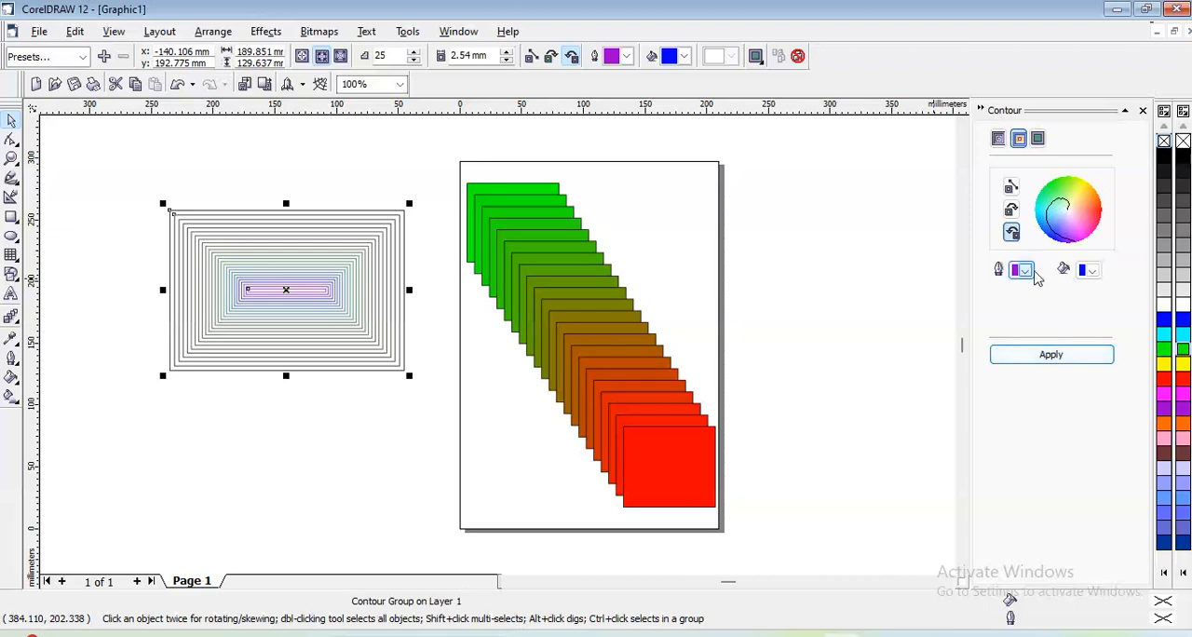
left_click(1024, 270)
left_click(1029, 298)
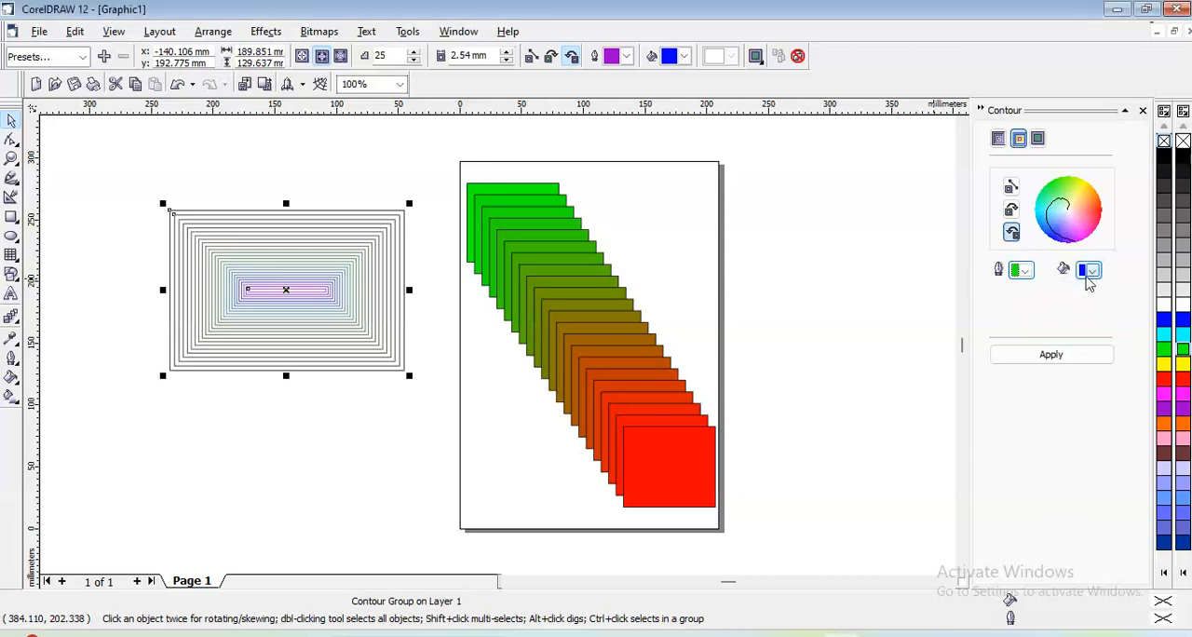
left_click(1090, 275)
left_click(1122, 313)
left_click(1053, 360)
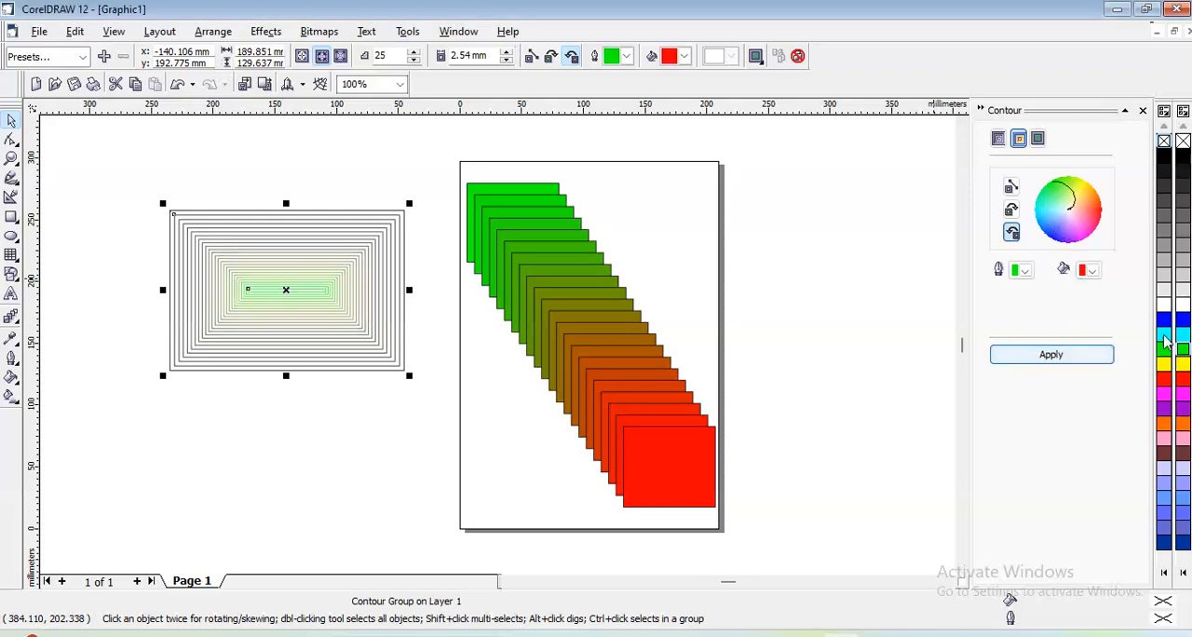
left_click(1183, 367)
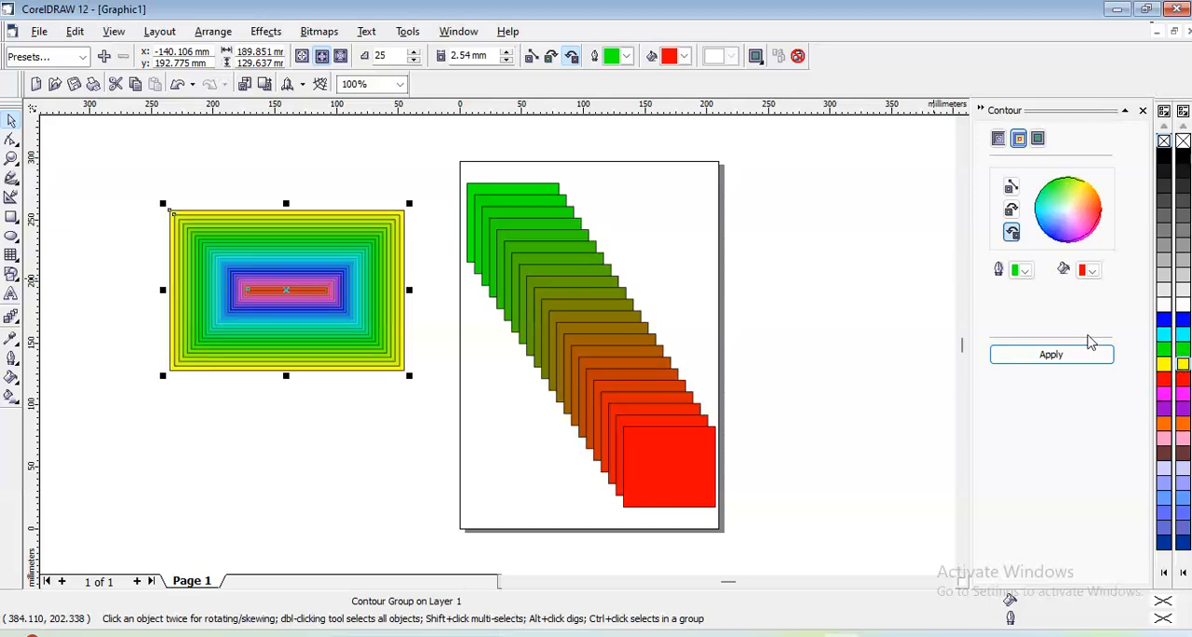
left_click(1143, 109)
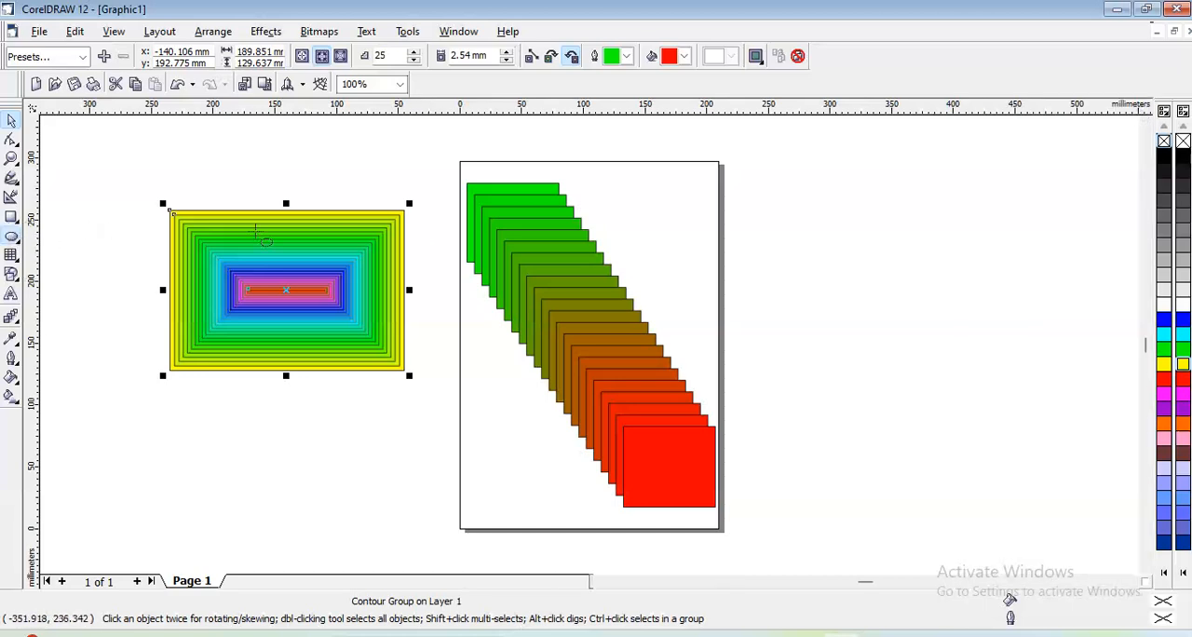
- Draw an ellipse about 147 x 135 mm right of the page and contour it to its center with the Interactive Contour tool
left_click(11, 236)
left_click_drag(694, 172, 879, 345)
left_click(13, 319)
left_click(67, 325)
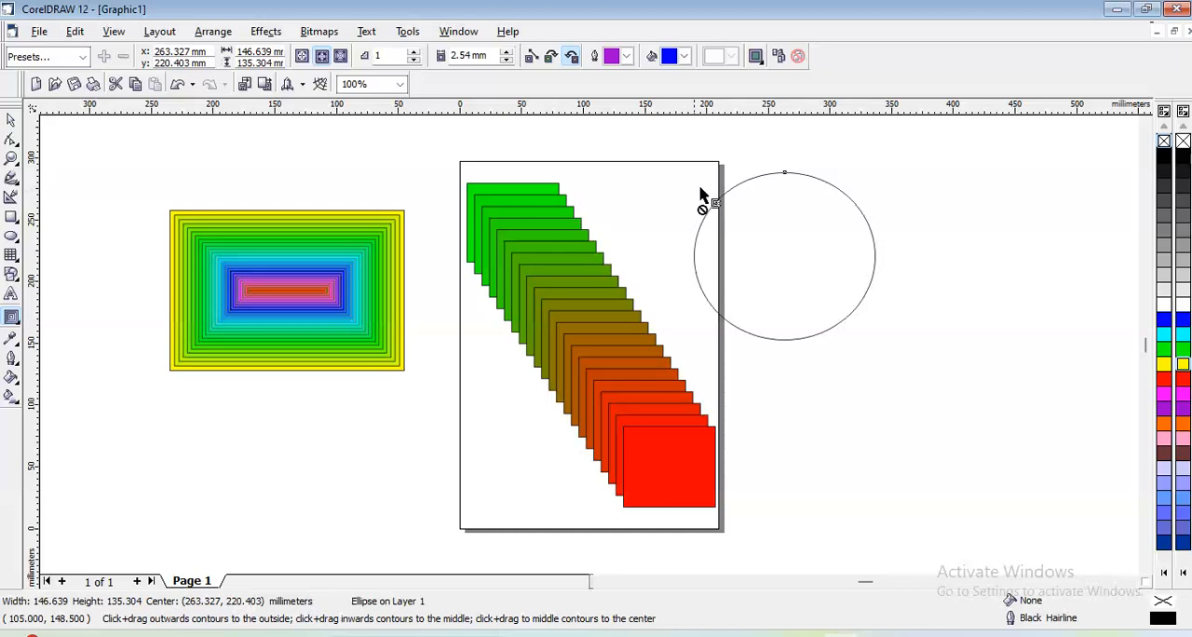
left_click_drag(787, 179, 784, 253)
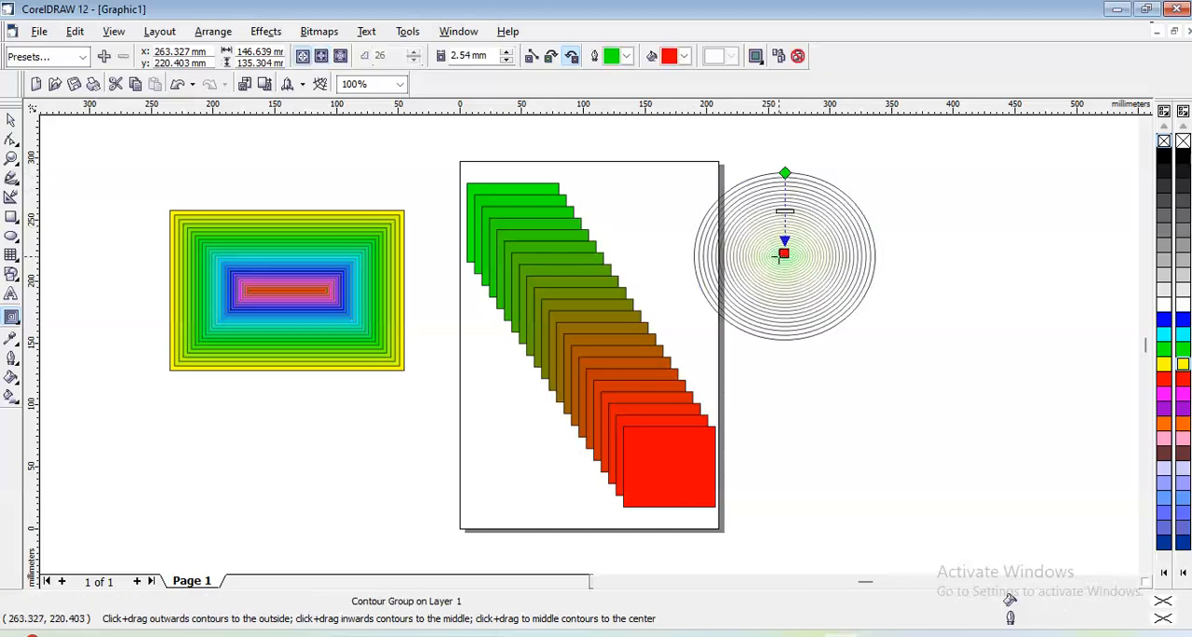
left_click(10, 122)
left_click(212, 185)
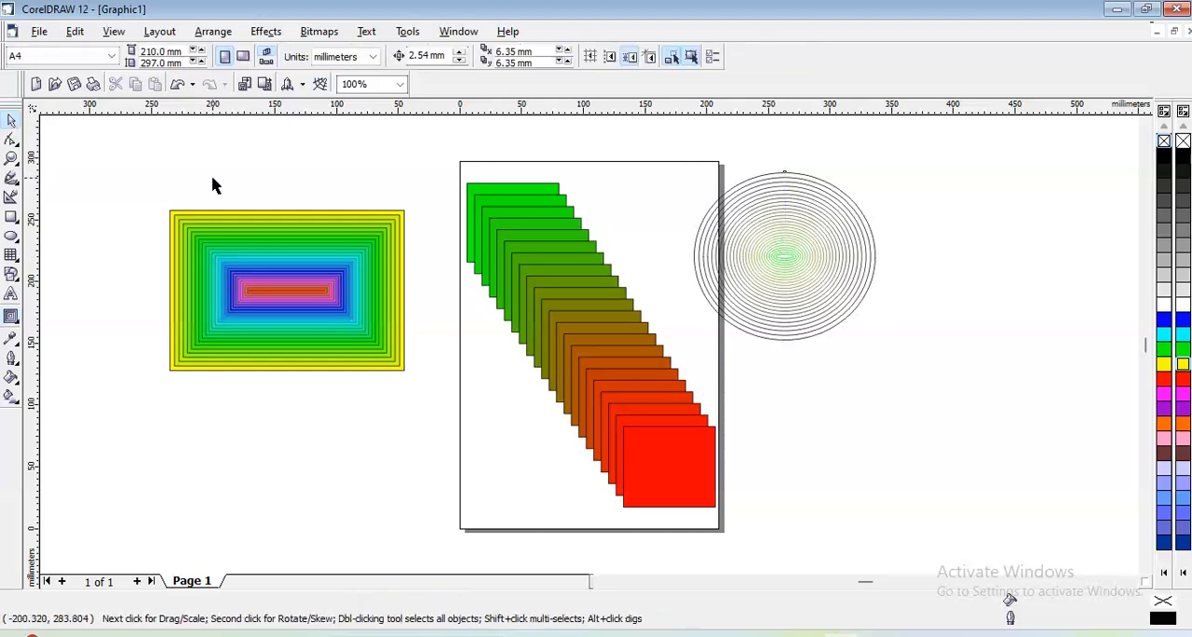
- Move the contoured ellipse onto the page's upper-right area and shift the contoured rectangle upward to free space below it
left_click_drag(799, 231, 677, 205)
left_click(806, 202)
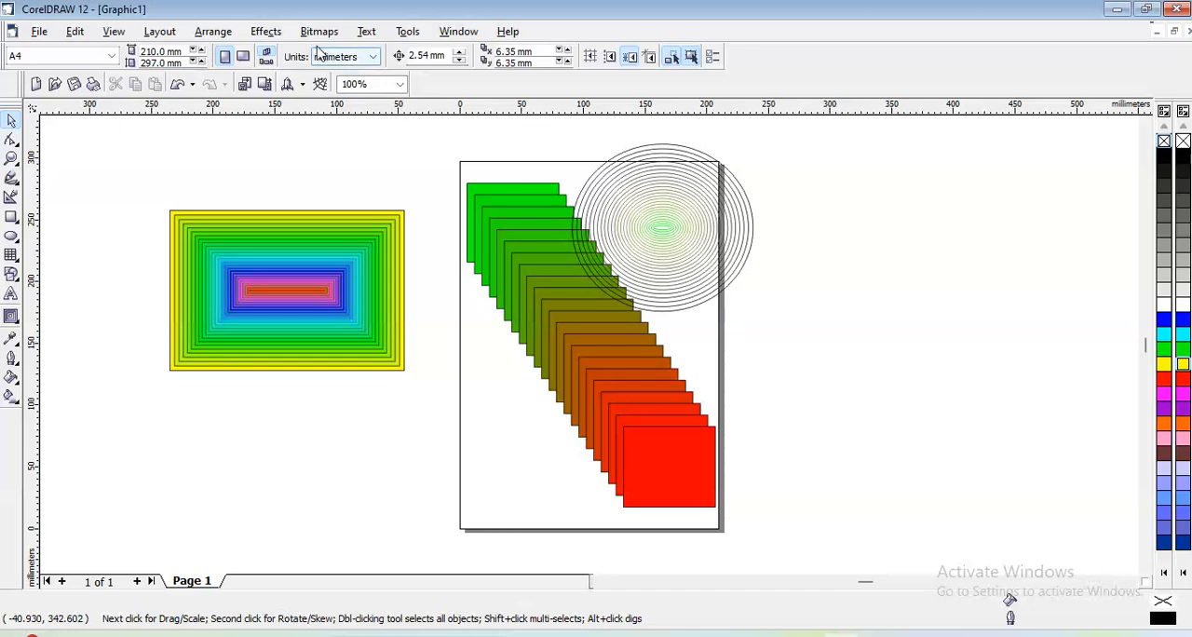
left_click(266, 31)
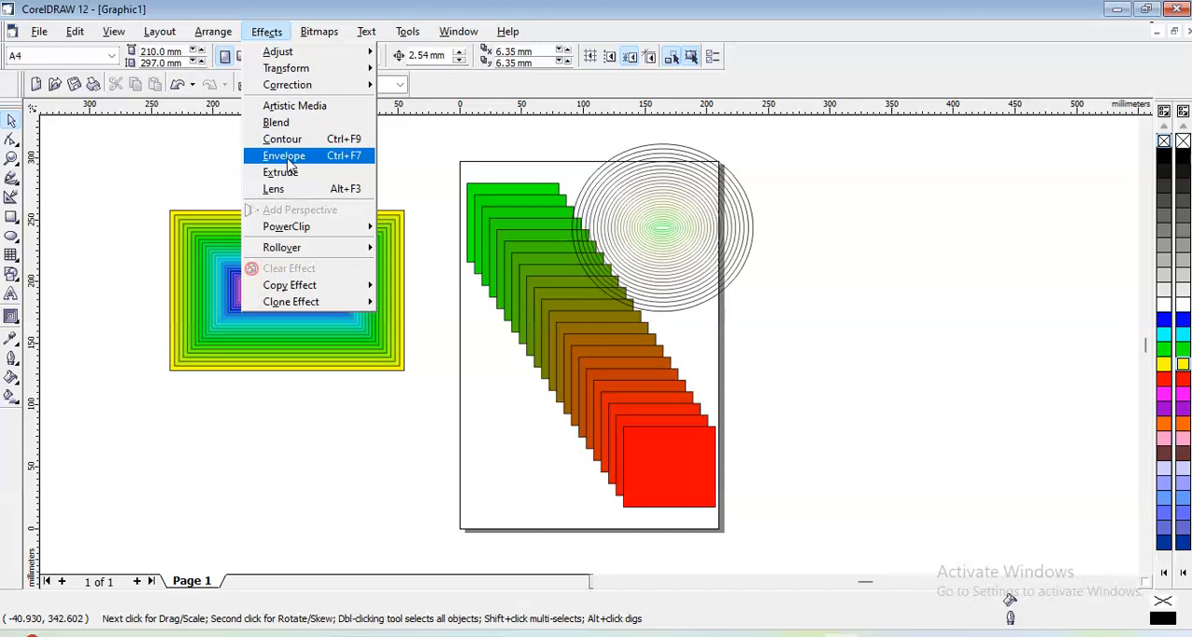
left_click(165, 163)
left_click_drag(232, 245, 221, 173)
left_click(110, 191)
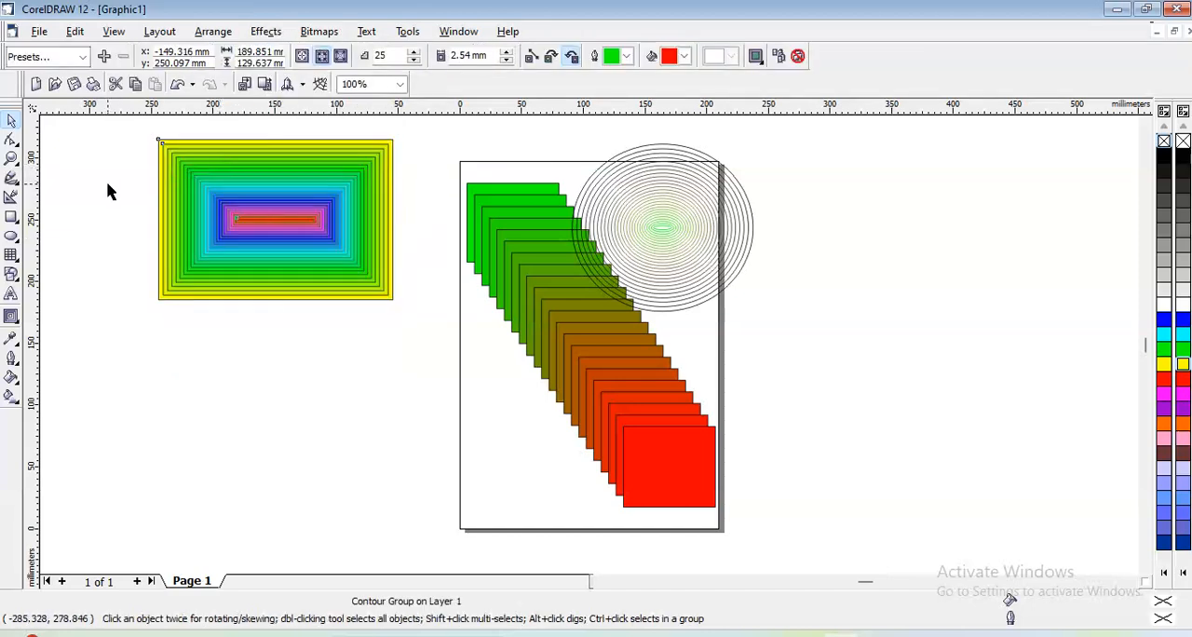
- Draw a rectangle about 188 x 98 mm below the contoured rectangle and open the Envelope settings
left_click(11, 217)
left_click_drag(215, 329, 448, 449)
left_click(267, 33)
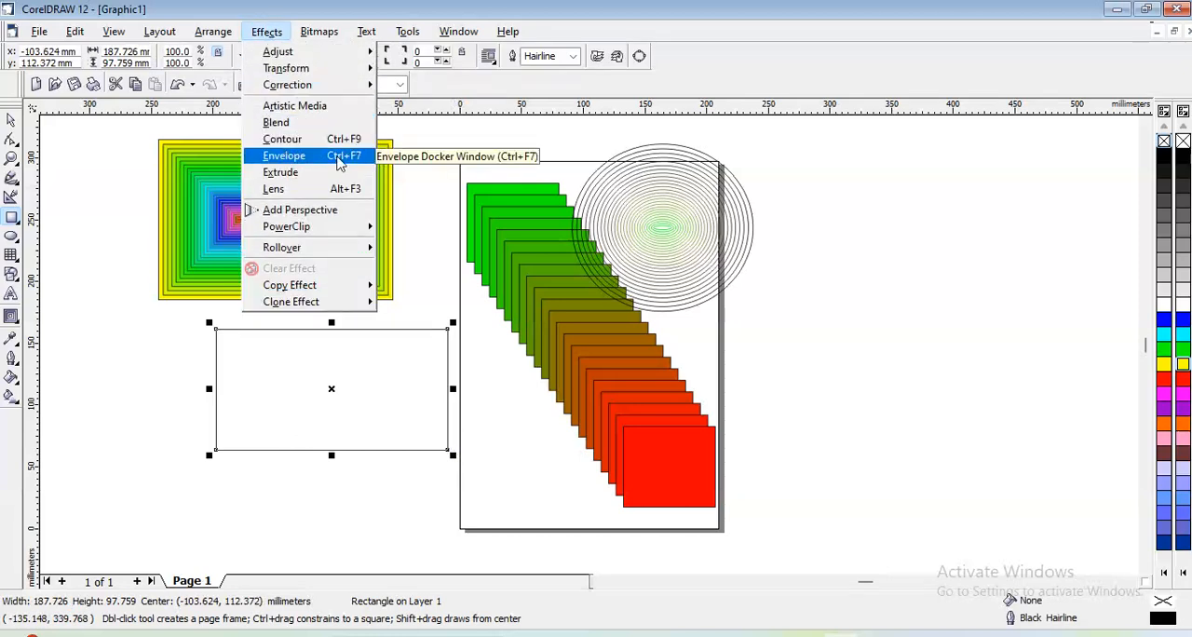
left_click(15, 315)
left_click(19, 319)
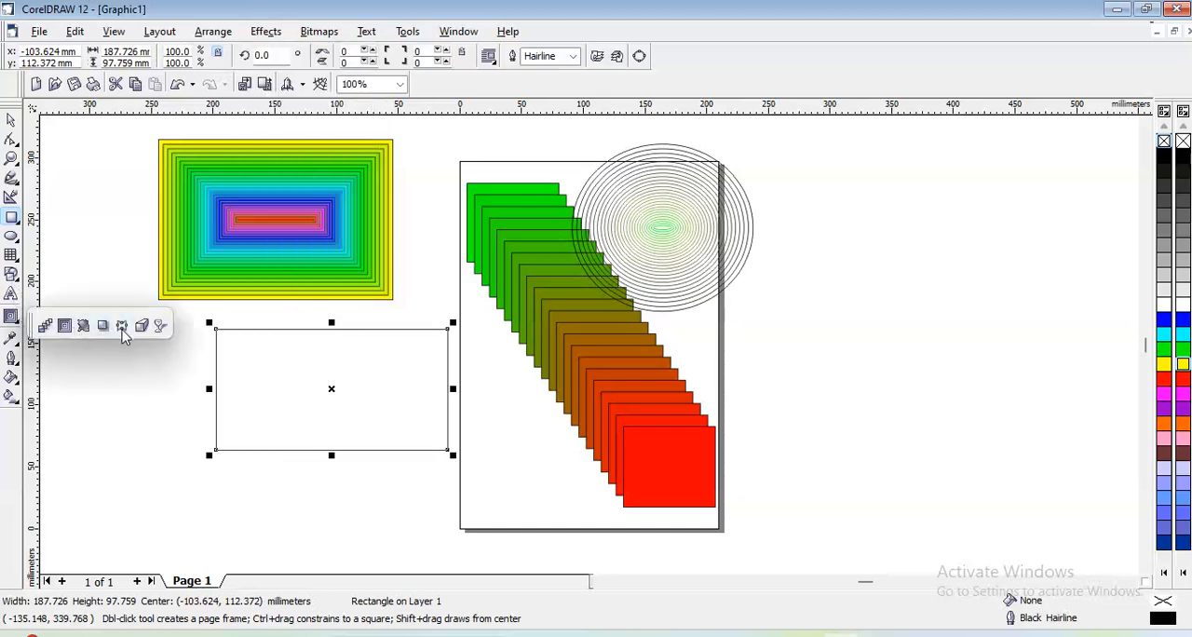
left_click(266, 34)
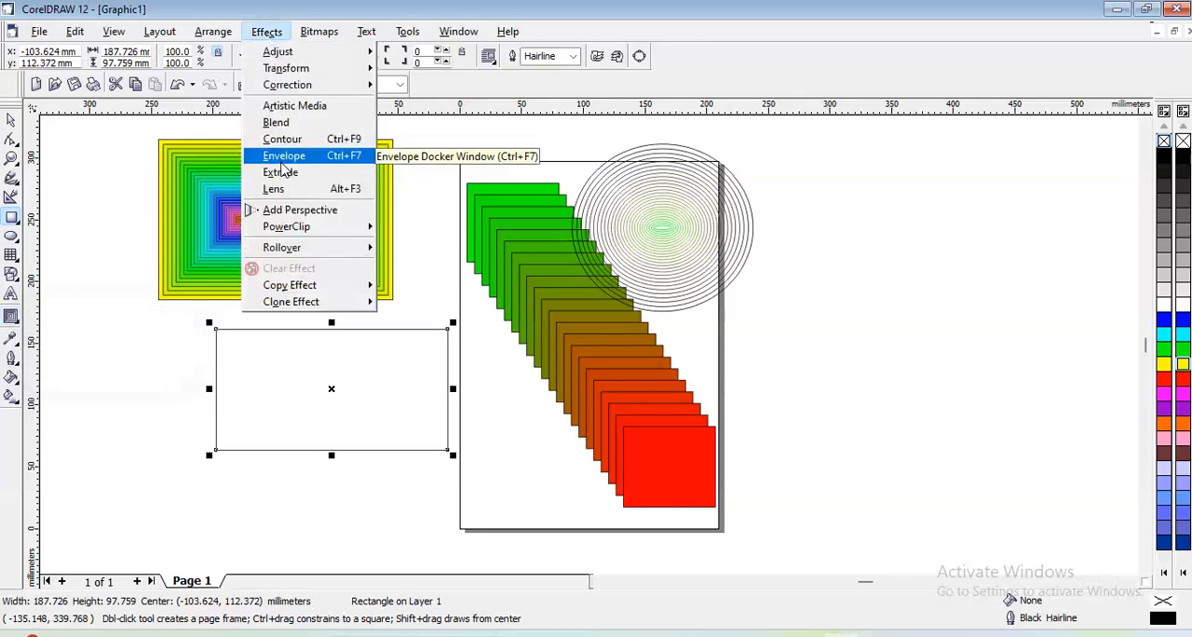
left_click(351, 164)
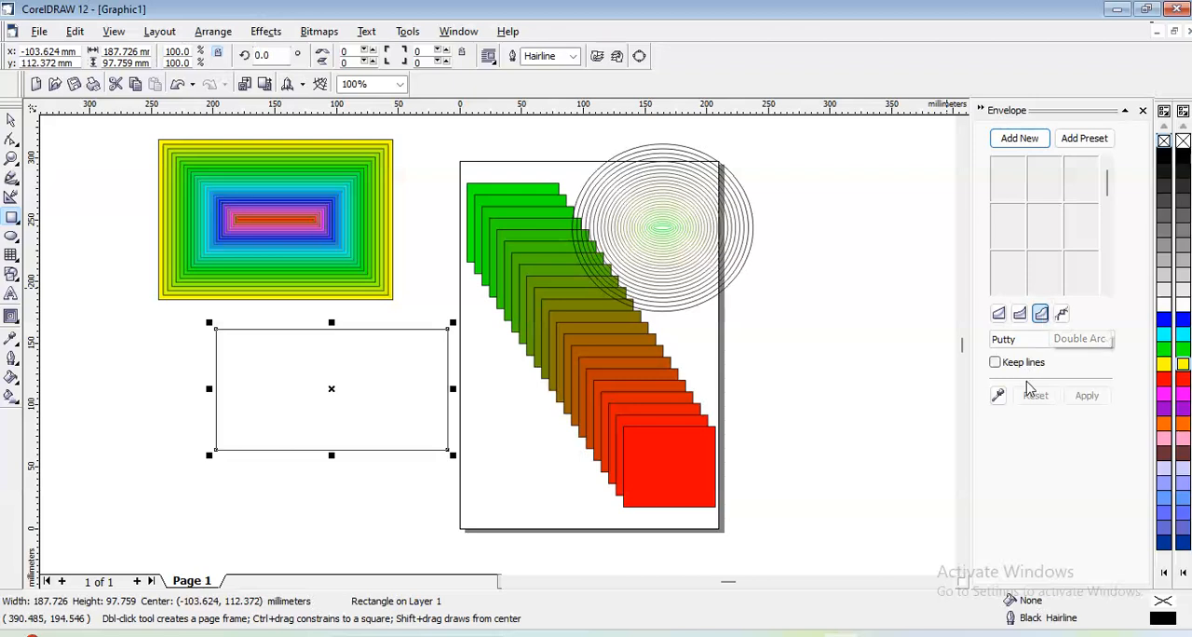
- Add a new Double Arc envelope to the rectangle, pull its four mid-side nodes inward, and deselect the shape
left_click(1017, 139)
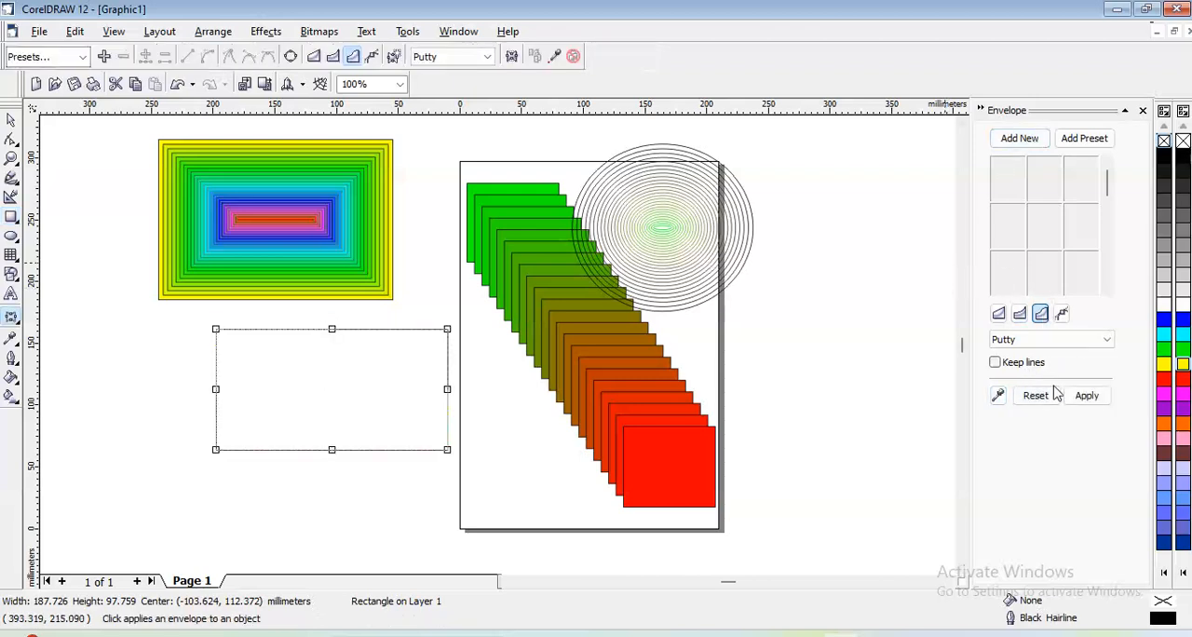
left_click(1086, 394)
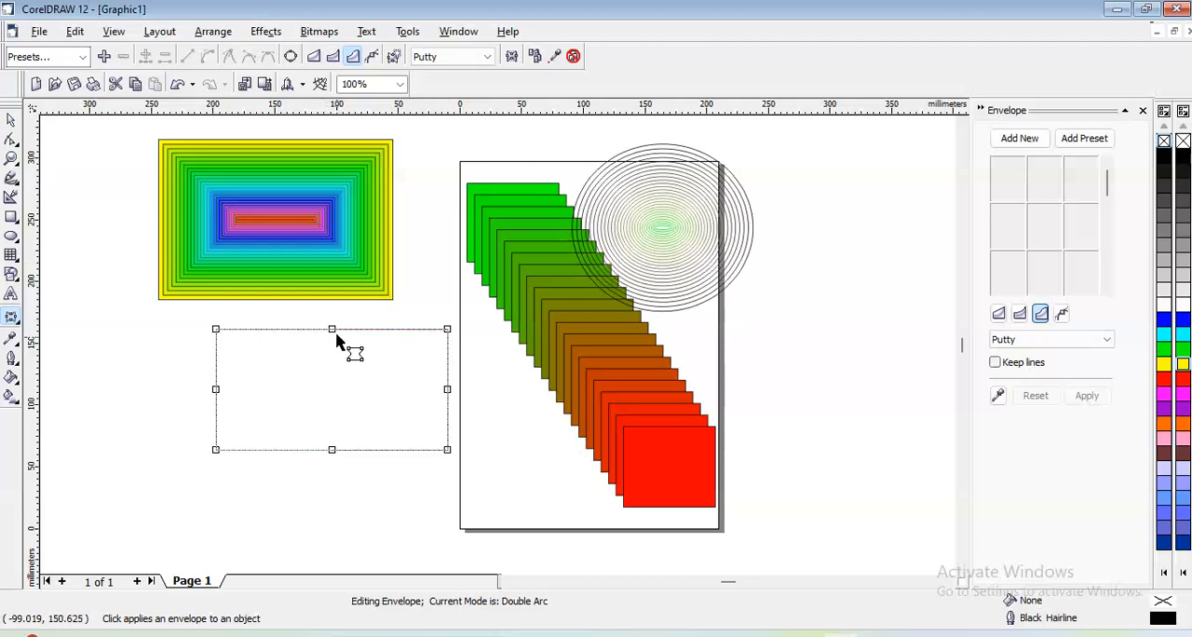
left_click_drag(333, 330, 335, 357)
left_click_drag(332, 451, 328, 418)
left_click_drag(216, 390, 225, 390)
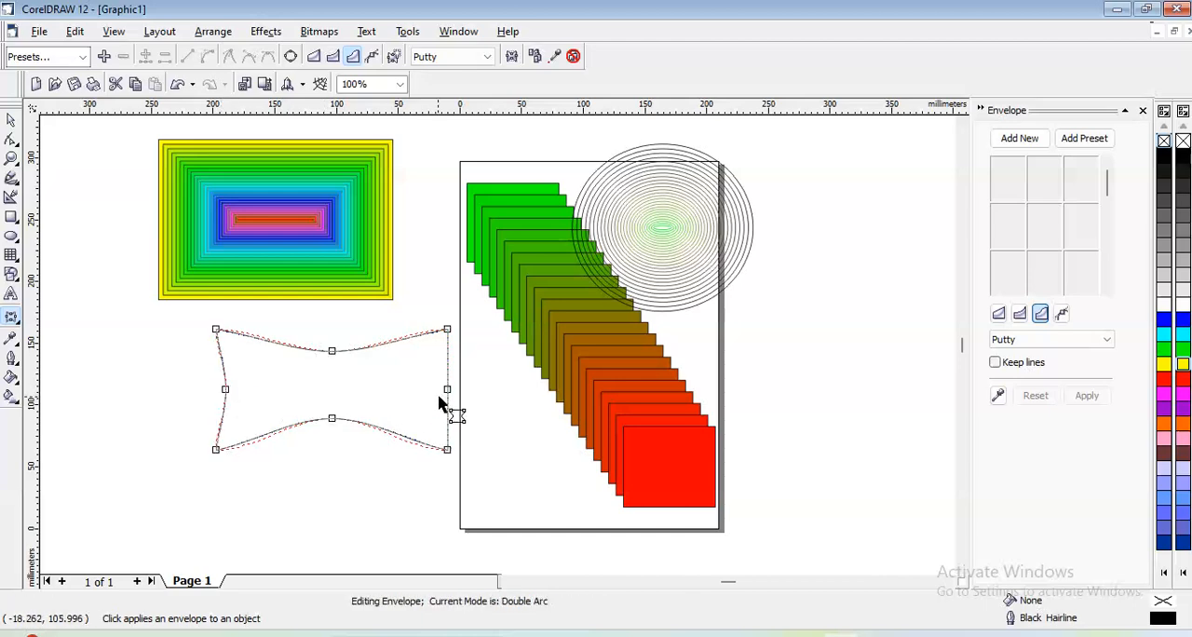
left_click_drag(447, 389, 434, 389)
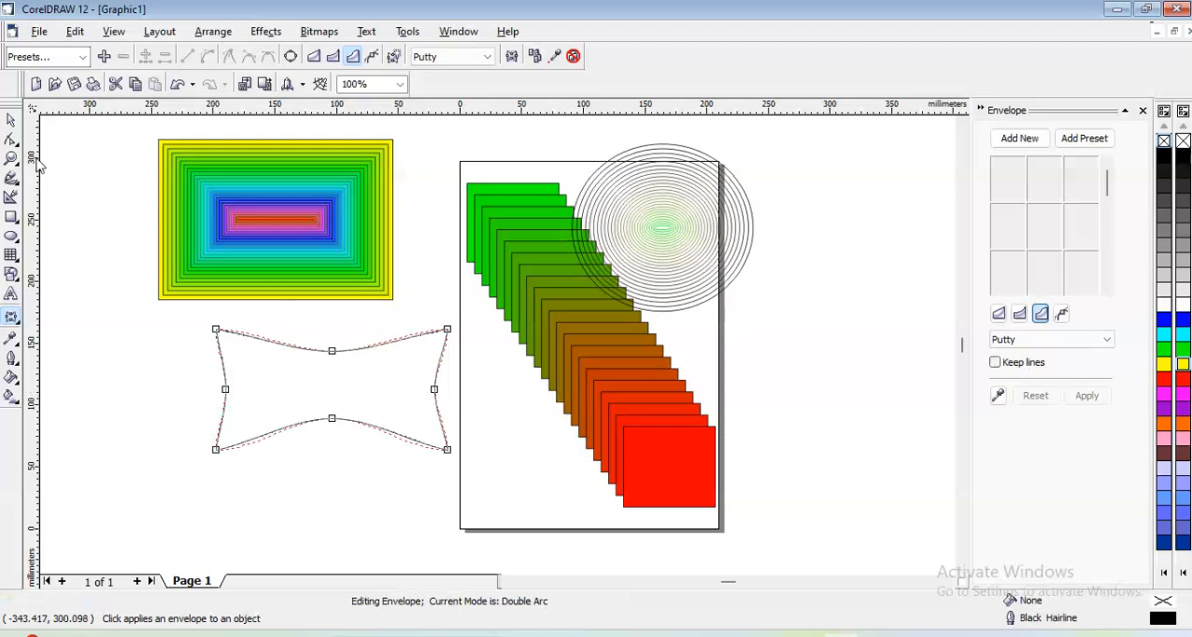
left_click(11, 120)
left_click(75, 158)
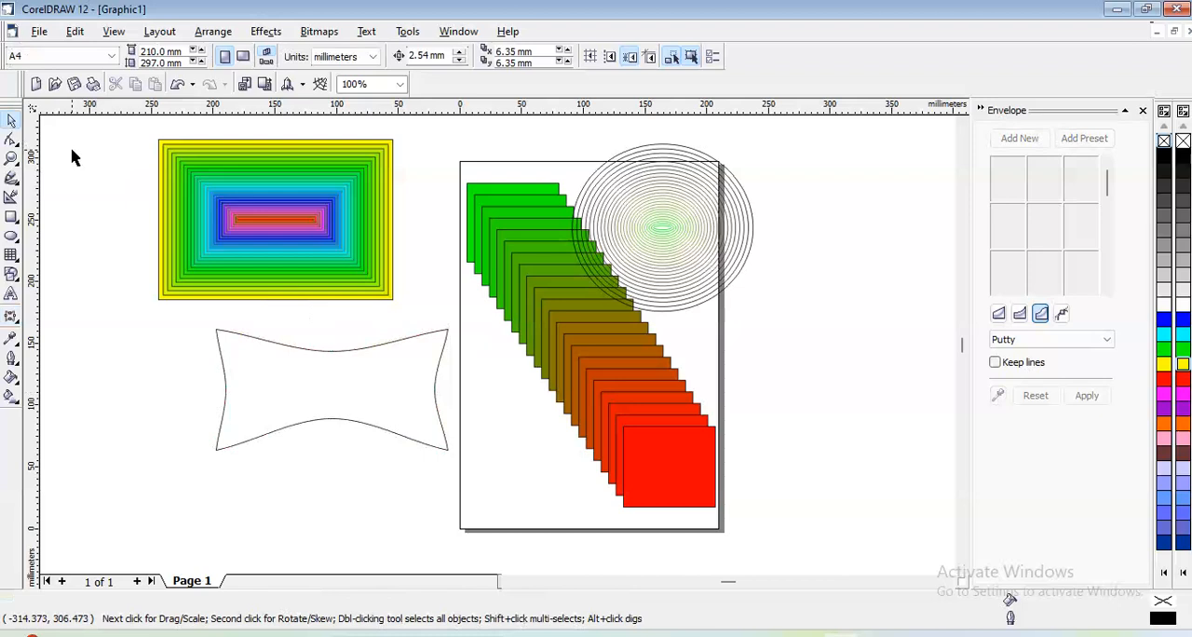
- Move the enveloped rectangle about 72 mm to the left, away from the page, and close the Envelope settings
left_click(341, 381)
left_click_drag(341, 378, 252, 375)
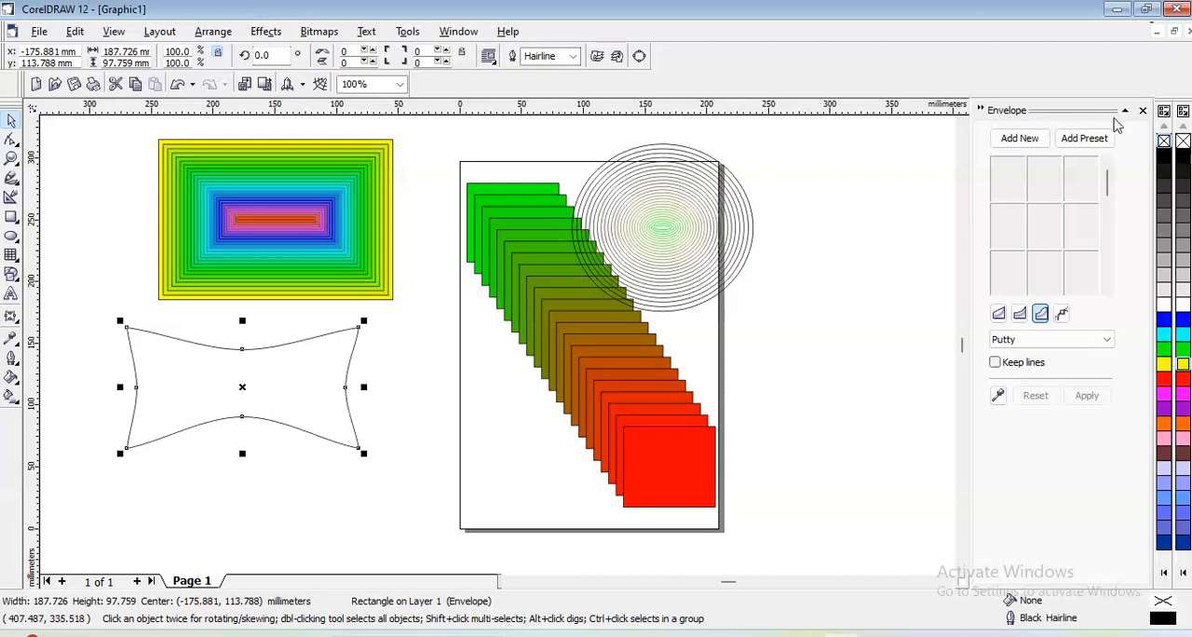
left_click(1142, 111)
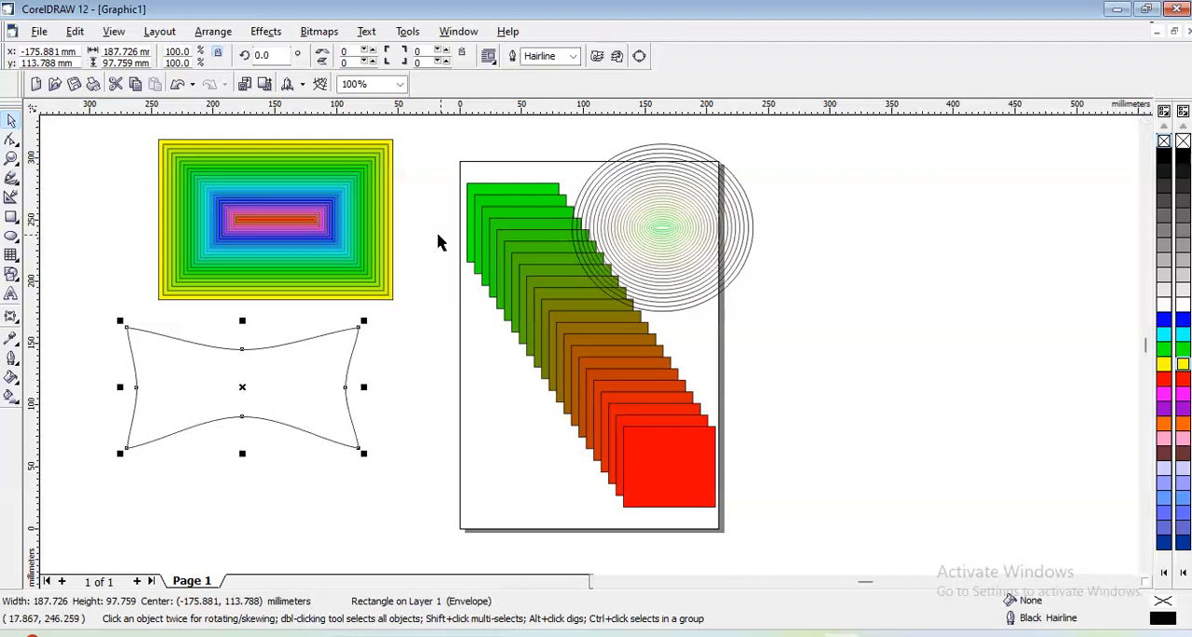
- Draw a rectangle about 179 x 145 mm in the empty area right of the page
left_click(12, 216)
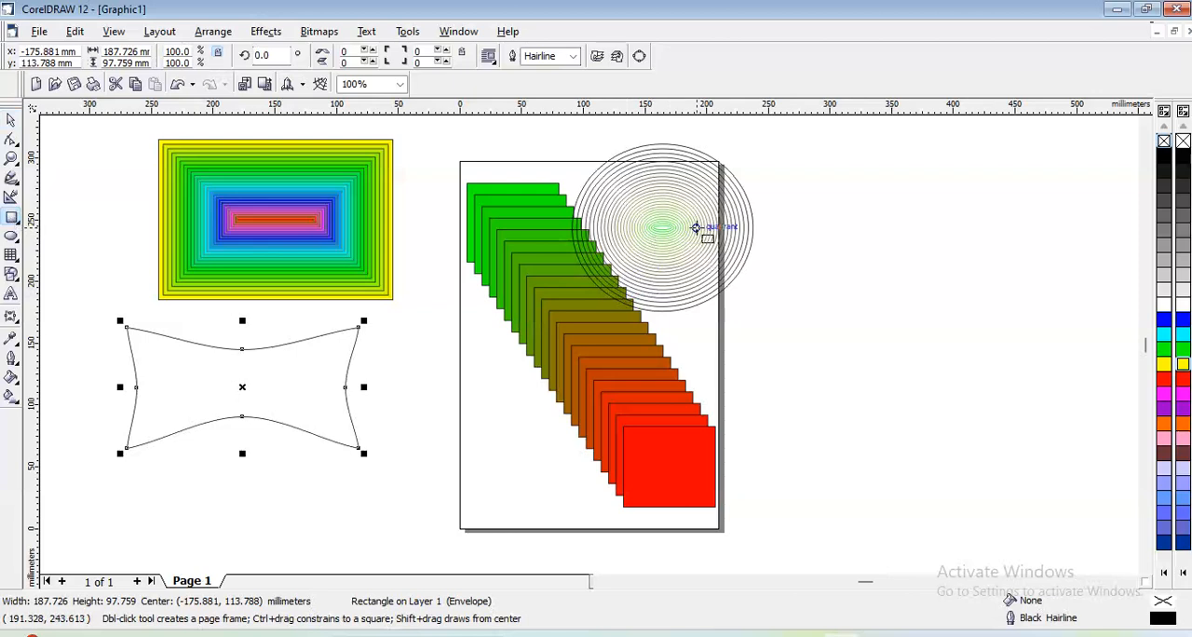
left_click_drag(782, 204, 1002, 382)
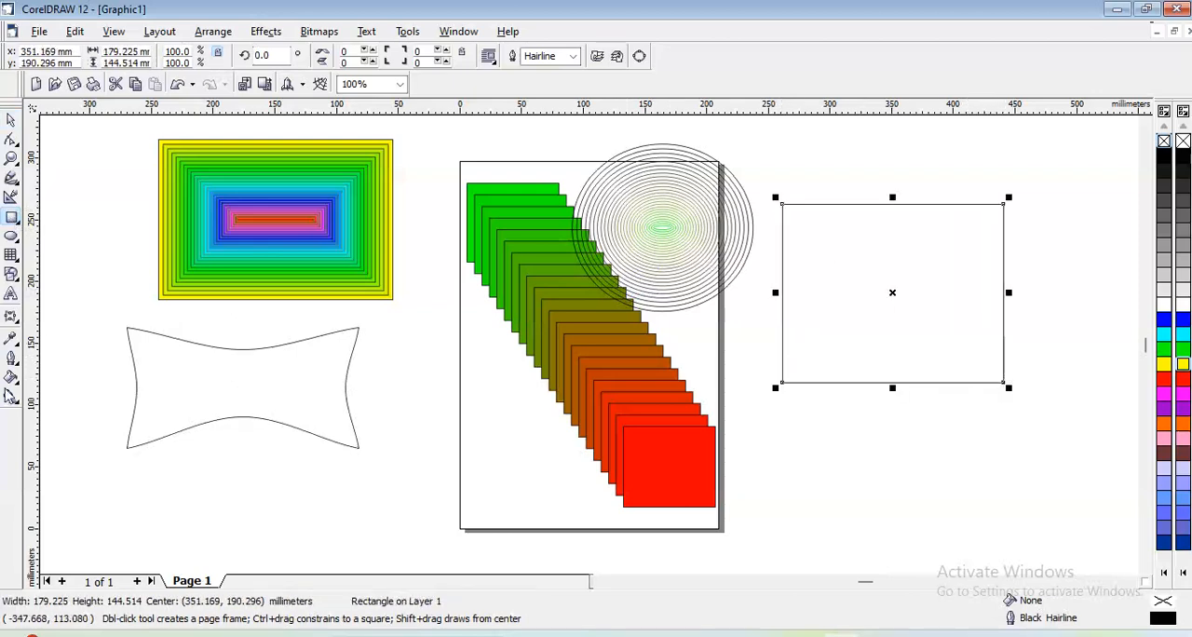
- Reshape the new rectangle with an unconstrained Interactive Envelope, pulling its lower-left corner node outward and the other three corner nodes inward
left_click(11, 317)
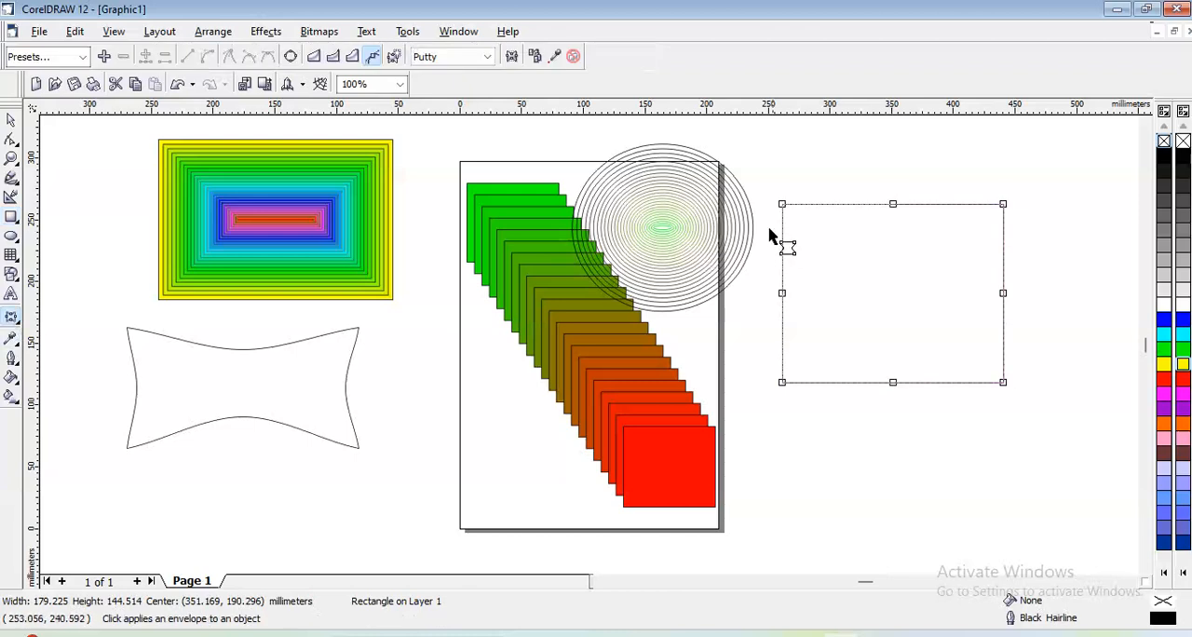
left_click(783, 204)
left_click_drag(783, 205, 831, 257)
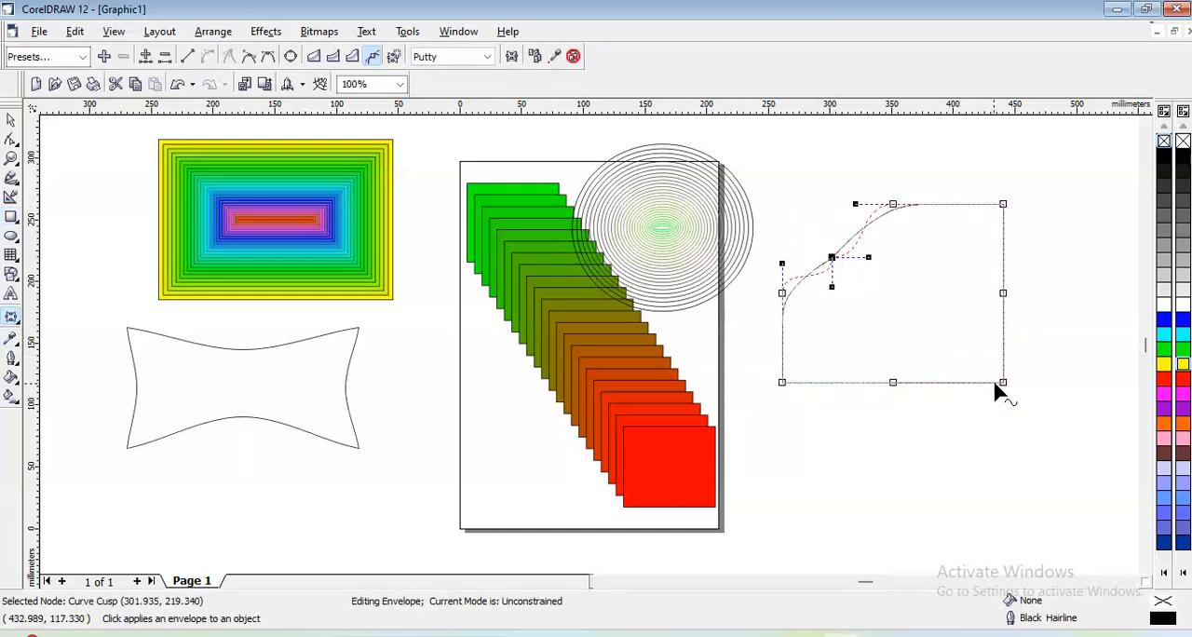
left_click_drag(1002, 390, 960, 347)
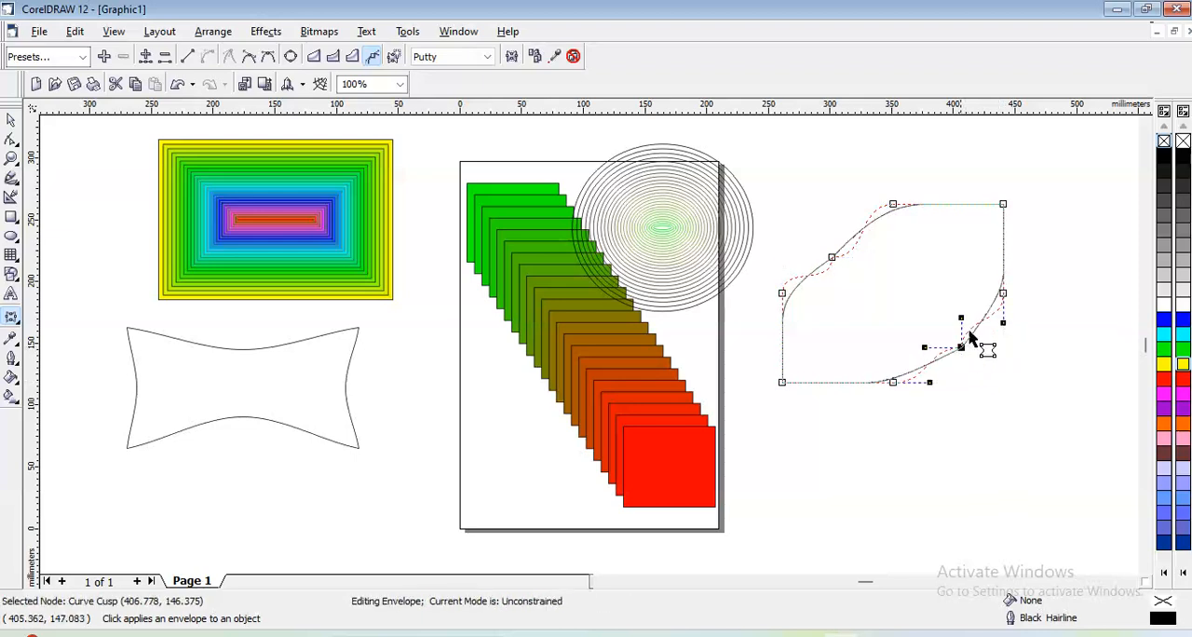
left_click_drag(1002, 204, 984, 225)
left_click_drag(782, 383, 744, 430)
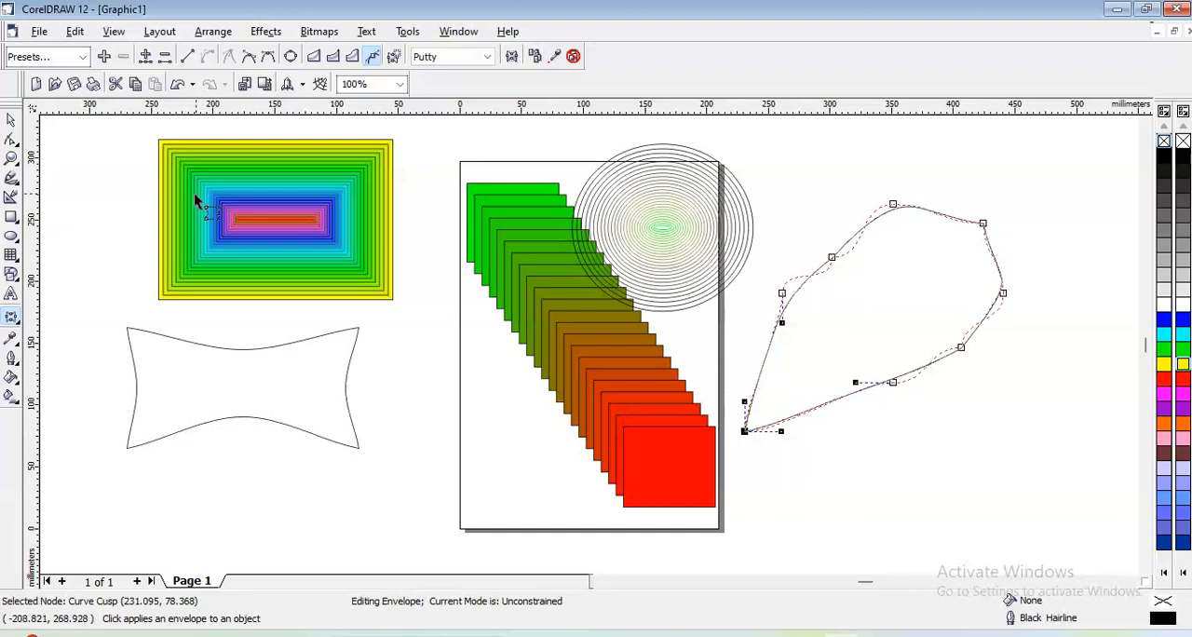
- Deselect the enveloped shape, select every object in the drawing, and delete them all
left_click(12, 120)
left_click(83, 149)
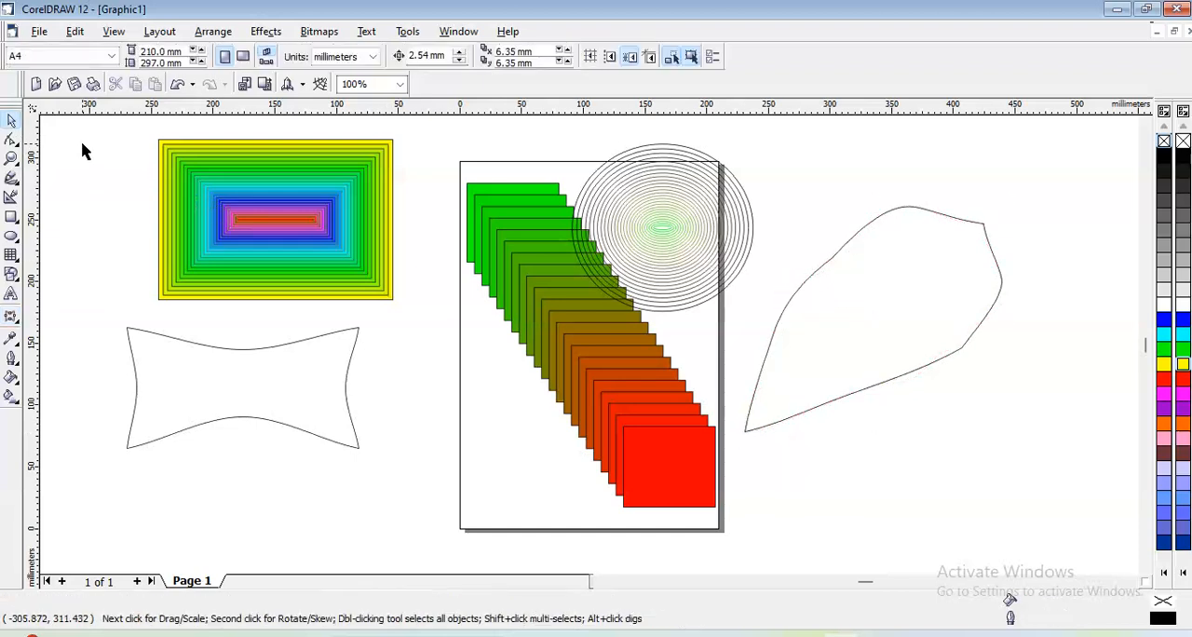
left_click(329, 248)
key("ctrl+a")
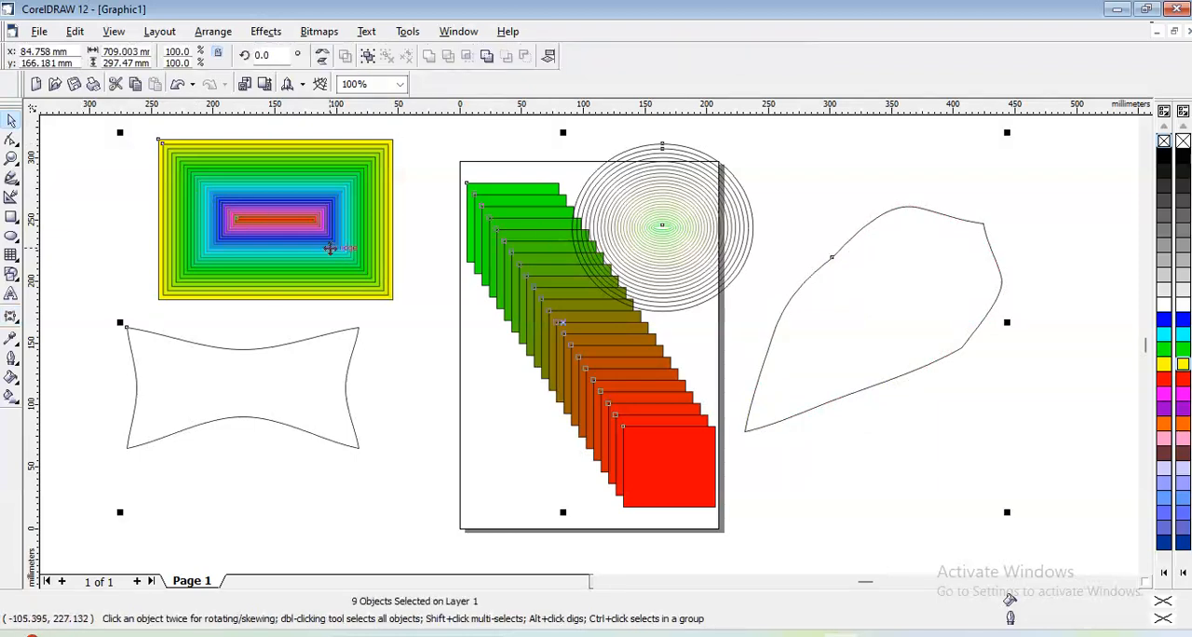
key("Delete")
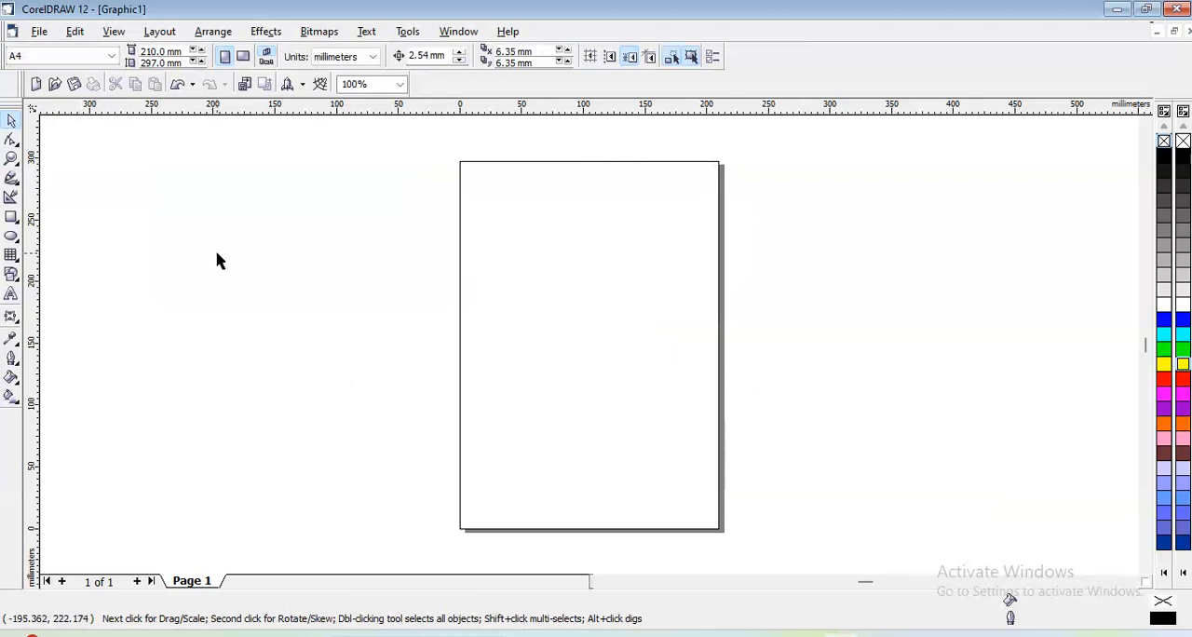
- Import the photo 21 from the New Wallpaper folder and place it on the page about 190 x 271 mm
left_click(270, 32)
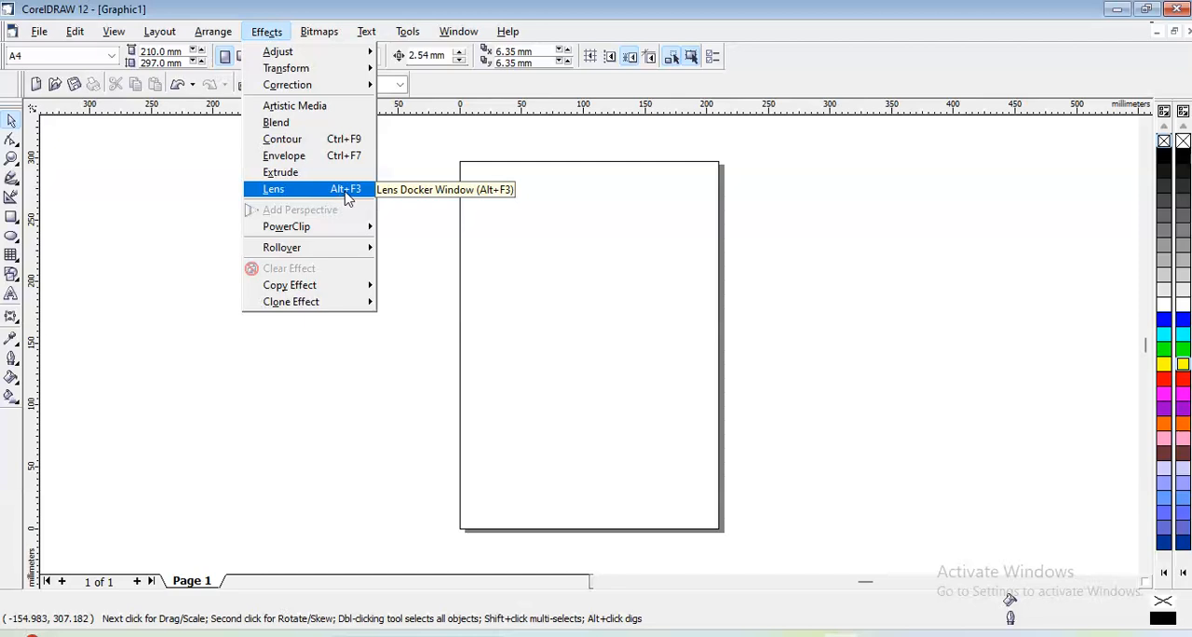
left_click(204, 191)
left_click(42, 33)
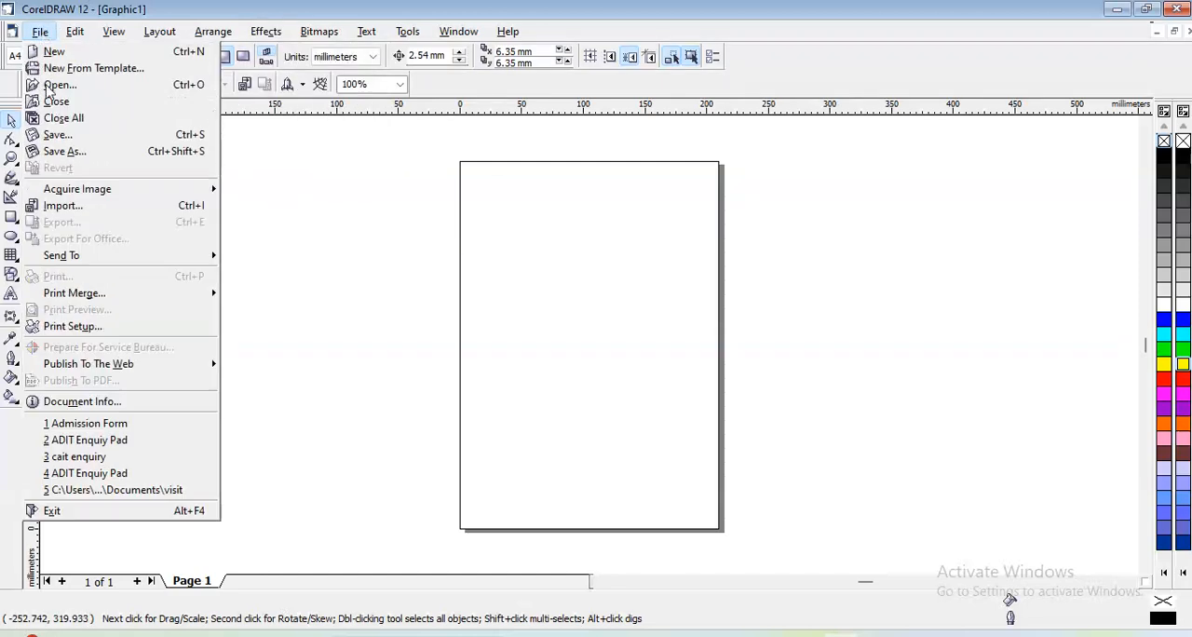
left_click(62, 207)
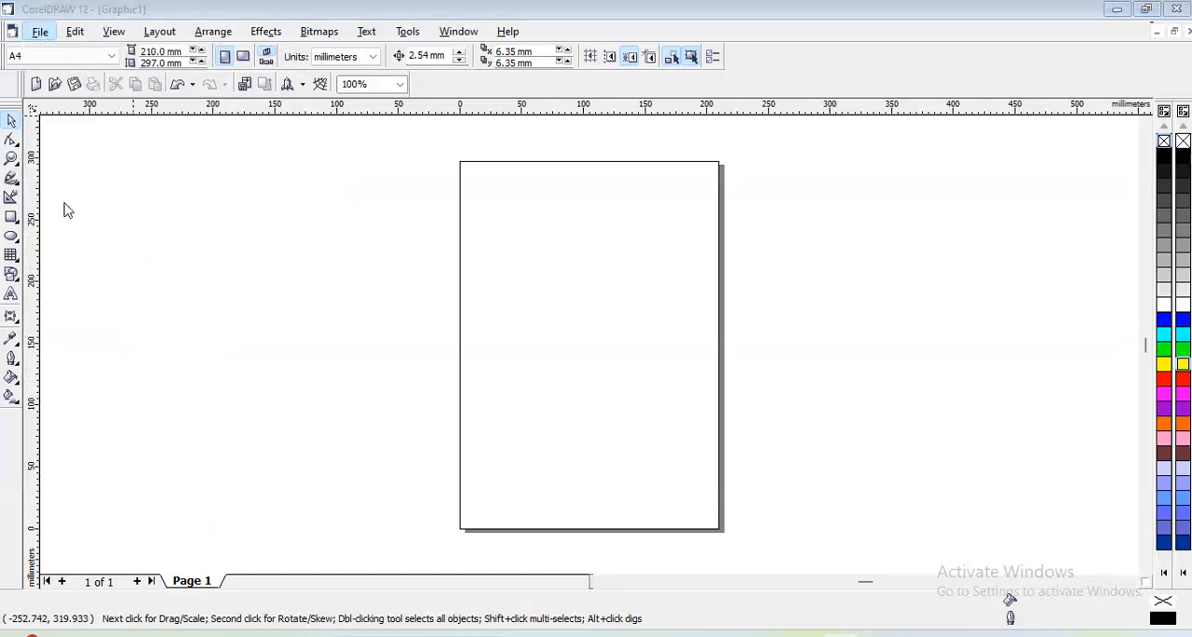
left_click(620, 228)
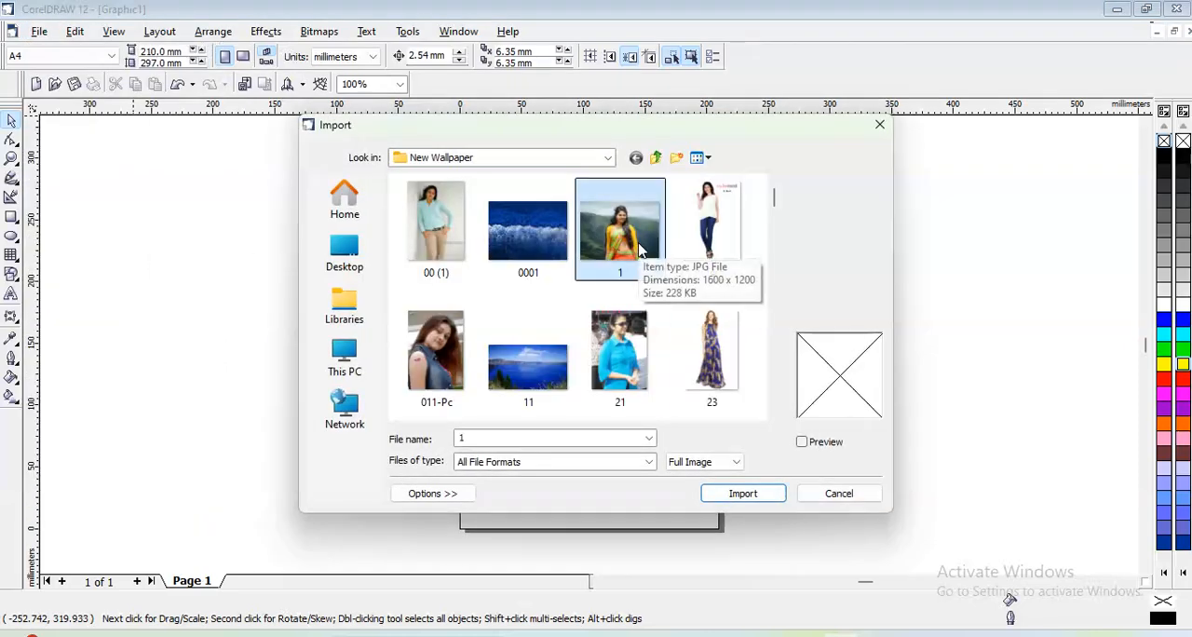
left_click(620, 398)
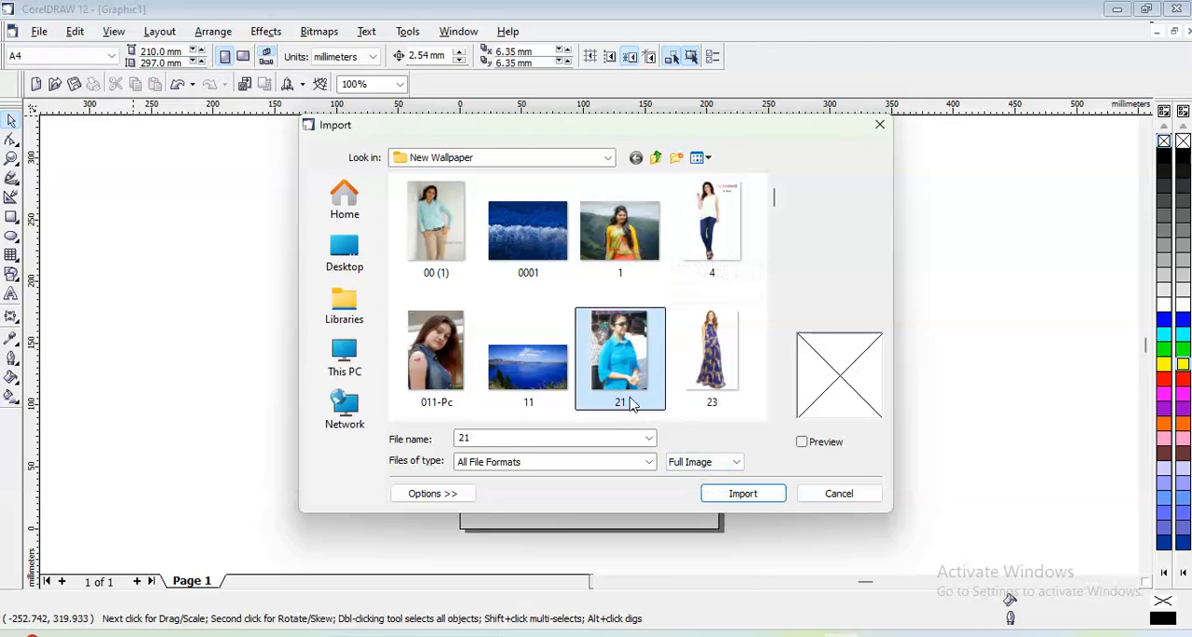
left_click(740, 492)
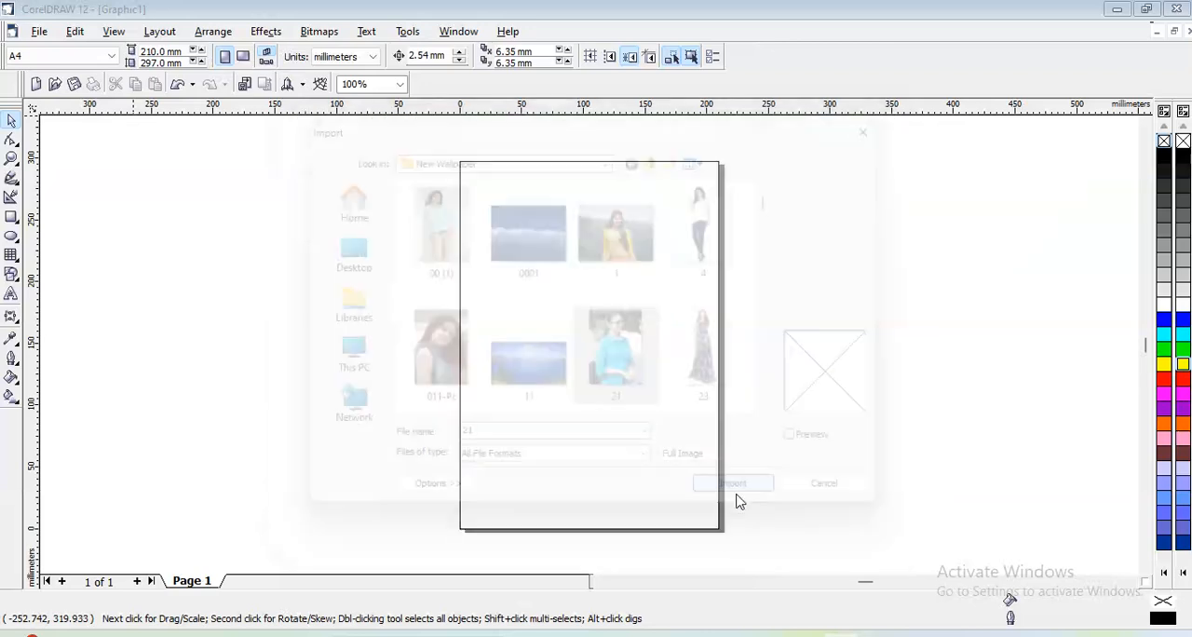
left_click_drag(469, 169, 739, 491)
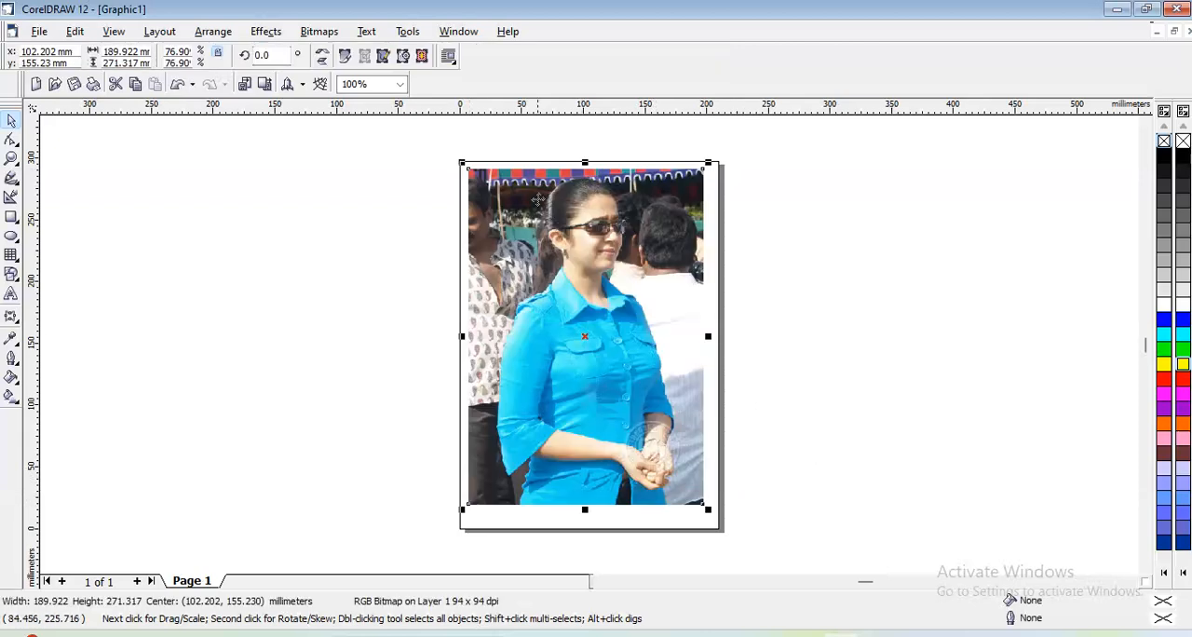
- Open the Lens settings and draw a circle about 99 mm across over the photo's upper-left corner
left_click(272, 32)
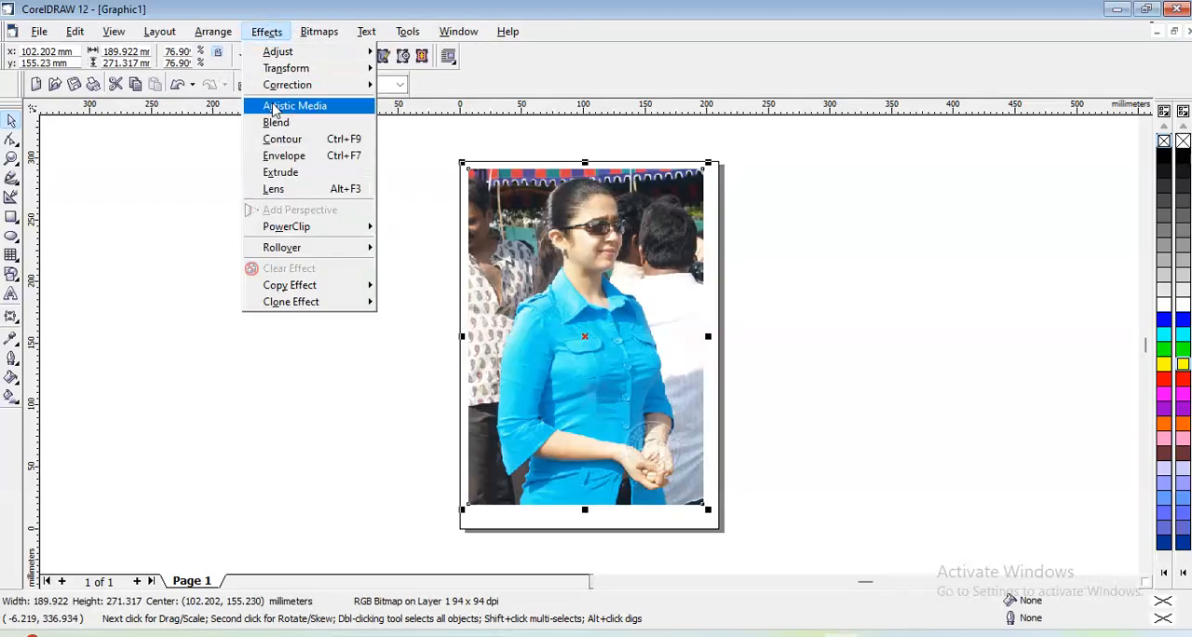
left_click(284, 191)
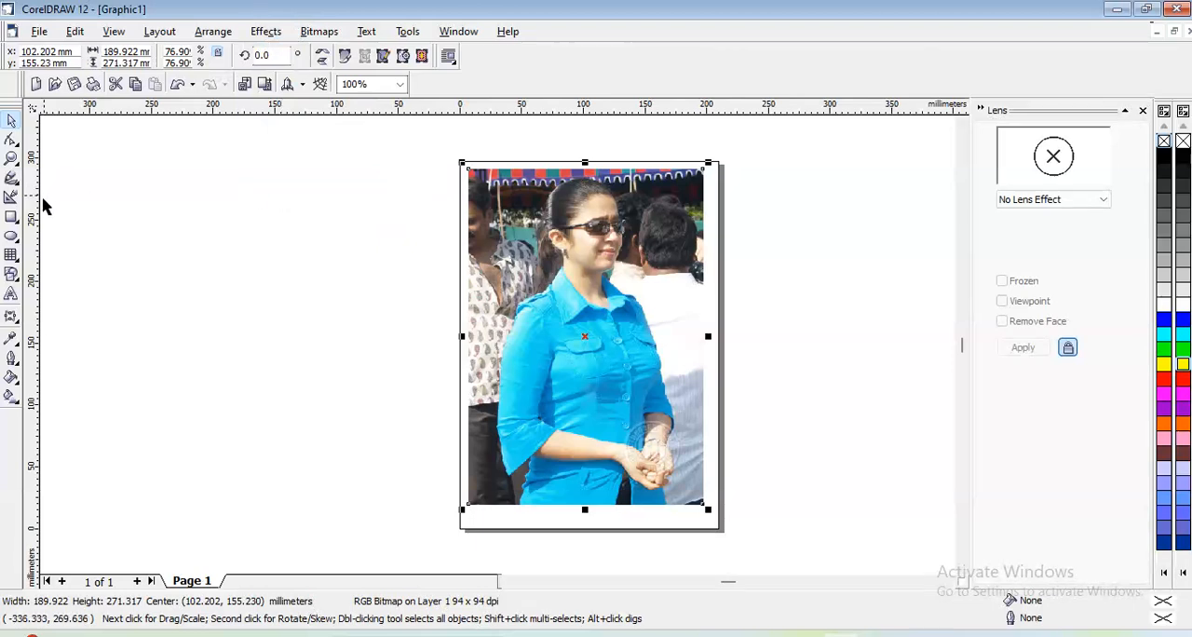
left_click(12, 236)
left_click_drag(407, 159, 529, 281)
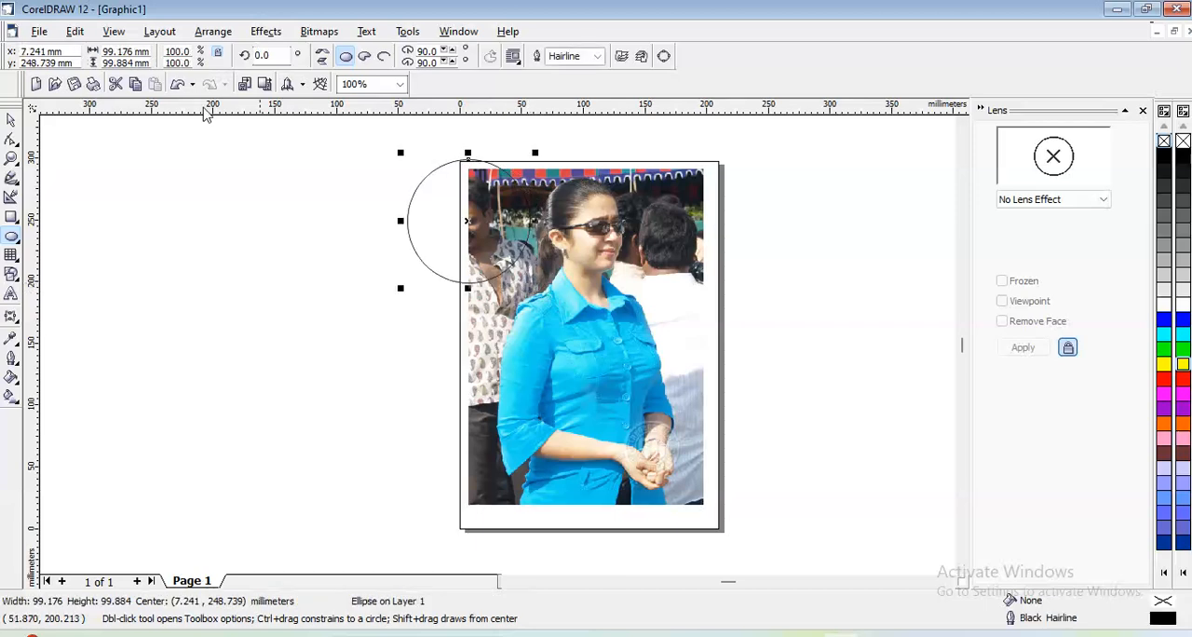
- Move the circle over the woman's face in the photo and fill it with red
key("space")
left_click_drag(497, 223, 610, 238)
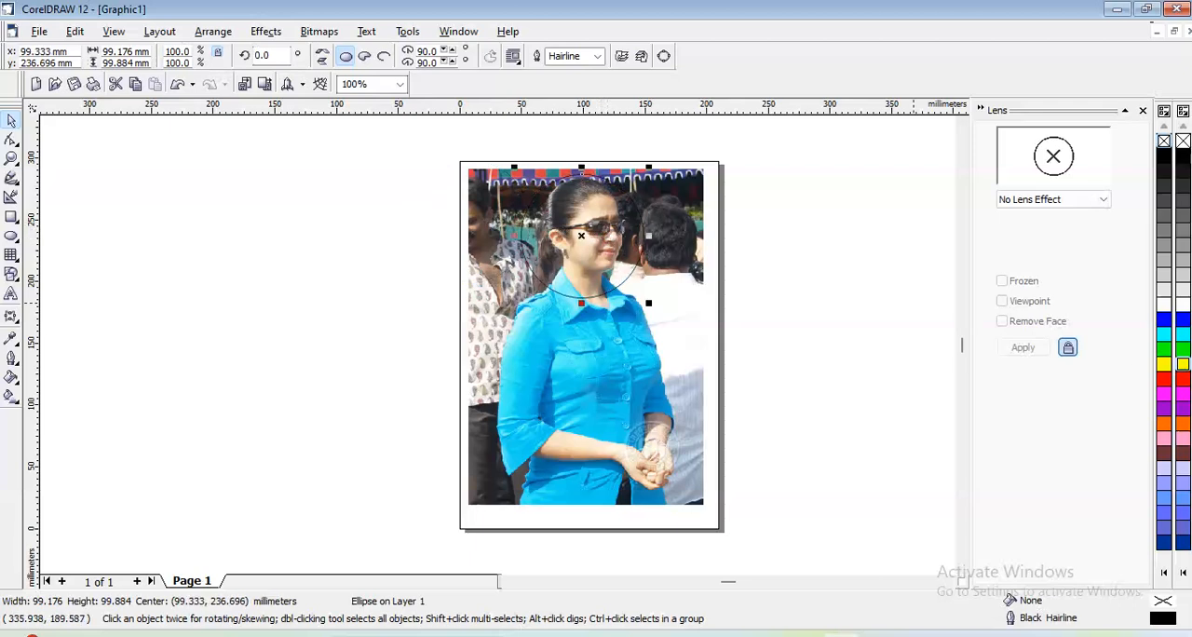
left_click(1182, 379)
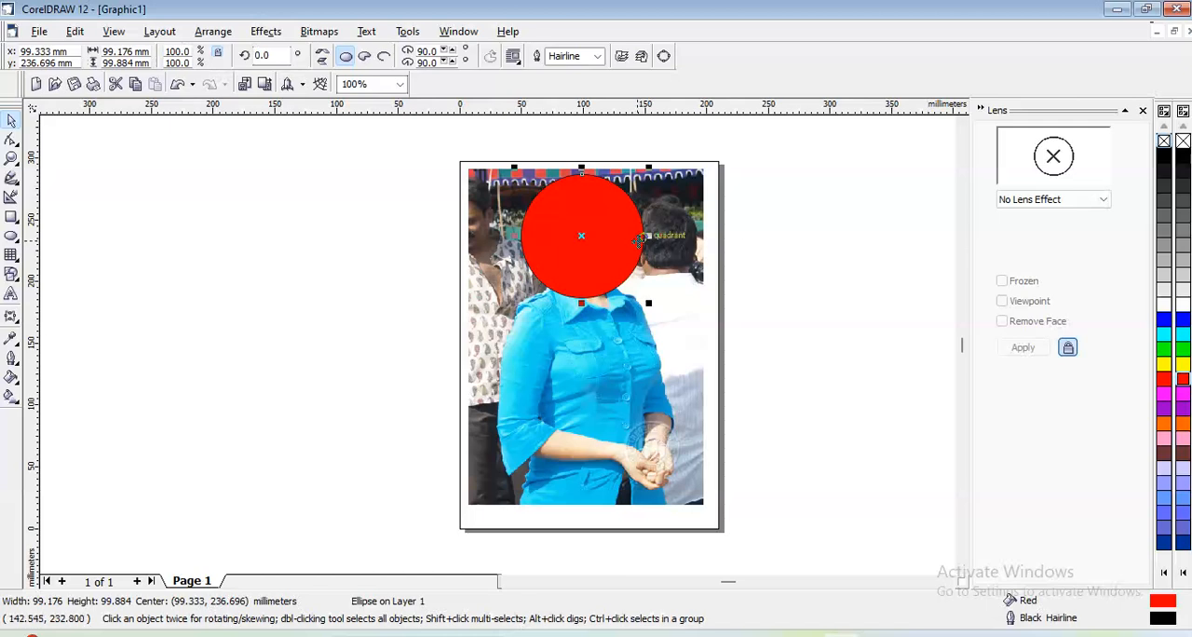
- Apply the Brighten lens to the circle and move it about 21 mm down and 7 mm to the right
left_click(1019, 205)
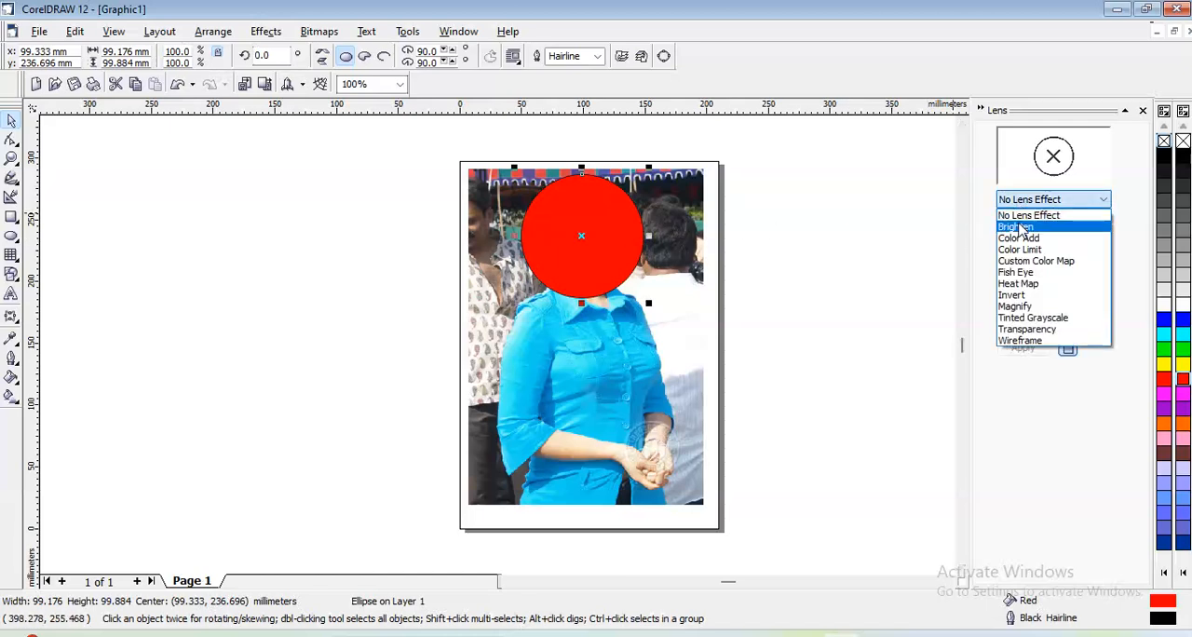
left_click(1021, 227)
left_click_drag(566, 224, 568, 254)
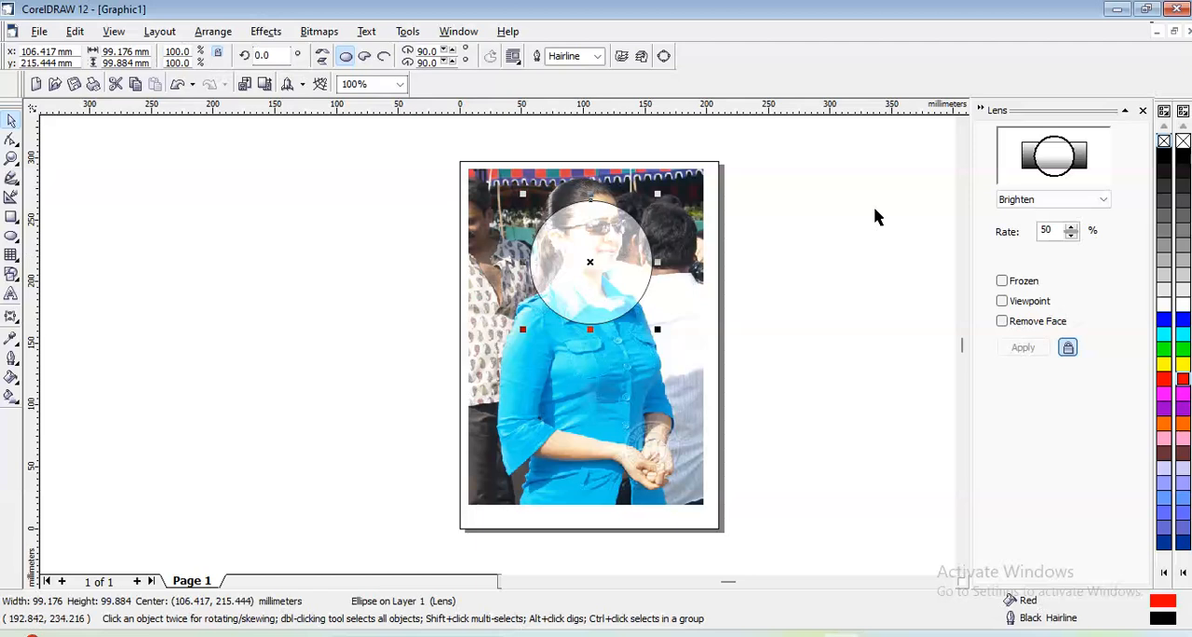
- Change the circle's lens to Color Add and set the lens color to Twilight Blue
left_click(1016, 205)
left_click(1018, 244)
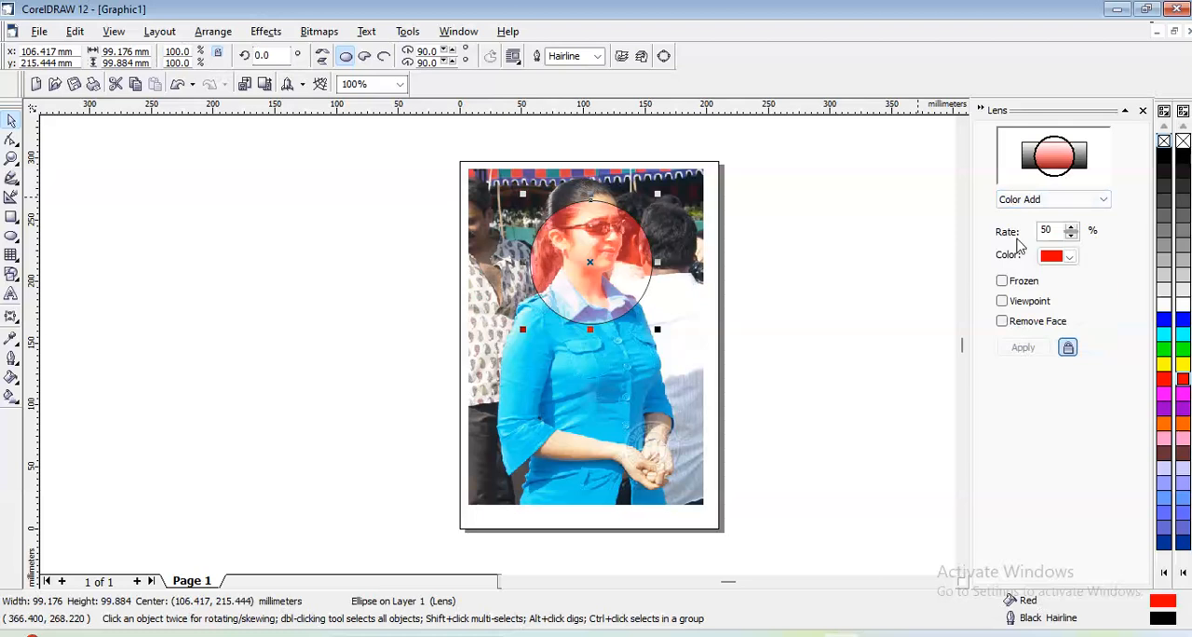
left_click(1061, 257)
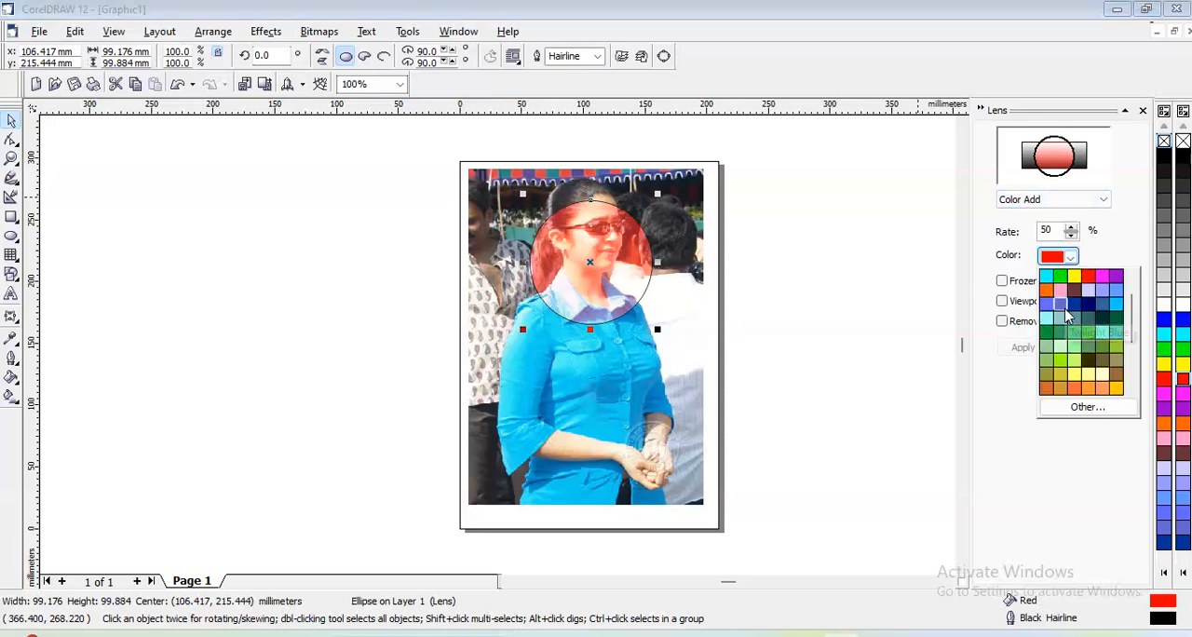
left_click(1061, 303)
- Try Spring Green and Olive Drab as the Color Add lens color, and settle on Neon Red
left_click(1070, 260)
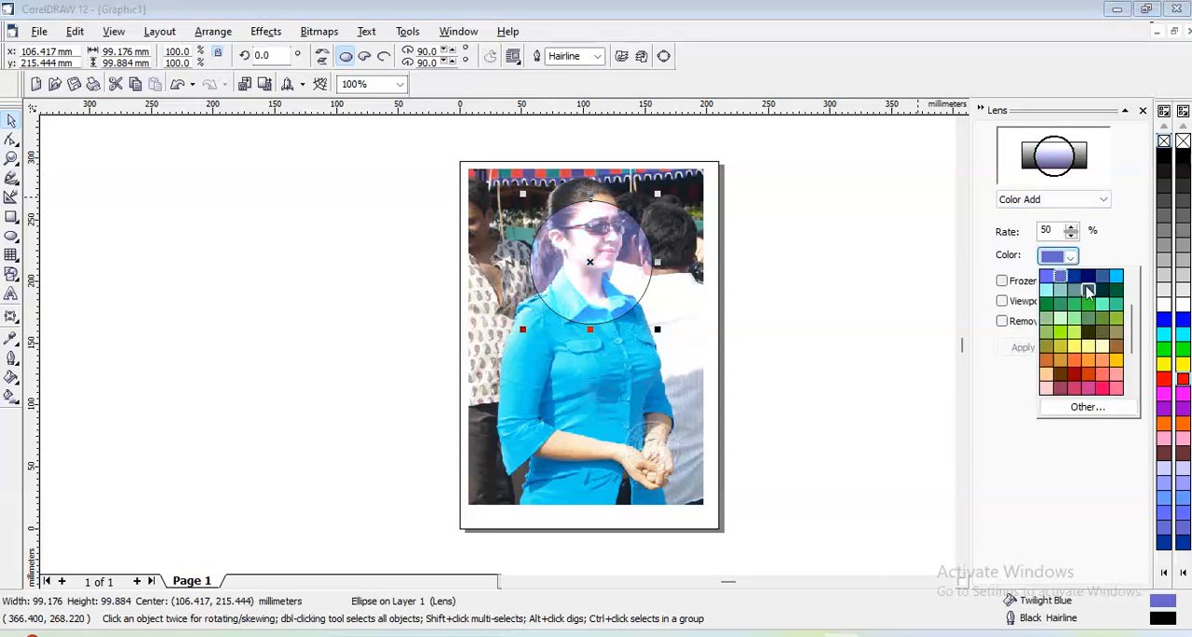
left_click(1089, 306)
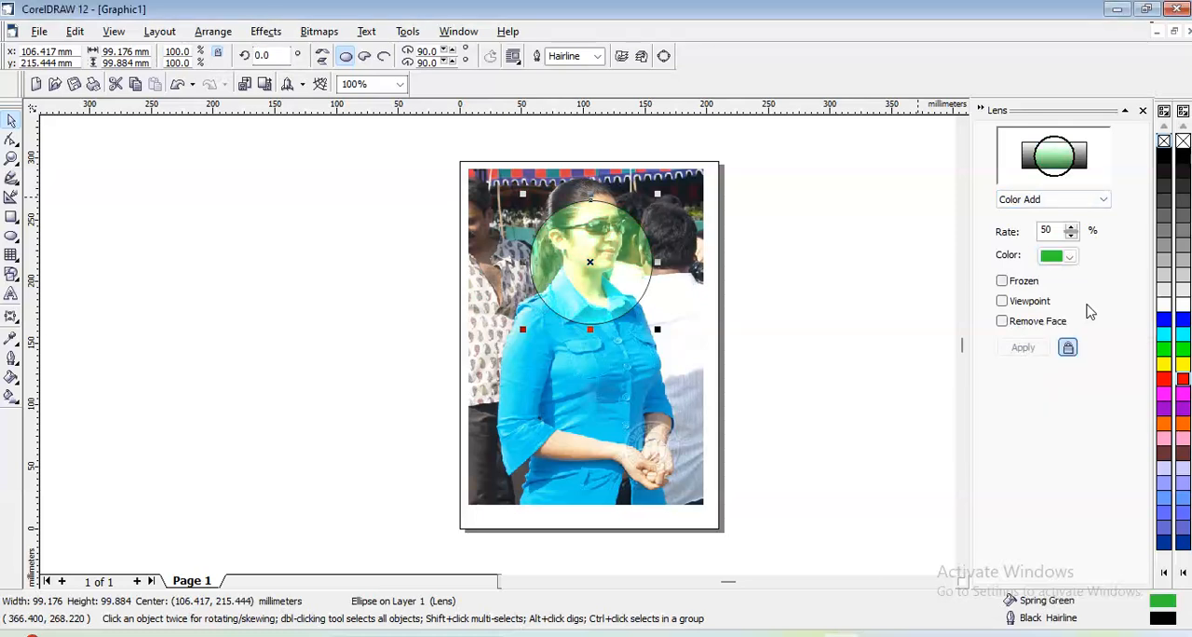
left_click(1067, 258)
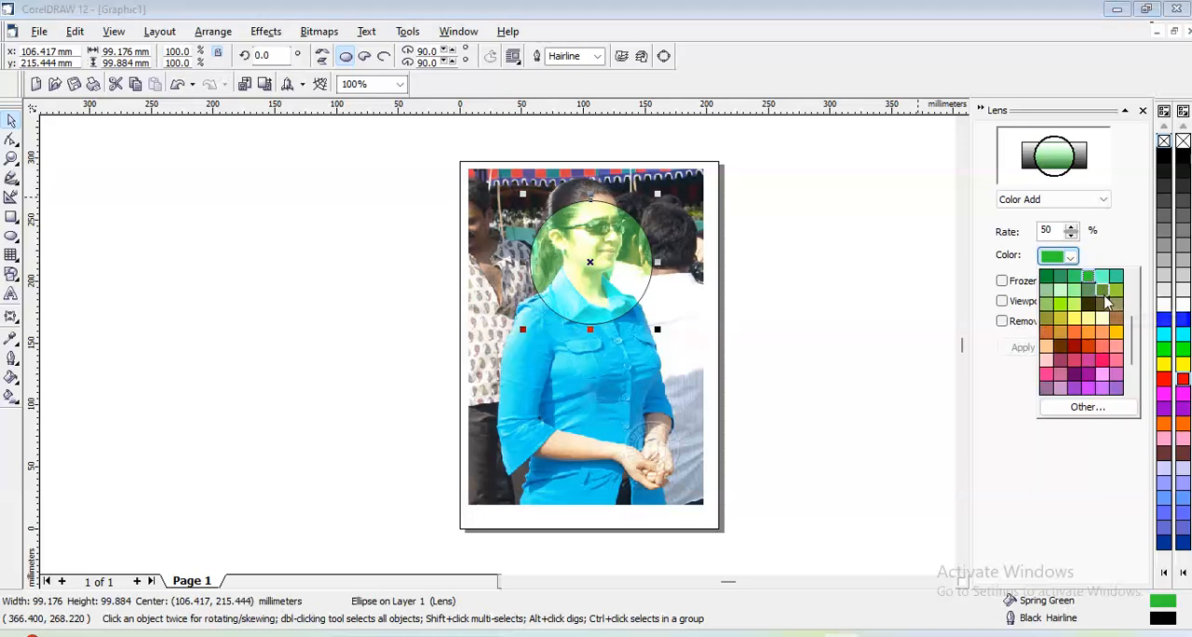
left_click(1101, 304)
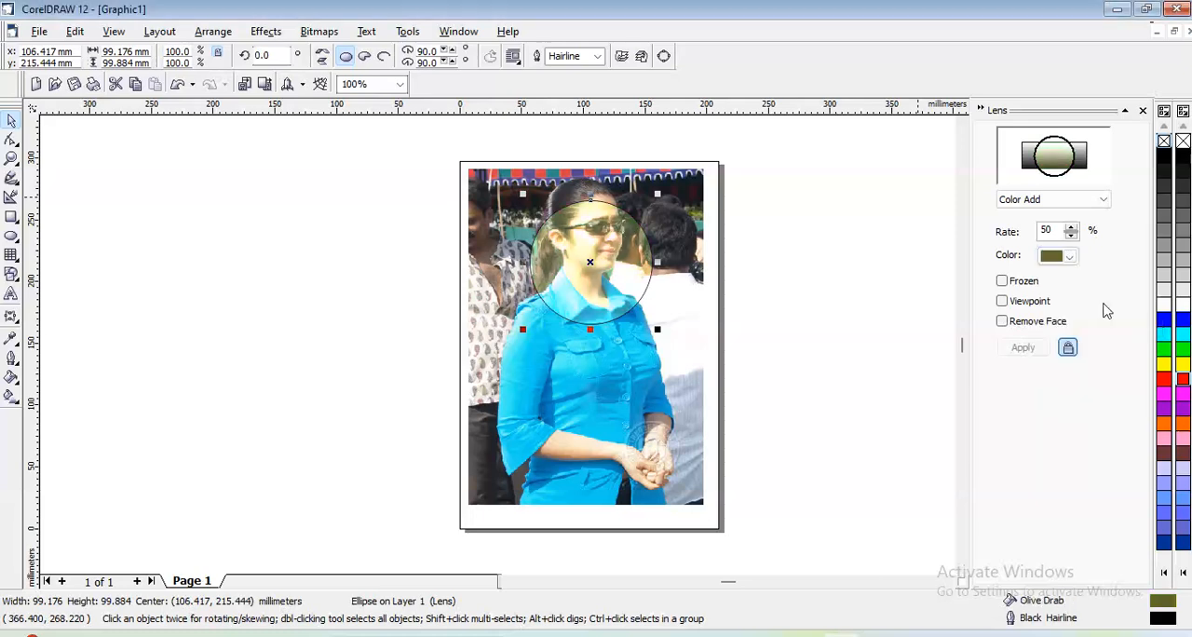
left_click(1070, 259)
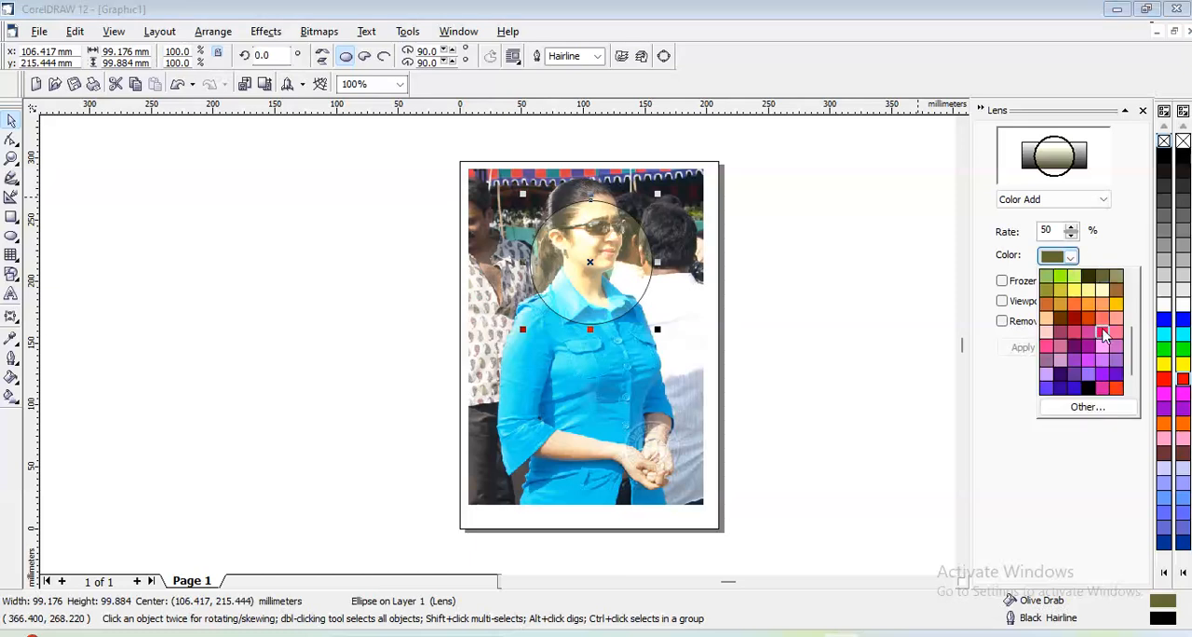
left_click(1103, 332)
- Apply the Color Limit lens to the circle, and switch it to Custom Color Map
left_click(1042, 201)
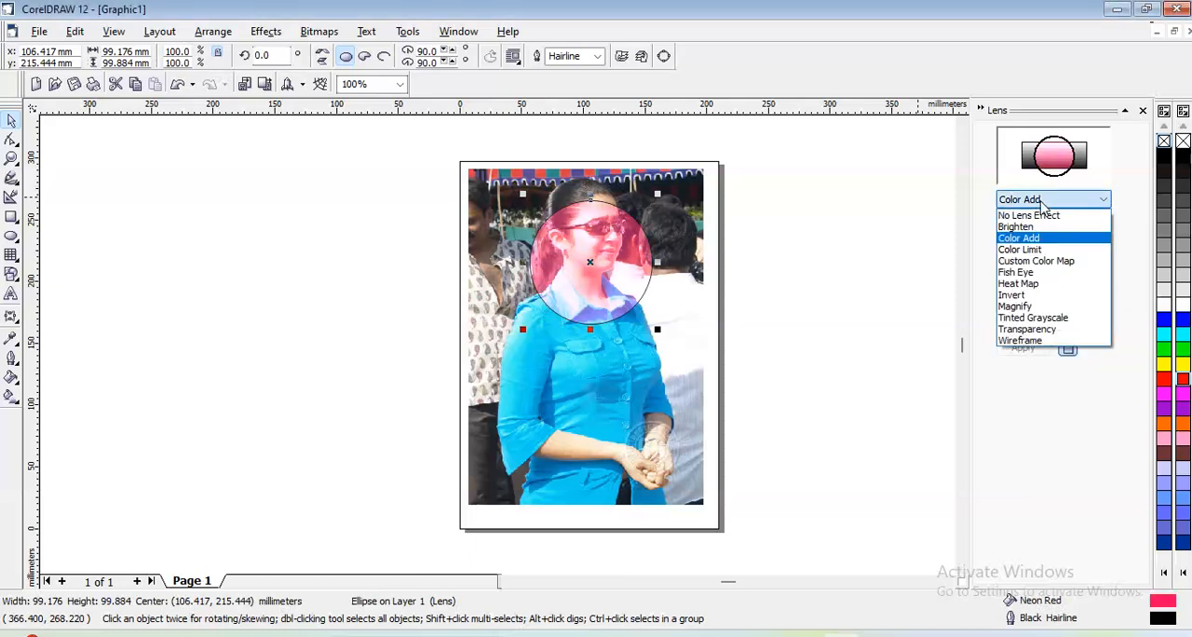
left_click(1033, 250)
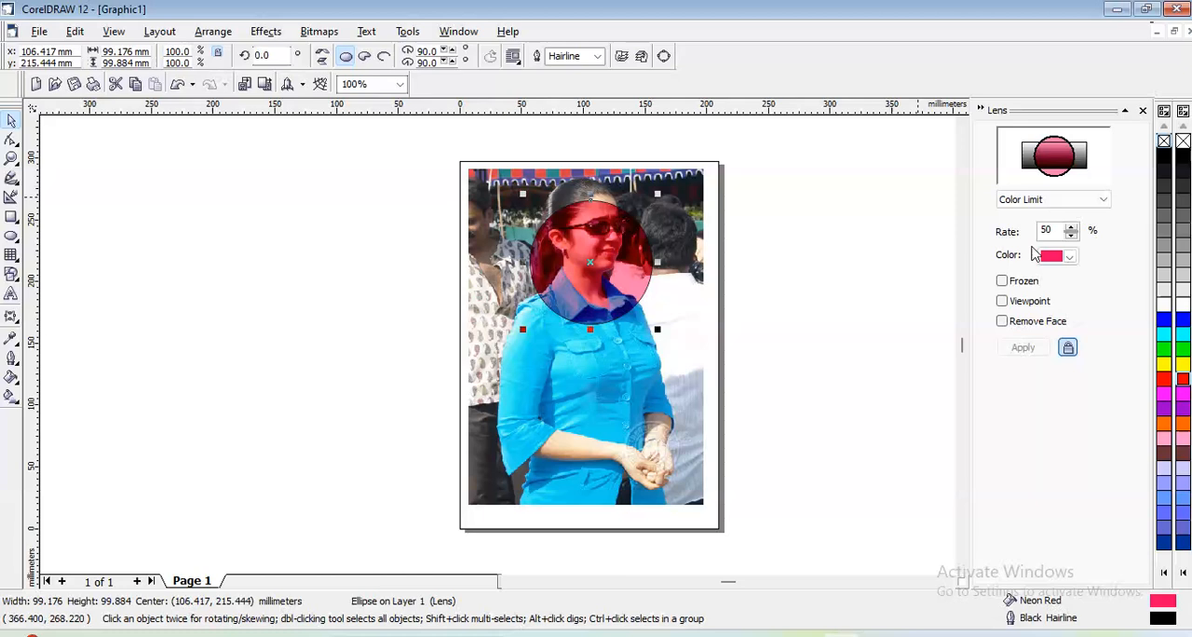
left_click(1030, 201)
left_click(1026, 261)
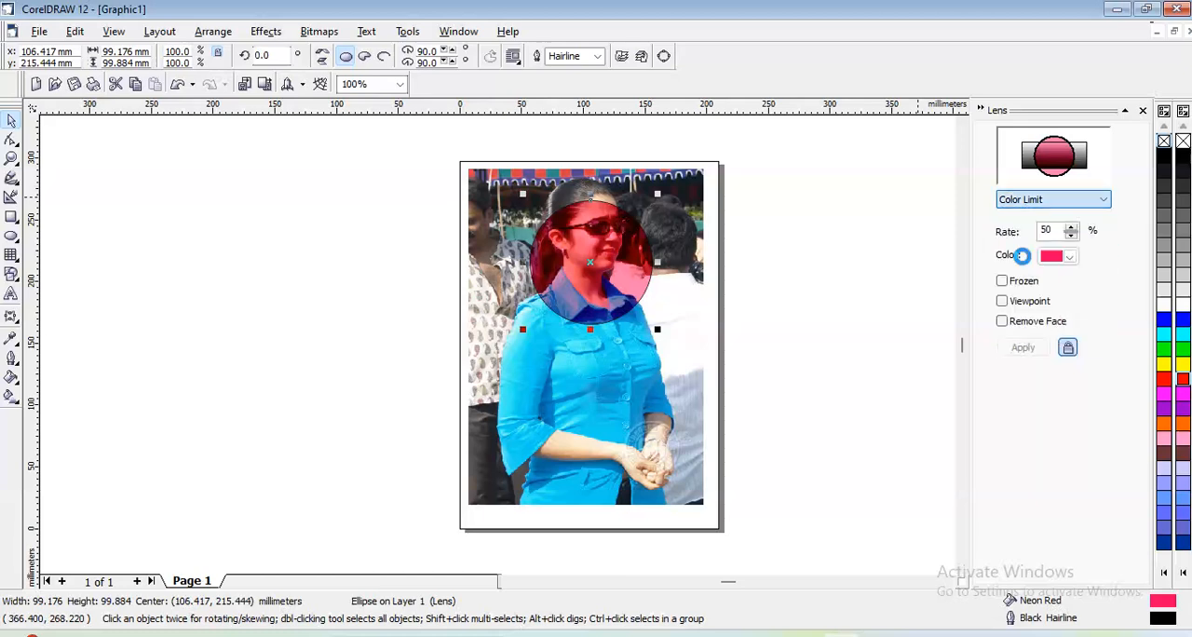
- Keep Custom Color Map as the lens and move the circle about 26 mm up over the woman's head
left_click(1029, 205)
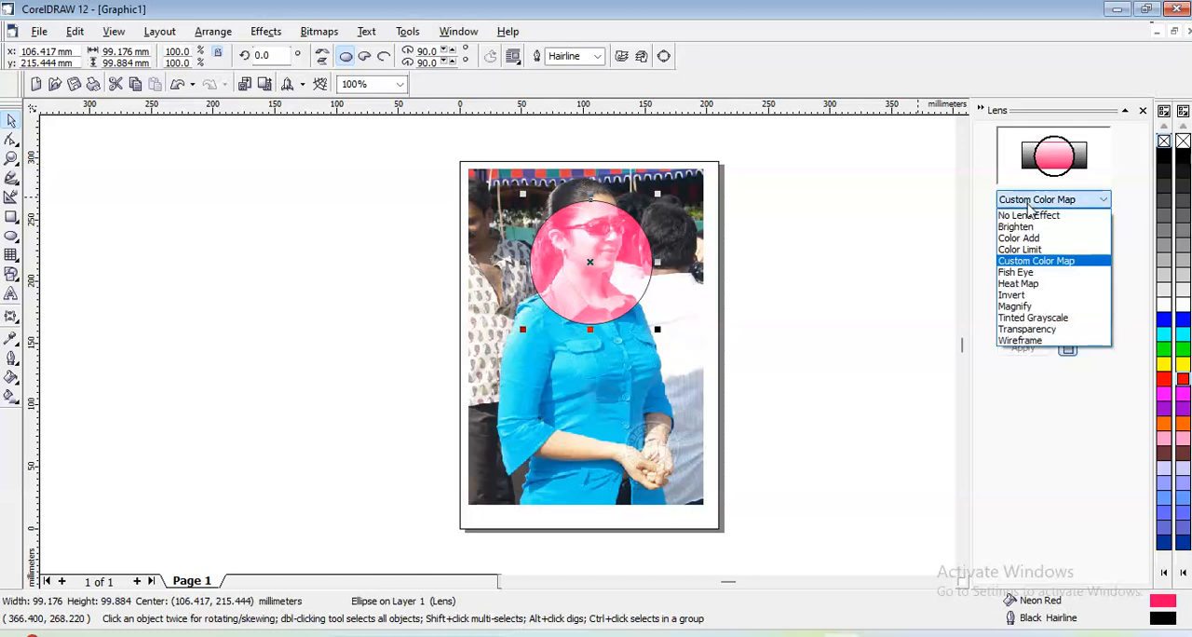
left_click(1026, 264)
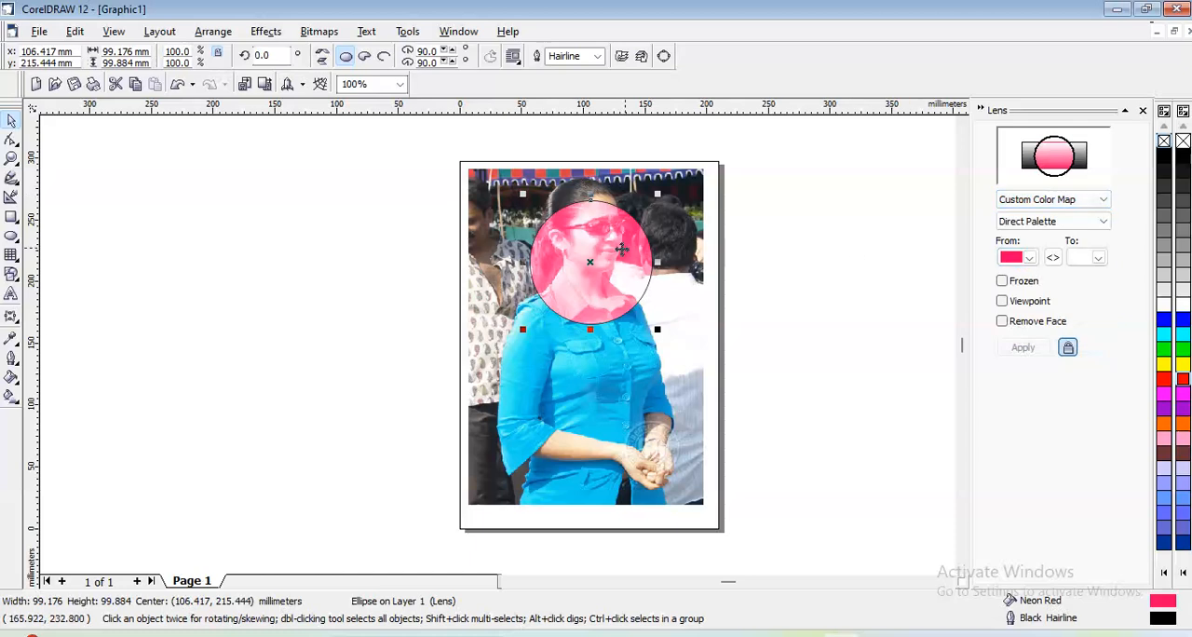
left_click_drag(618, 252, 616, 220)
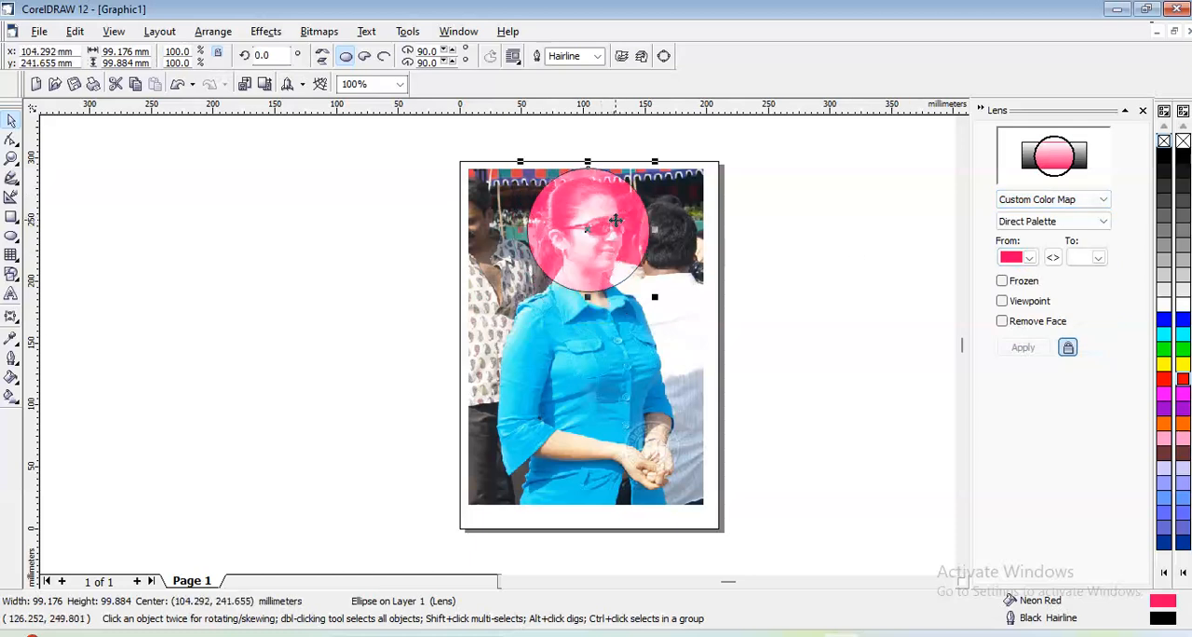
- Apply the Fish Eye lens to the circle, and switch it to Heat Map
left_click(1000, 201)
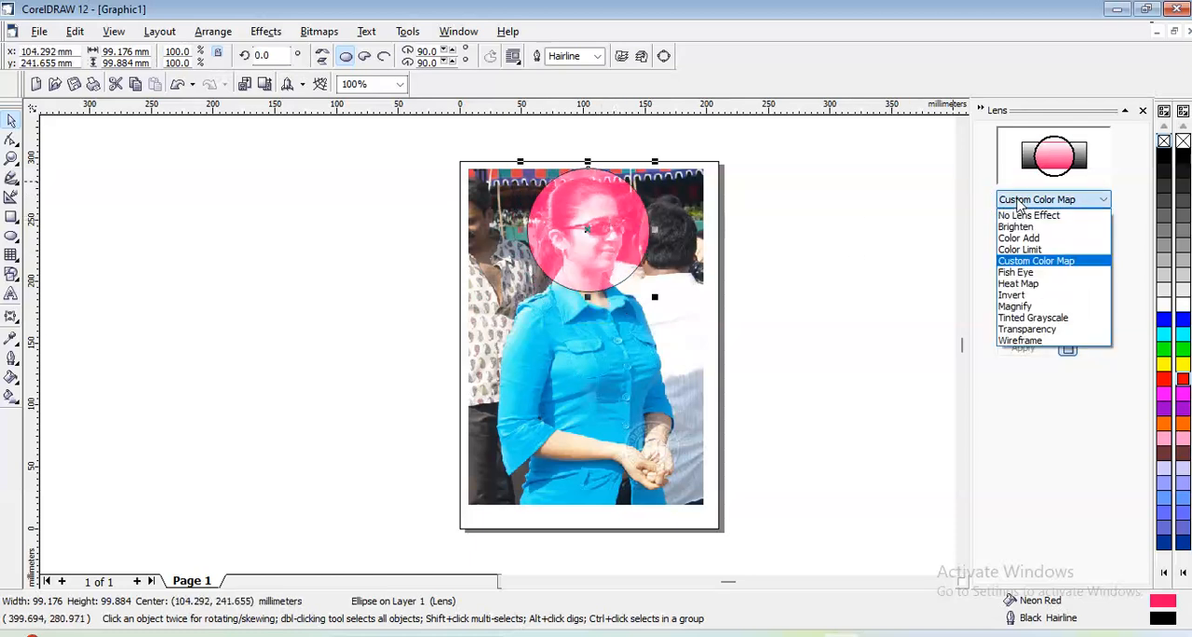
left_click(1024, 272)
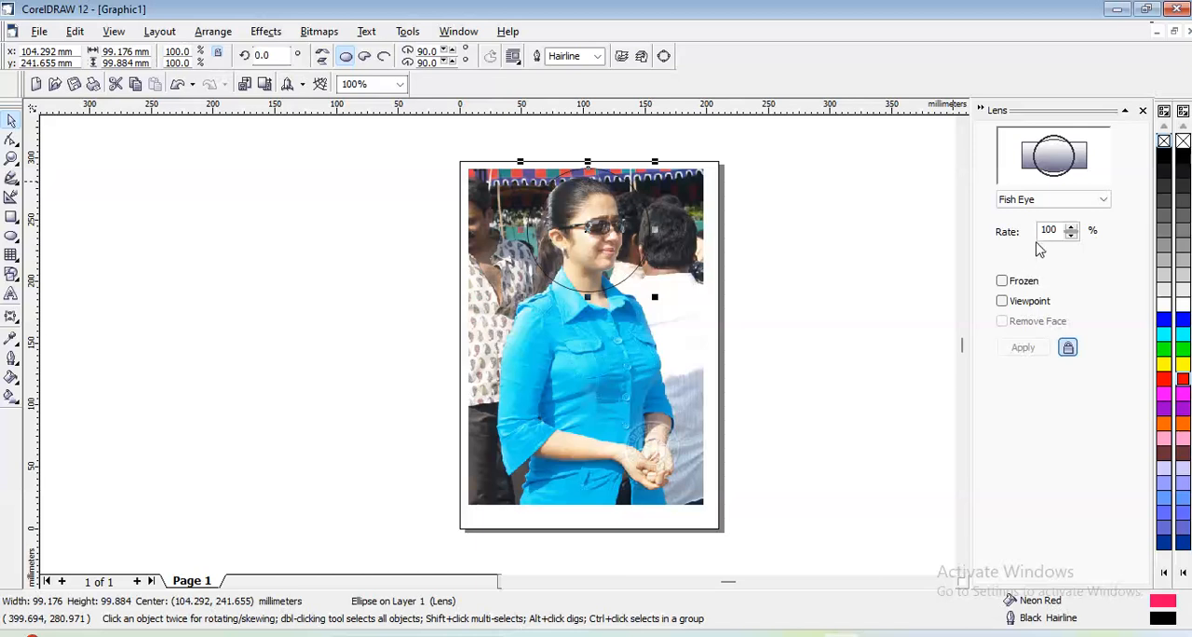
left_click(1031, 201)
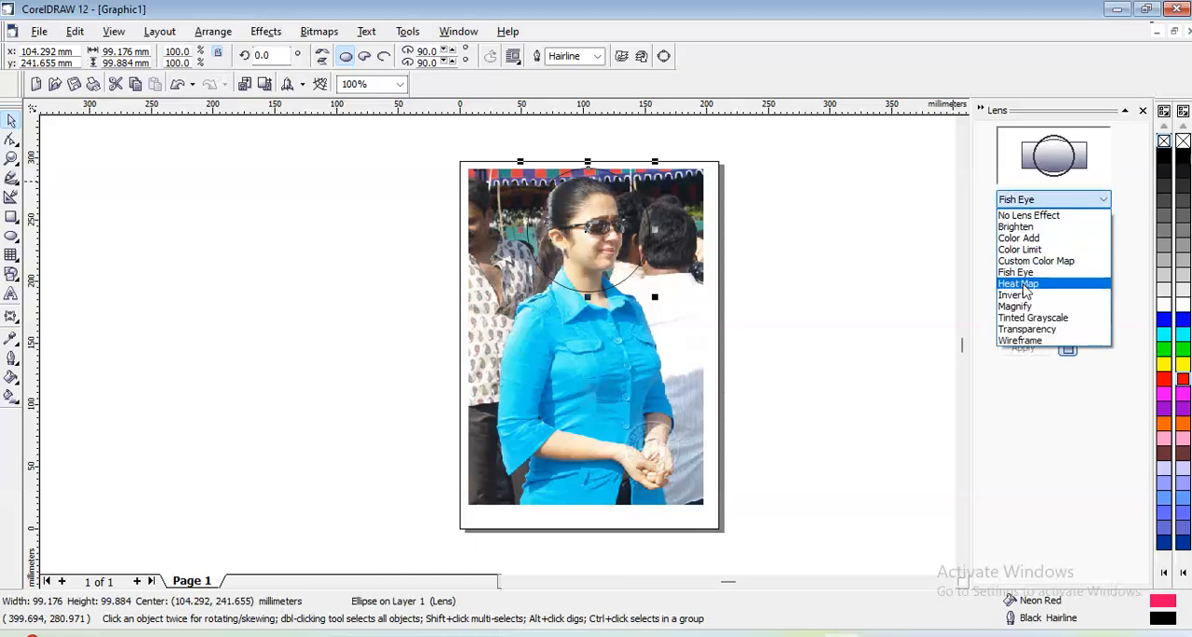
left_click(1018, 283)
- Switch the circle's lens from Heat Map to Invert and reposition the circle about 5 mm higher over the woman's head
mouse_move(623, 258)
left_mouse_down()
mouse_move(707, 252)
mouse_move(555, 266)
mouse_move(530, 246)
mouse_move(624, 269)
left_mouse_up()
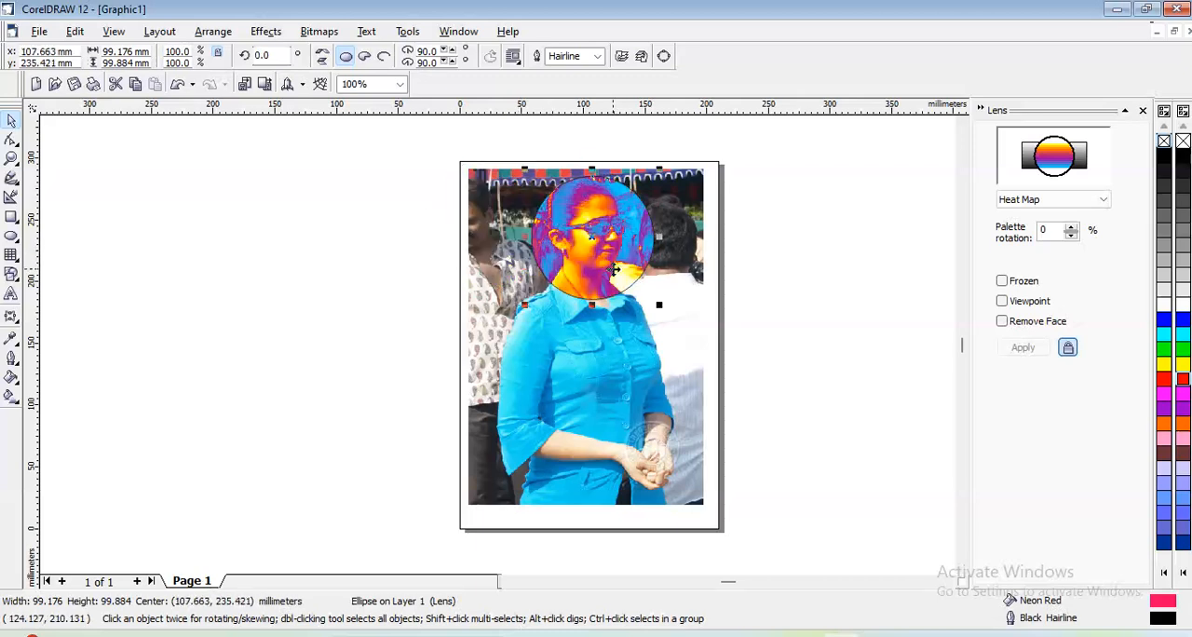
left_click(1018, 199)
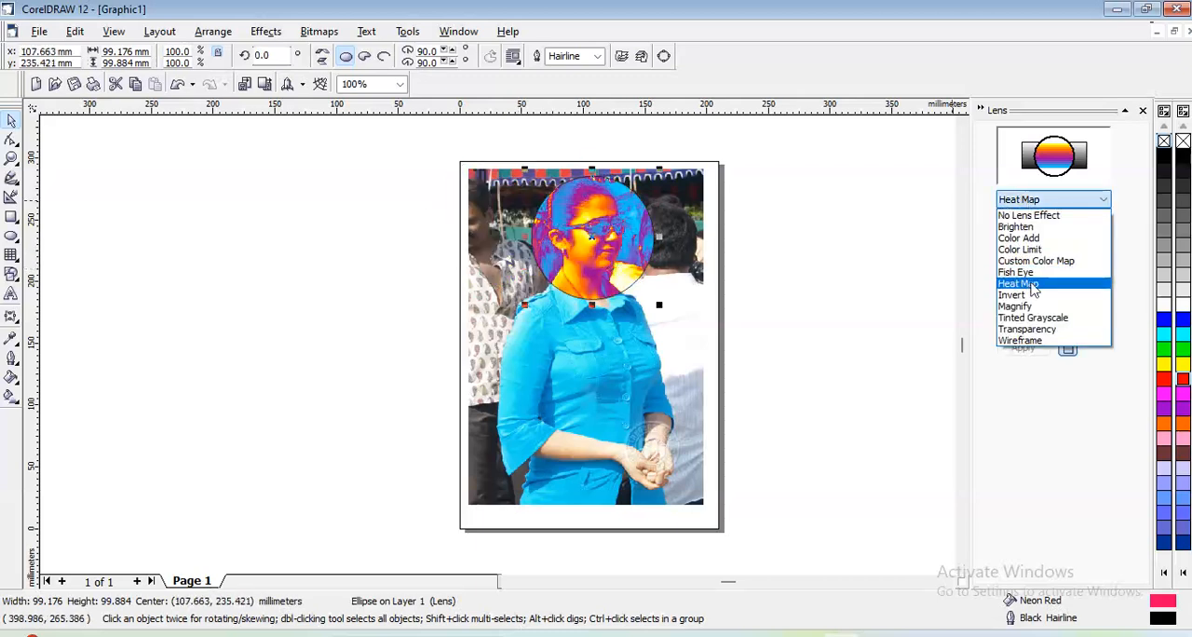
left_click(1022, 295)
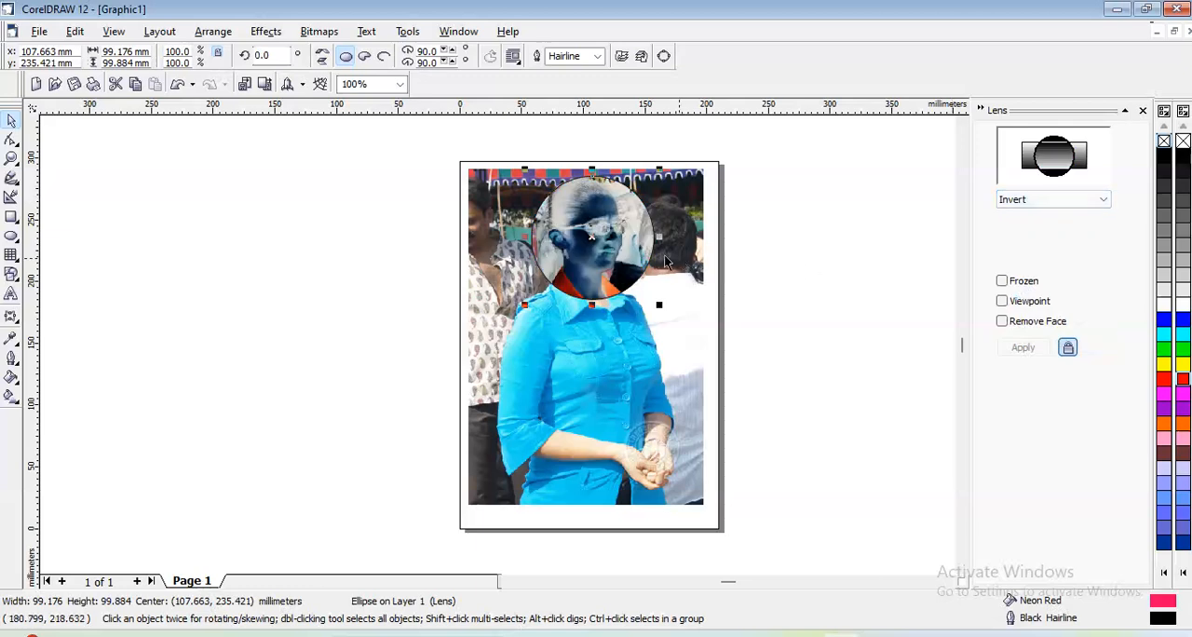
mouse_move(628, 244)
left_mouse_down()
mouse_move(593, 275)
mouse_move(625, 284)
mouse_move(624, 223)
left_mouse_up()
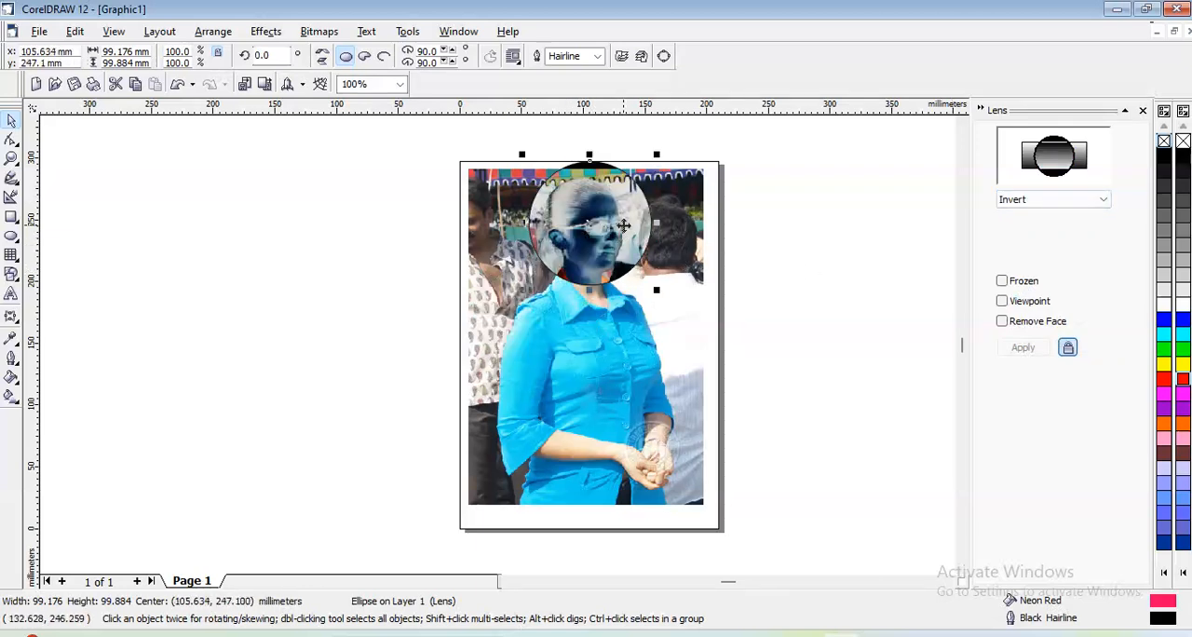
- Apply the Magnify lens to the circle and move it around the photo, ending over the woman's face
left_click(1043, 200)
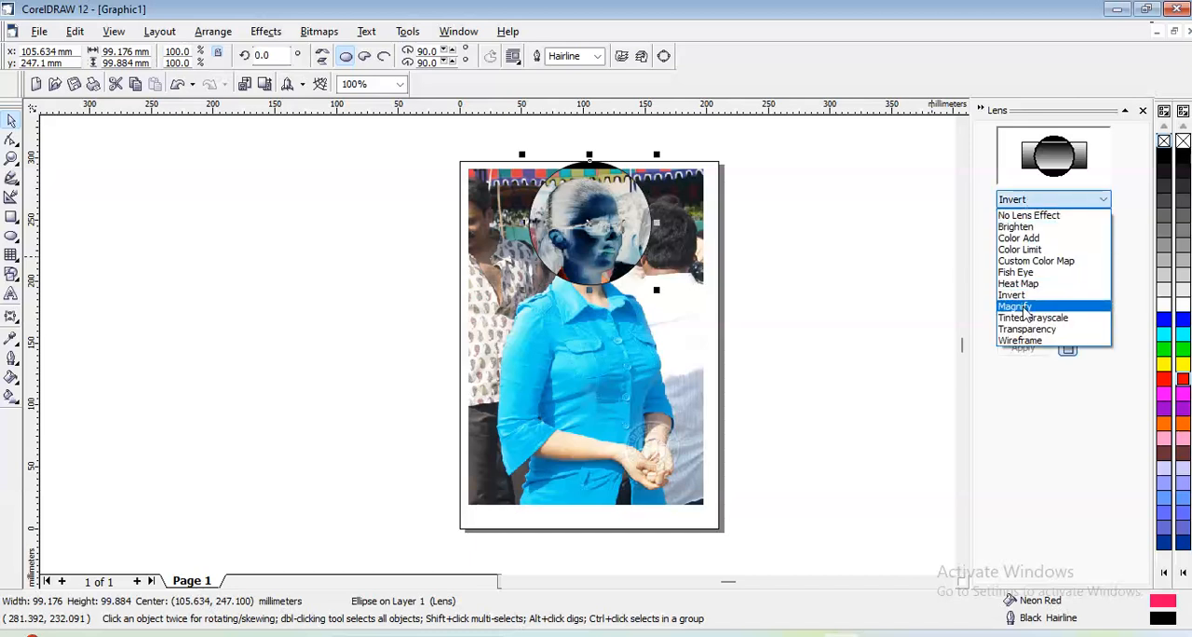
left_click(1017, 306)
left_click_drag(571, 241, 619, 269)
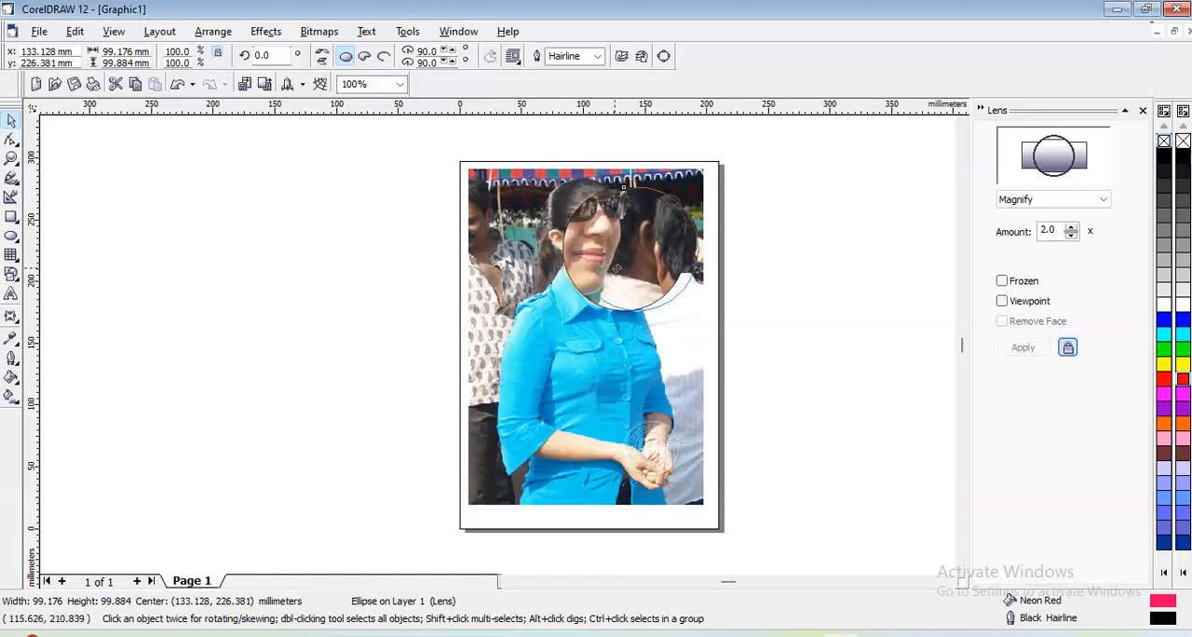
left_click_drag(654, 471, 546, 245)
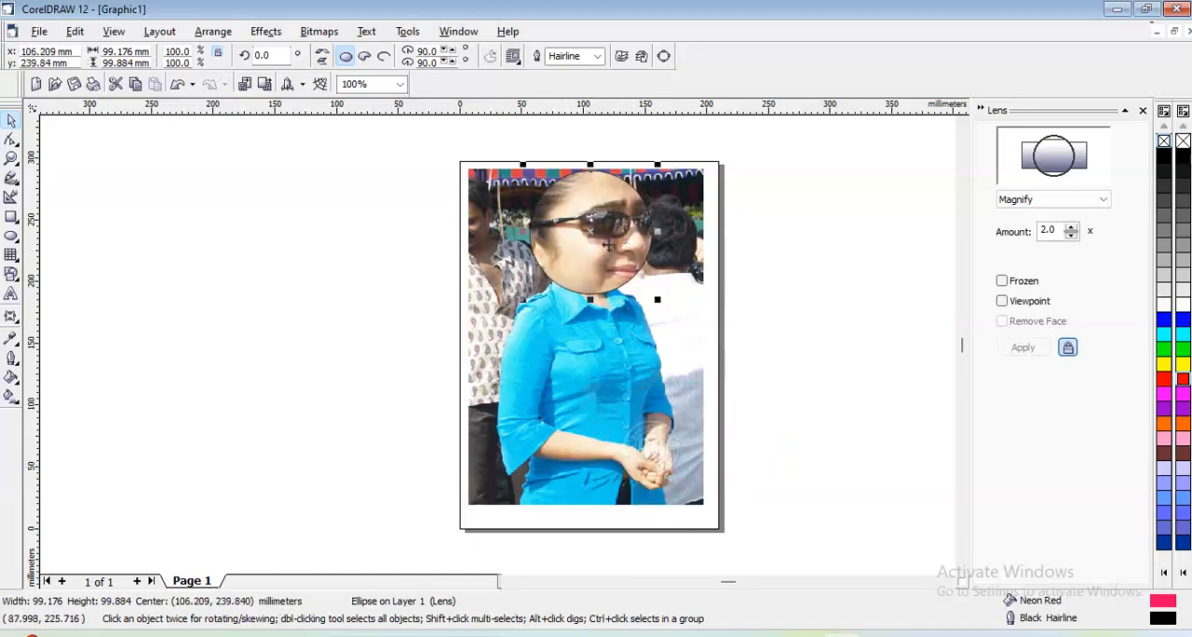
- Try a Magnify lens amount of 3.0x on the circle, and settle on 1.9x
left_click(1041, 201)
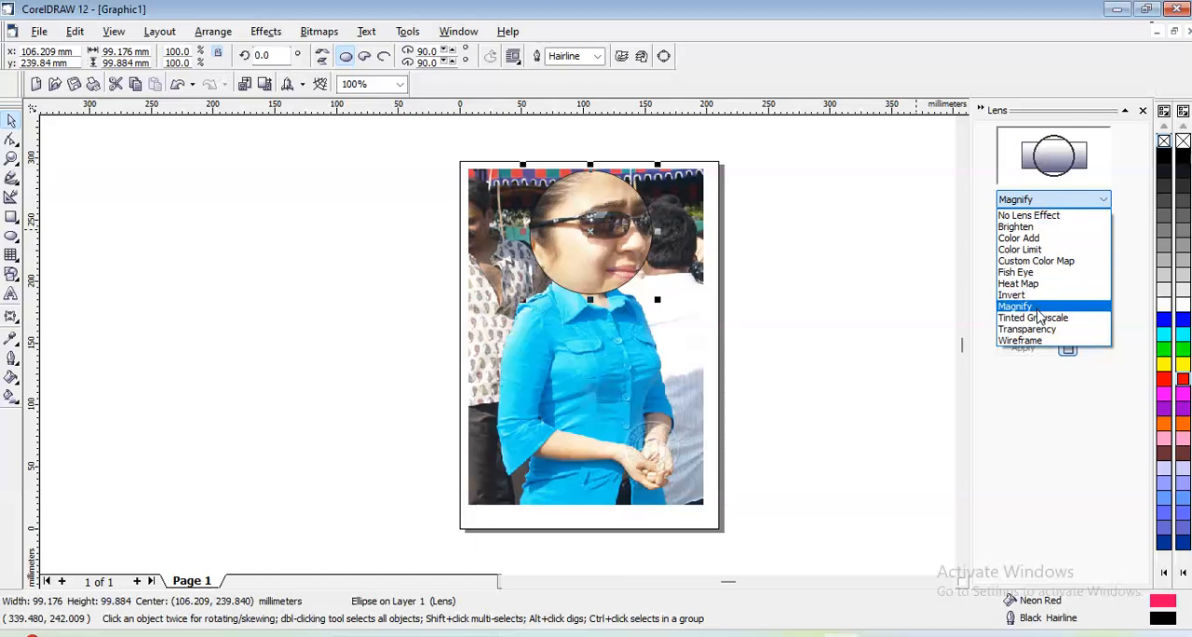
left_click(971, 259)
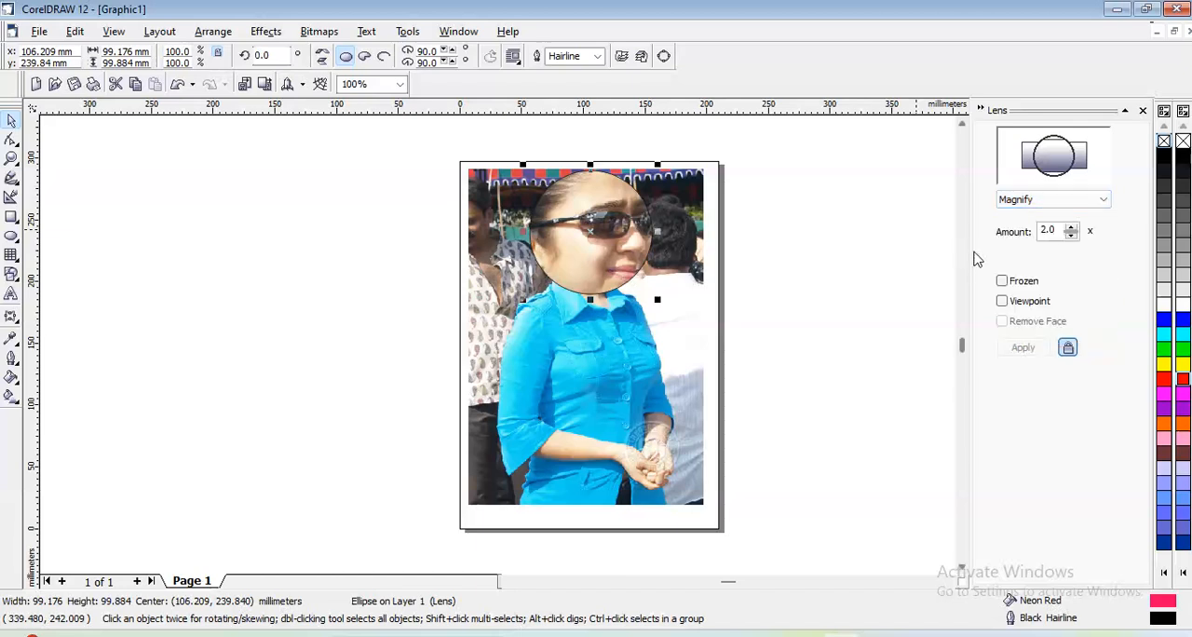
left_click(1071, 228)
left_click(1072, 228)
left_click(1071, 228)
left_click(1072, 228)
left_click(1072, 228)
left_click(1071, 228)
left_click(1072, 228)
left_click(1071, 228)
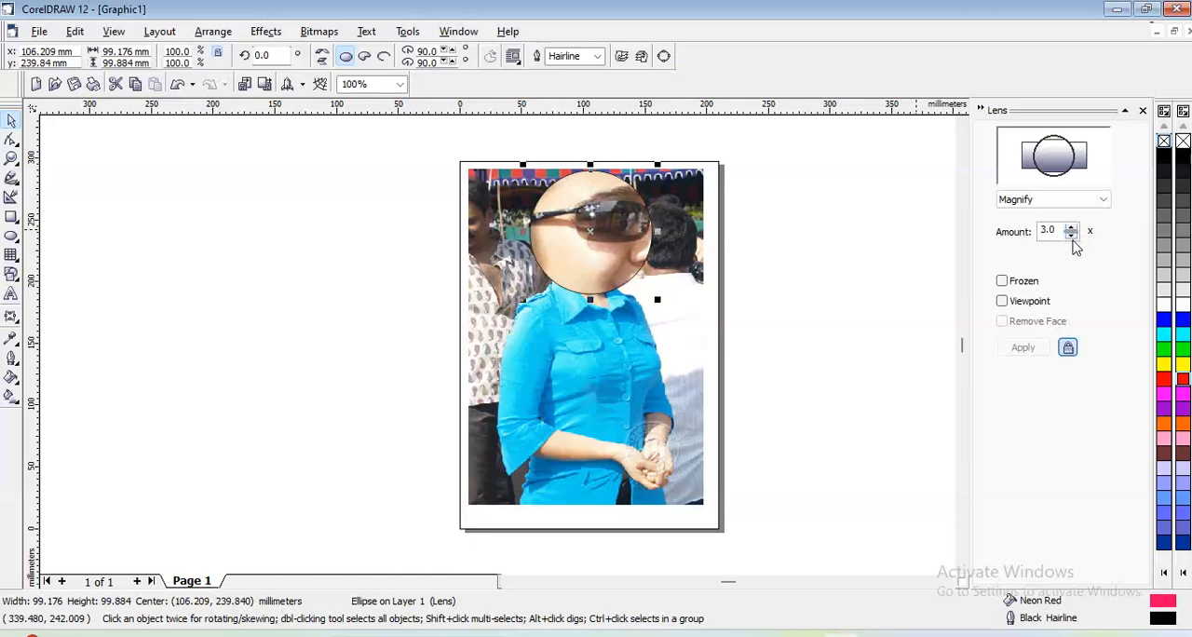
left_click(1071, 233)
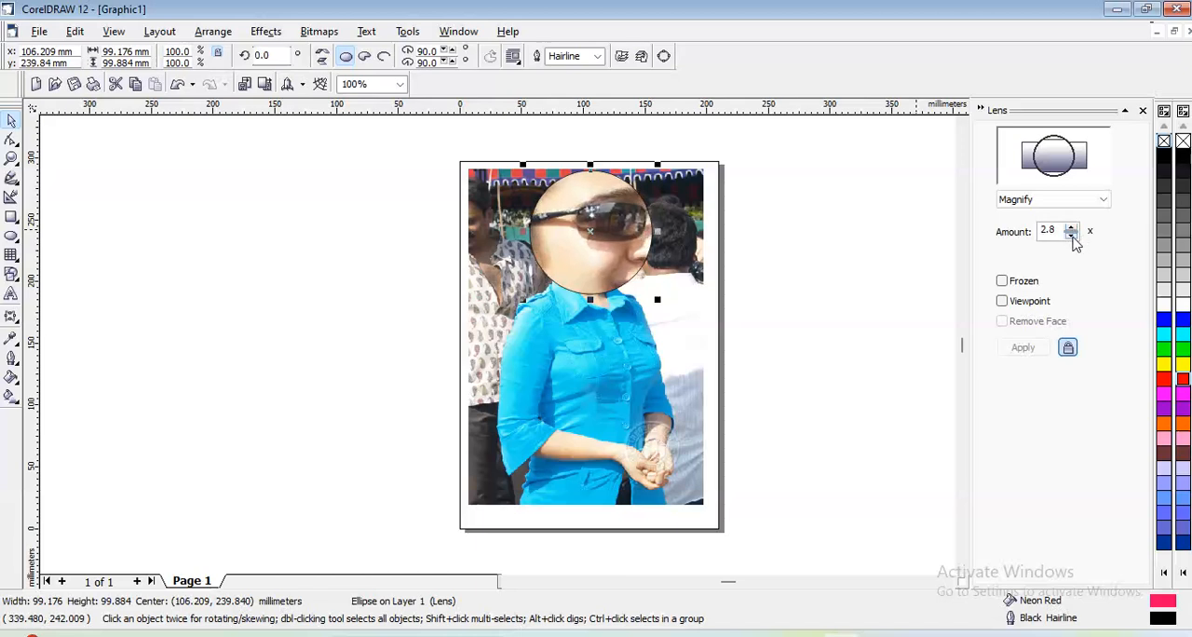
left_click(1072, 233)
left_click(1071, 234)
left_click(1072, 234)
left_click(1071, 234)
left_click(1072, 234)
left_click(1072, 234)
left_click(1071, 234)
left_click(1073, 235)
left_click(1072, 235)
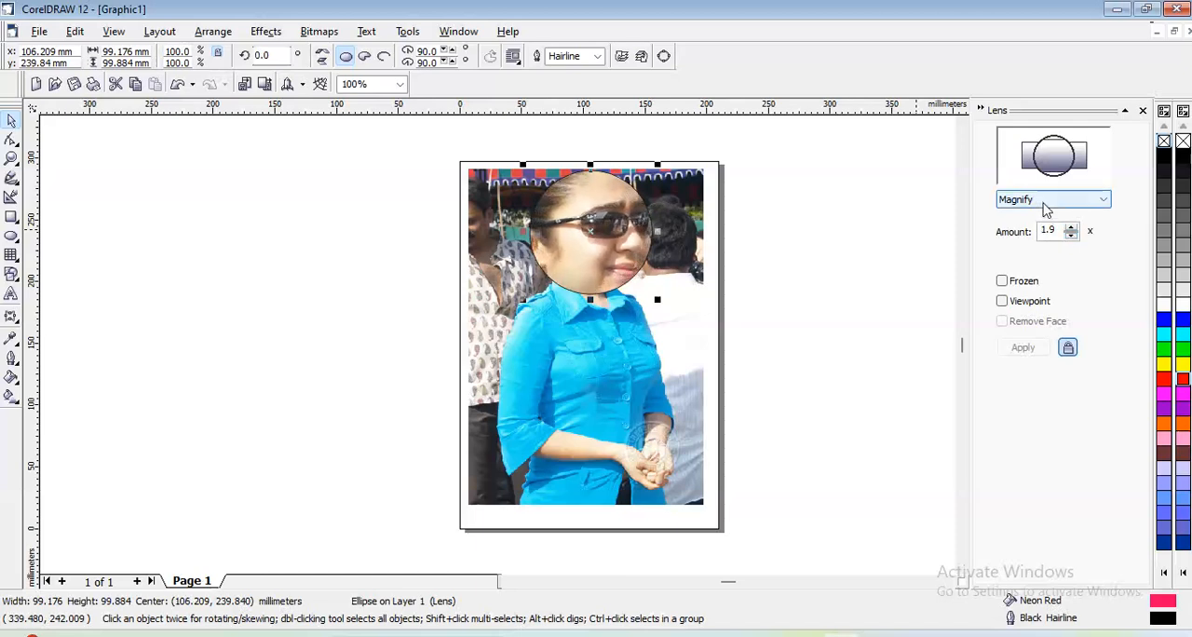
- Try the Tinted Grayscale and Transparency lenses on the circle, and switch it to Wireframe
left_click(1045, 203)
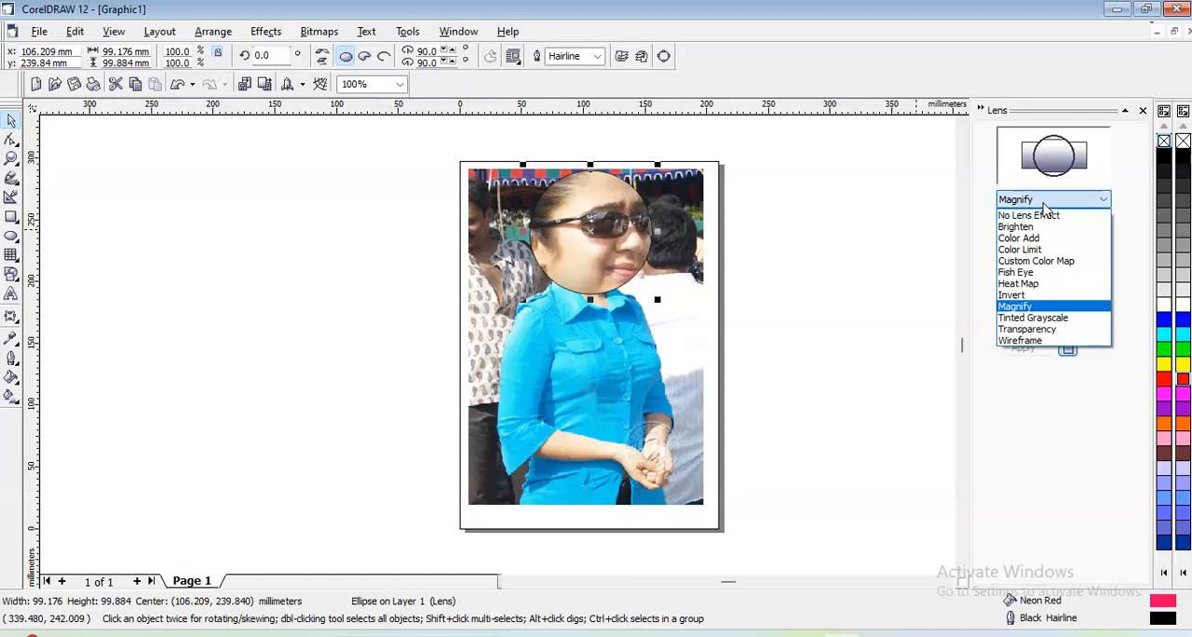
left_click(1041, 319)
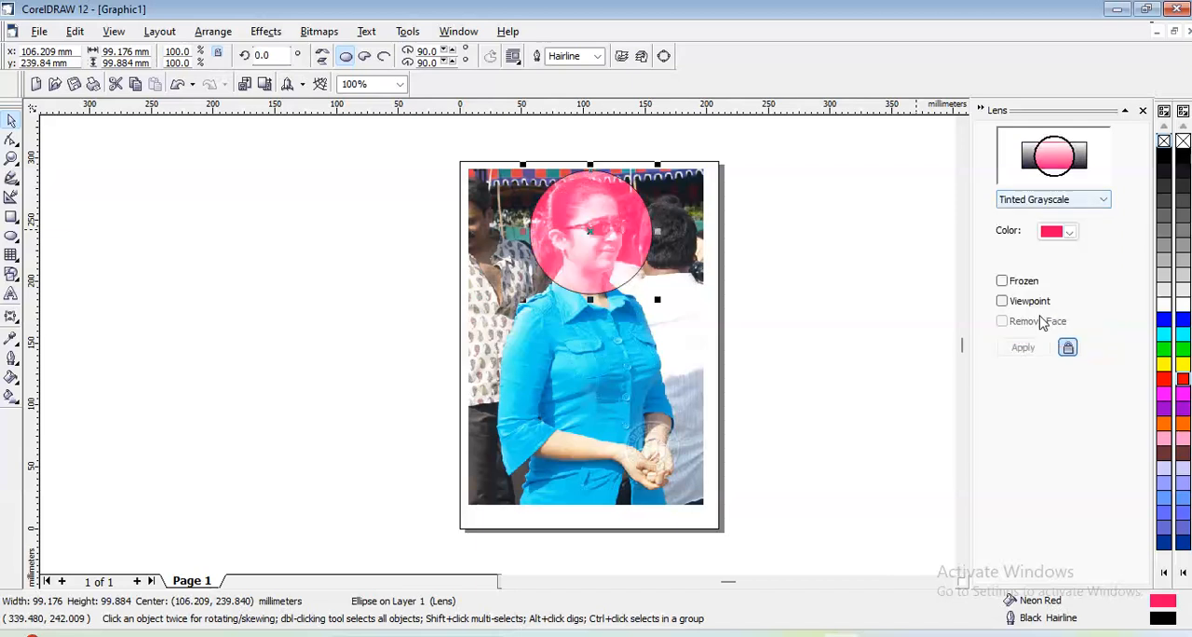
left_click(1024, 200)
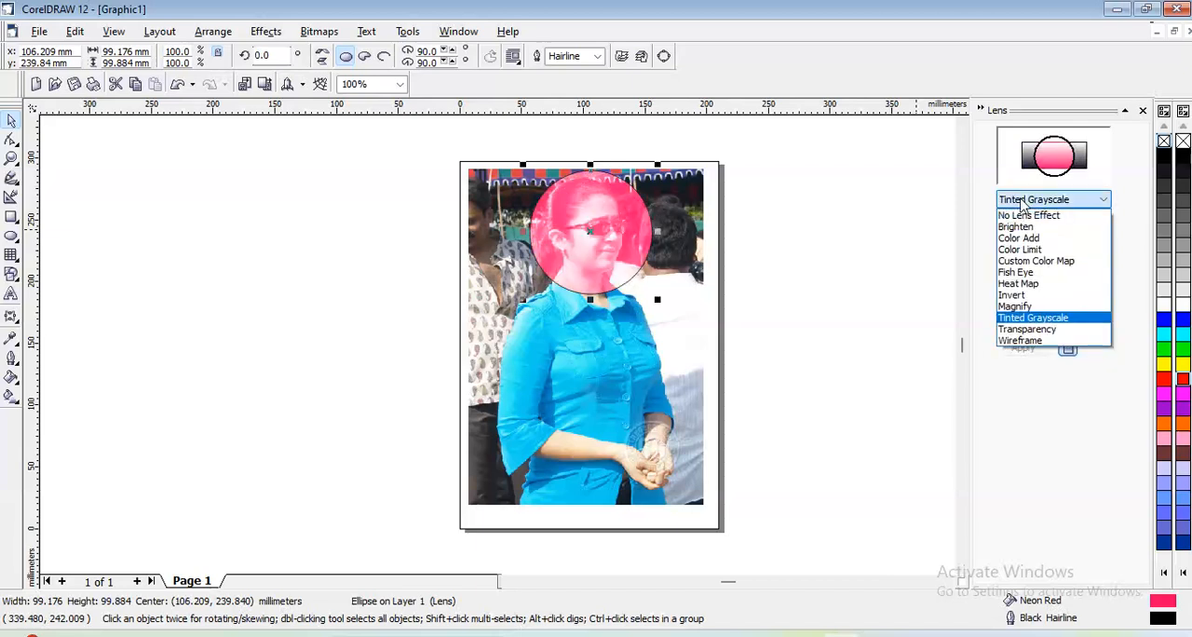
left_click(1027, 329)
left_click(1024, 199)
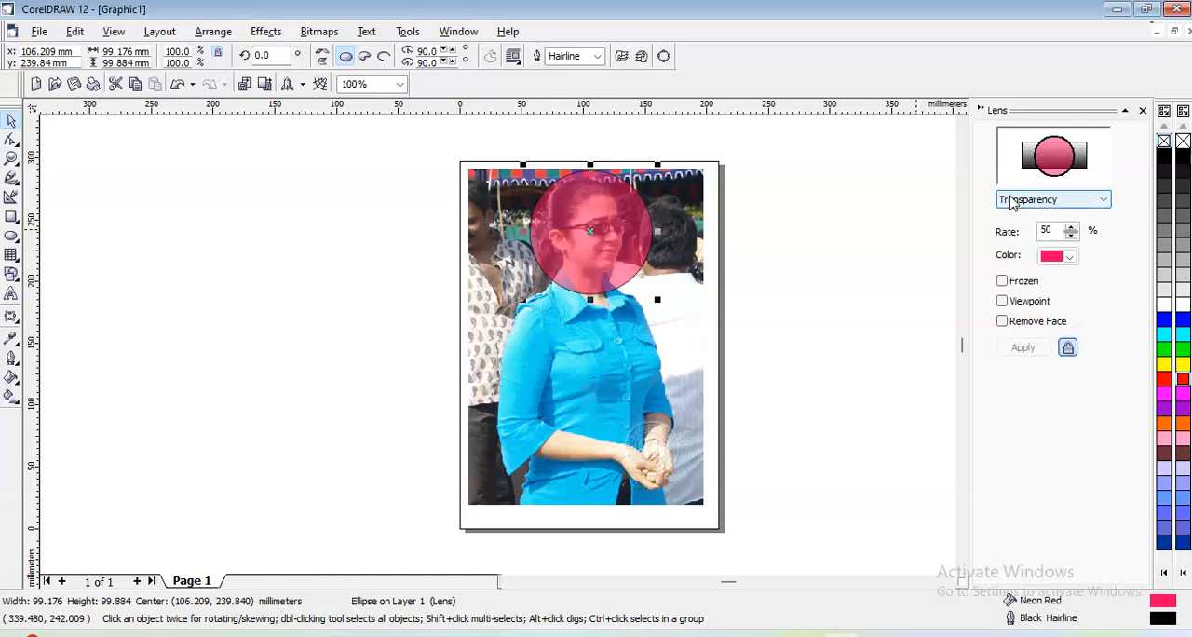
left_click(1020, 341)
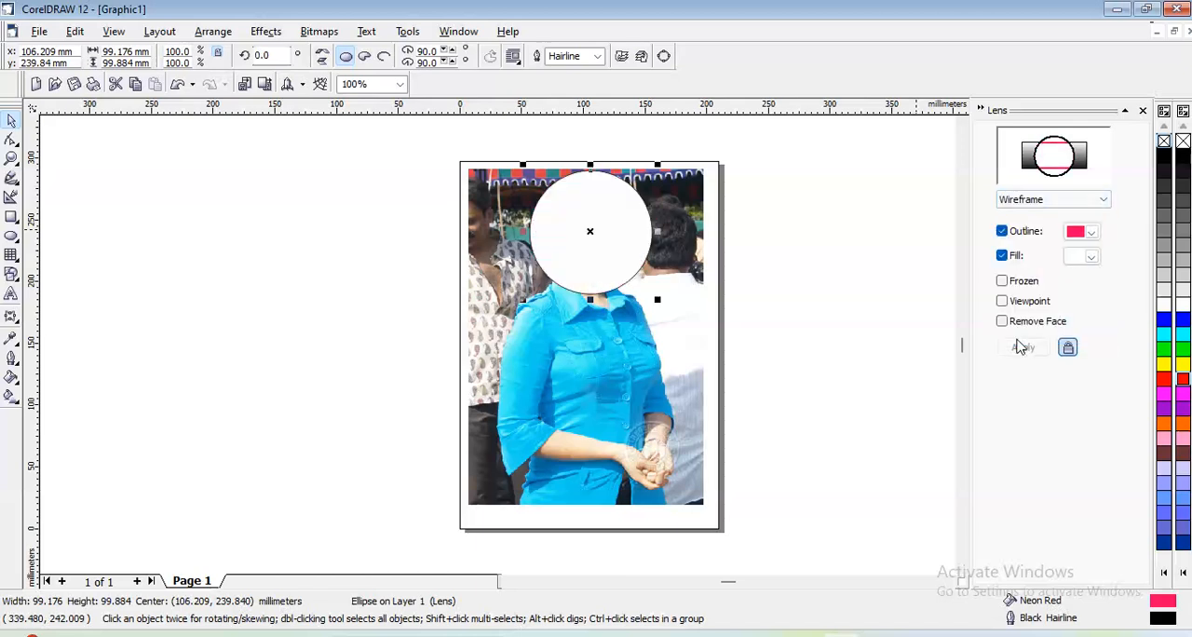
- Try the Brighten lens on the circle, and set it to No Lens Effect
left_click(1031, 201)
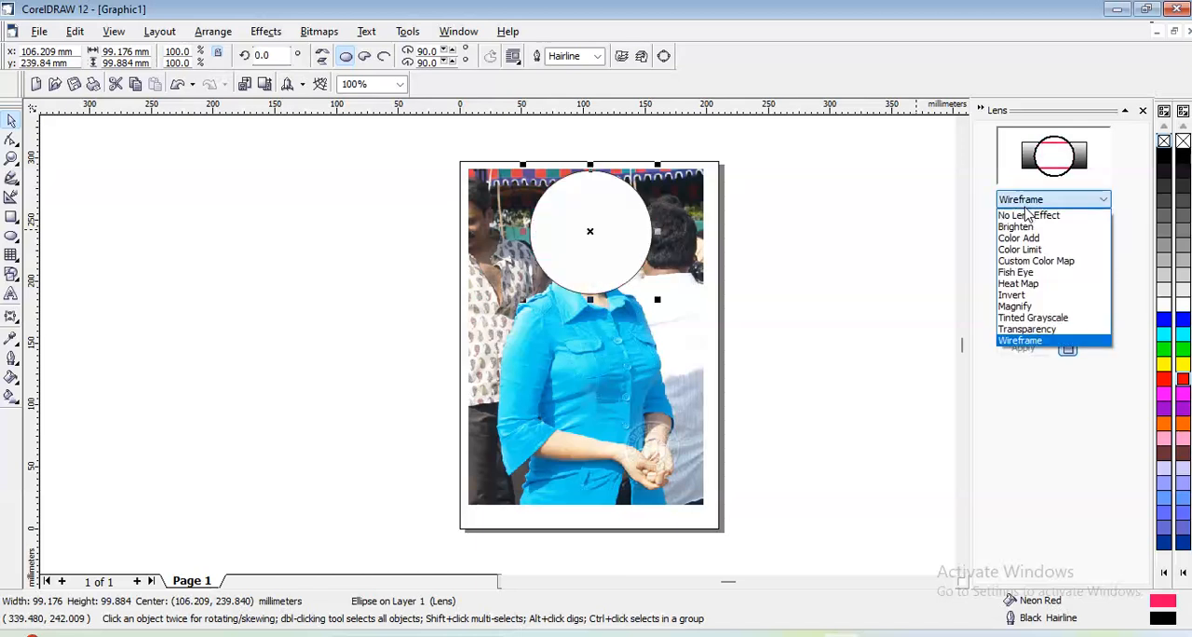
left_click(1025, 233)
left_click(1031, 201)
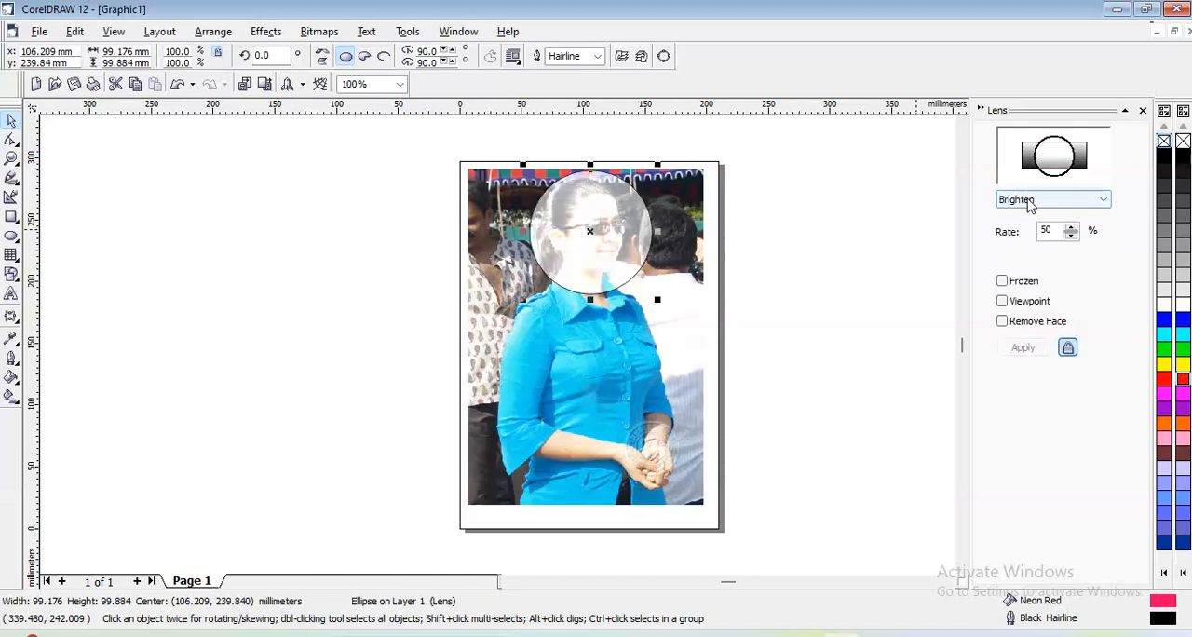
left_click(1030, 216)
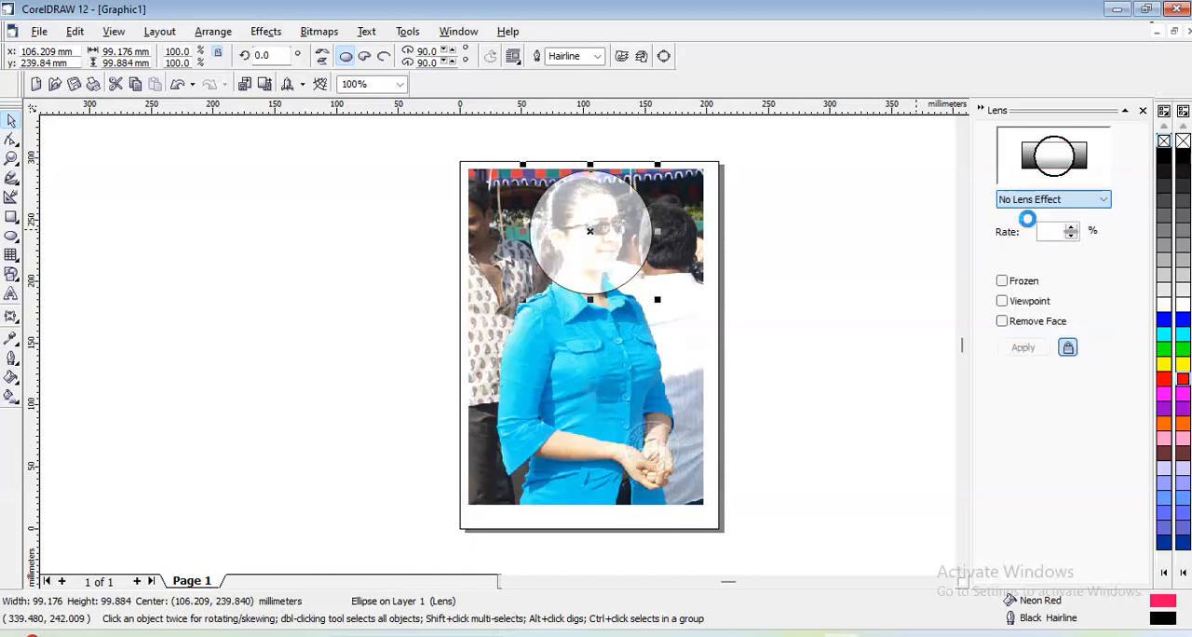
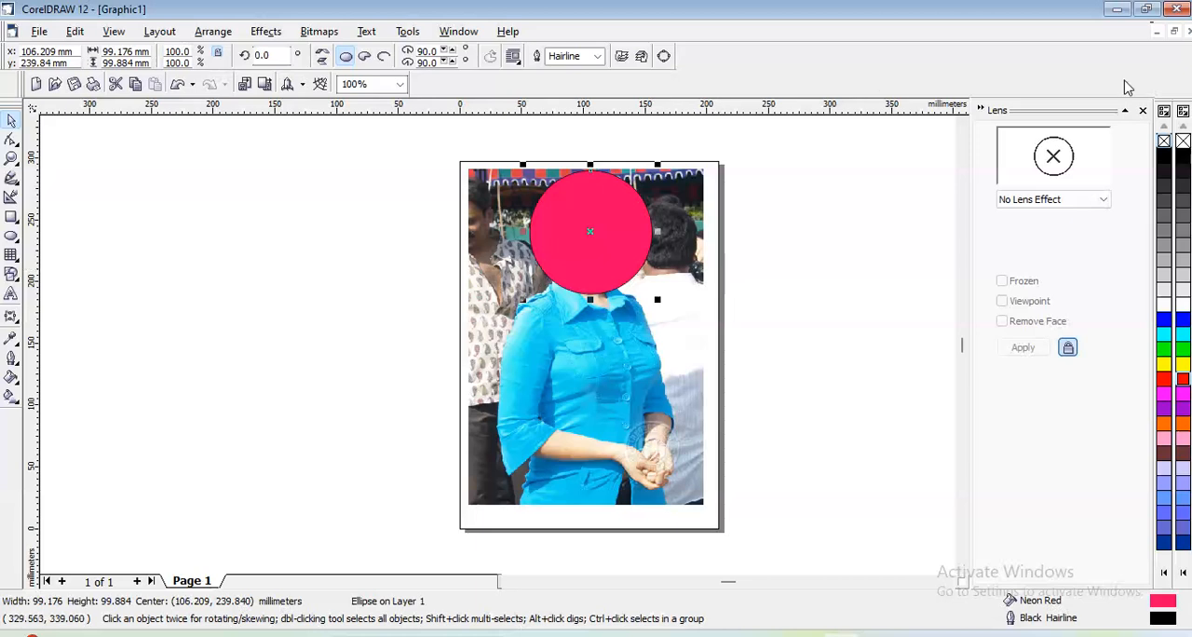
- Close the Lens settings and delete the neon red circle covering the woman's face
left_click(1142, 110)
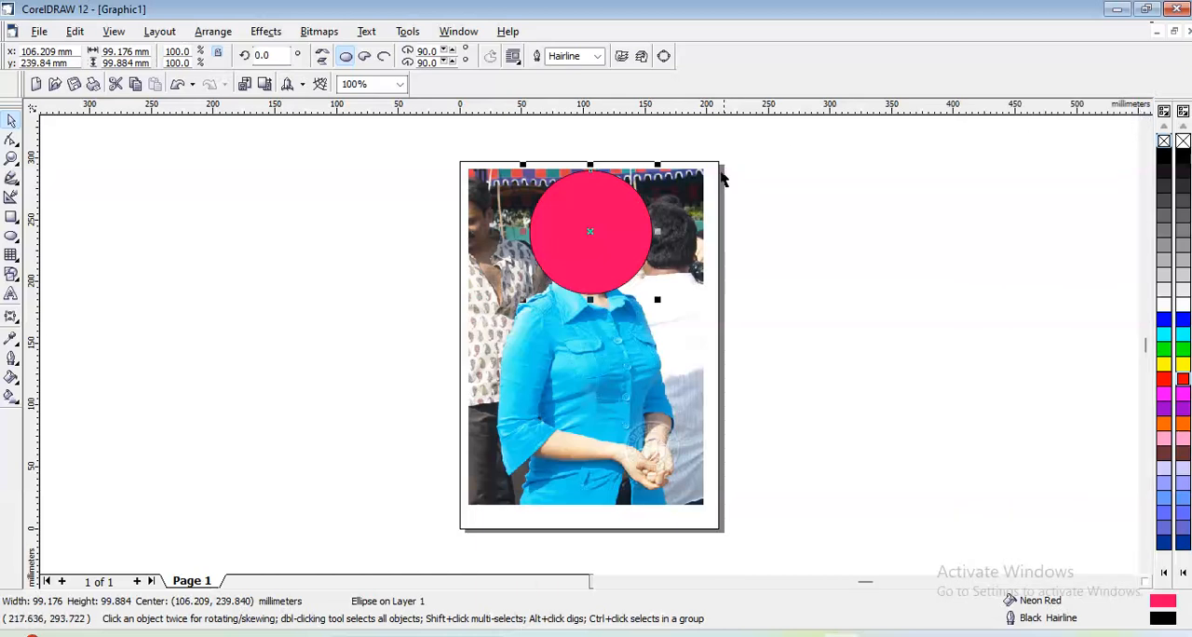
left_click(629, 218)
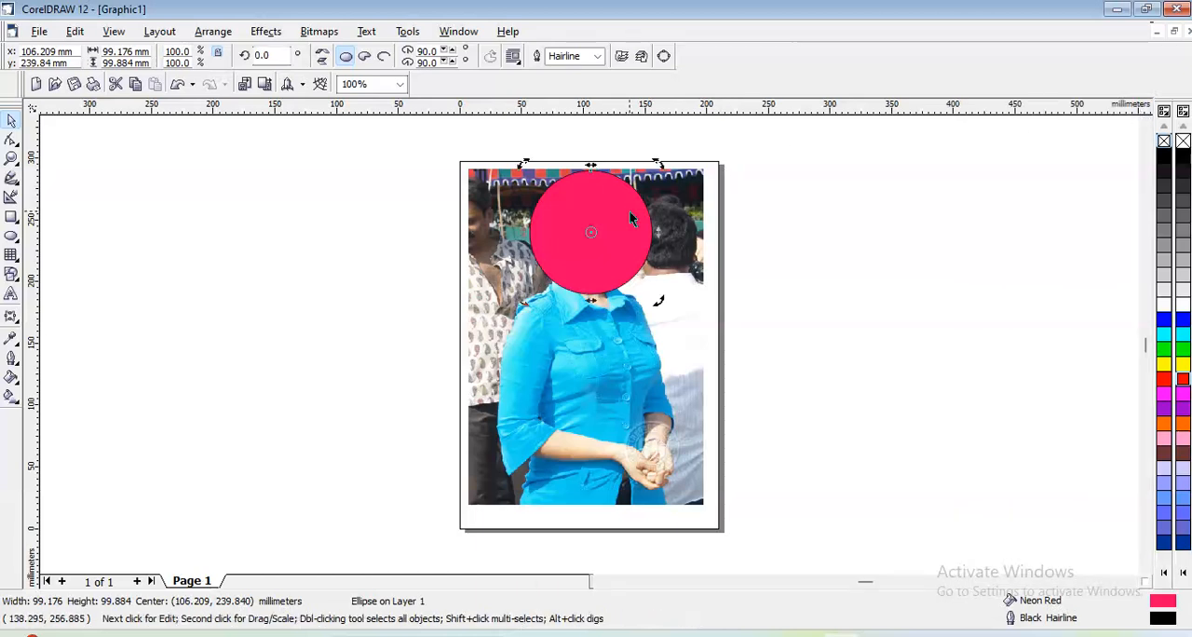
left_click(628, 215)
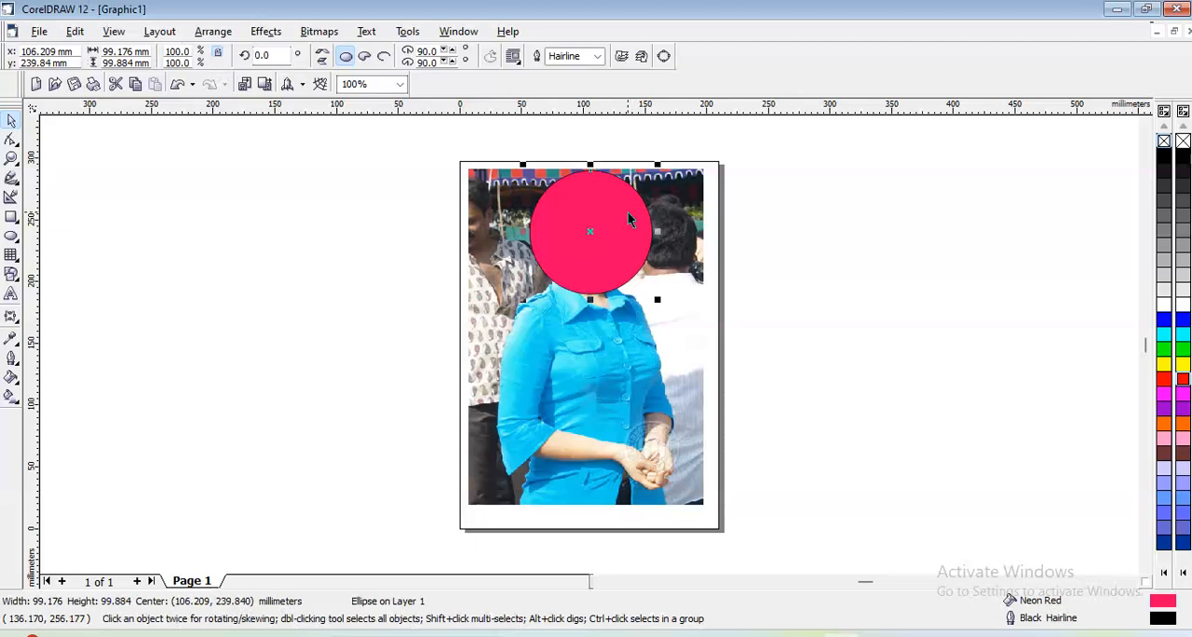
key("Delete")
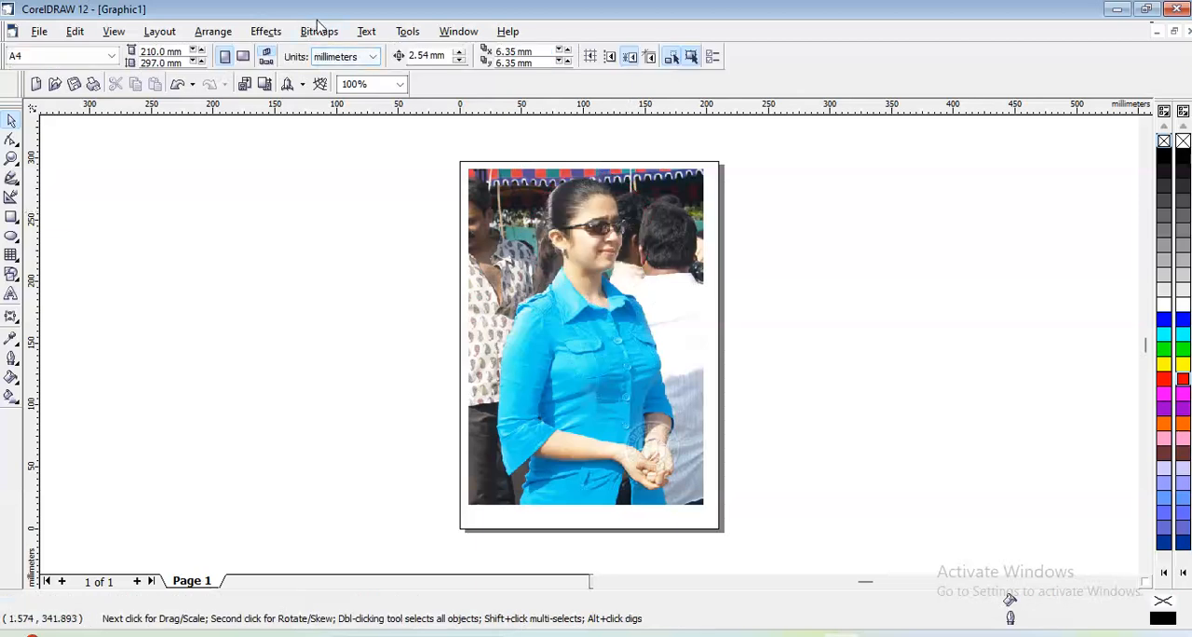
left_click(280, 35)
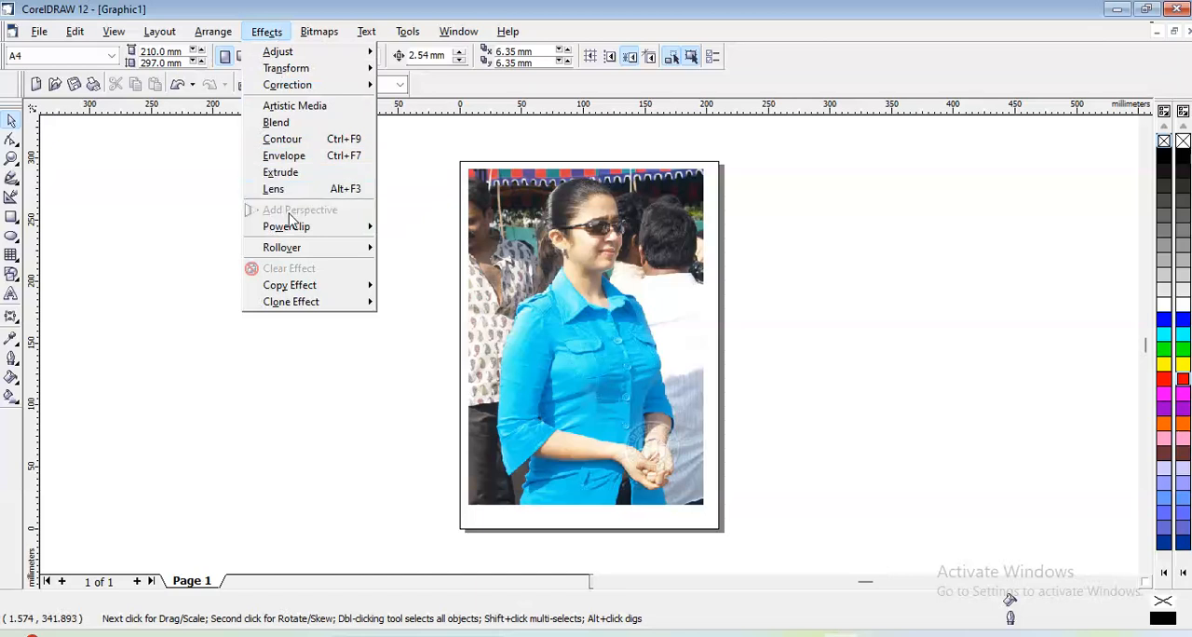
left_click(521, 273)
left_click(521, 272)
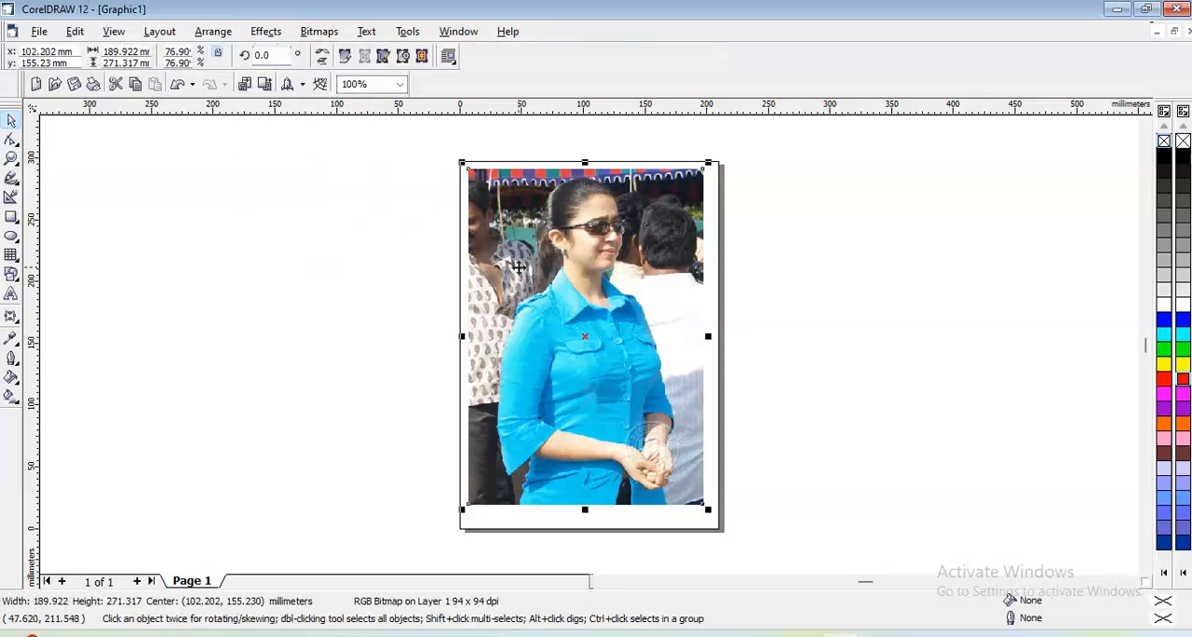
left_click(263, 33)
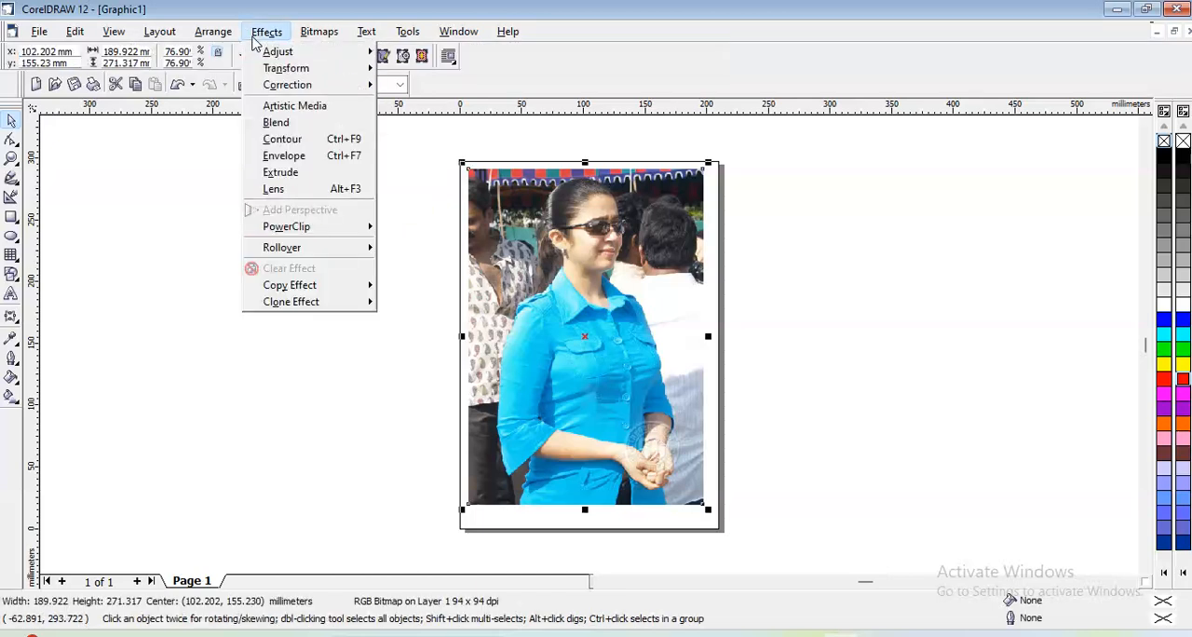
mouse_move(296, 228)
left_click(160, 209)
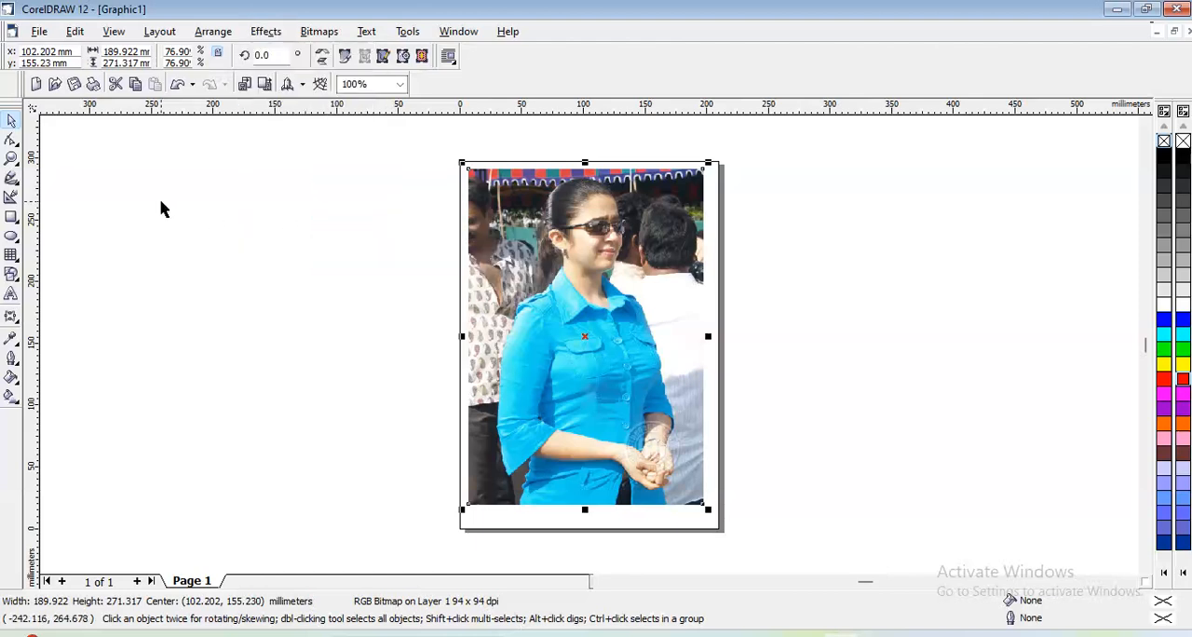
- Draw a rectangle about 246 mm wide and 194 mm high in the empty area beside the page
left_click(11, 217)
left_click_drag(137, 182, 441, 422)
left_click(11, 120)
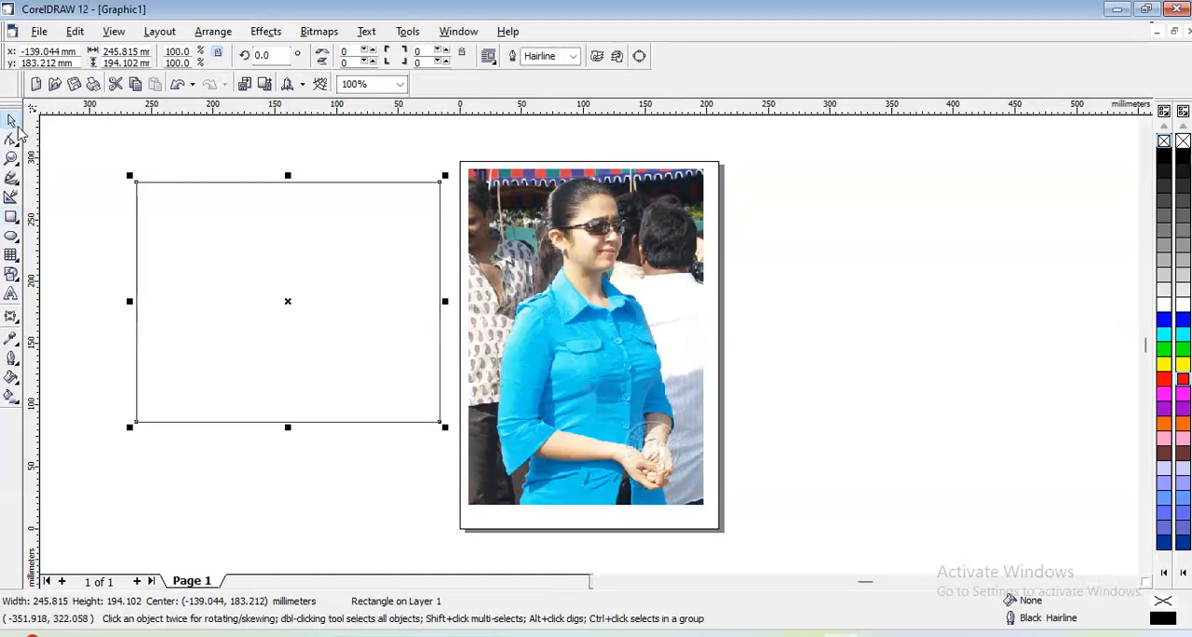
- Place the photo inside the rectangle as a PowerClip container
left_click(507, 256)
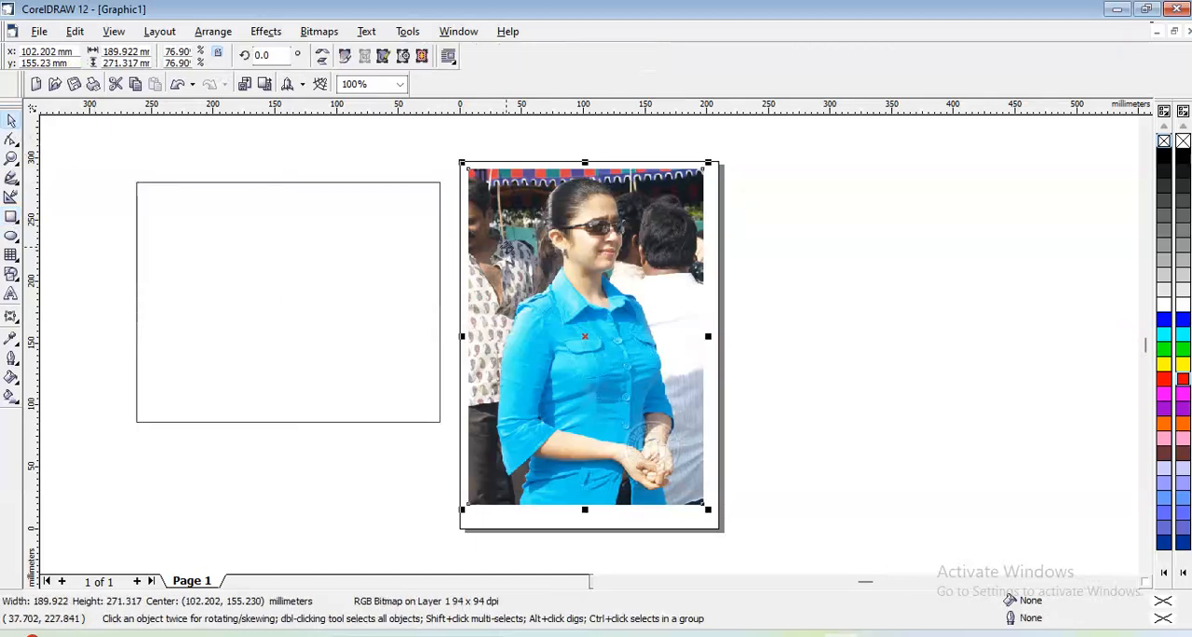
left_click(266, 31)
mouse_move(307, 227)
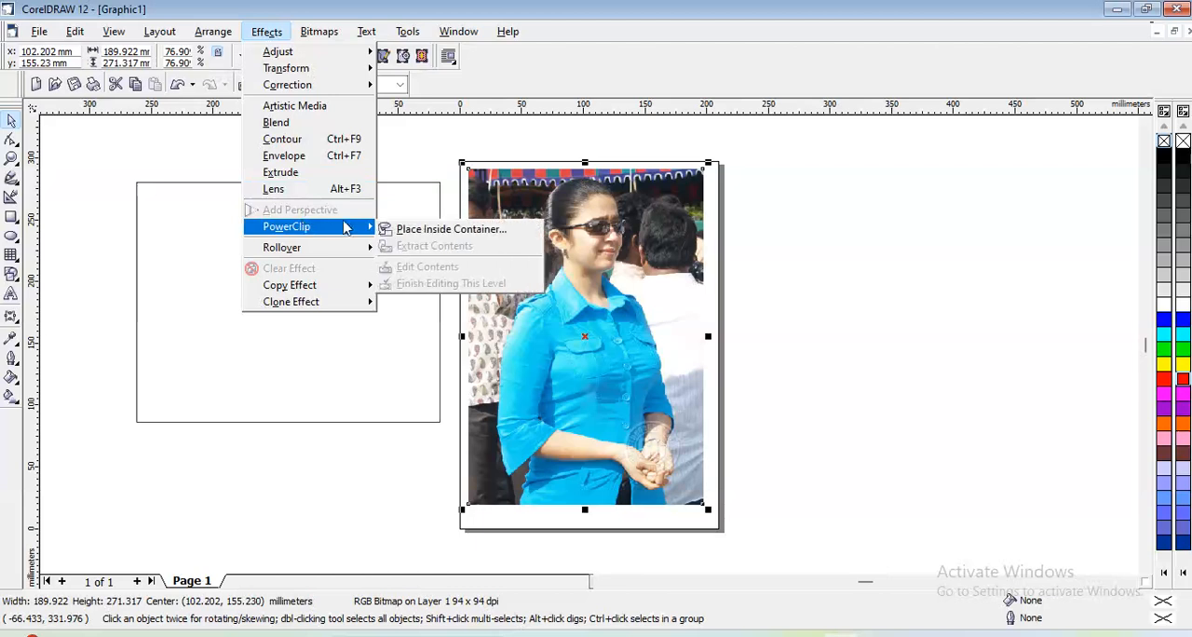
left_click(278, 233)
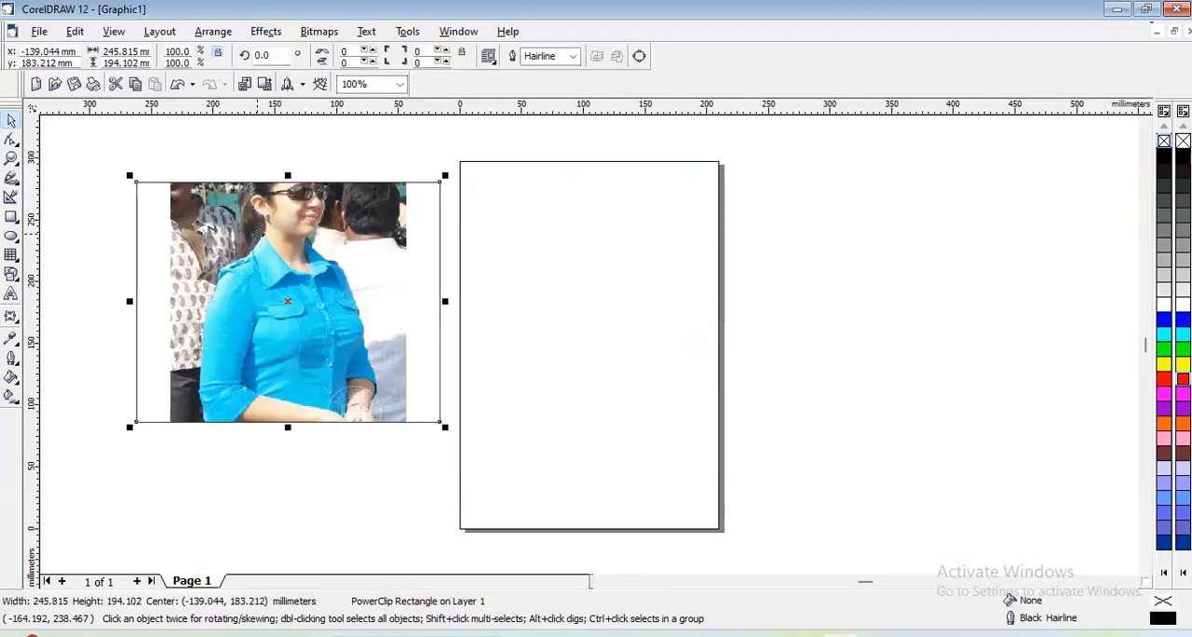
- Edit the PowerClip contents, repositioning the photo and stretching it to about 260 mm wide so it spans the rectangle
left_click(265, 31)
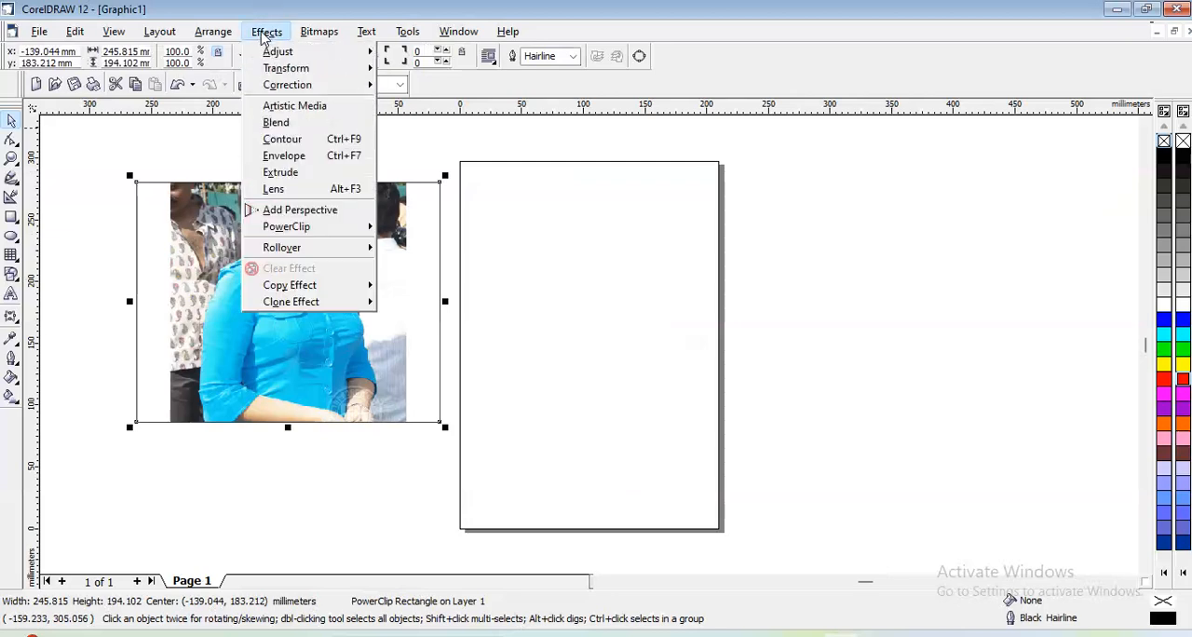
mouse_move(315, 229)
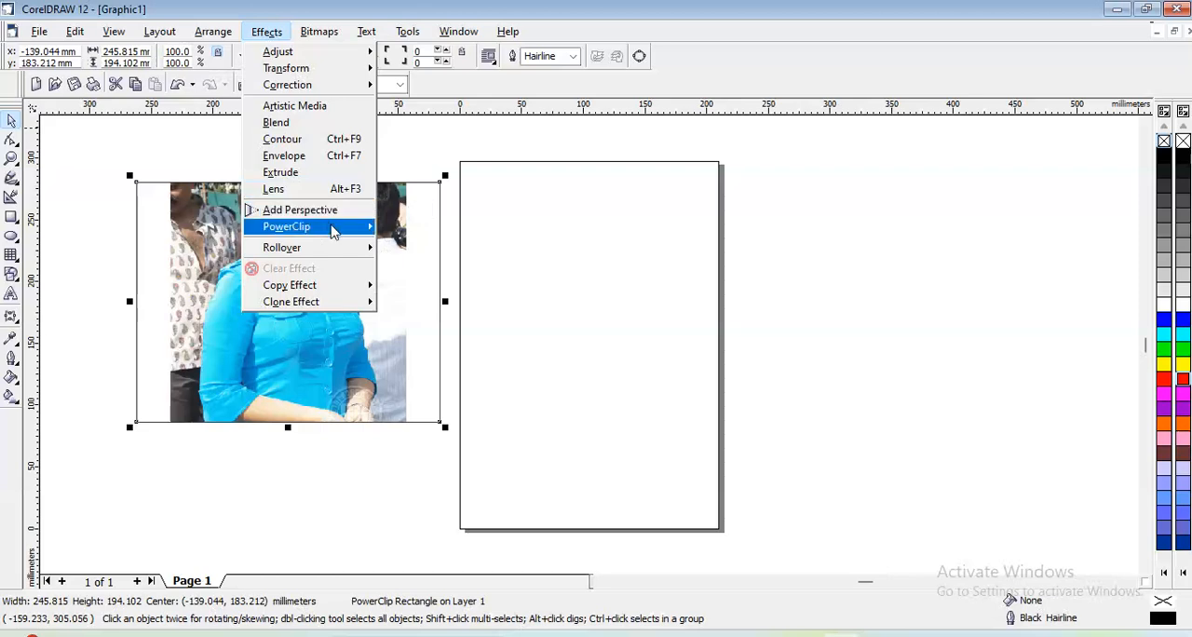
left_click(417, 269)
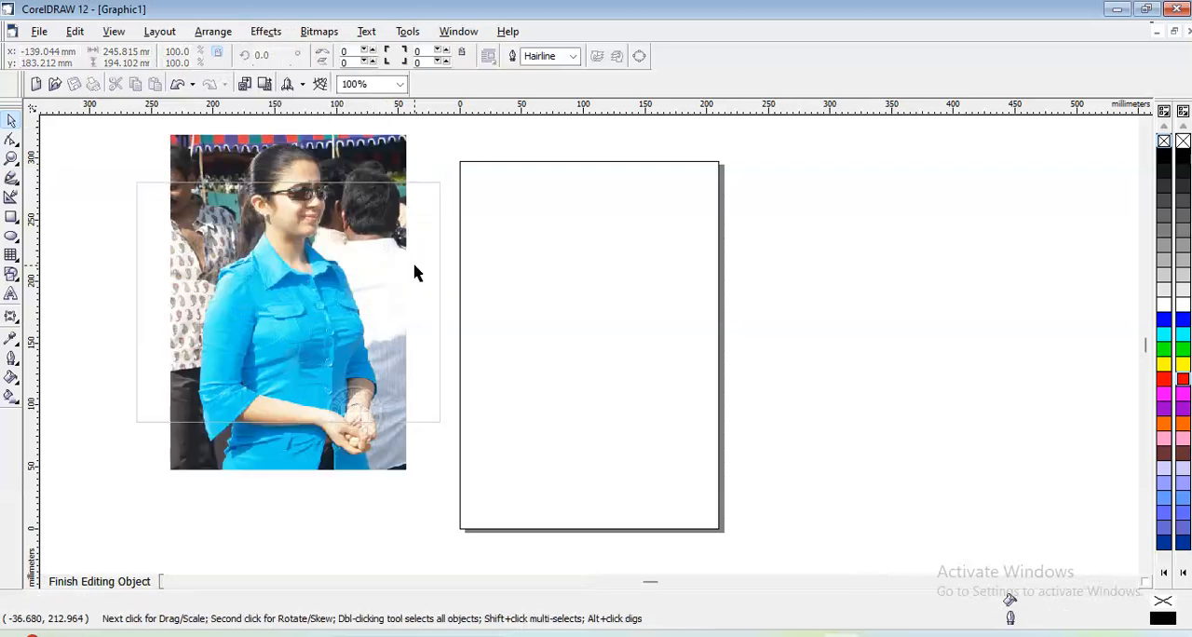
left_click_drag(367, 263, 327, 290)
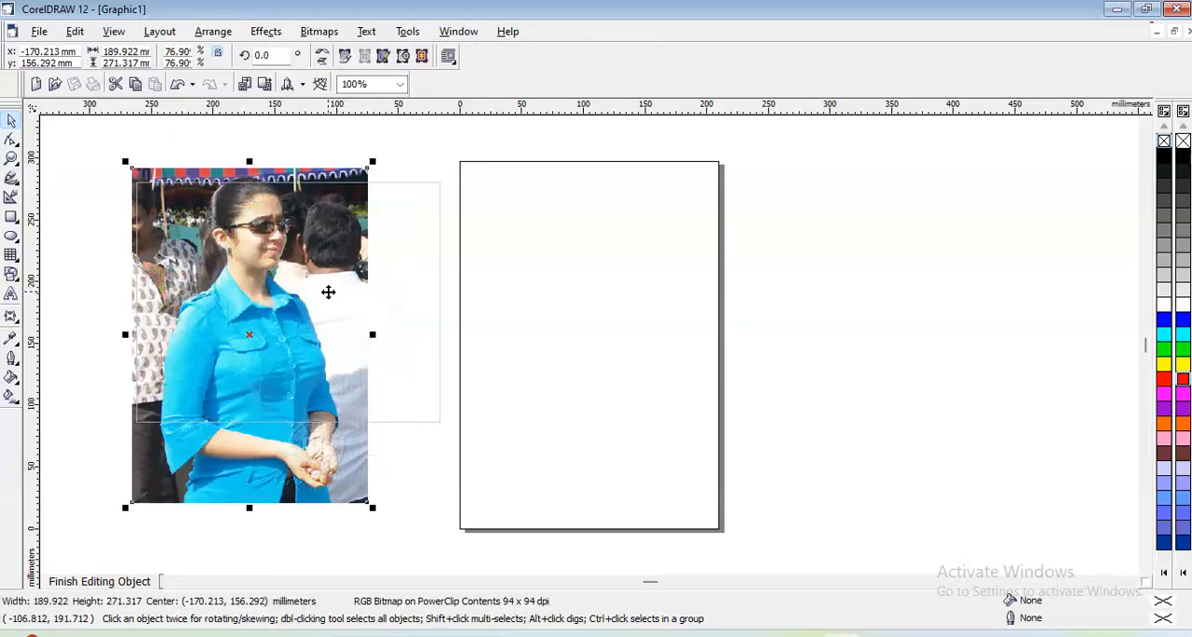
left_click_drag(373, 333, 458, 335)
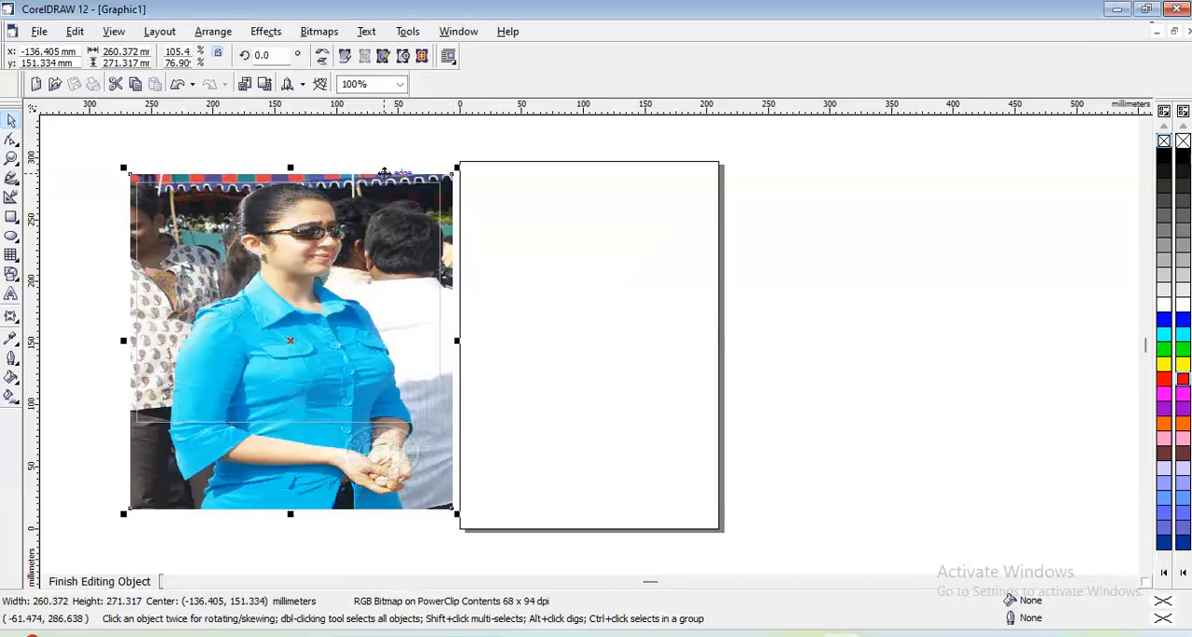
- Finish editing the PowerClip contents and move the clipped photo partly onto the page
left_click(272, 35)
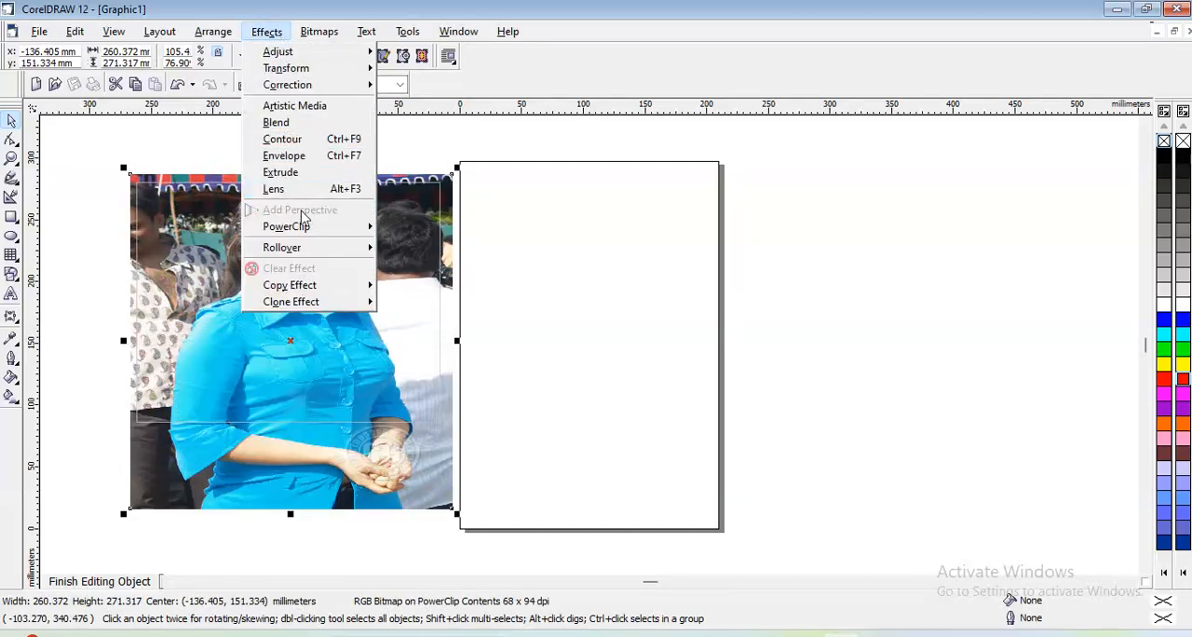
mouse_move(319, 226)
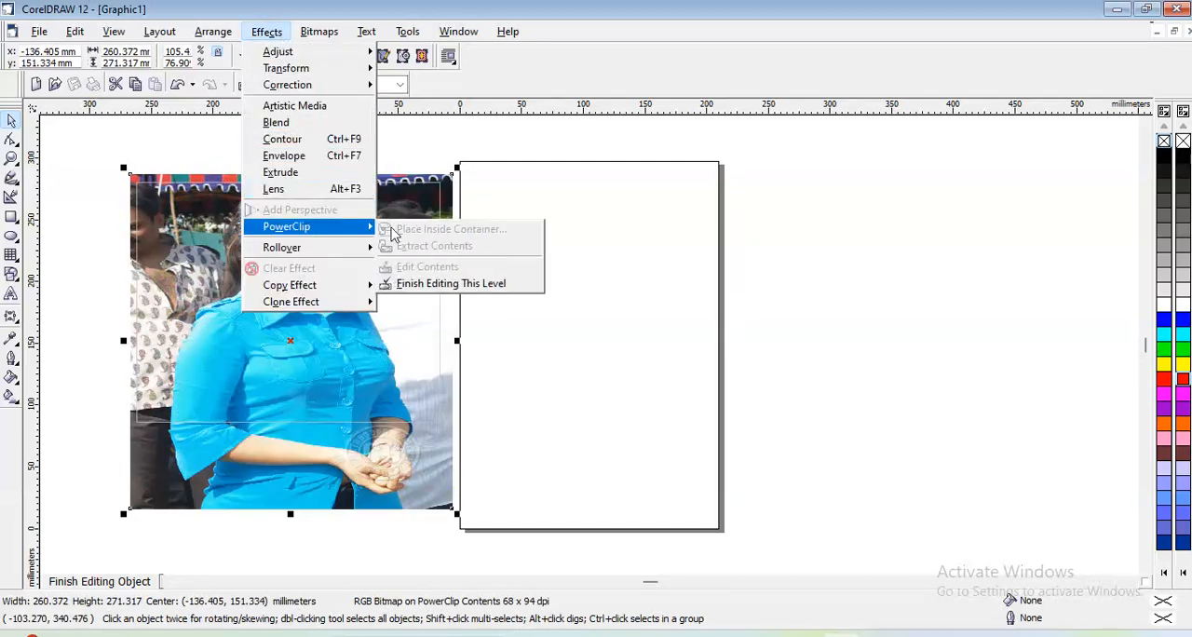
left_click(451, 283)
left_click_drag(377, 277, 605, 284)
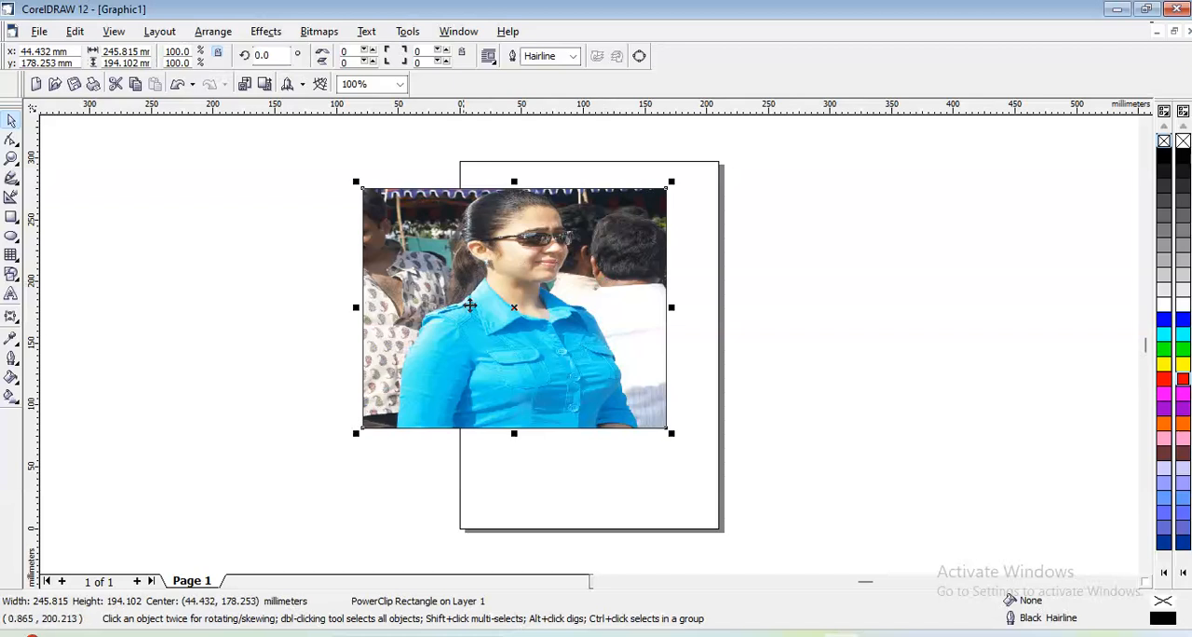
- Add a perspective to the clipped photo by pulling its upper-left corner inward and lower-right corner down, and move it toward the page's upper left
left_click(282, 33)
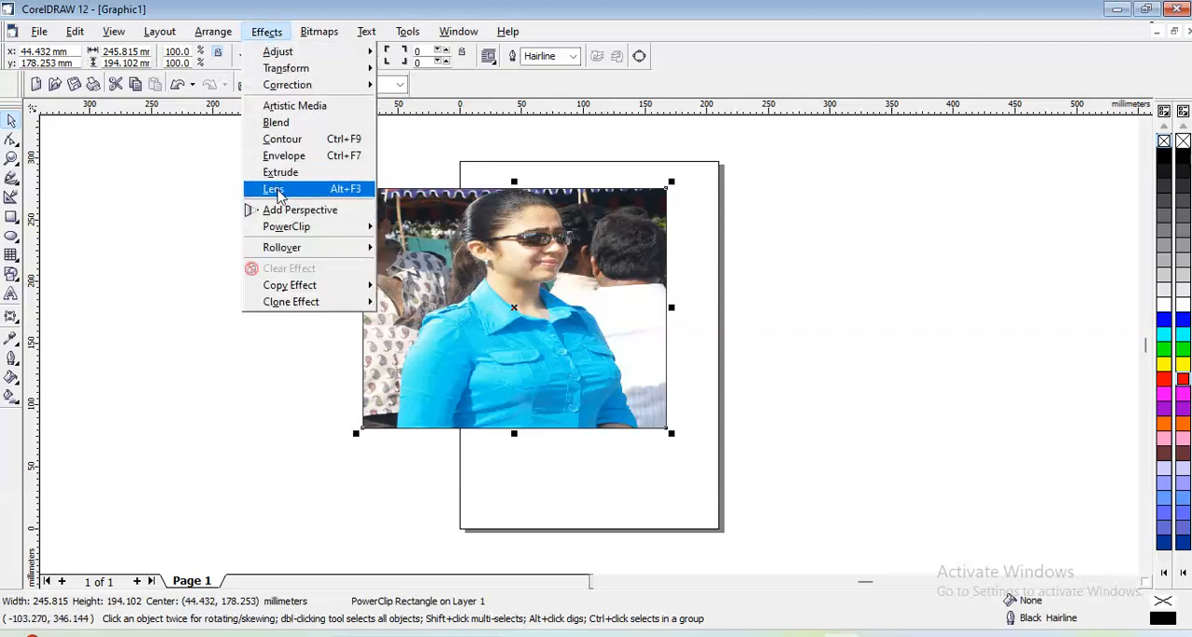
left_click(288, 214)
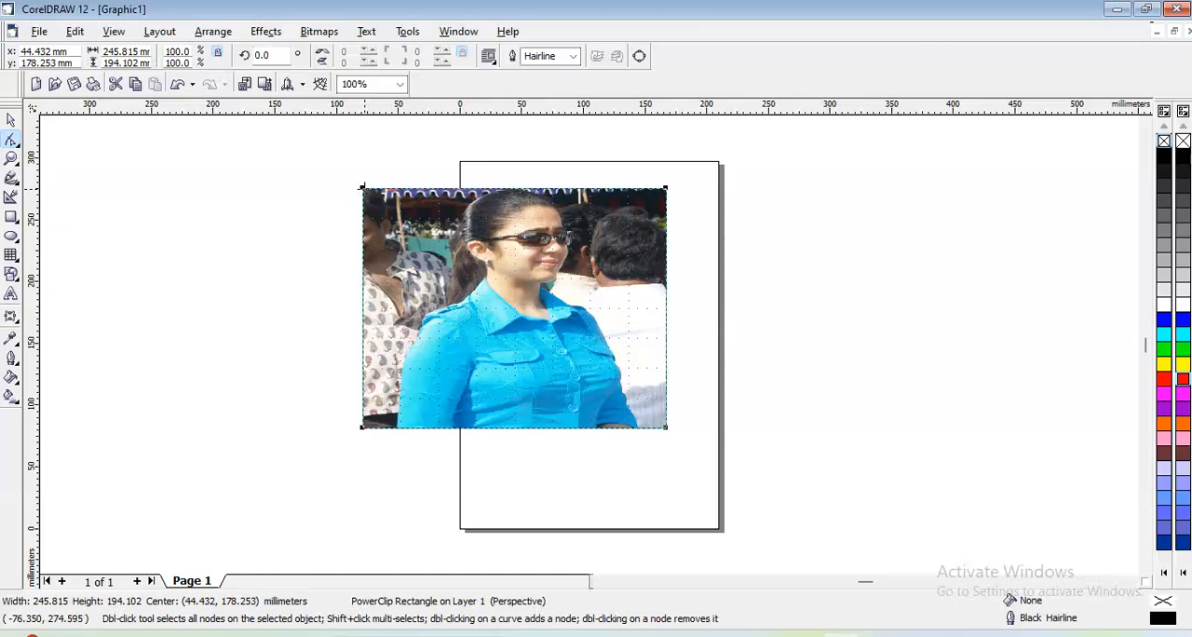
left_click_drag(366, 194, 385, 243)
left_click_drag(666, 427, 669, 514)
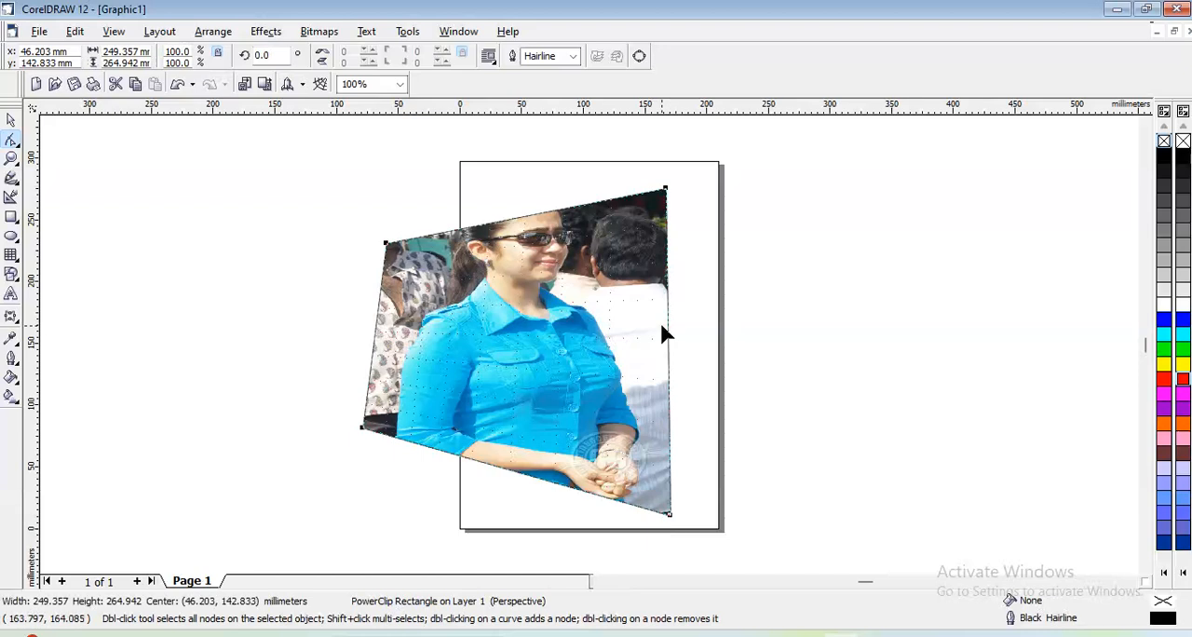
left_click_drag(664, 186, 664, 187)
left_click(11, 120)
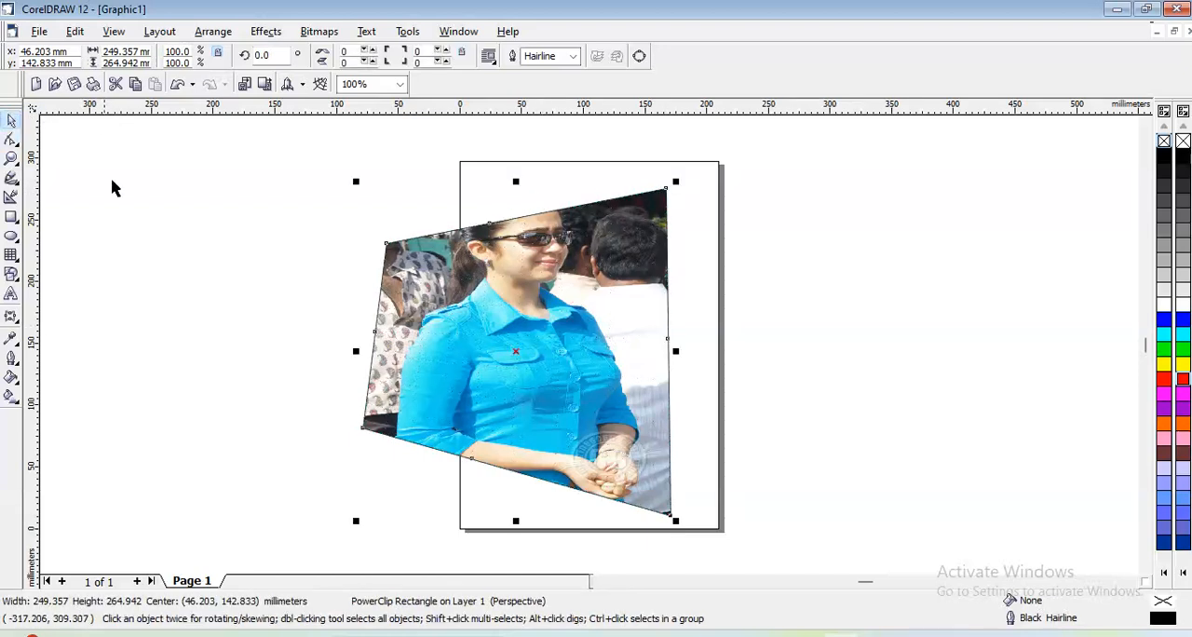
left_click(138, 203)
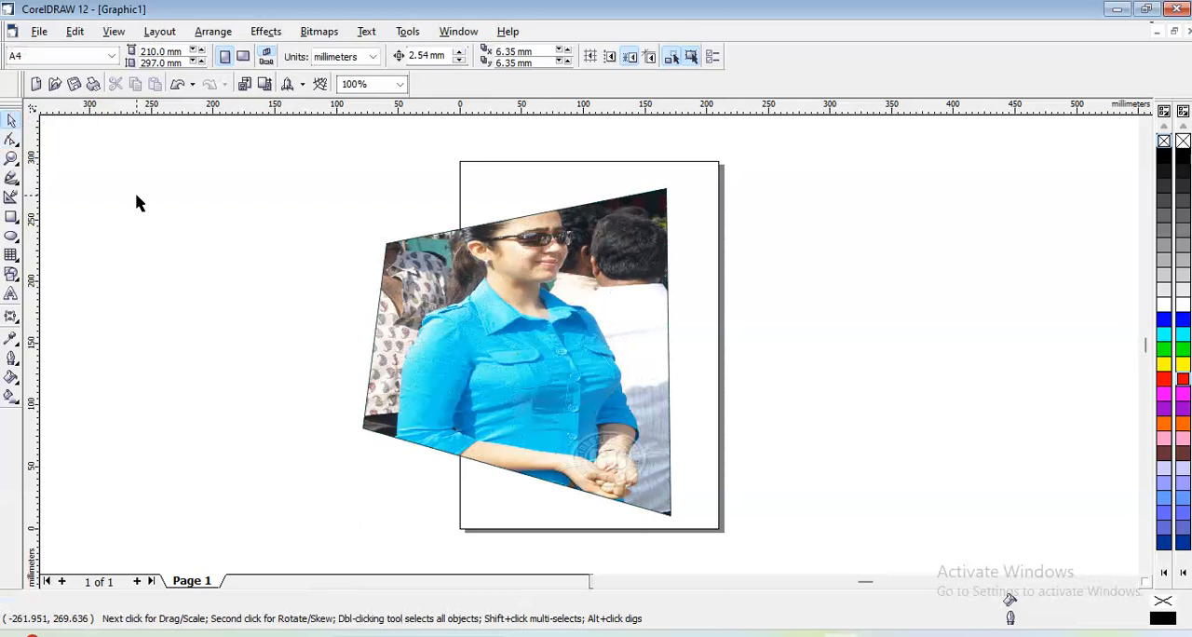
left_click_drag(535, 339, 484, 284)
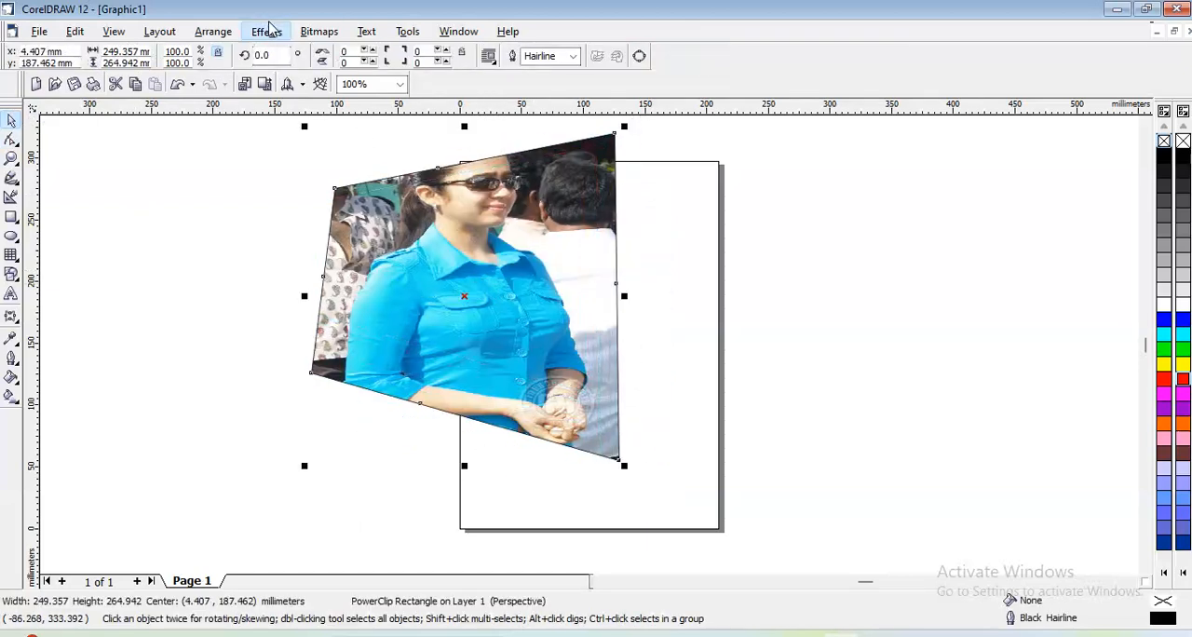
left_click(268, 31)
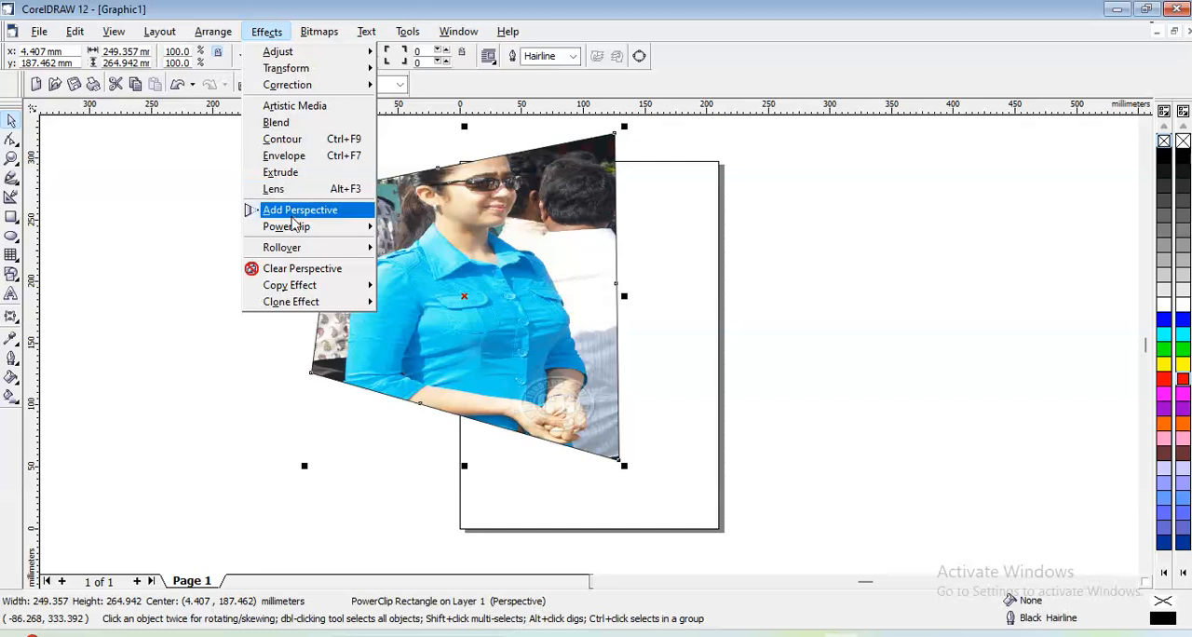
mouse_move(294, 229)
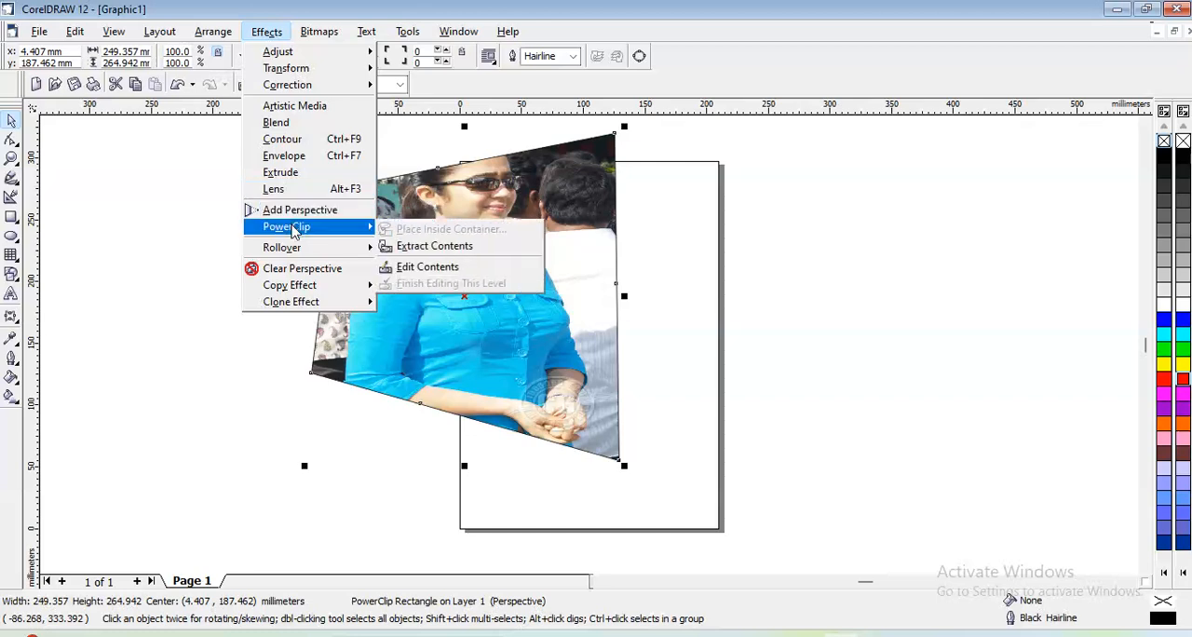
mouse_move(297, 254)
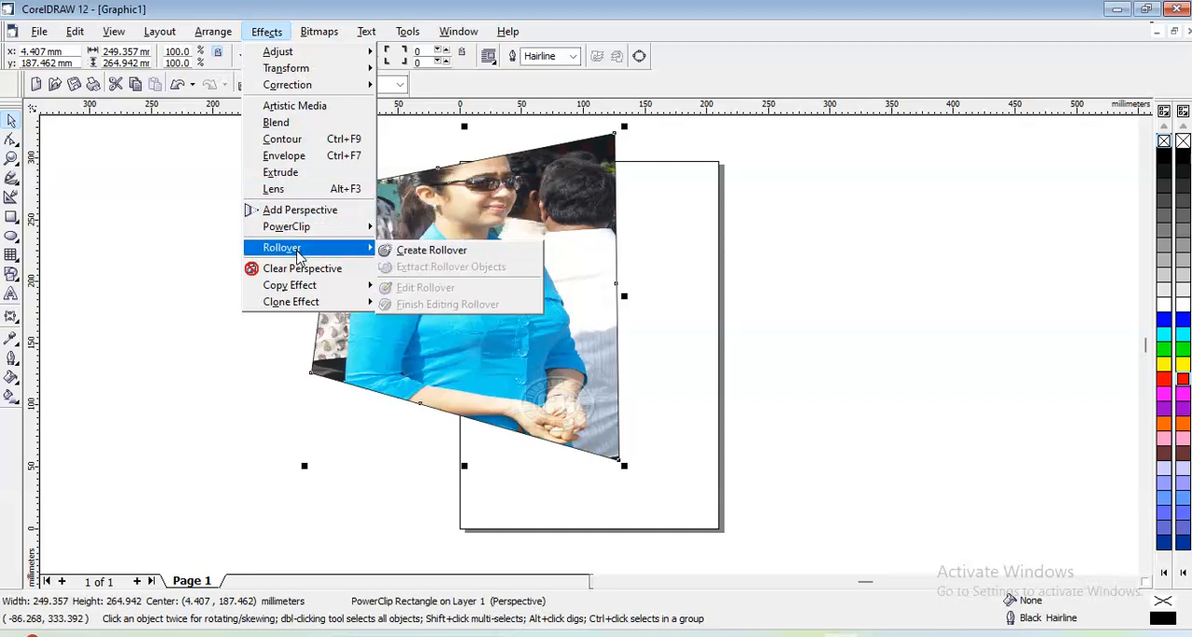
left_click(213, 253)
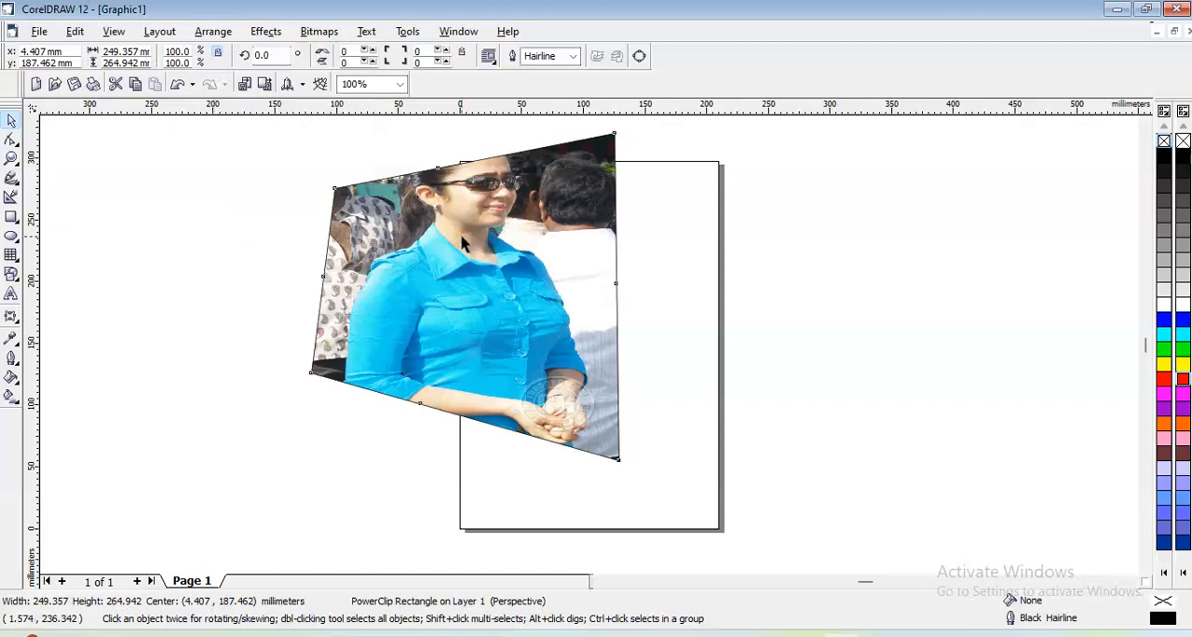
- Delete the clipped photo and draw an ellipse about 157 mm wide and 192 mm high near the middle of the page
left_click(463, 242)
key("Delete")
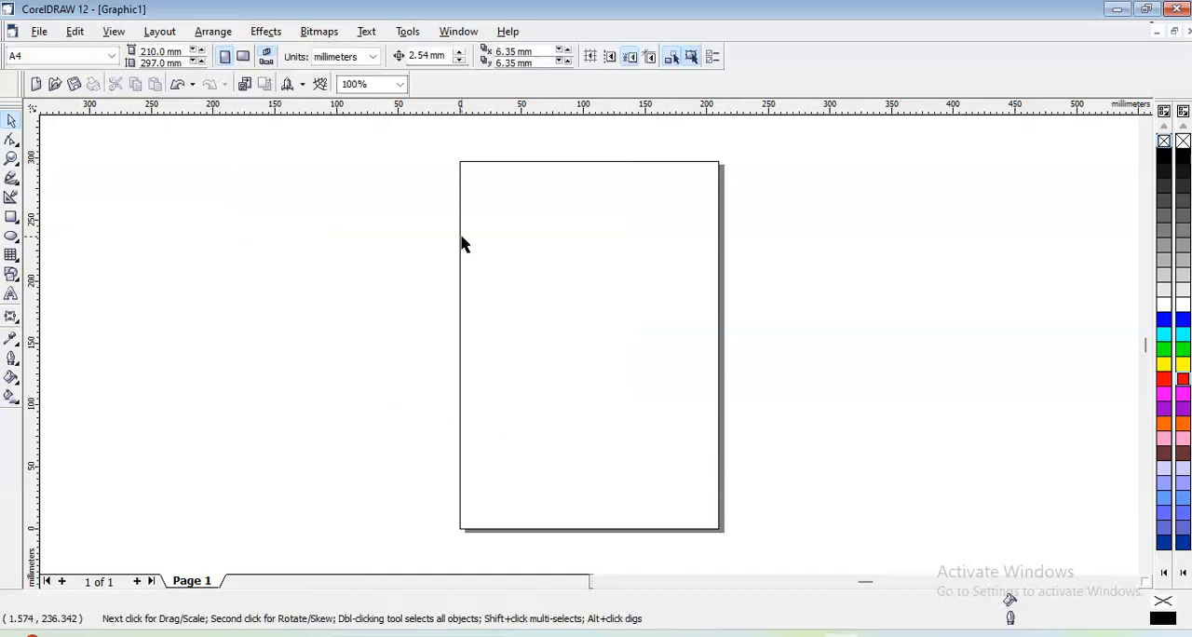
left_click(11, 237)
left_click_drag(503, 205, 697, 443)
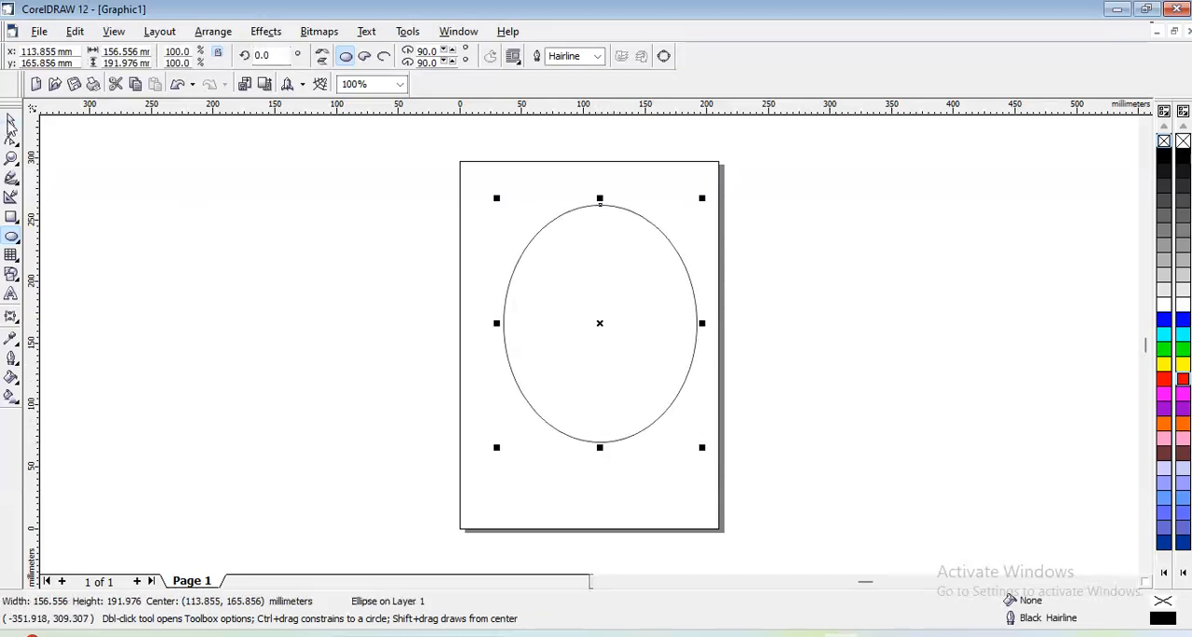
left_click(11, 123)
left_click_drag(553, 266, 542, 259)
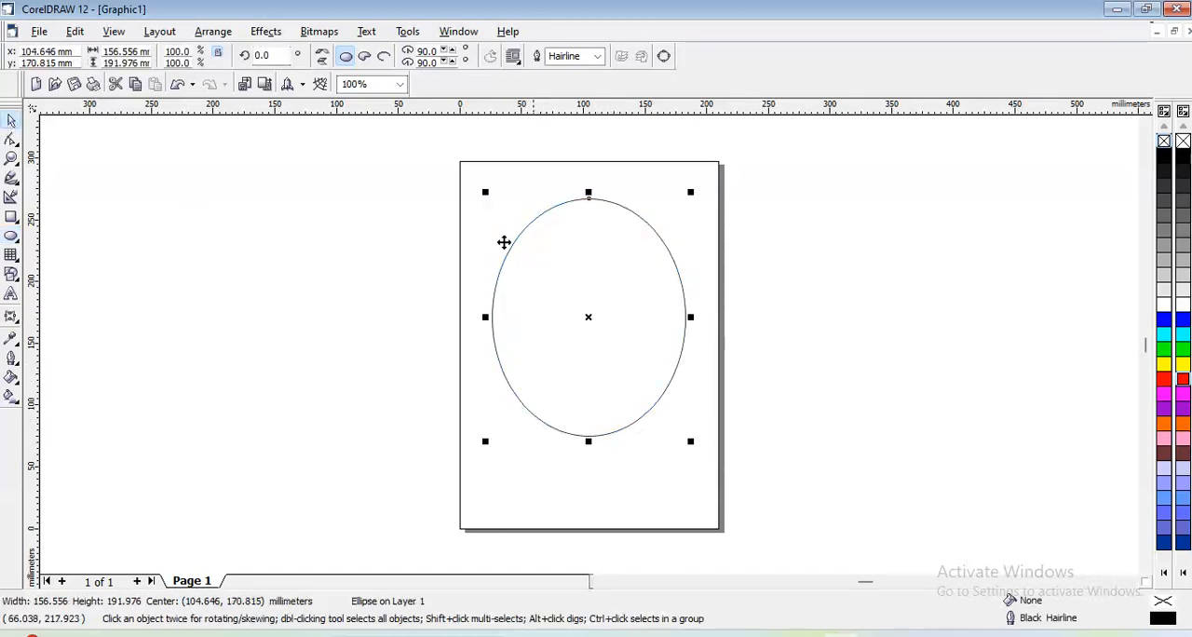
left_click(115, 32)
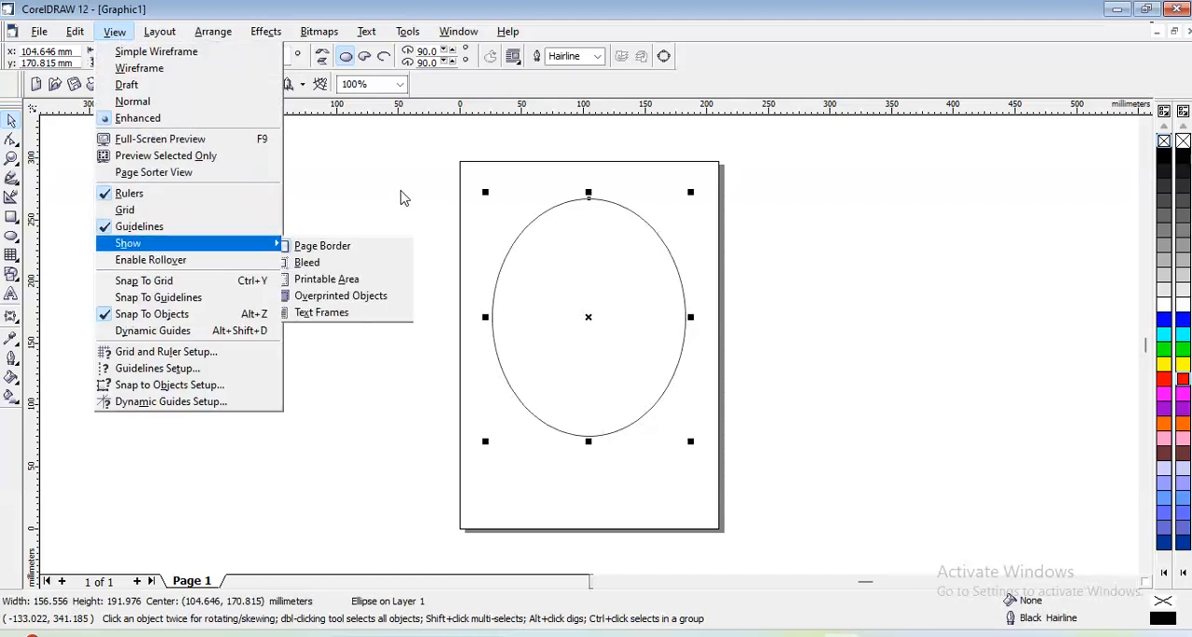
mouse_move(266, 32)
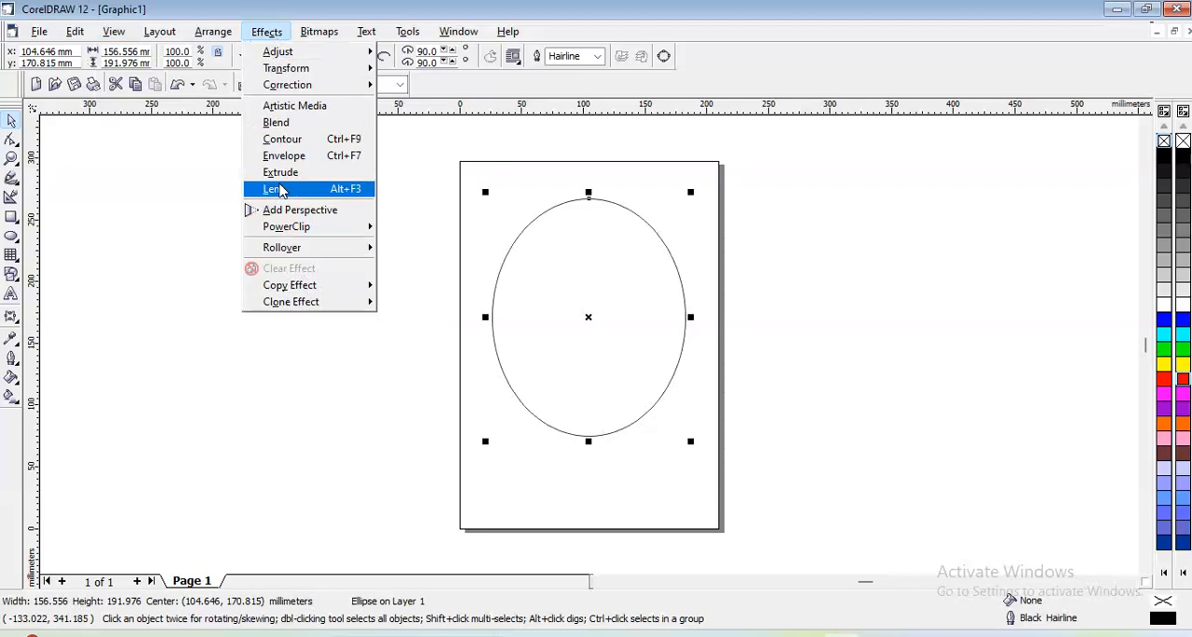
mouse_move(291, 256)
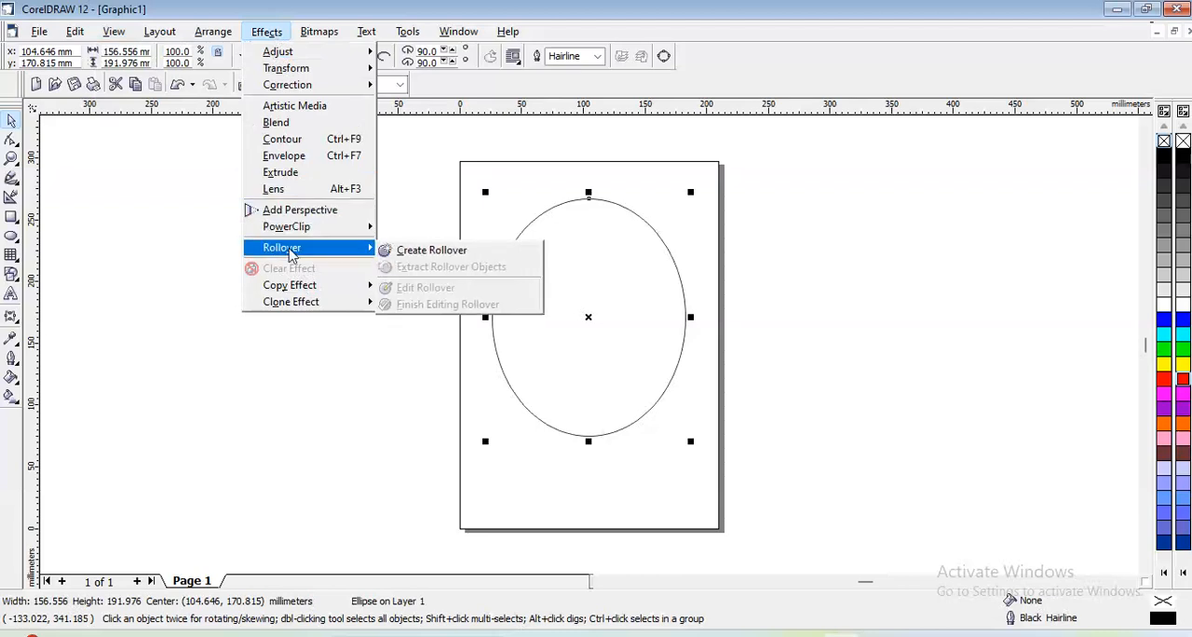
left_click(171, 260)
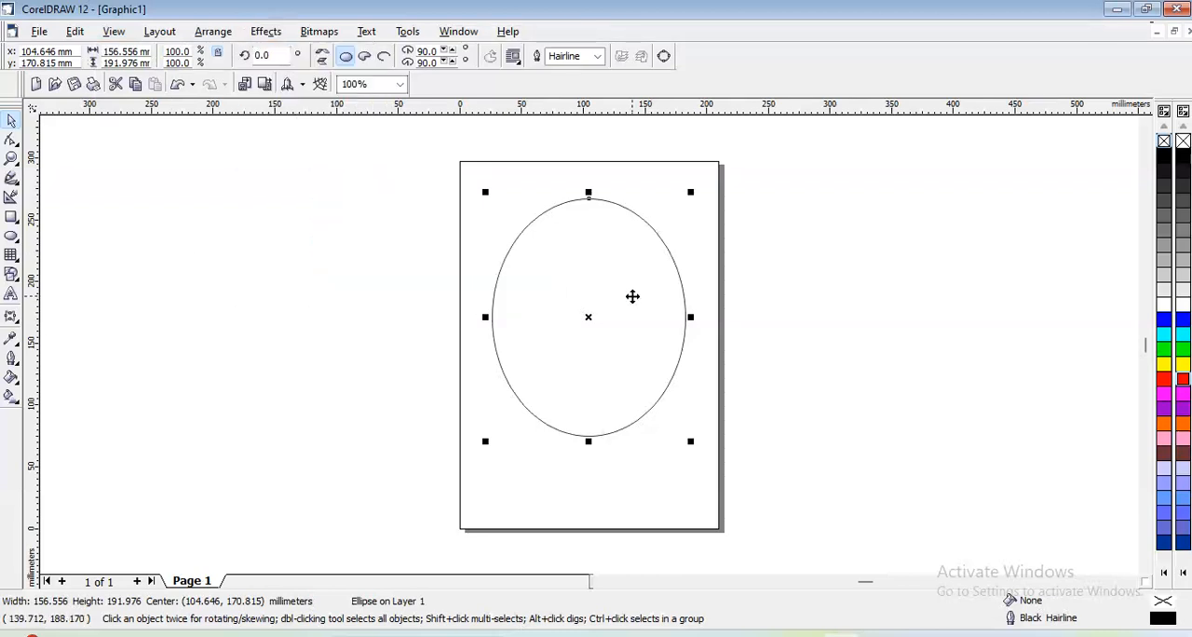
- Fill the ellipse with 10% Black and create a rollover from it
left_click(1184, 293)
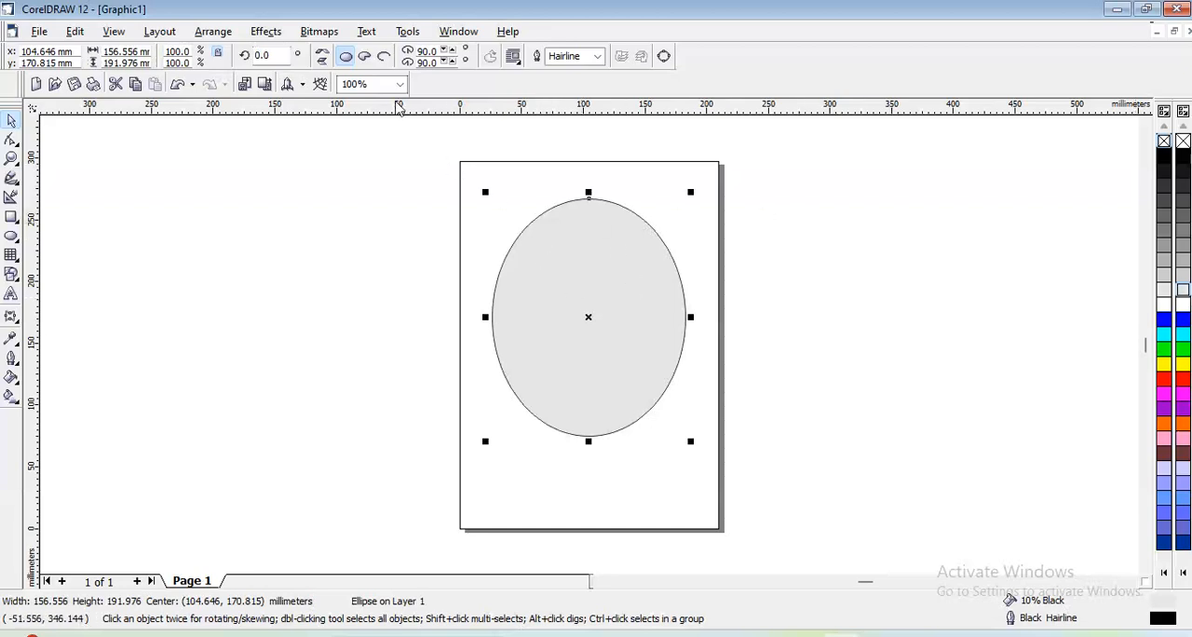
left_click(282, 34)
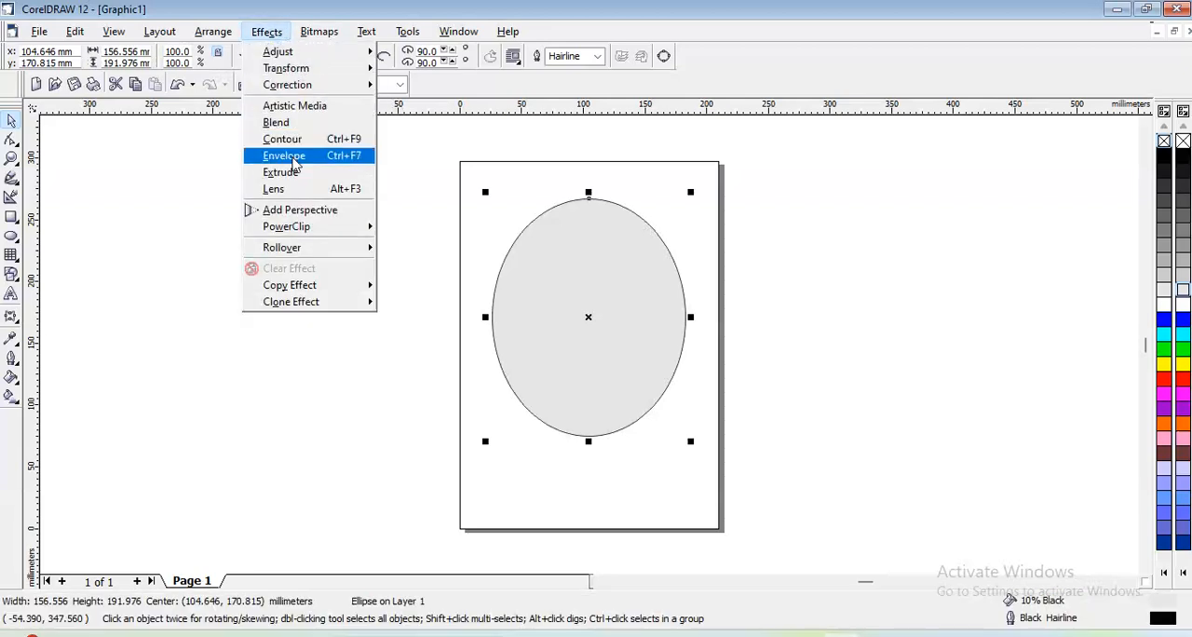
mouse_move(310, 248)
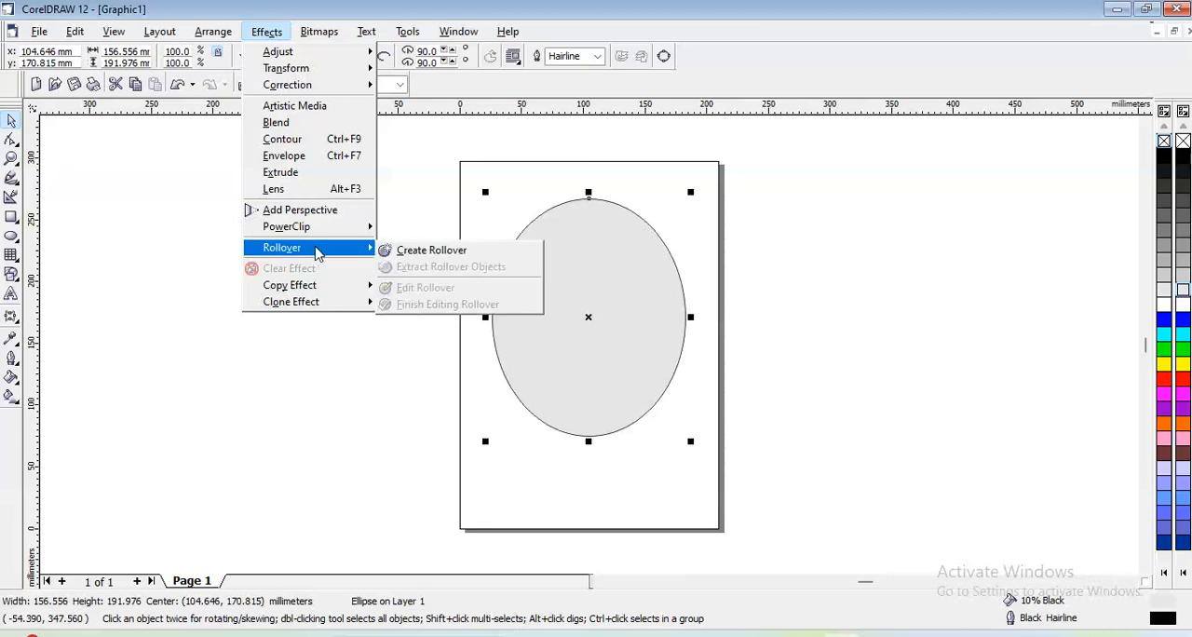
left_click(407, 253)
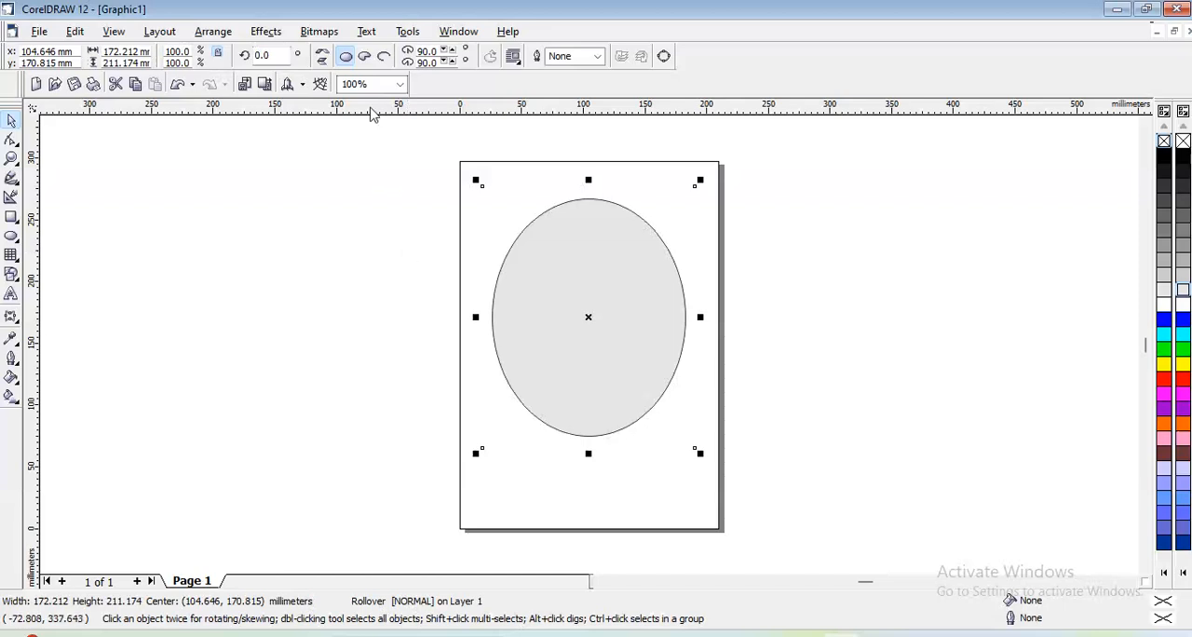
- Open the rollover for editing, dismiss the Internet toolbar and look through its Over, Down and Normal states
left_click(270, 32)
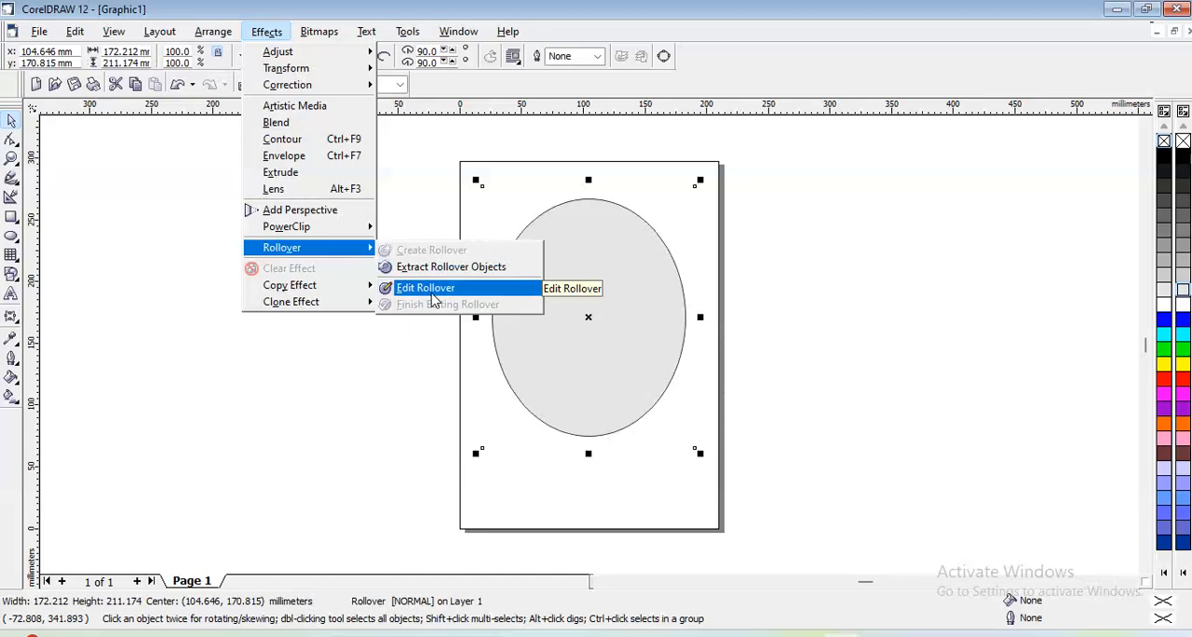
left_click(431, 296)
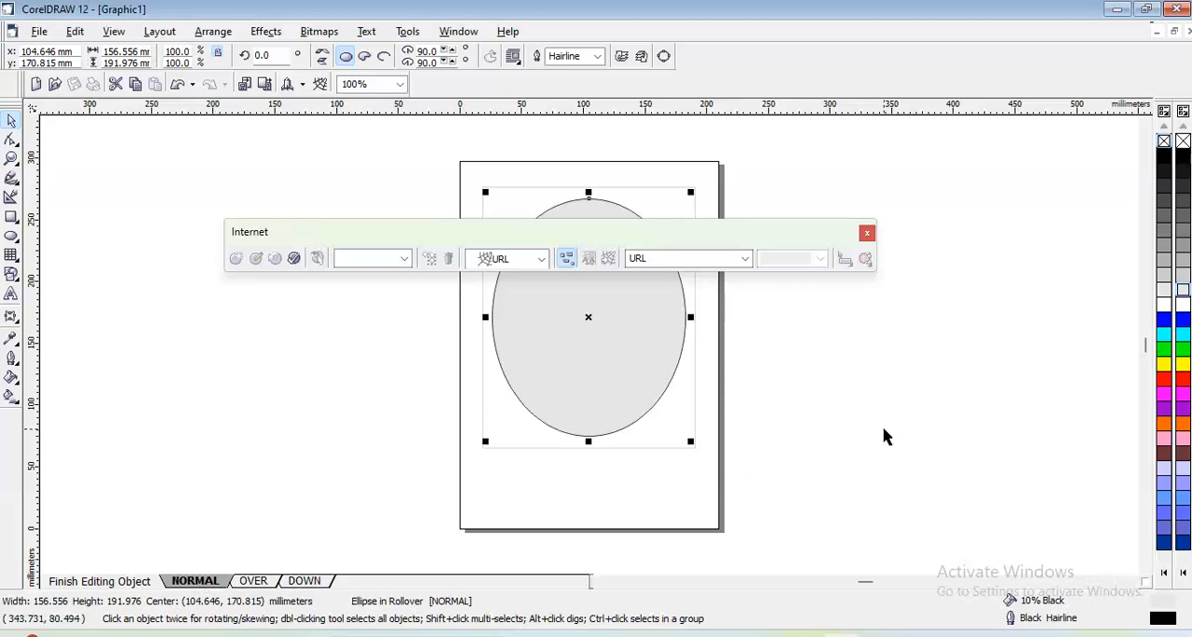
left_click(866, 232)
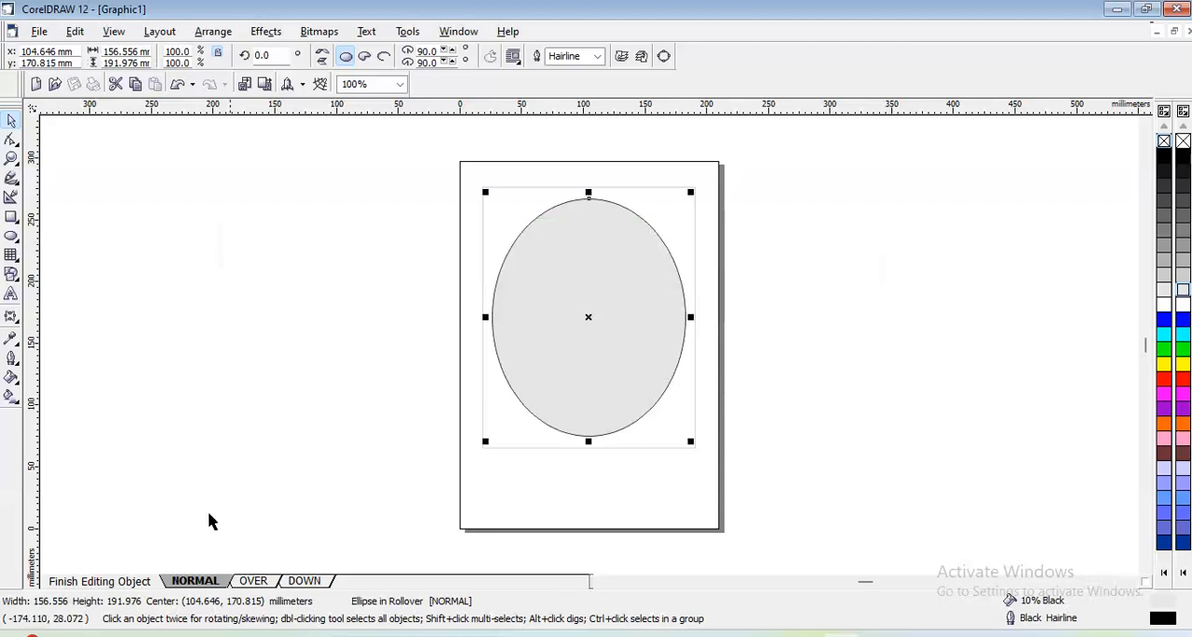
left_click(253, 582)
left_click(303, 581)
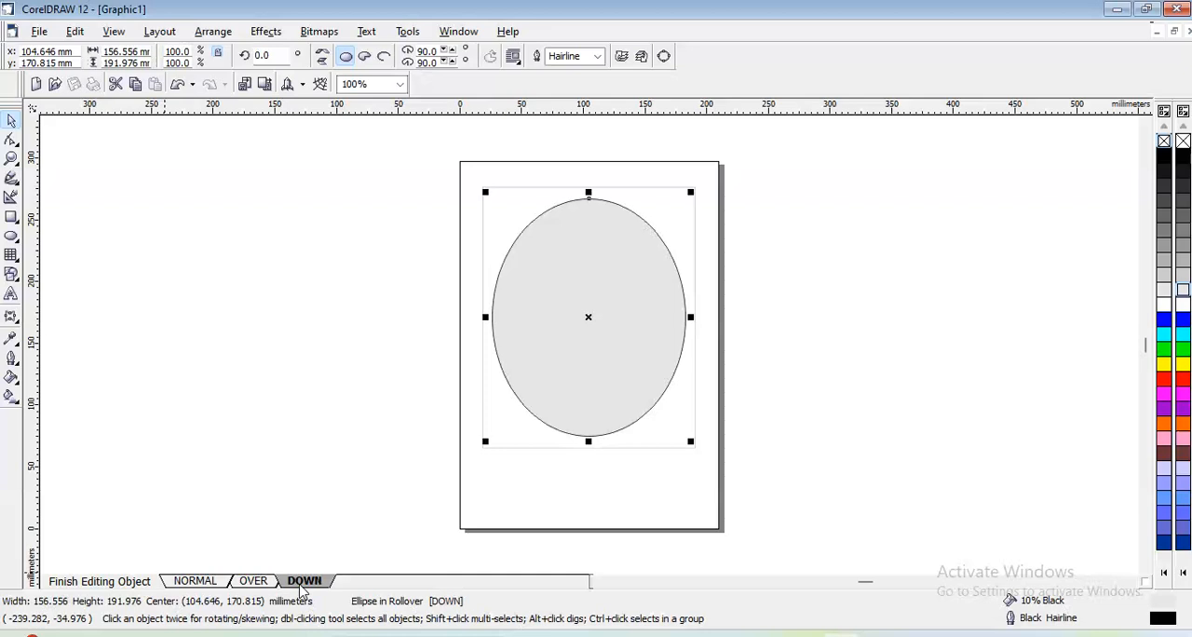
left_click(207, 581)
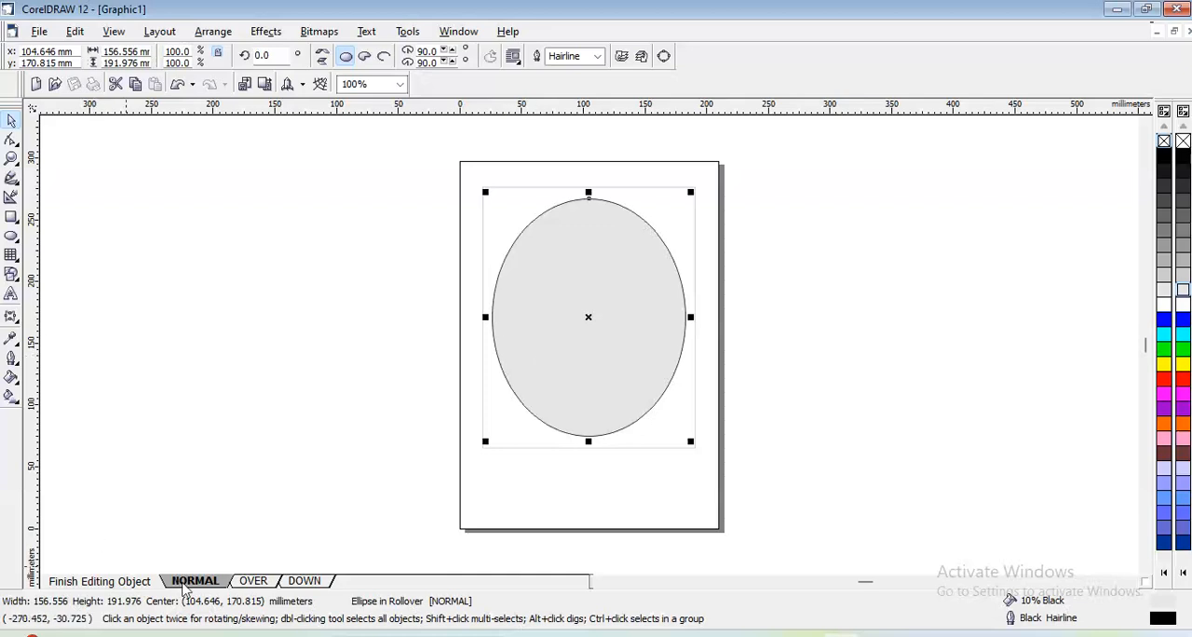
- In the rollover's Over state, split the ellipse into two pieces with a freehand zigzag Knife cut across its middle
left_click(249, 581)
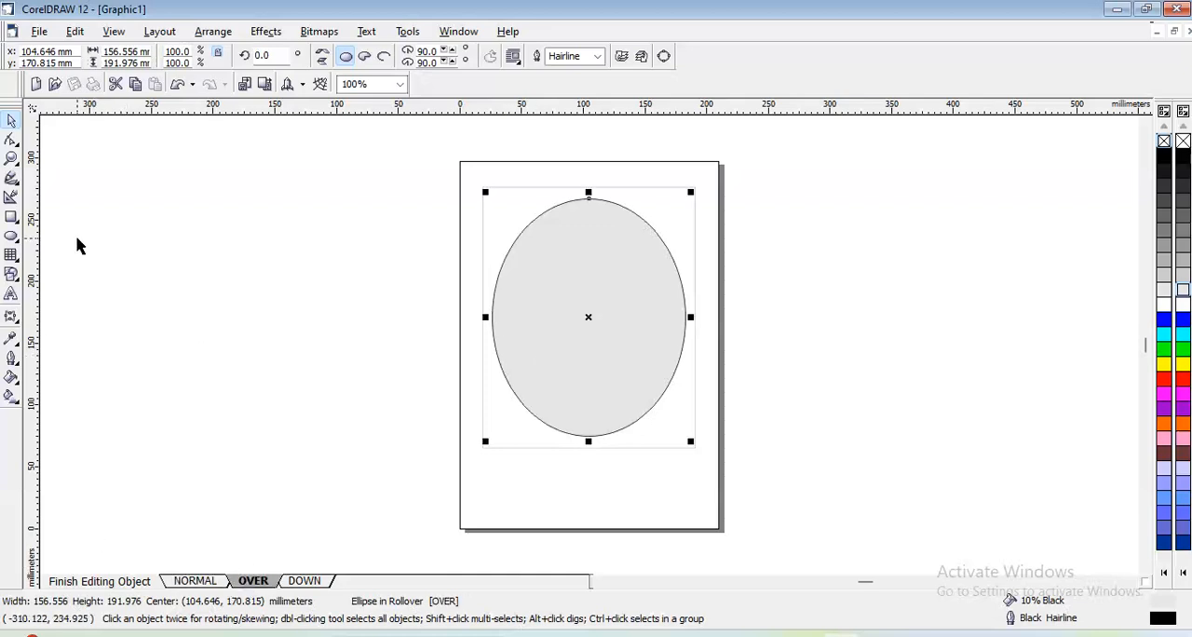
left_click(15, 165)
left_click(12, 139)
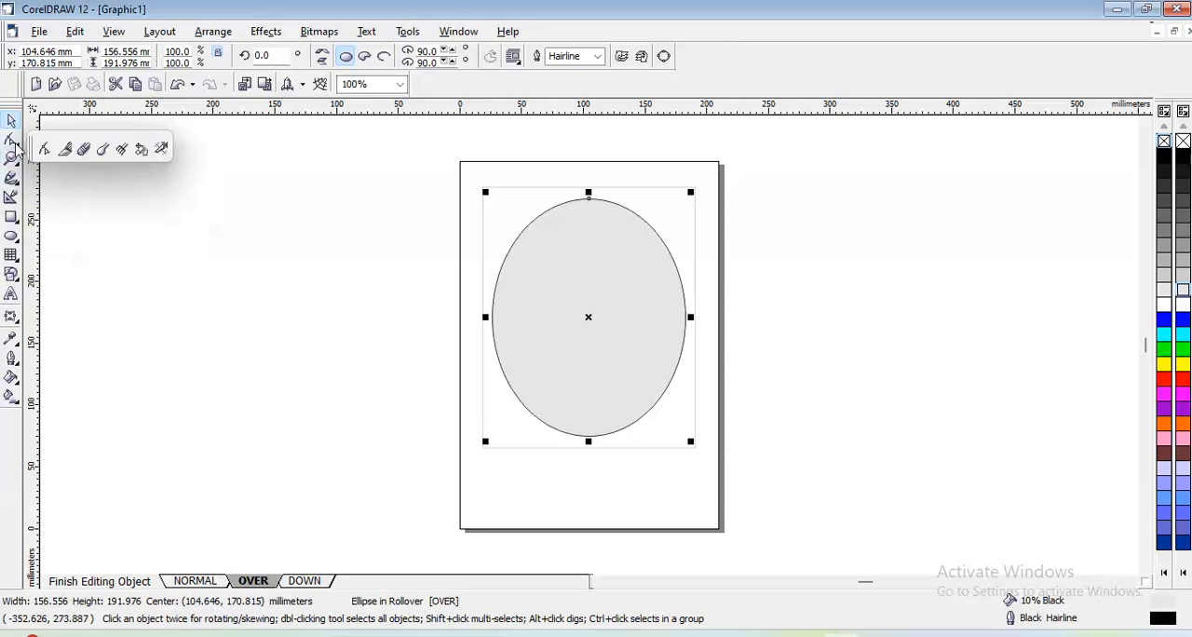
left_click(65, 152)
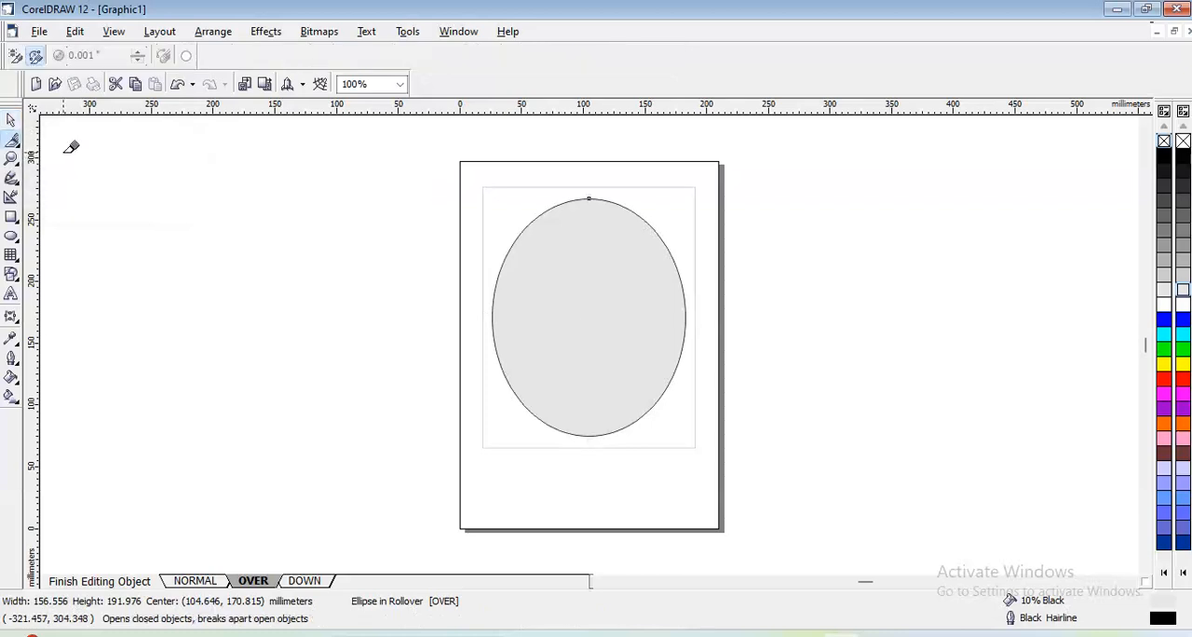
left_click(495, 286)
mouse_move(518, 318)
left_mouse_down()
mouse_move(536, 291)
mouse_move(555, 321)
mouse_move(558, 298)
mouse_move(573, 322)
mouse_move(577, 298)
mouse_move(590, 319)
mouse_move(604, 296)
mouse_move(614, 315)
mouse_move(636, 294)
mouse_move(659, 322)
mouse_move(686, 276)
left_mouse_up()
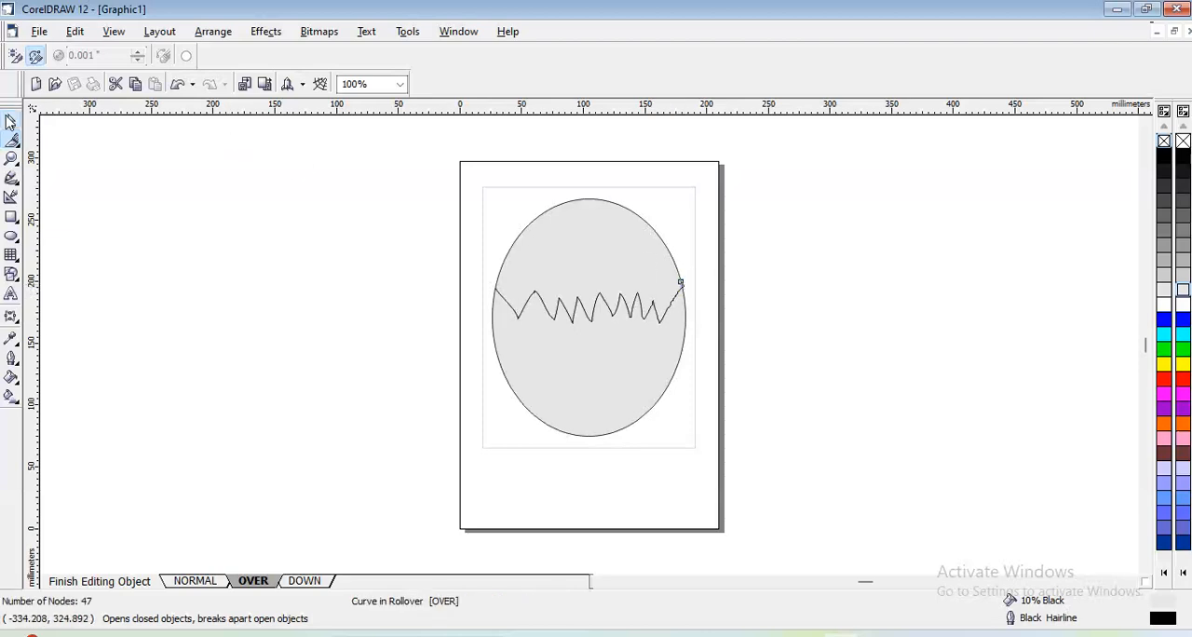
left_click(10, 121)
left_click(234, 221)
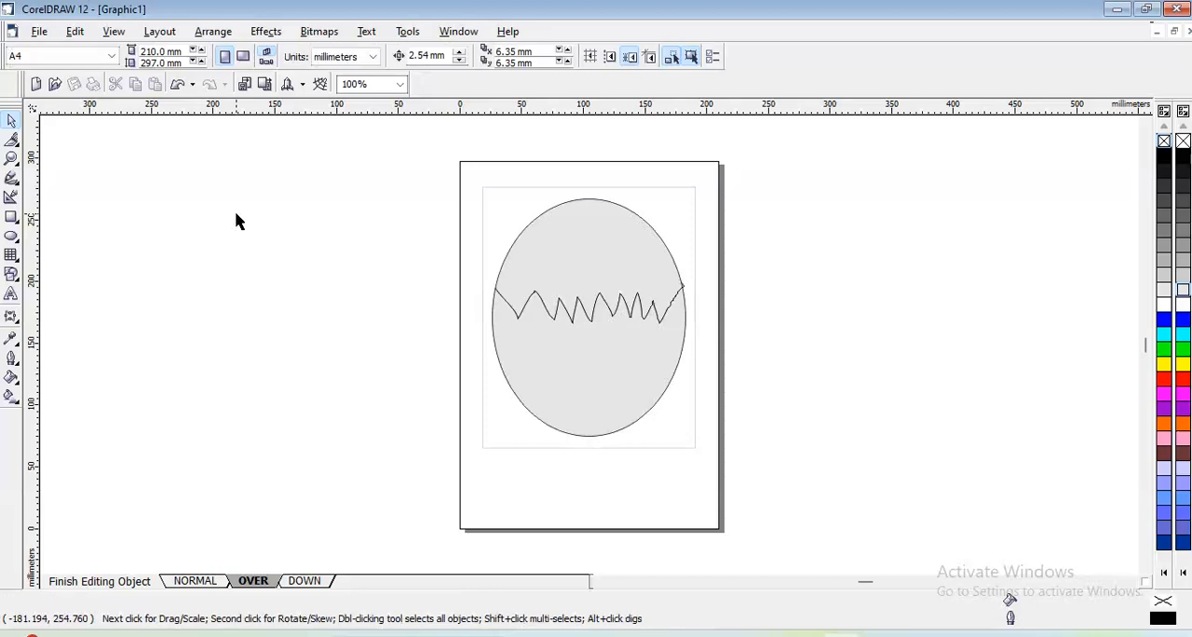
- Copy both cut pieces from the Over state and paste them in place of the whole ellipse in the Down state
left_click_drag(433, 157, 719, 480)
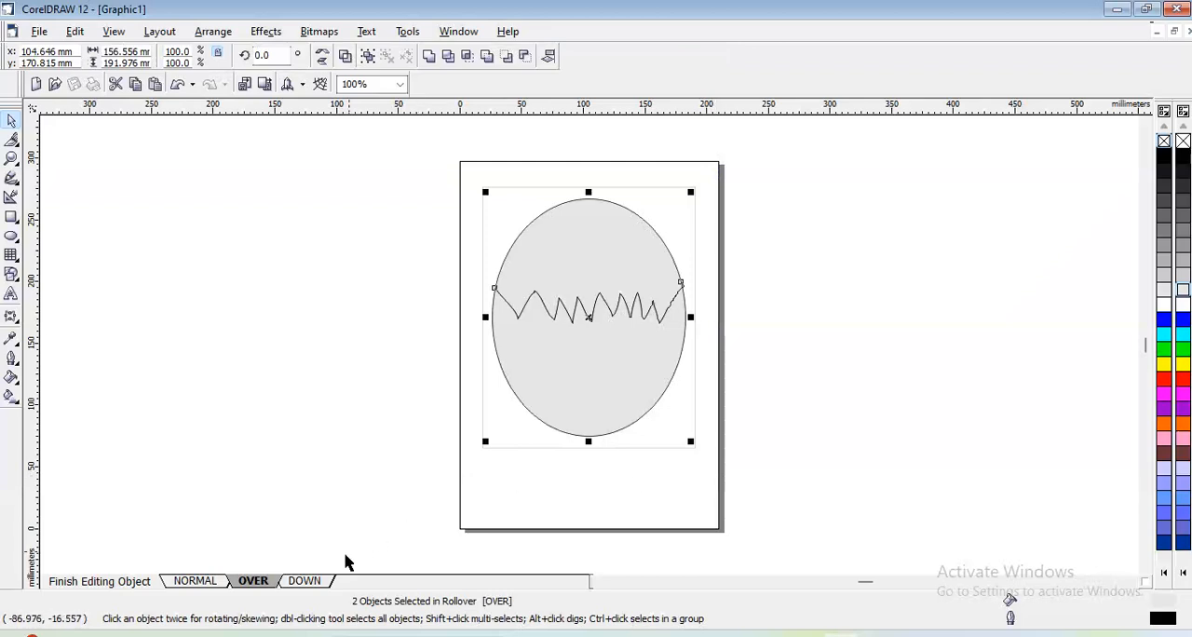
left_click(312, 580)
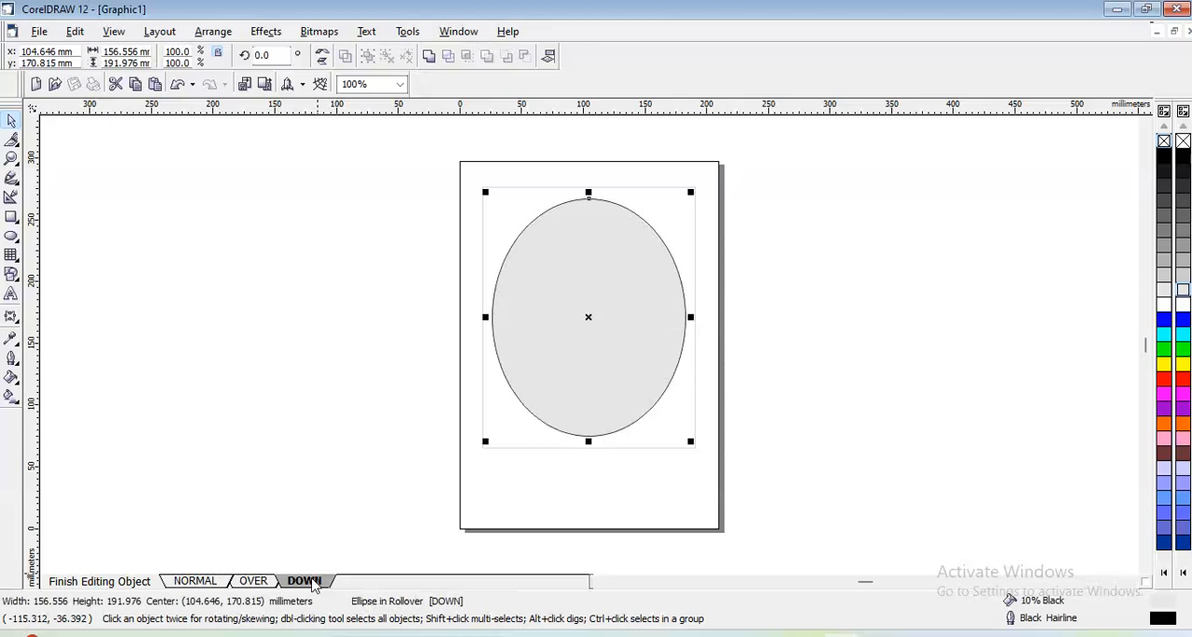
key("Delete")
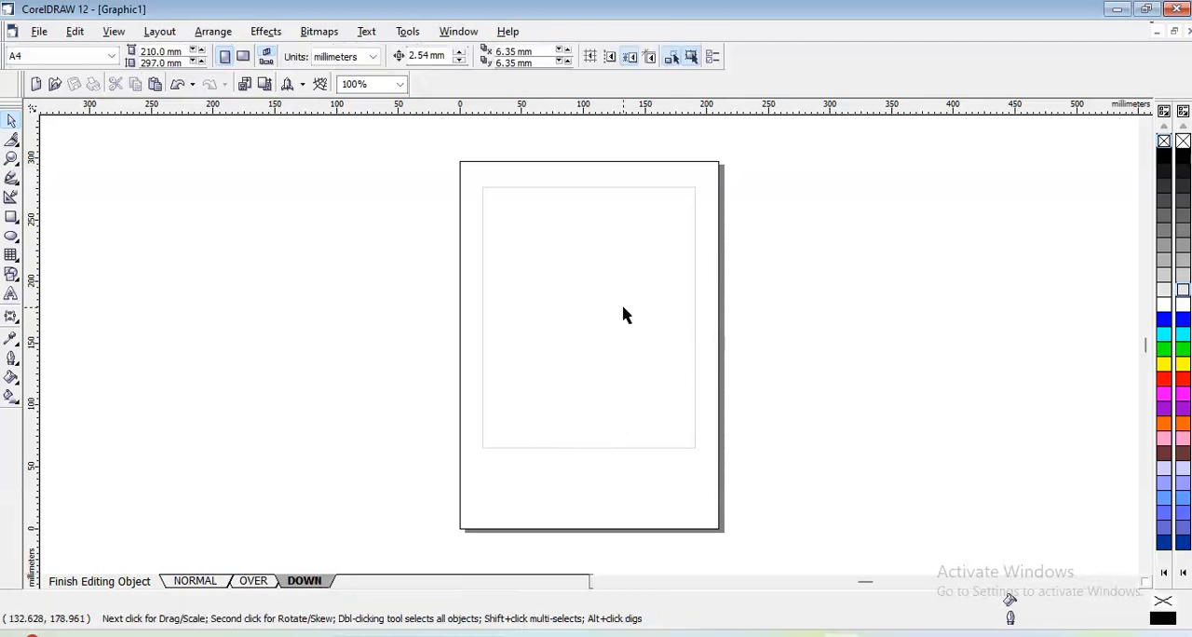
key("ctrl+v")
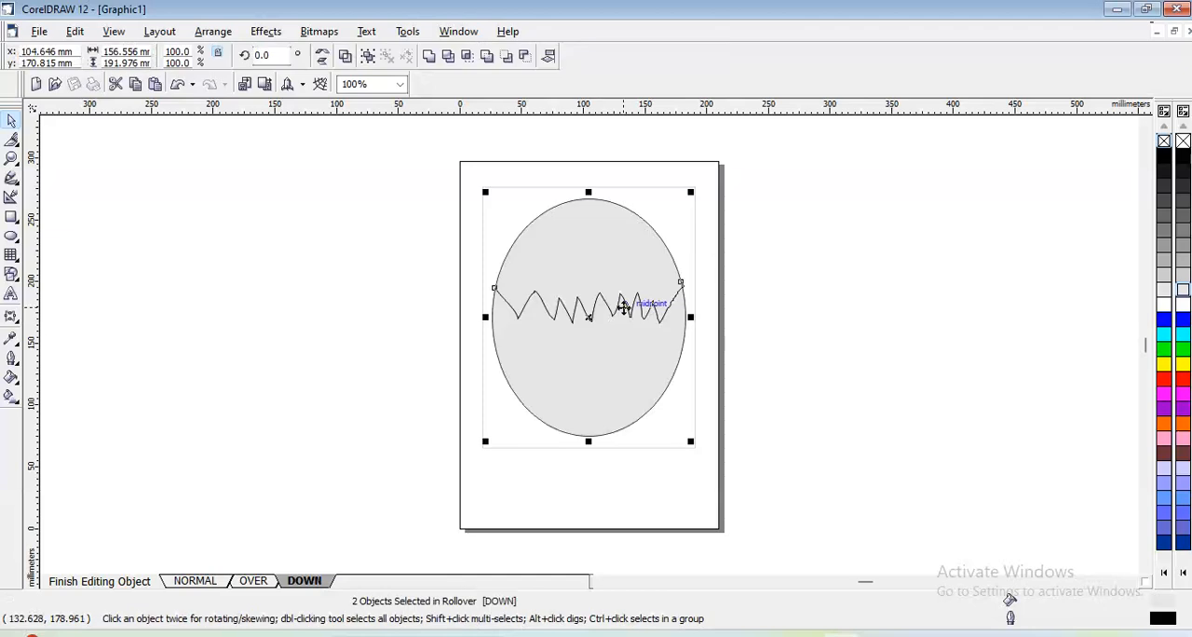
left_click(754, 345)
- Move the upper piece in the Down state up by about 30 mm
left_click(606, 255)
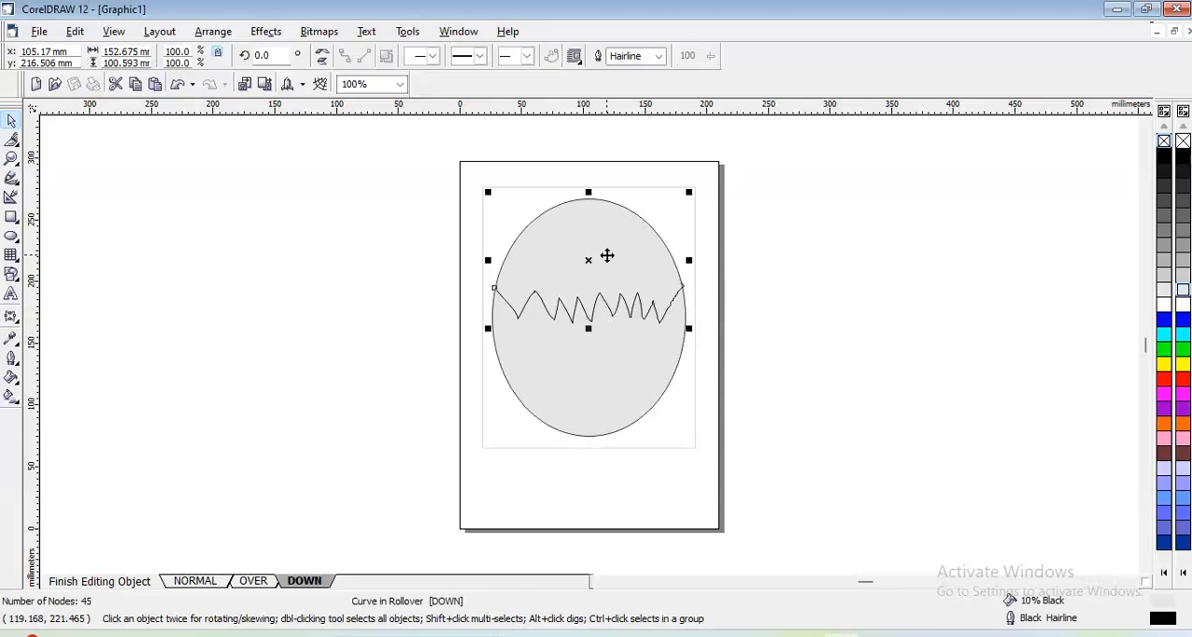
key("Up")
key("Up")
key("Up")
key("Up")
key("Up")
key("Up")
key("Up")
key("Up")
key("Up")
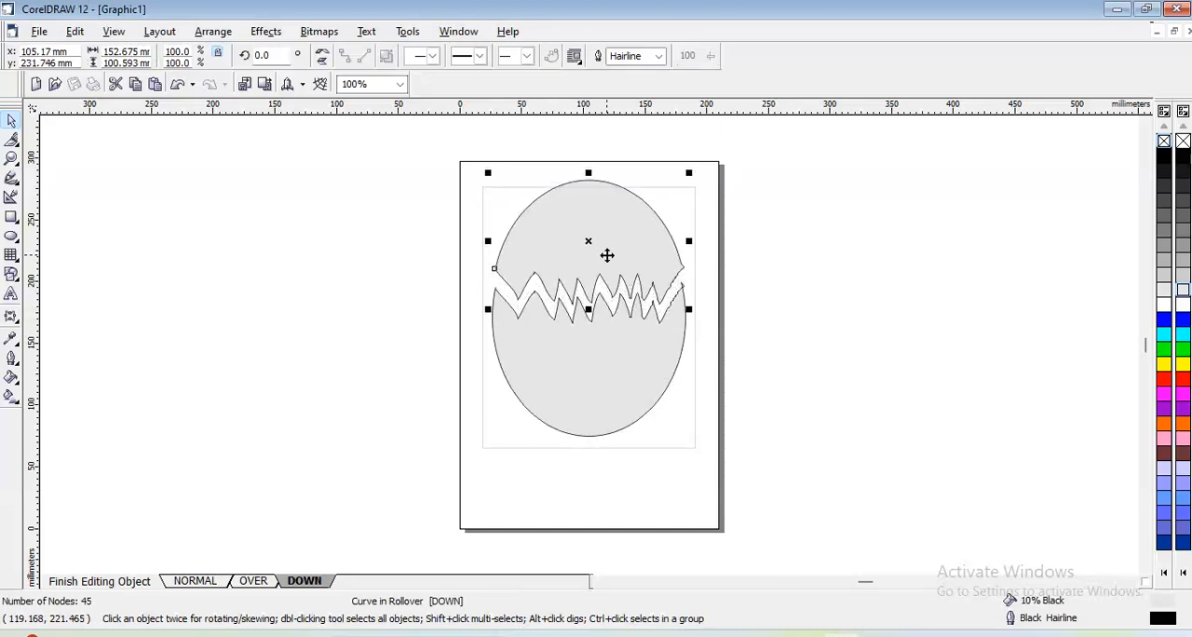
key("Up")
key("Up")
key("Up")
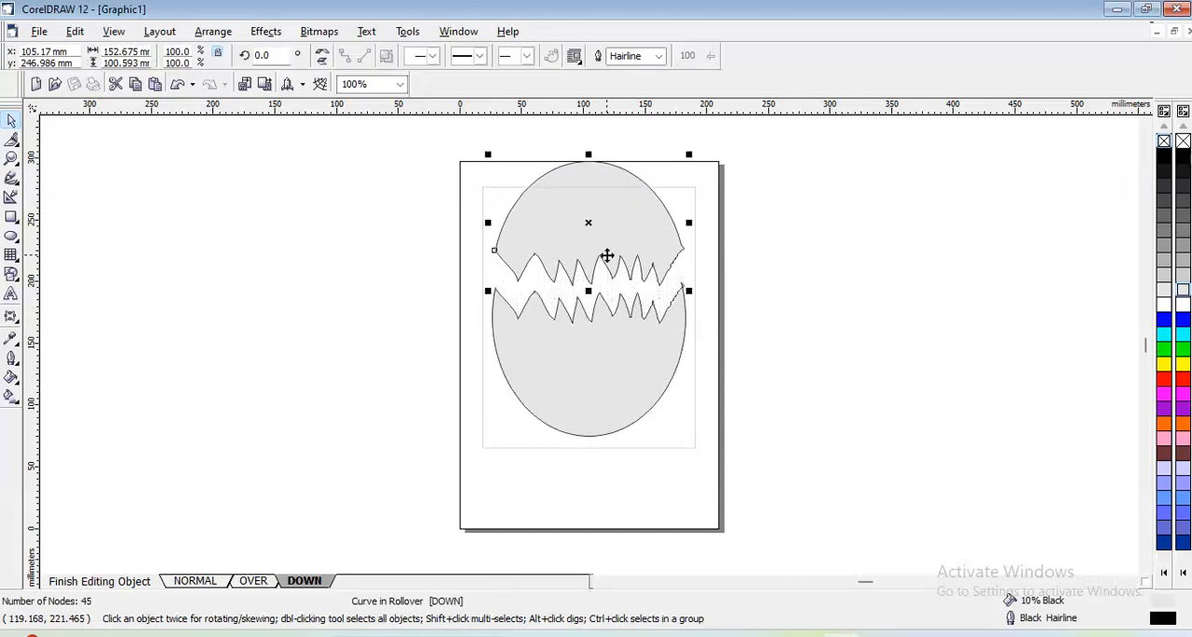
- Rotate the upper piece about 18 degrees clockwise and shift it about 10 mm right and 2.5 mm up
left_click(585, 195)
left_click(586, 202)
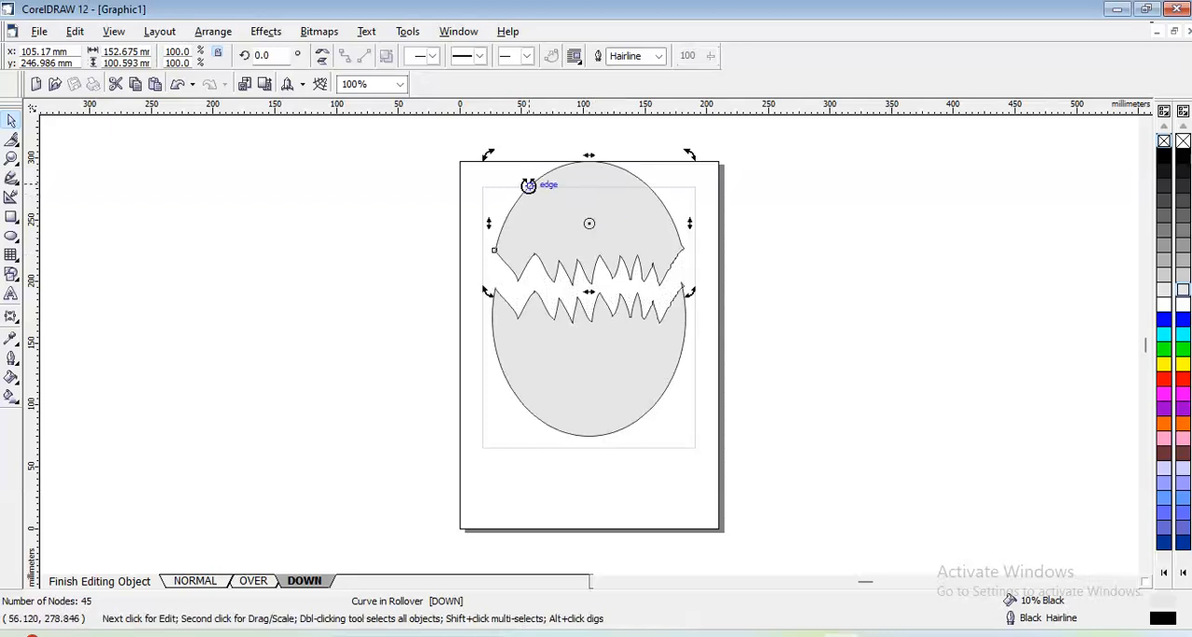
left_click_drag(486, 152, 531, 152)
key("Right")
key("Right")
key("Right")
key("Right")
key("Right")
key("Right")
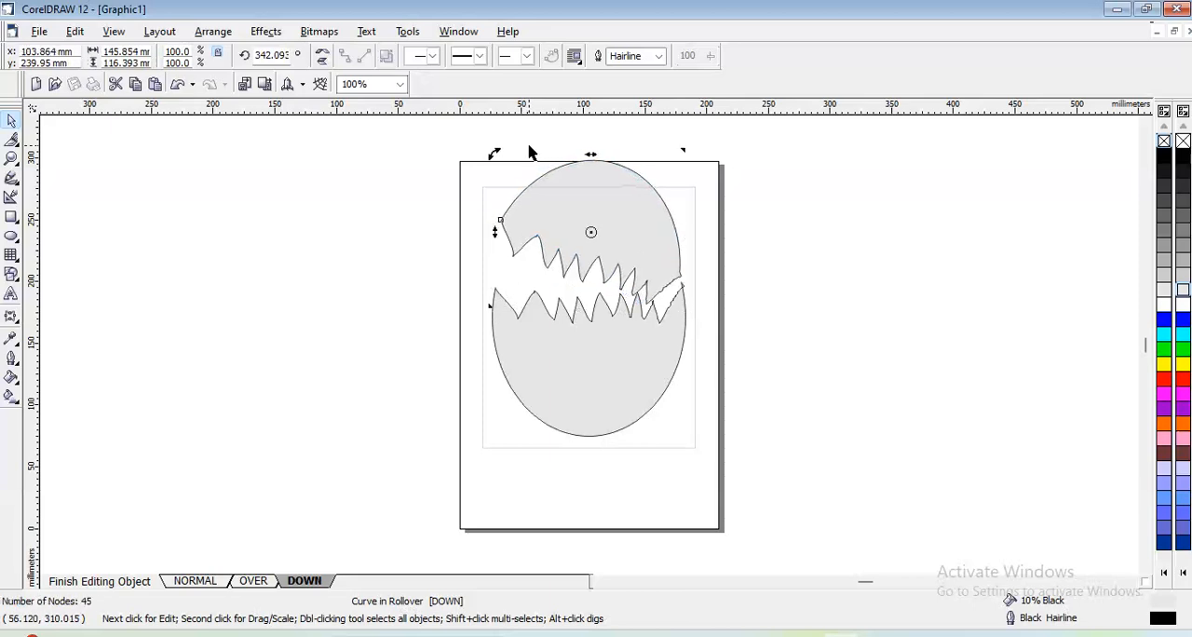
key("Up")
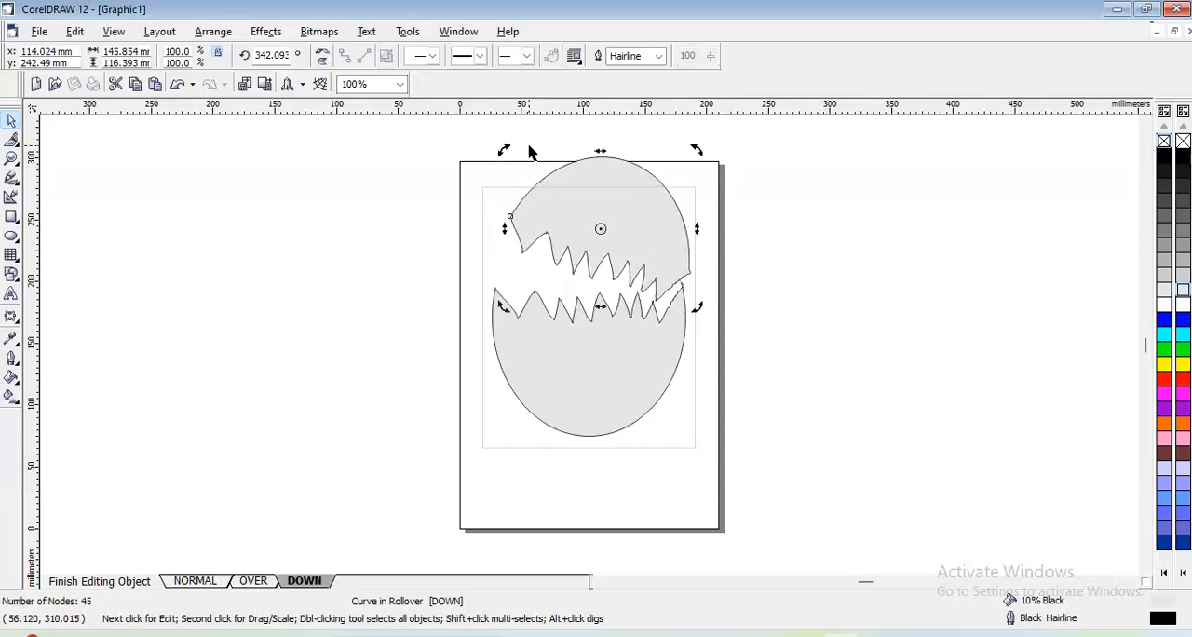
left_click(373, 245)
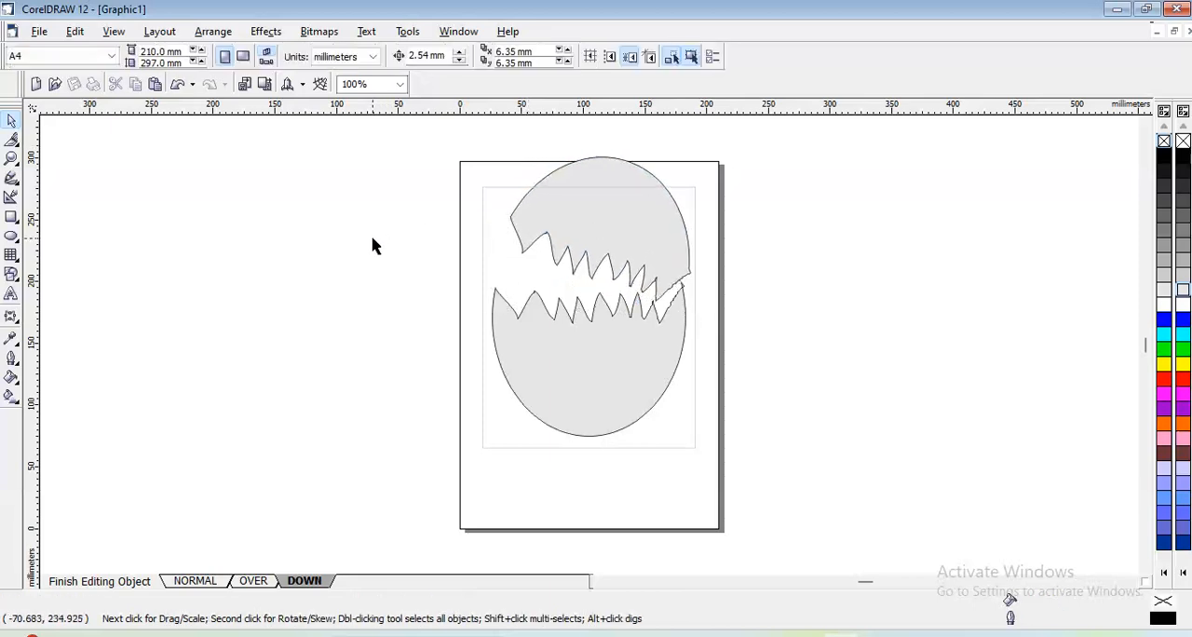
- Draw an ellipse about 152 mm wide and 88 mm high across the gap between the two pieces, centred horizontally on them
left_click(12, 235)
left_click_drag(503, 244, 681, 352)
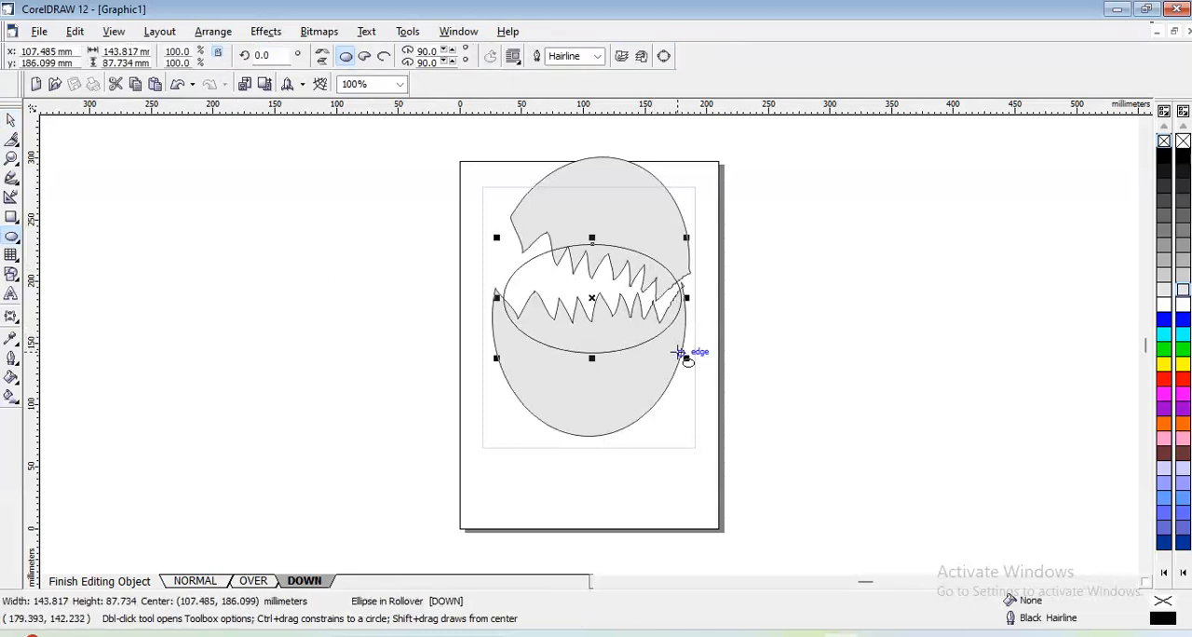
left_click_drag(496, 298, 487, 298)
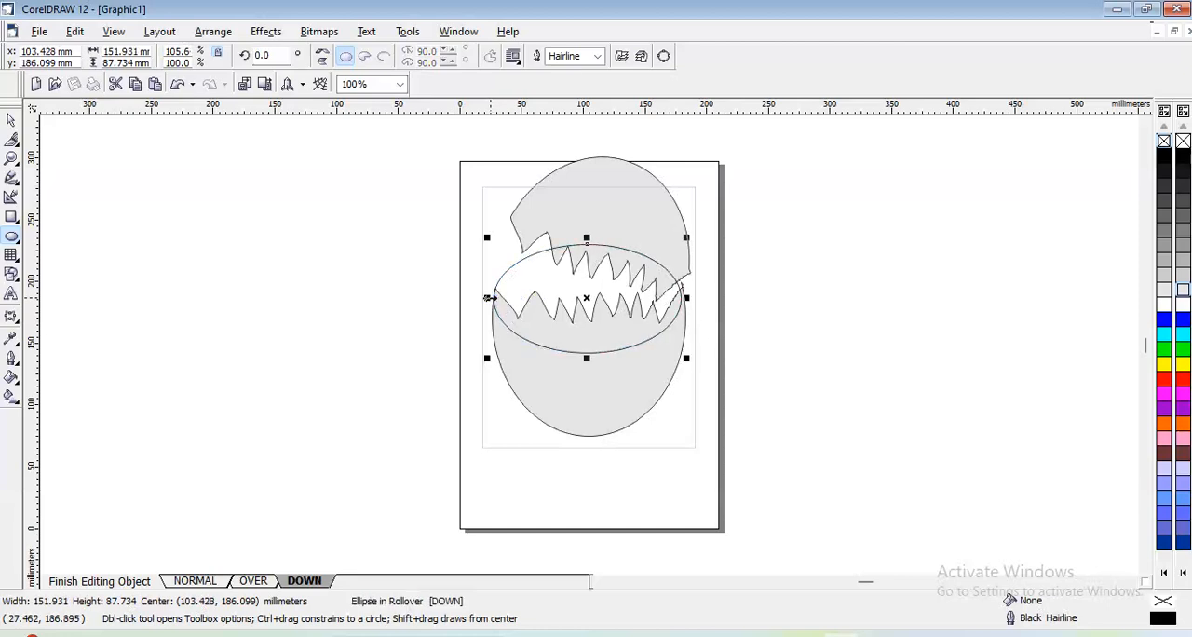
key("Right")
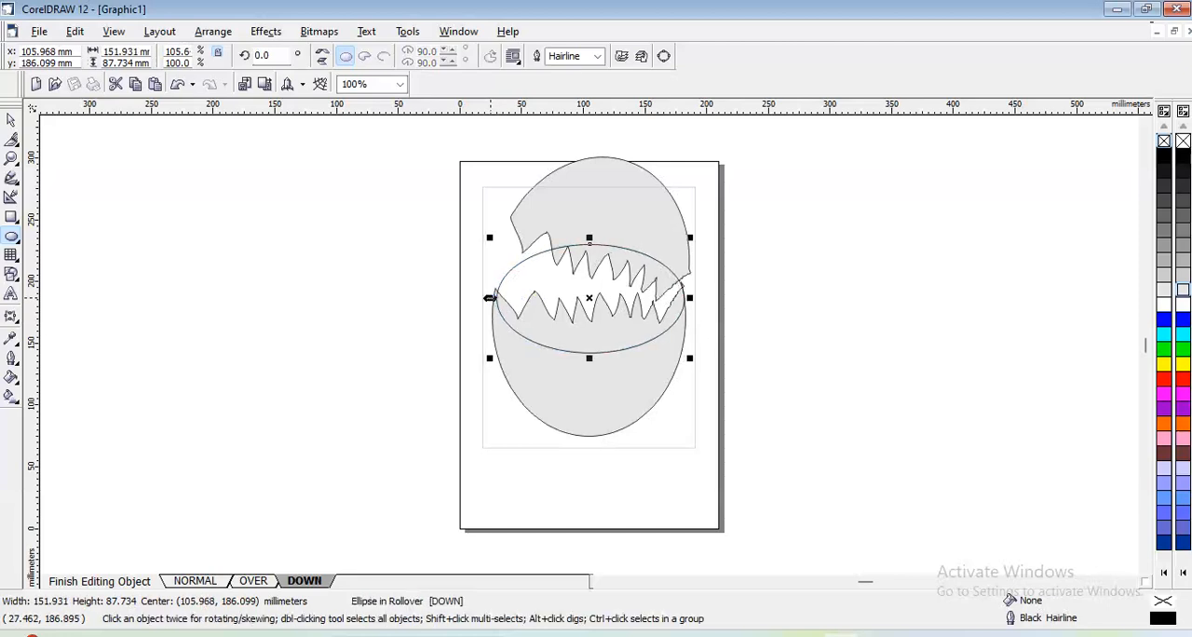
left_click(551, 291)
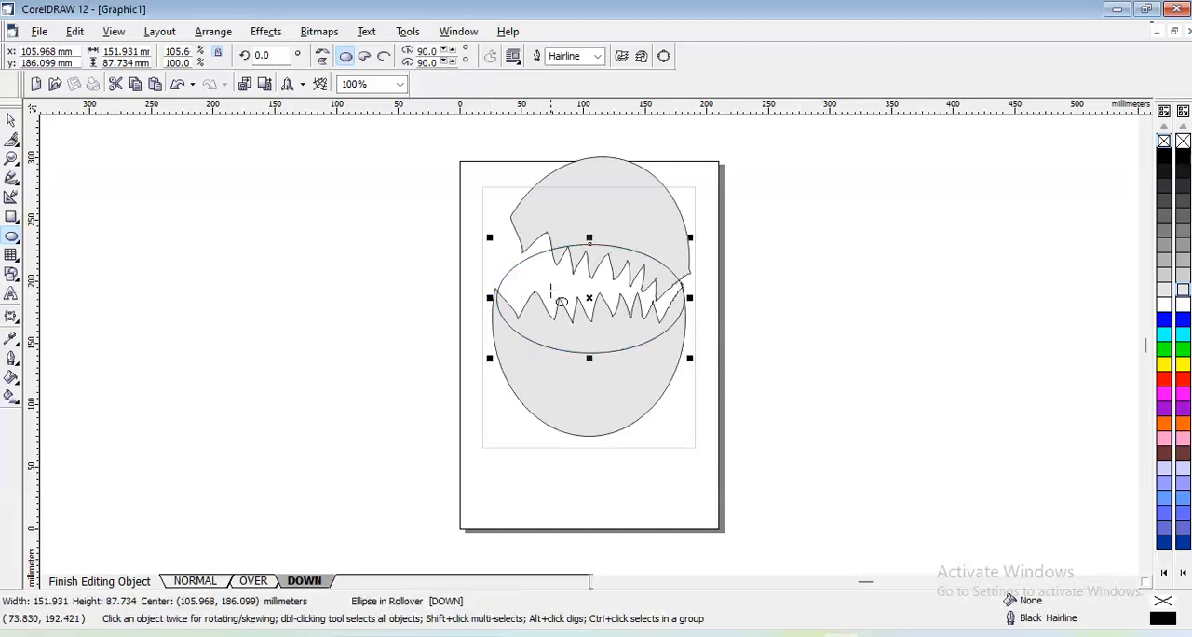
- Give the new ellipse a yellow fill and a yellow outline
left_click(12, 121)
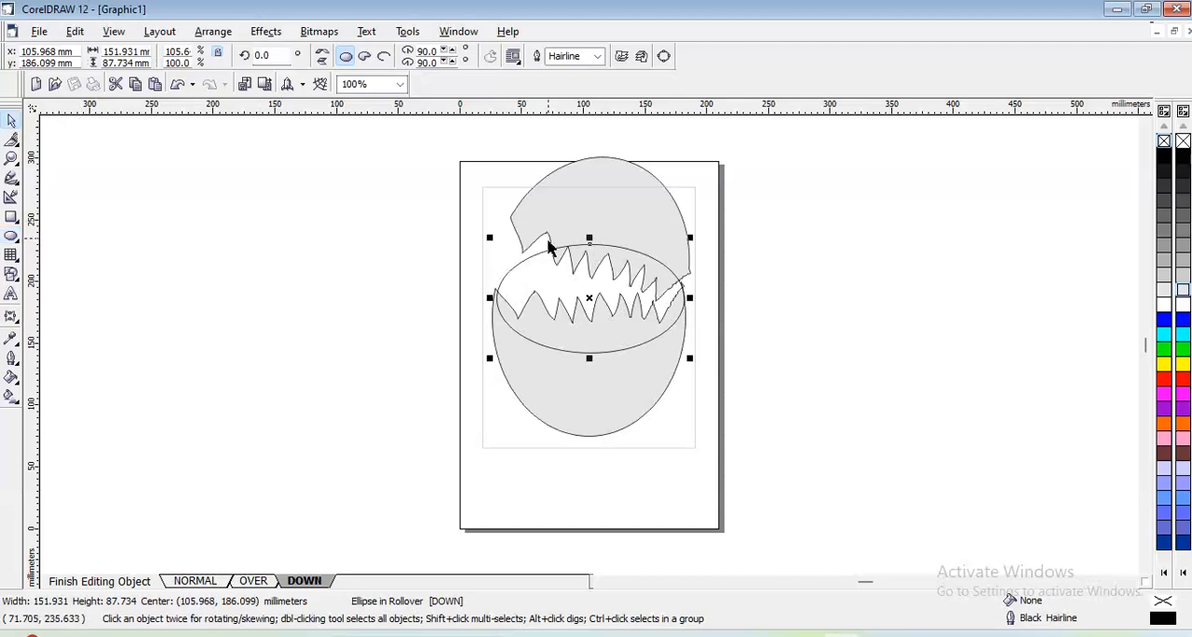
left_click(1180, 363)
right_click(1180, 363)
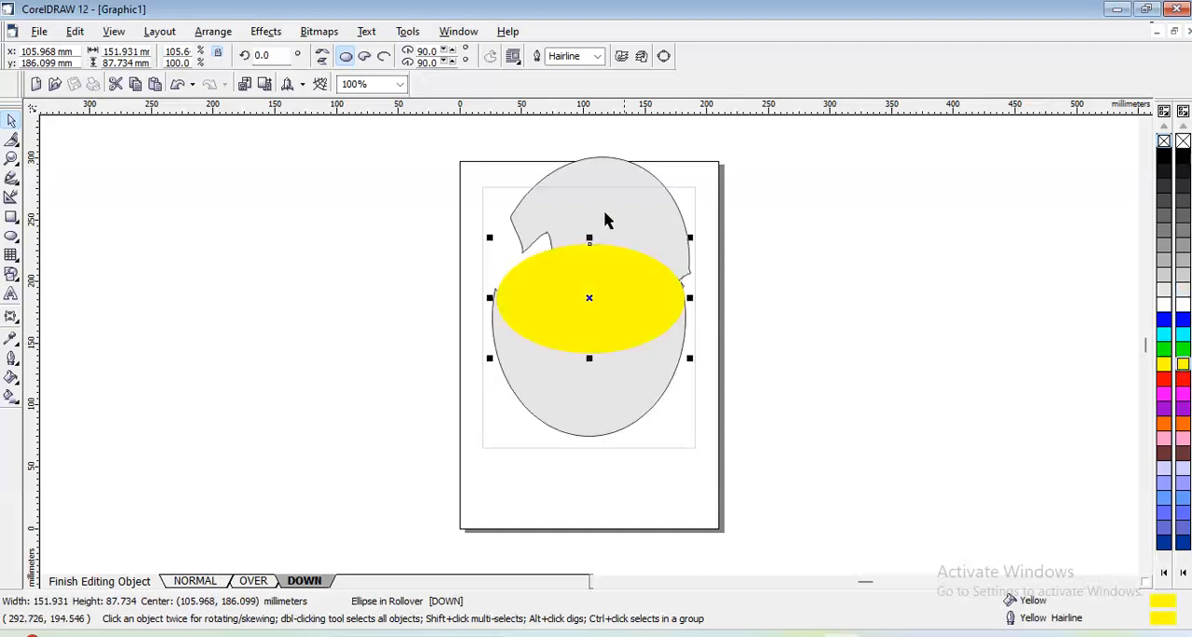
- Send the yellow ellipse behind the two eggshell pieces in the Down state and deselect it
left_click(267, 33)
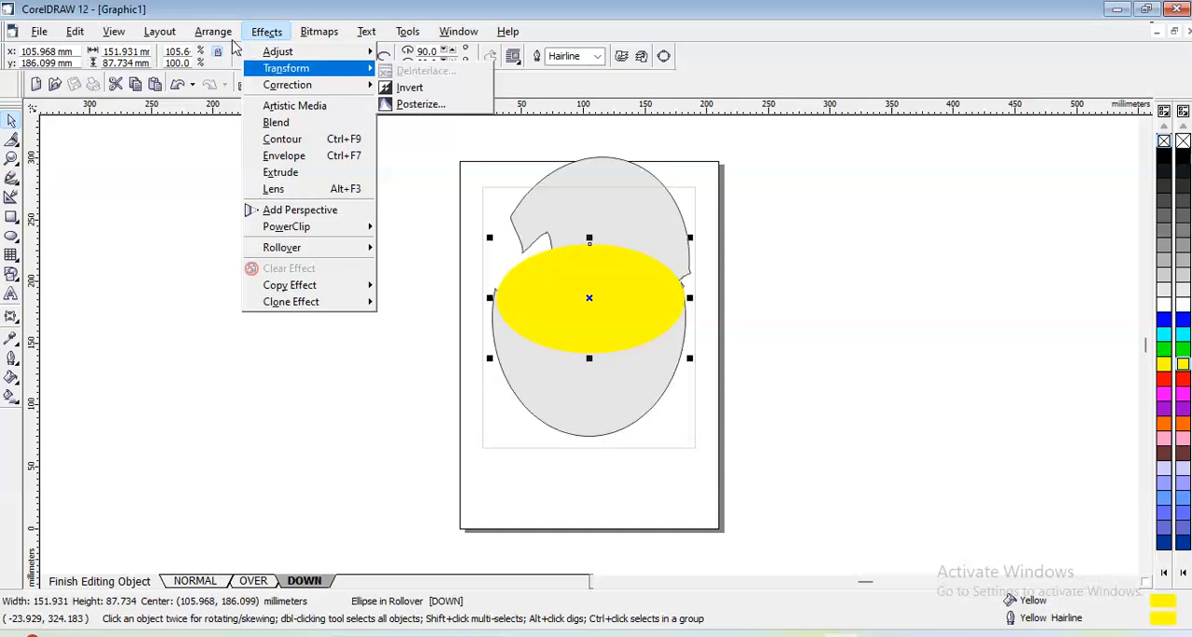
mouse_move(215, 32)
mouse_move(234, 113)
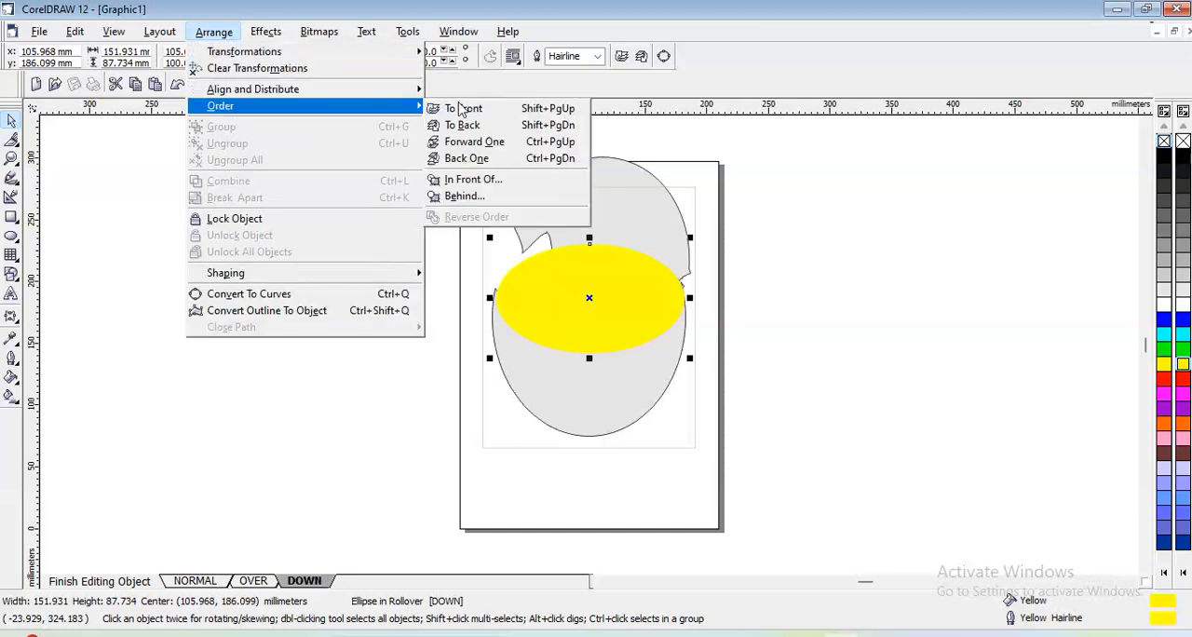
left_click(471, 131)
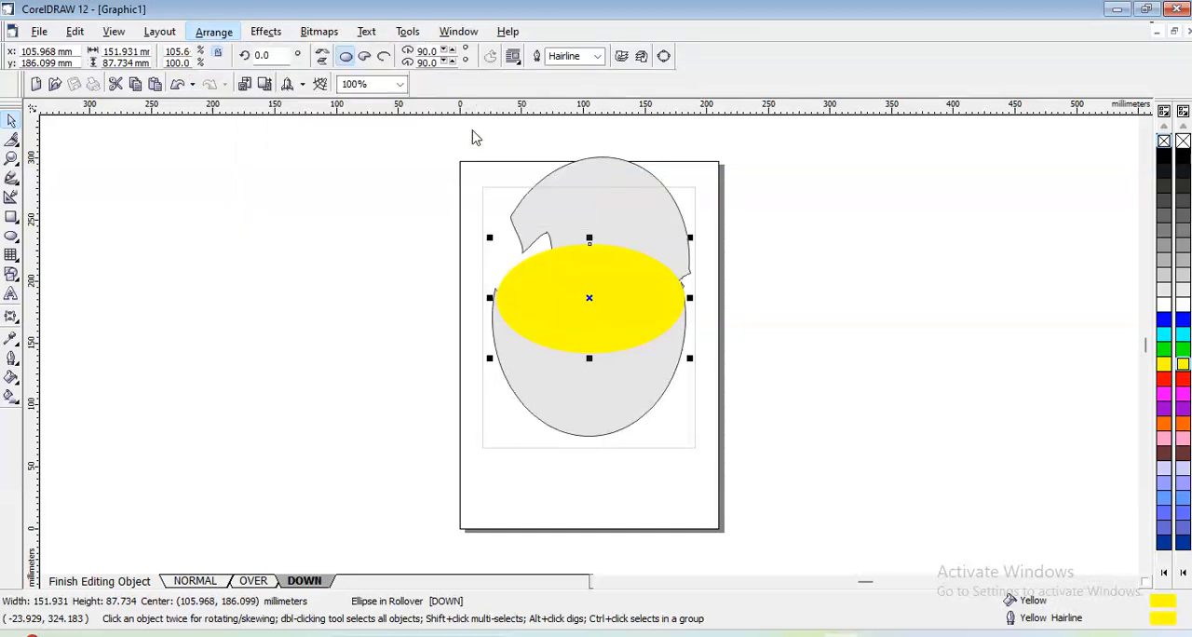
left_click(421, 169)
- Review the Normal, Over and Down states of the egg and finish editing the rollover
mouse_move(436, 133)
left_mouse_down()
mouse_move(505, 274)
mouse_move(684, 425)
mouse_move(734, 488)
left_mouse_up()
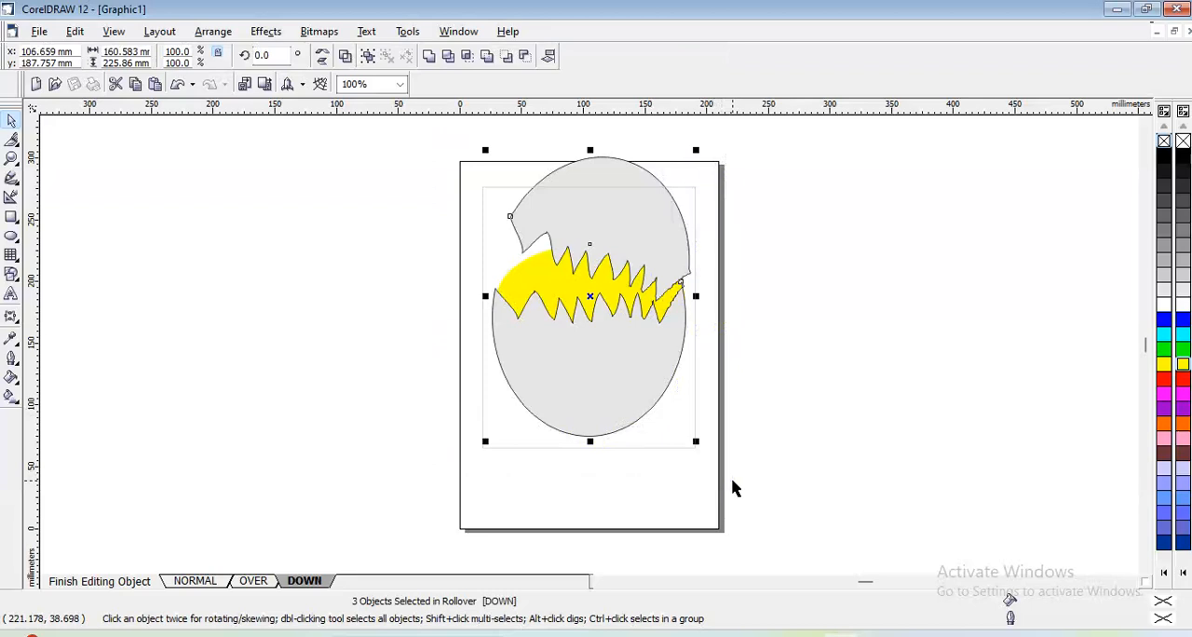
left_click(191, 582)
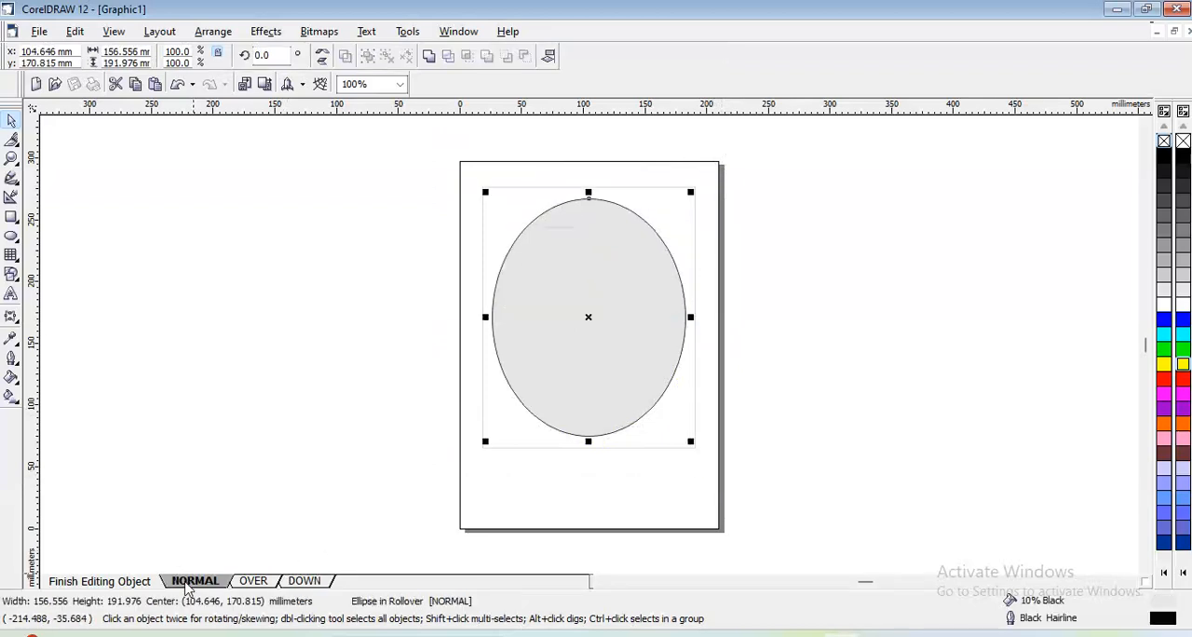
left_click(254, 581)
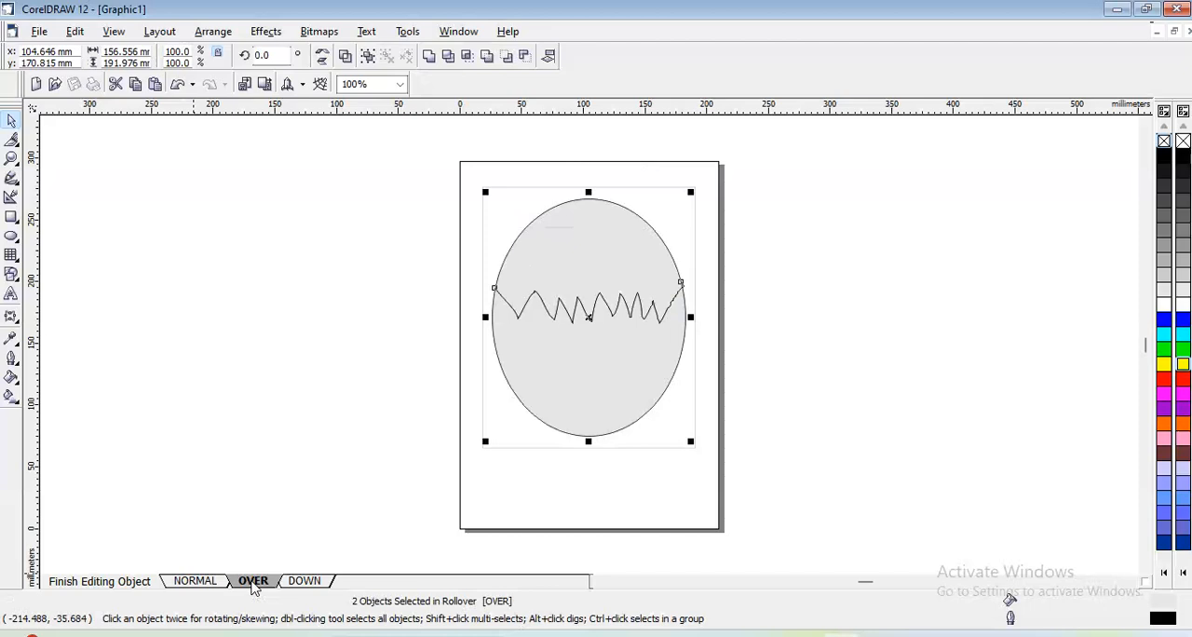
left_click(298, 582)
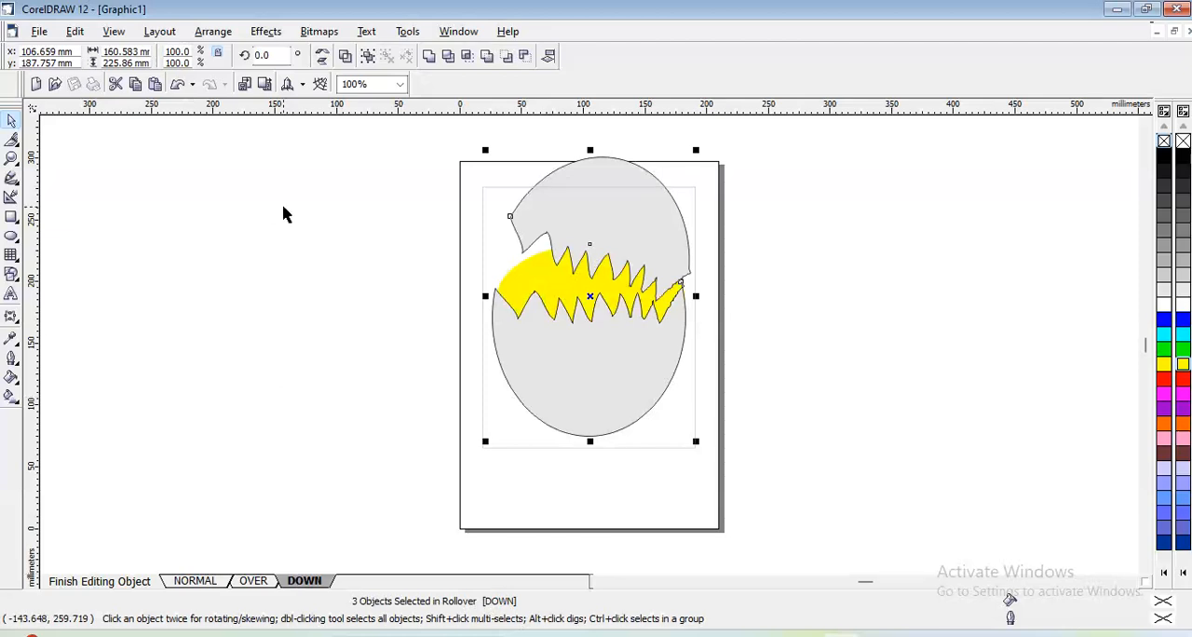
left_click(266, 31)
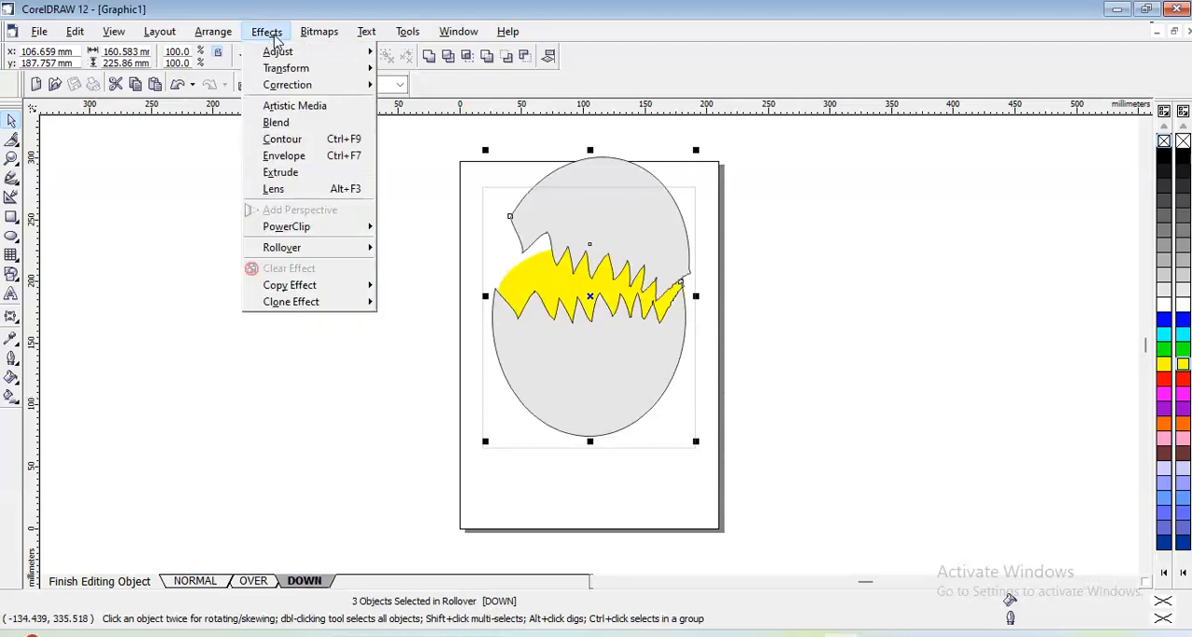
mouse_move(301, 252)
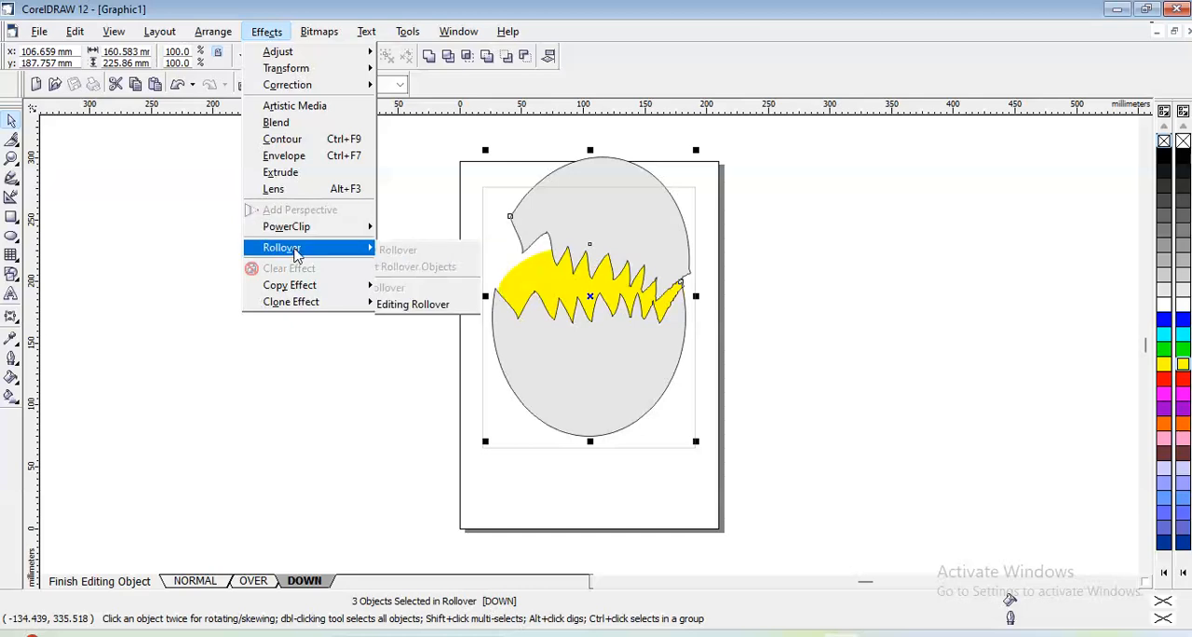
left_click(443, 311)
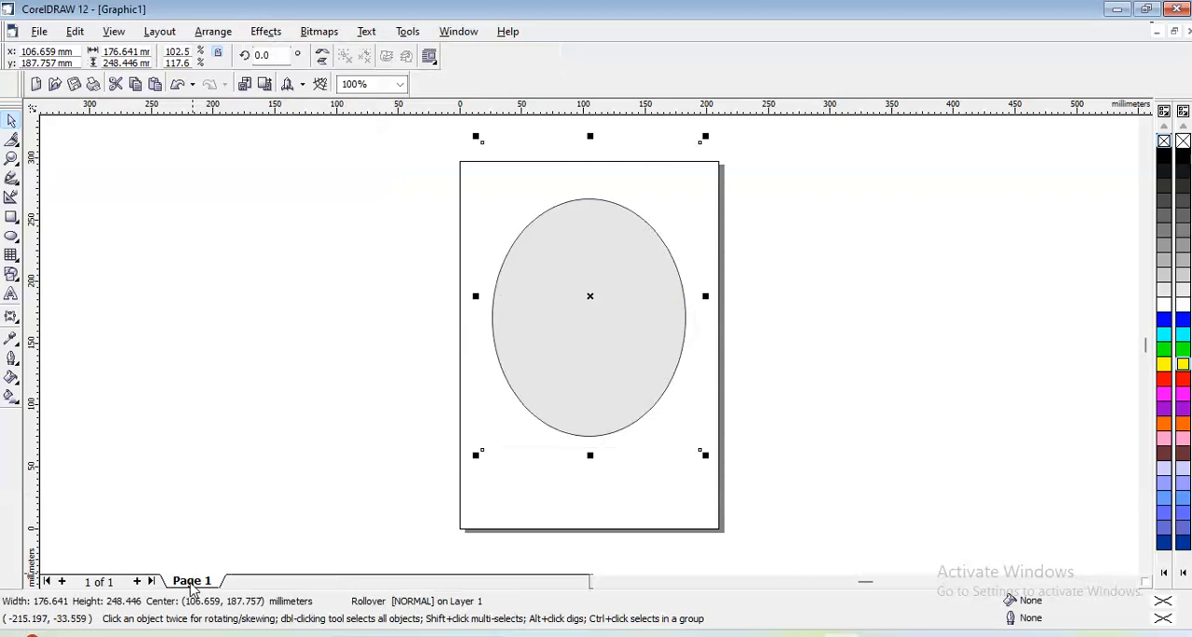
- Enable the live preview of rollovers for the finished egg
left_click(297, 430)
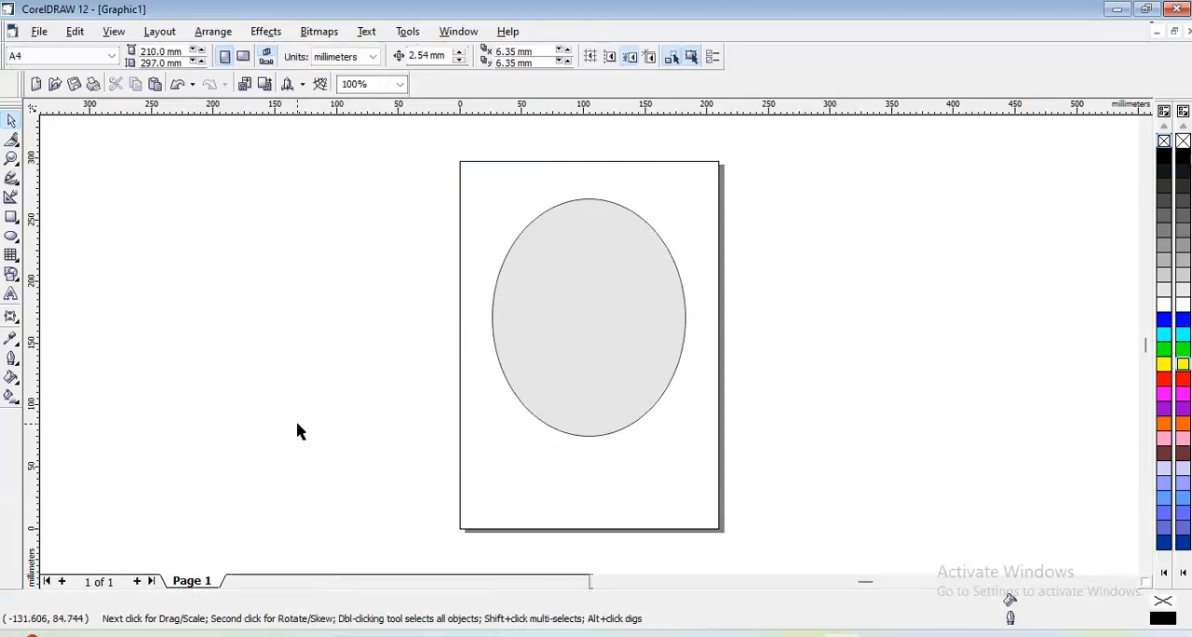
left_click(654, 301)
left_click(160, 359)
left_click(122, 33)
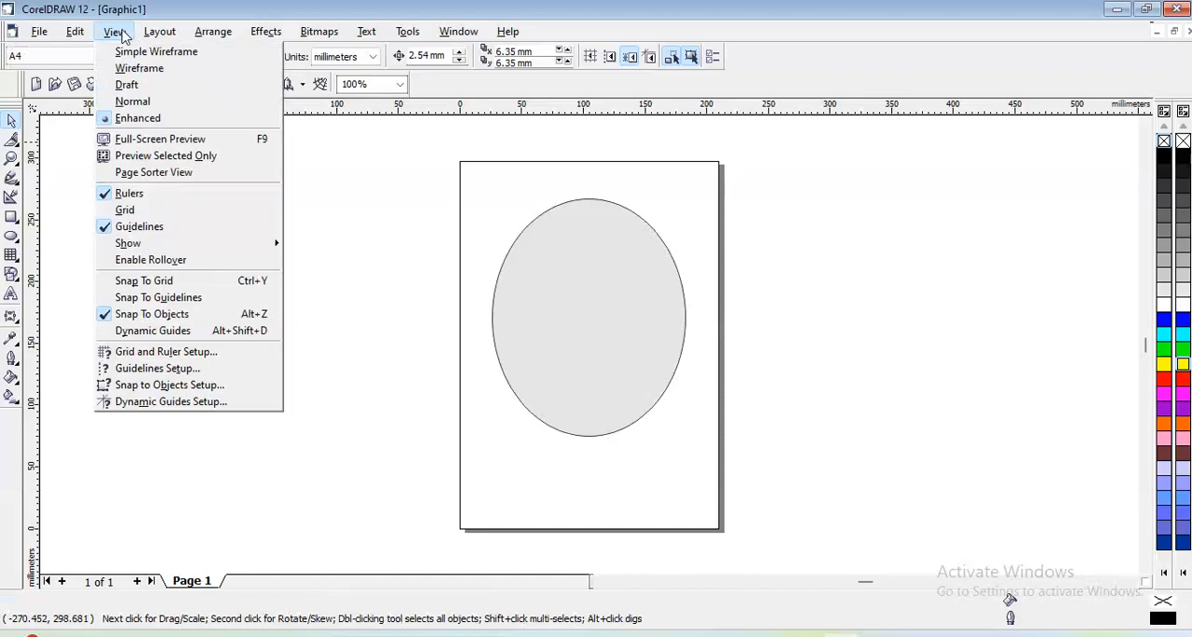
left_click(145, 268)
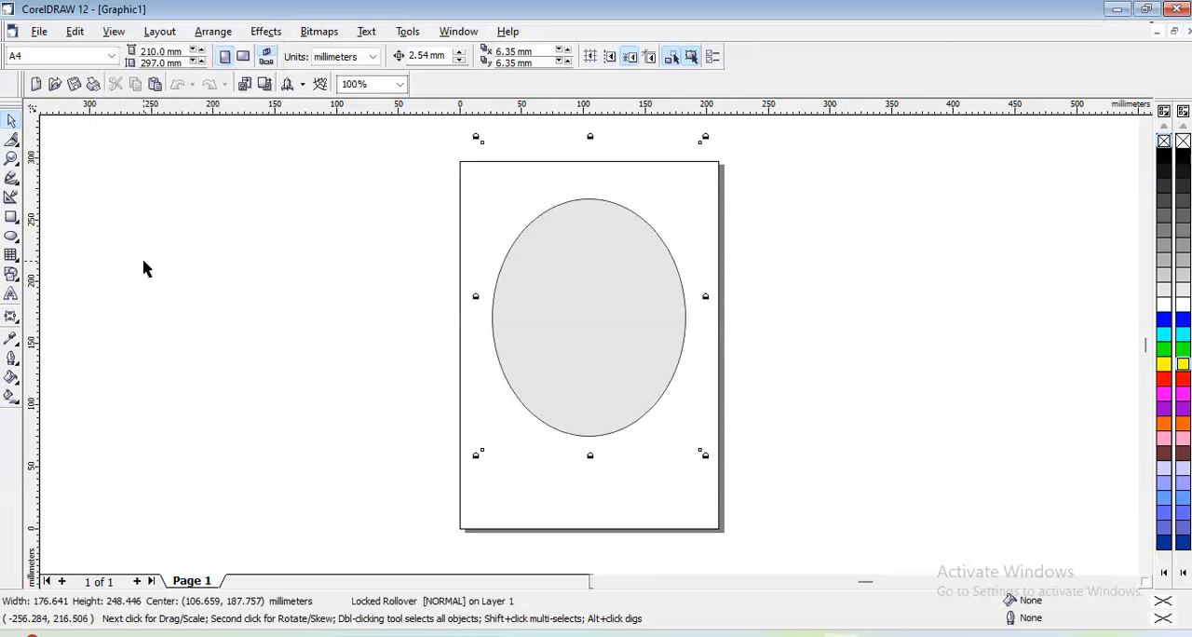
left_click(144, 262)
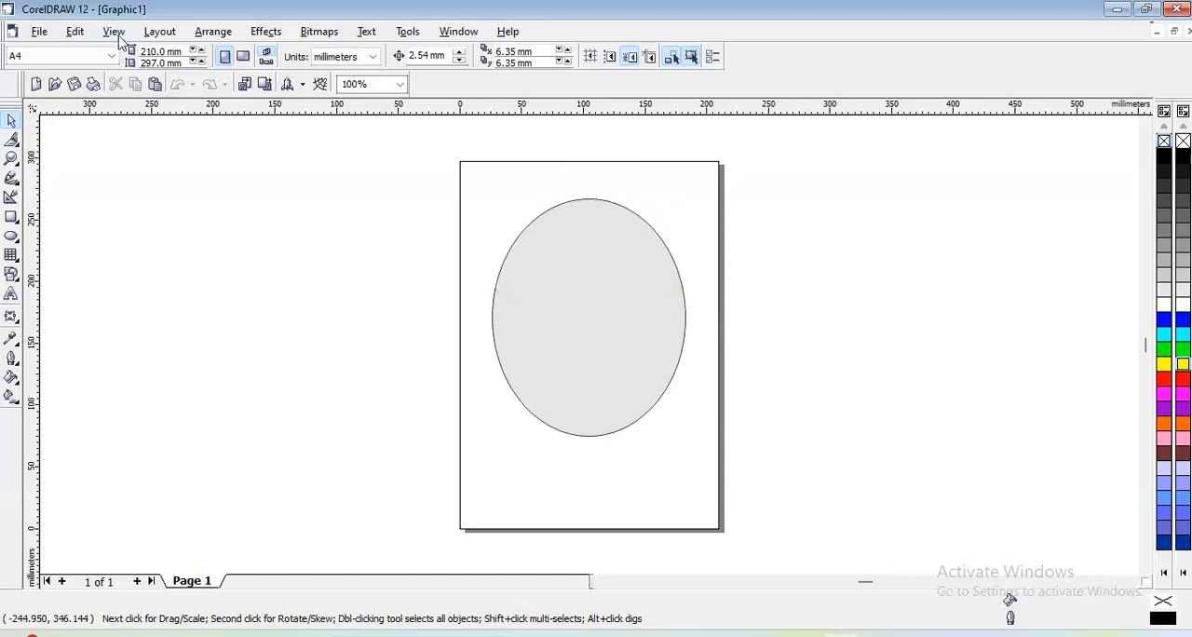
- Turn off the live rollover preview and delete the egg rollover from the page
left_click(117, 36)
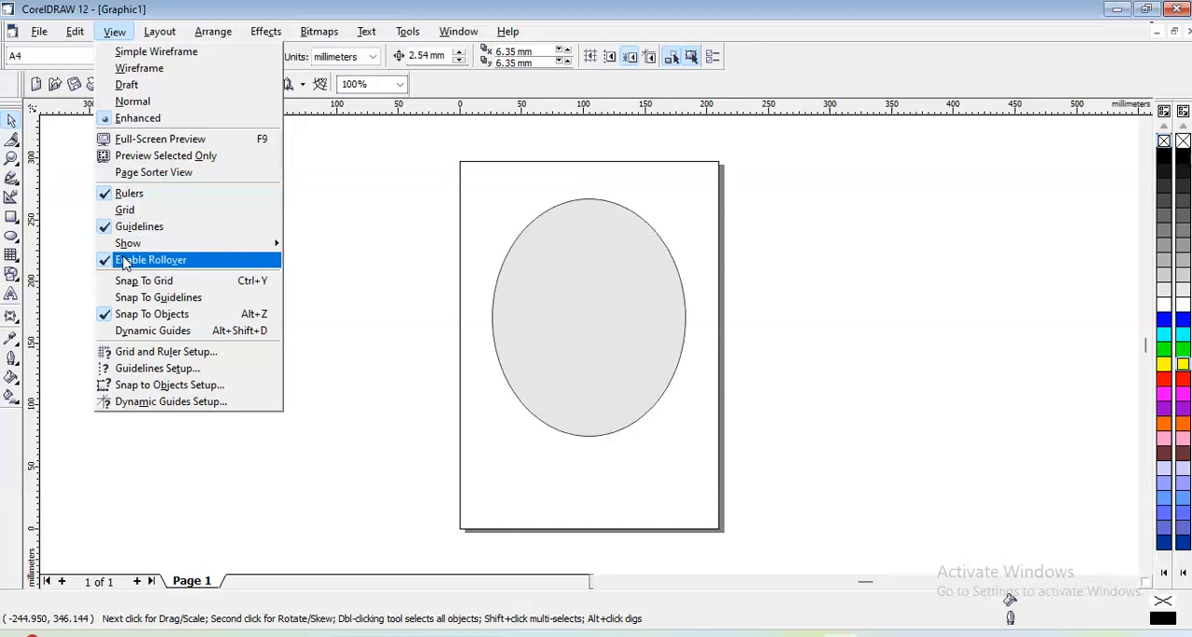
left_click(121, 262)
left_click(527, 288)
left_click(533, 296)
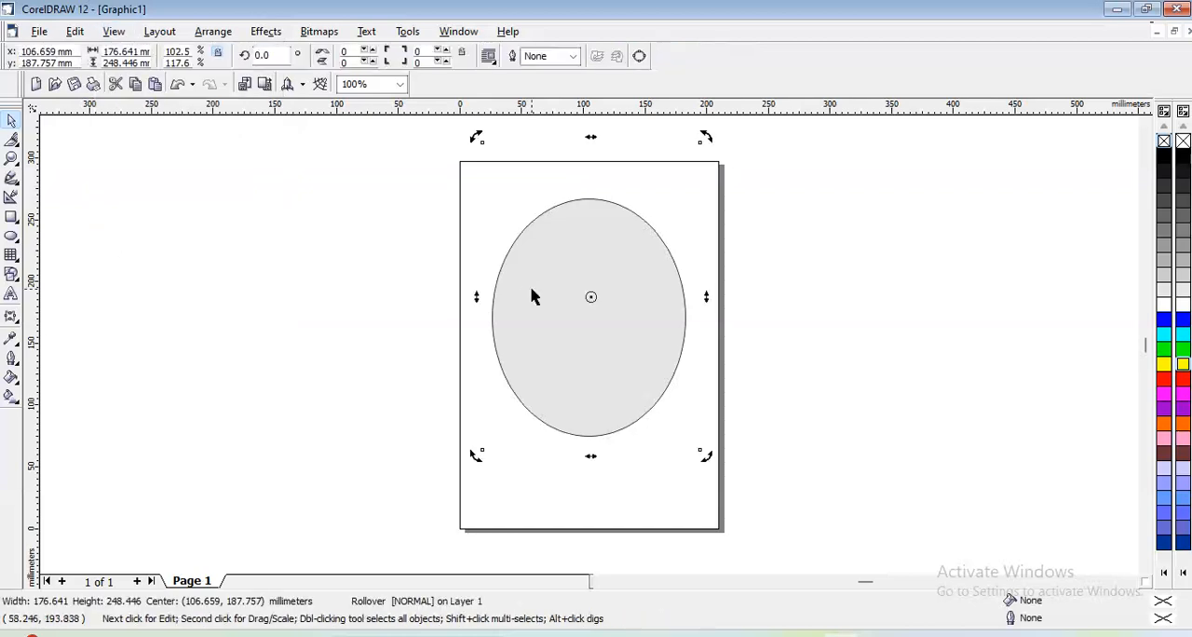
key("Delete")
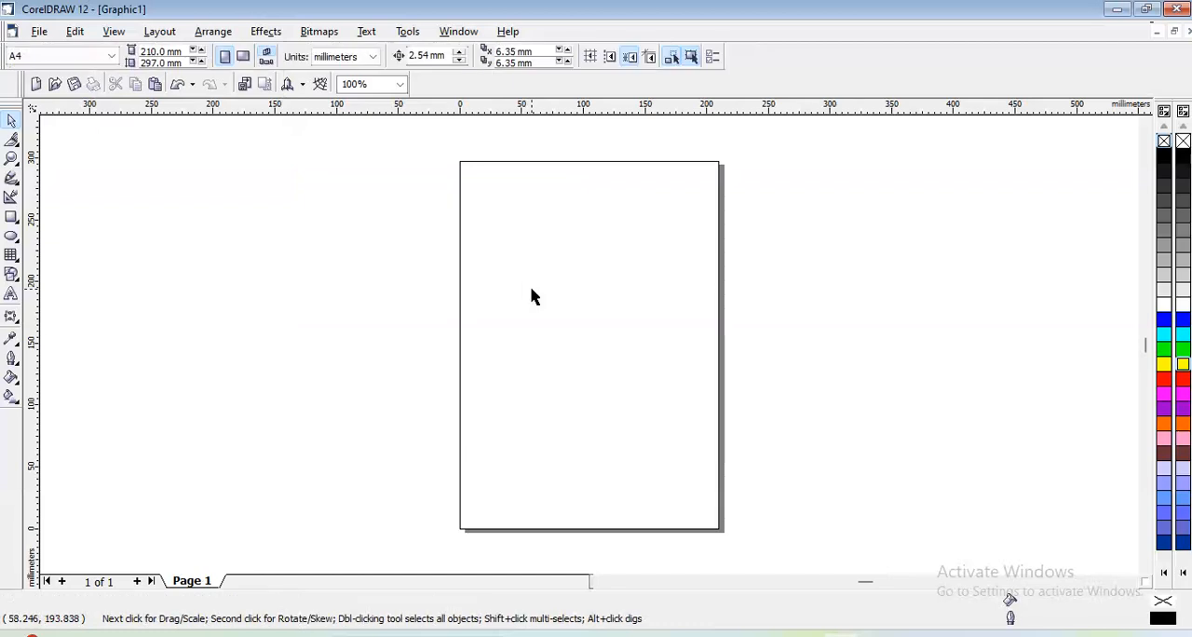
- Draw a horizontal ellipse about 205 mm wide and 108 mm high across the middle of the page and fill it with 10% Black
left_click(12, 236)
left_click_drag(466, 258, 721, 397)
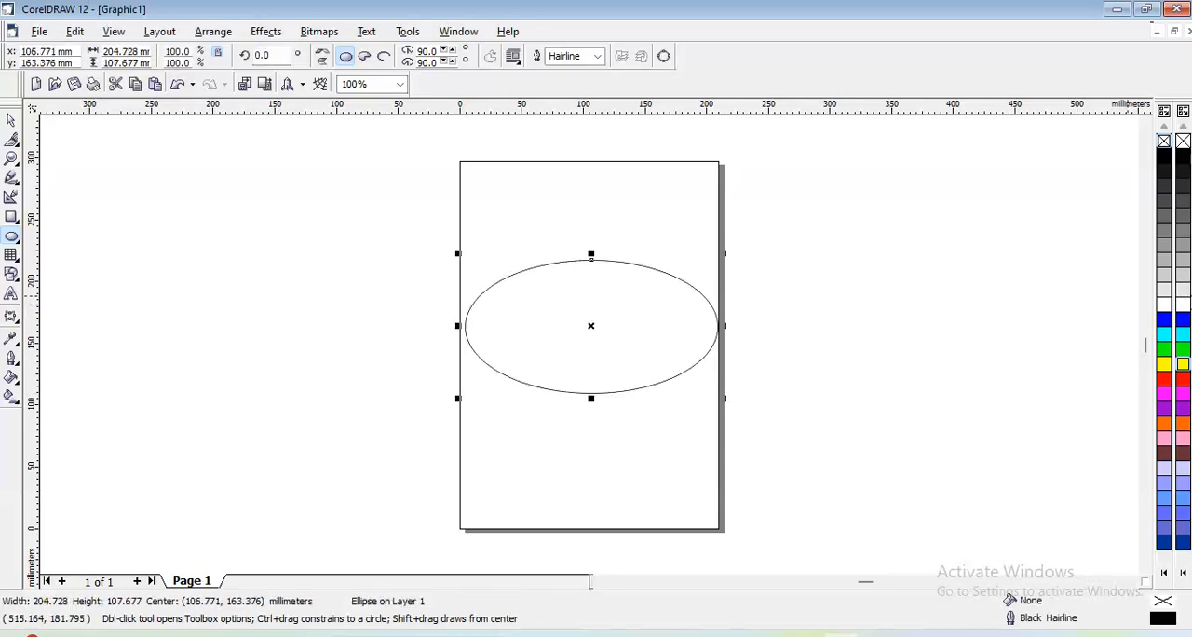
left_click(1182, 291)
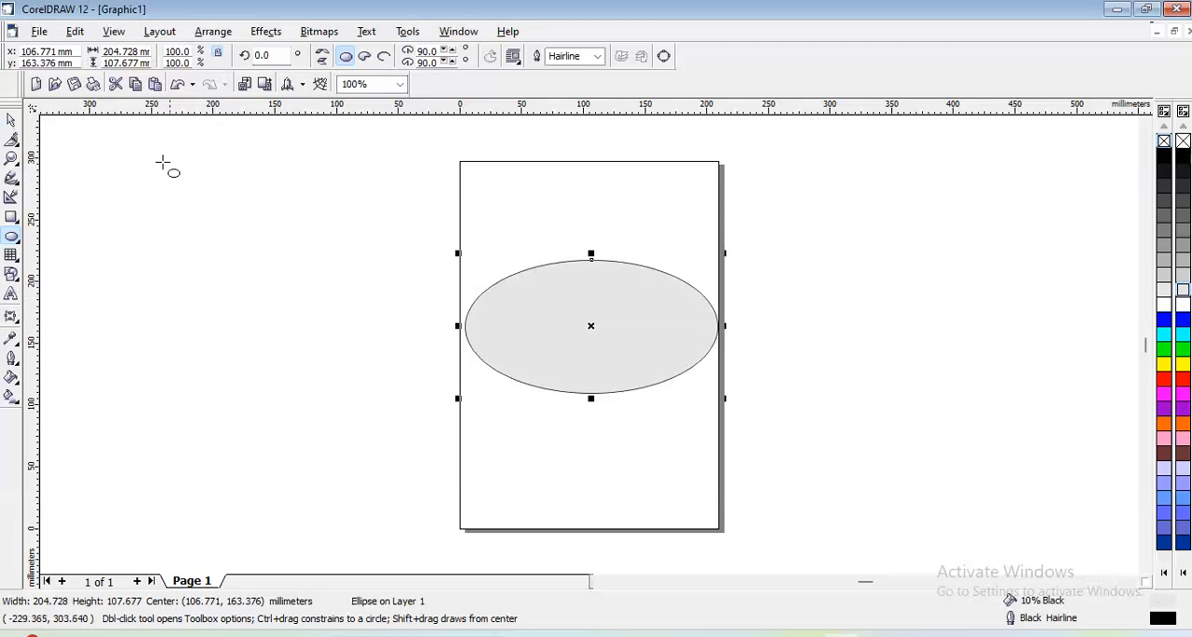
- Create a rollover from the grey ellipse and open it for editing, closing the Internet toolbar
left_click(273, 36)
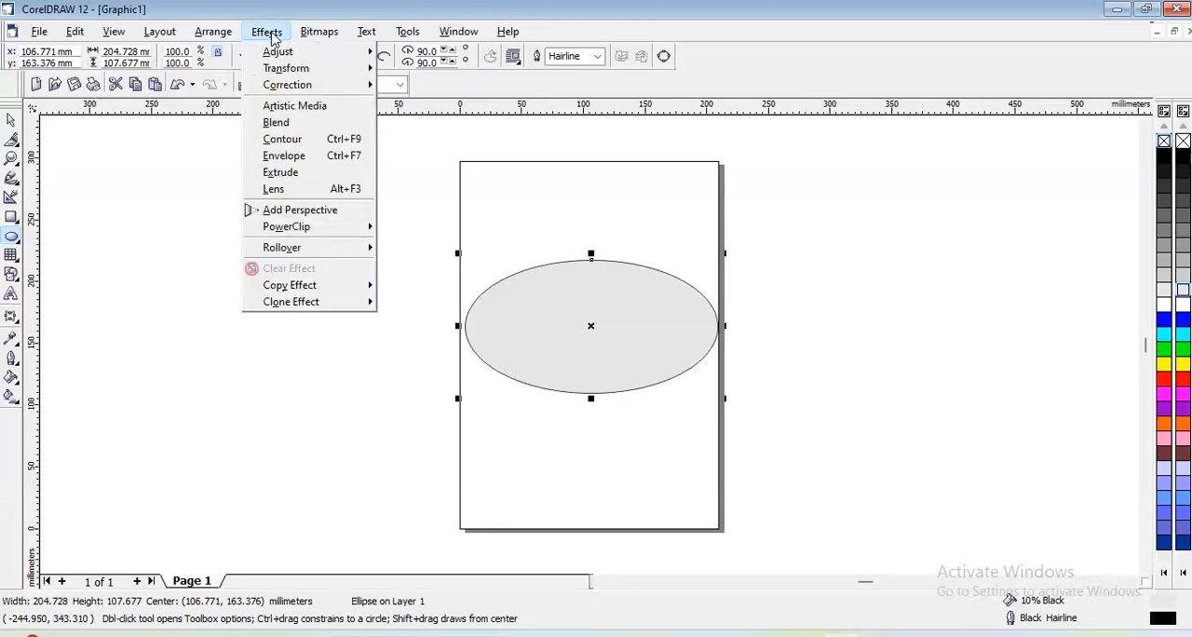
mouse_move(280, 228)
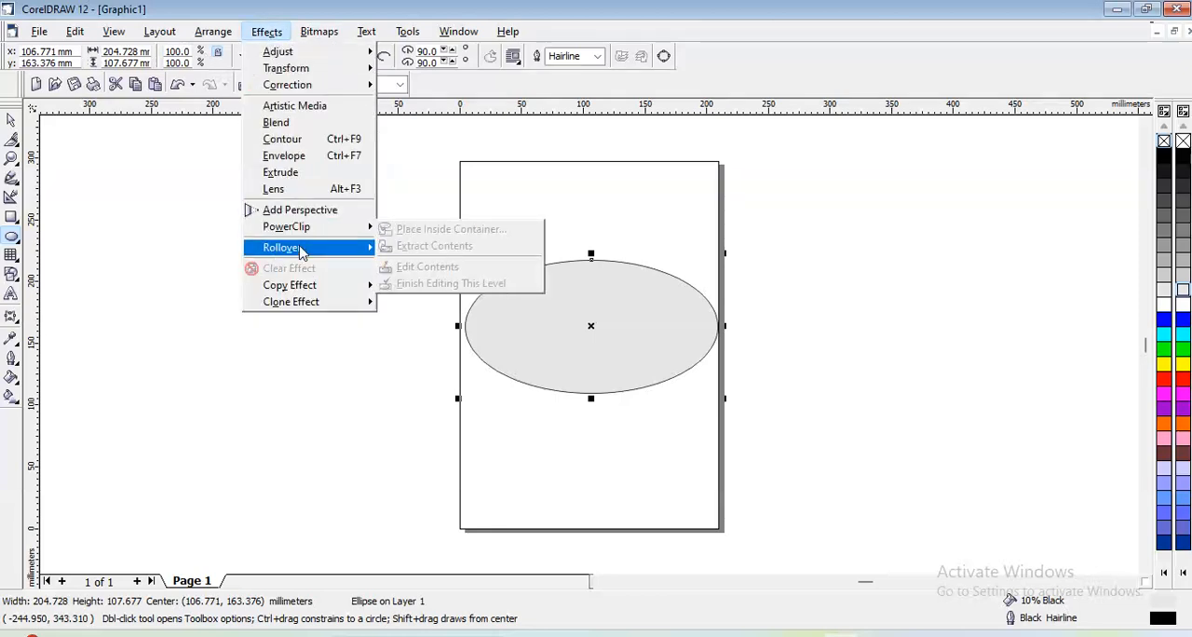
mouse_move(362, 249)
left_click(409, 253)
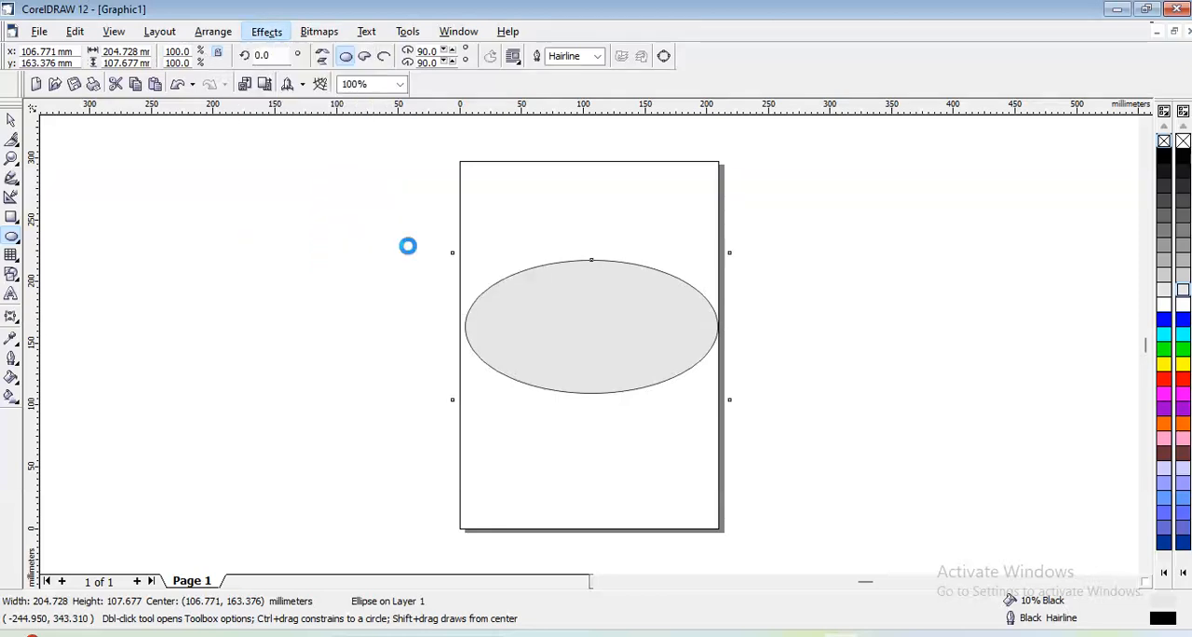
left_click(267, 32)
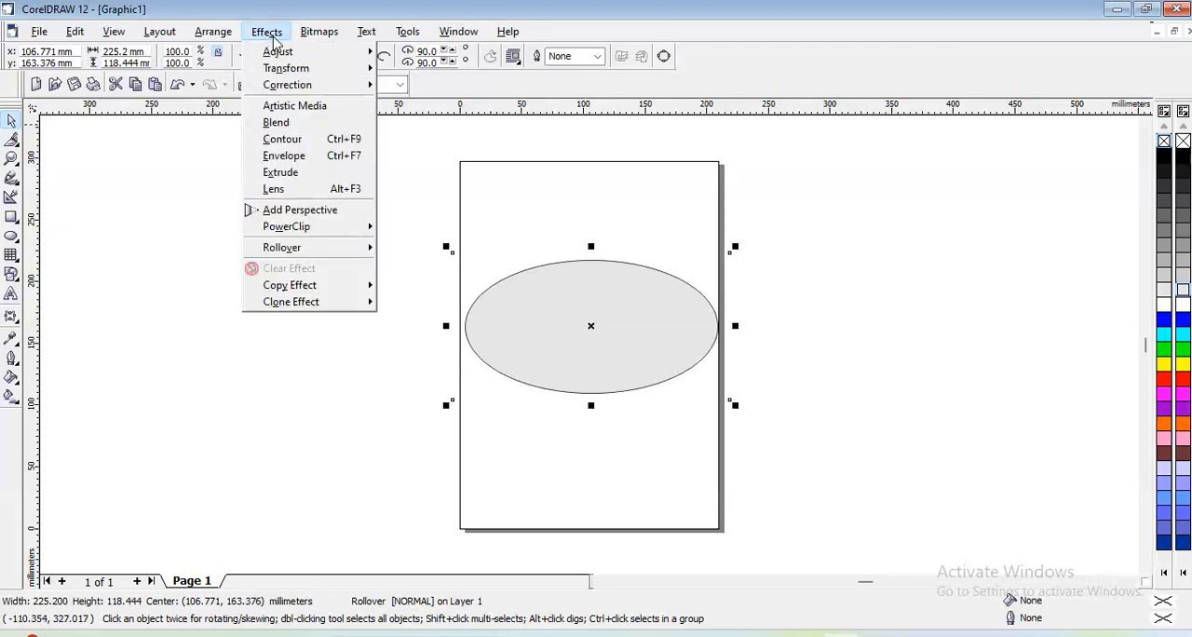
mouse_move(294, 253)
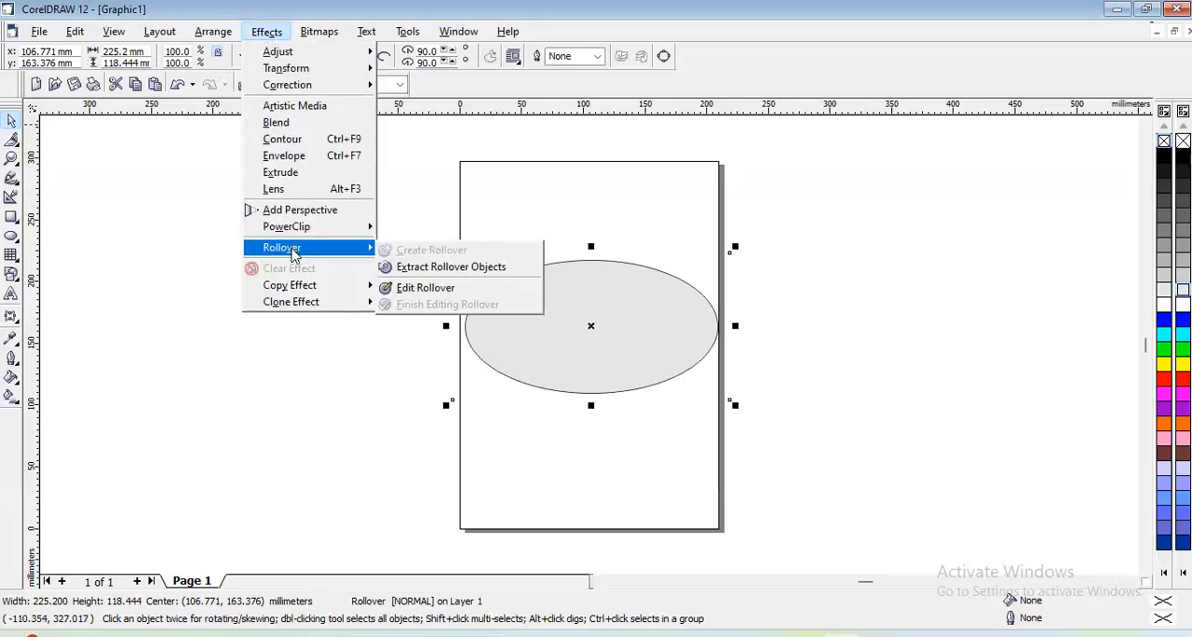
left_click(427, 289)
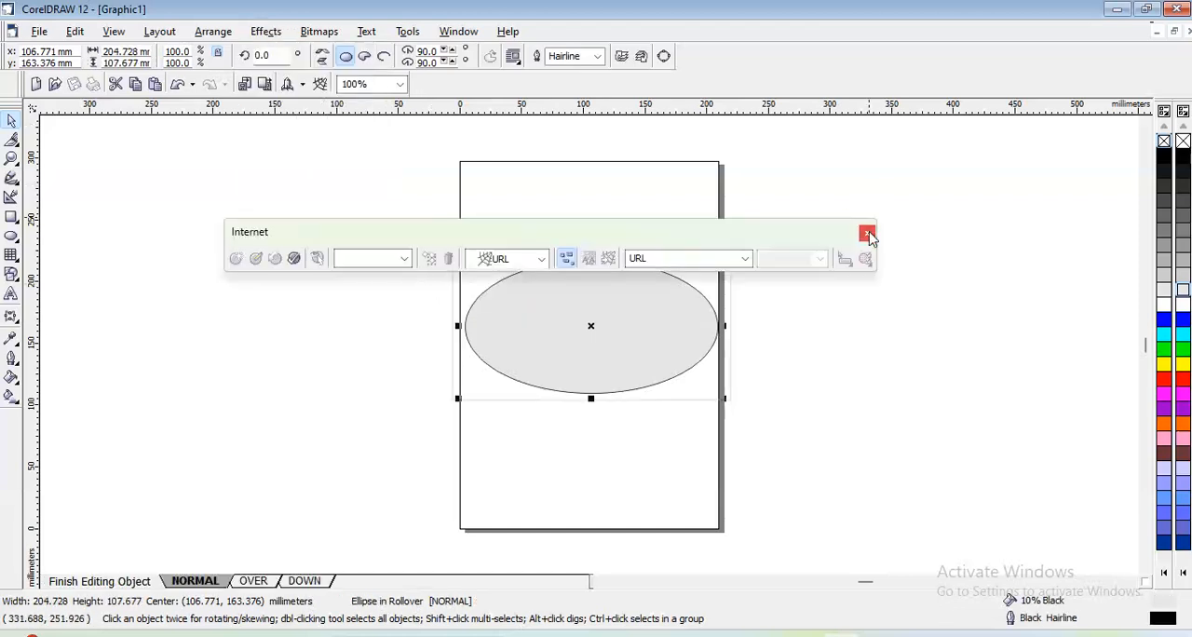
left_click(866, 232)
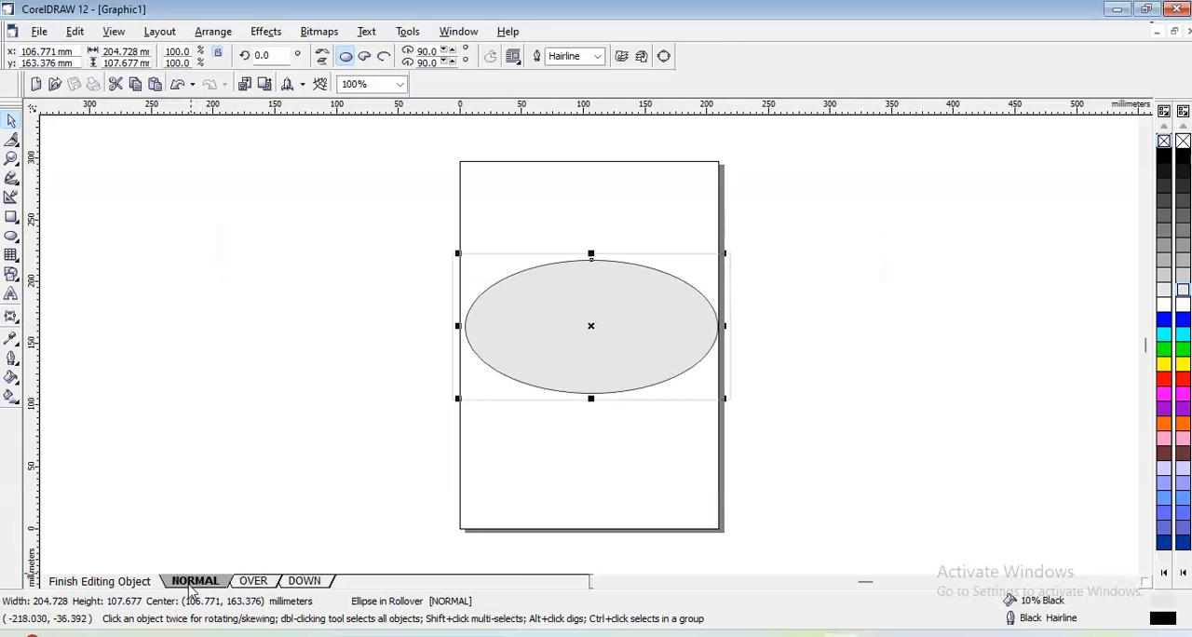
- In the Over state, split the ellipse with the Knife tool along a vertical zigzag from its bottom edge to its top edge near the centre
left_click(250, 581)
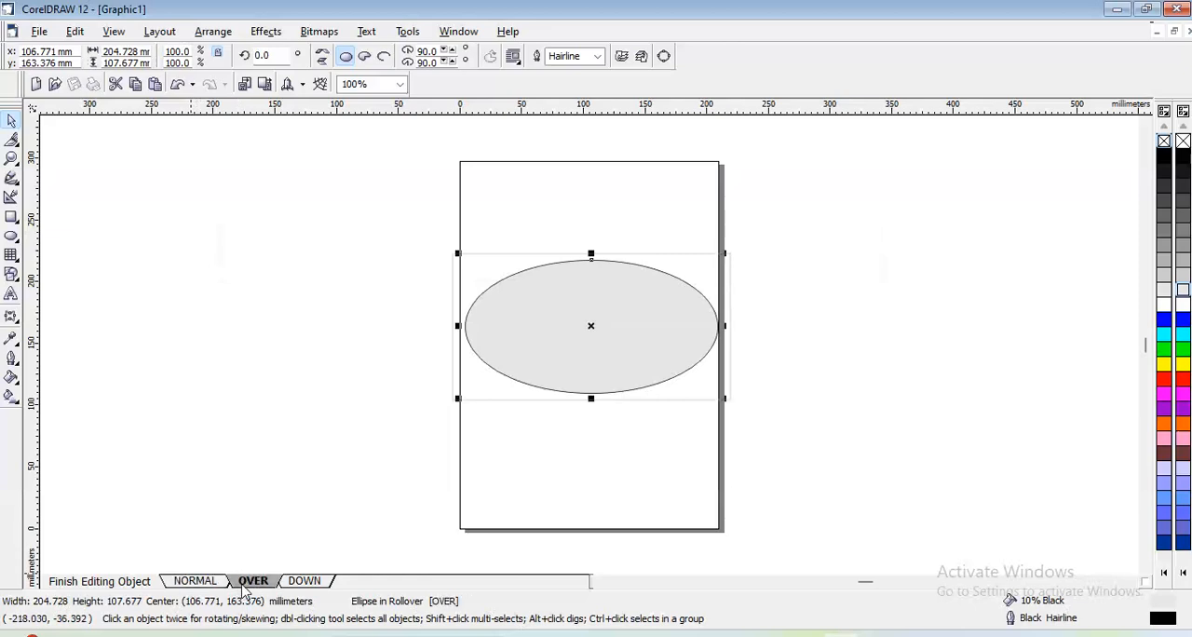
left_click(303, 582)
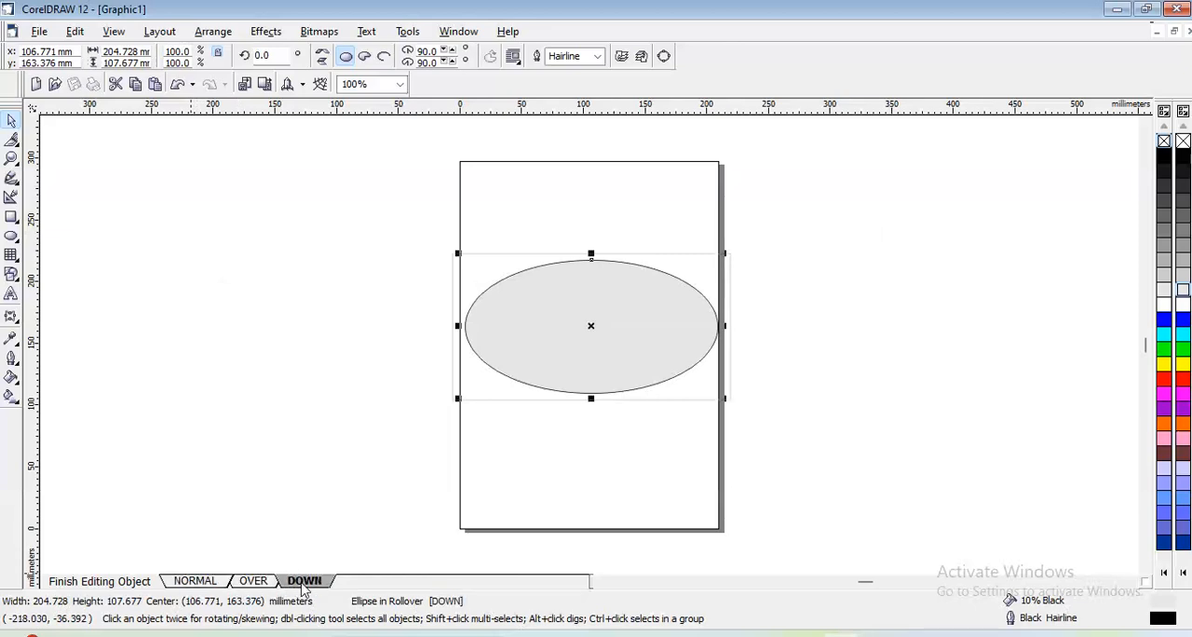
left_click(252, 581)
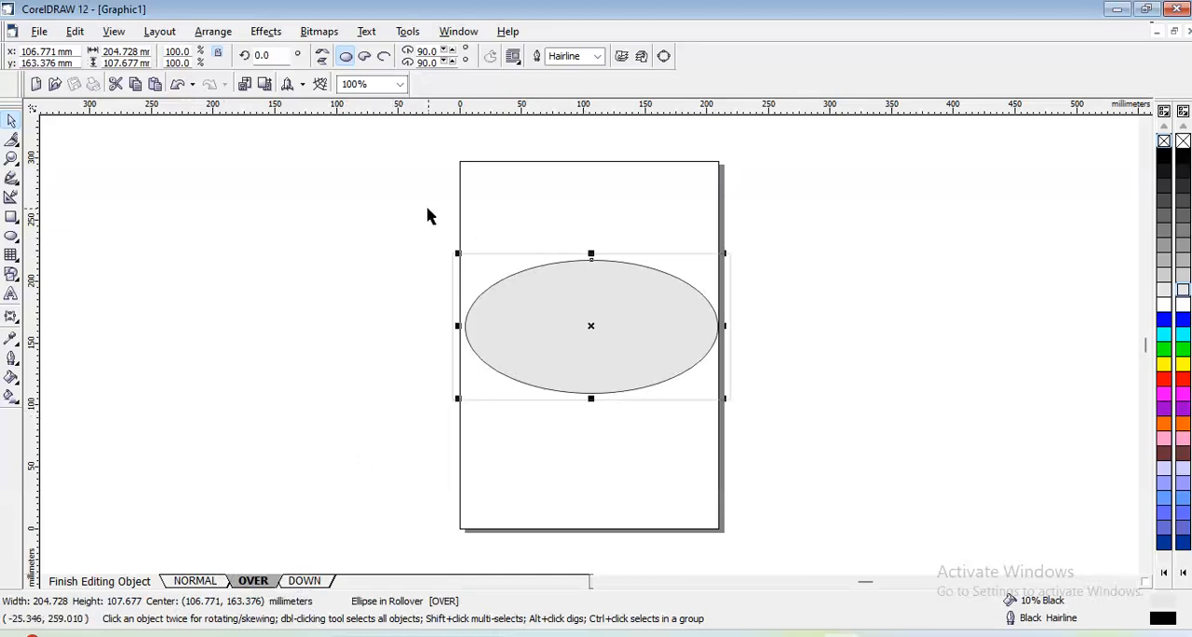
left_click(11, 139)
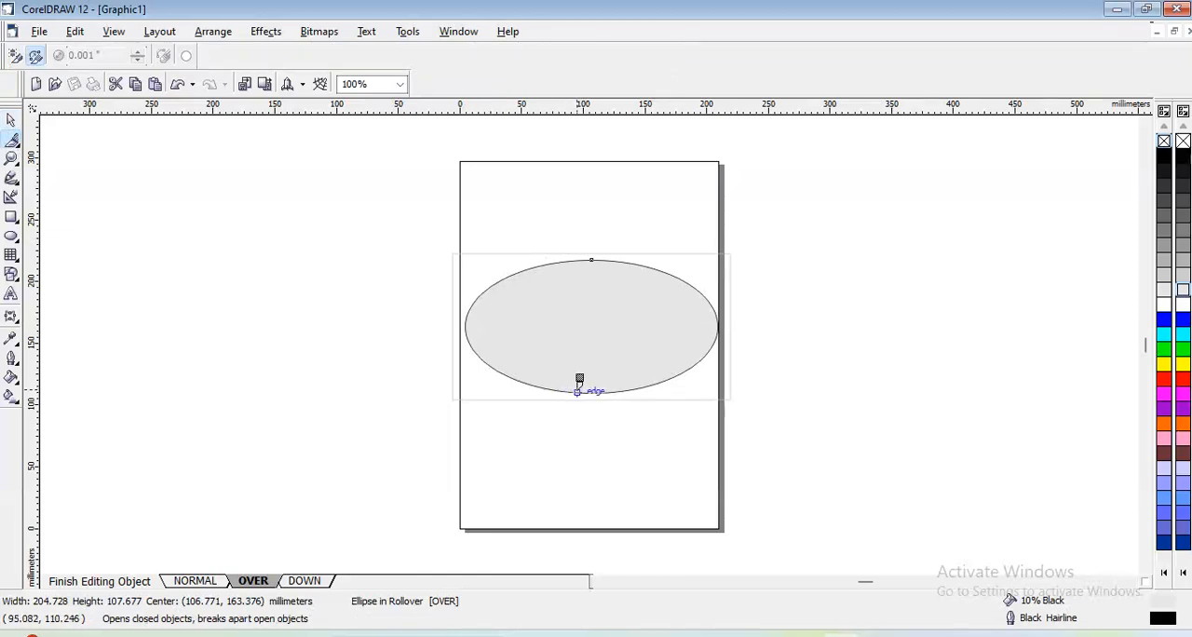
mouse_move(581, 390)
left_mouse_down()
mouse_move(595, 351)
mouse_move(574, 336)
mouse_move(609, 328)
mouse_move(576, 309)
mouse_move(602, 297)
mouse_move(576, 293)
mouse_move(601, 276)
mouse_move(579, 260)
left_mouse_up()
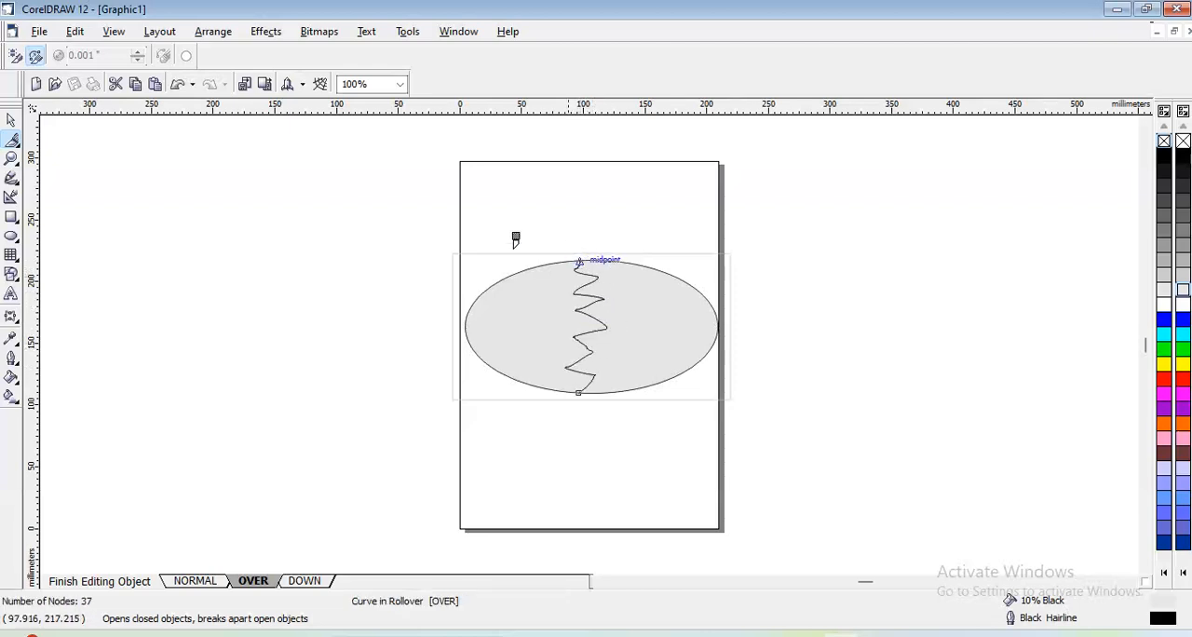
left_click(11, 120)
left_click(133, 175)
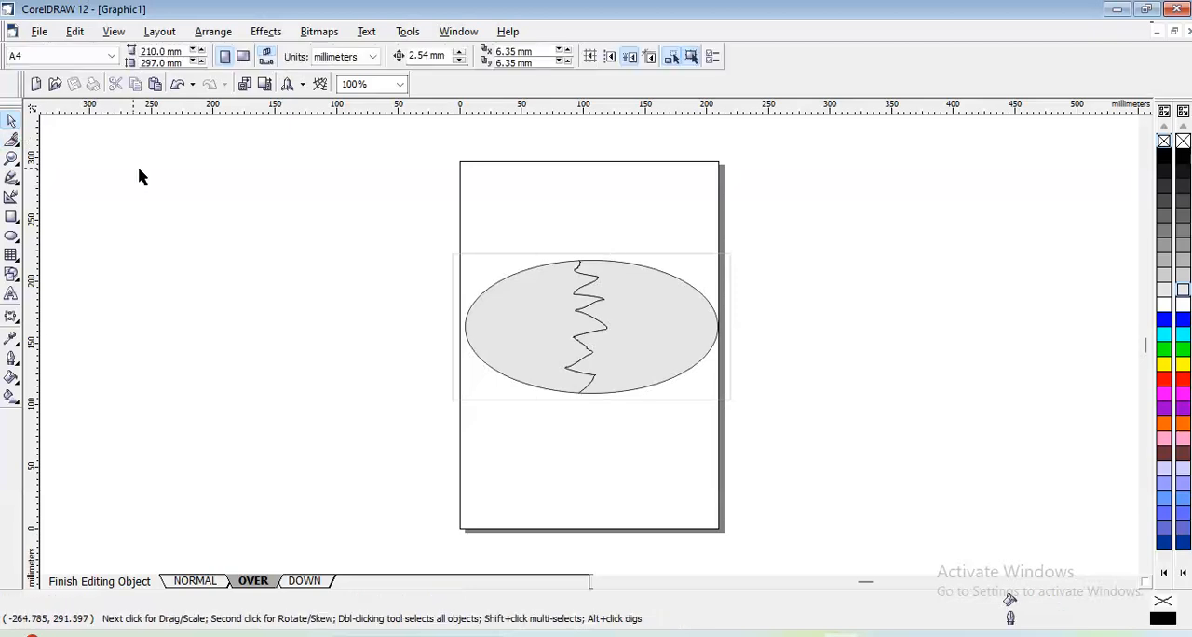
- Replace the ellipse in the Down state with a copy of the two cracked pieces from the Over state
left_click_drag(404, 205, 787, 460)
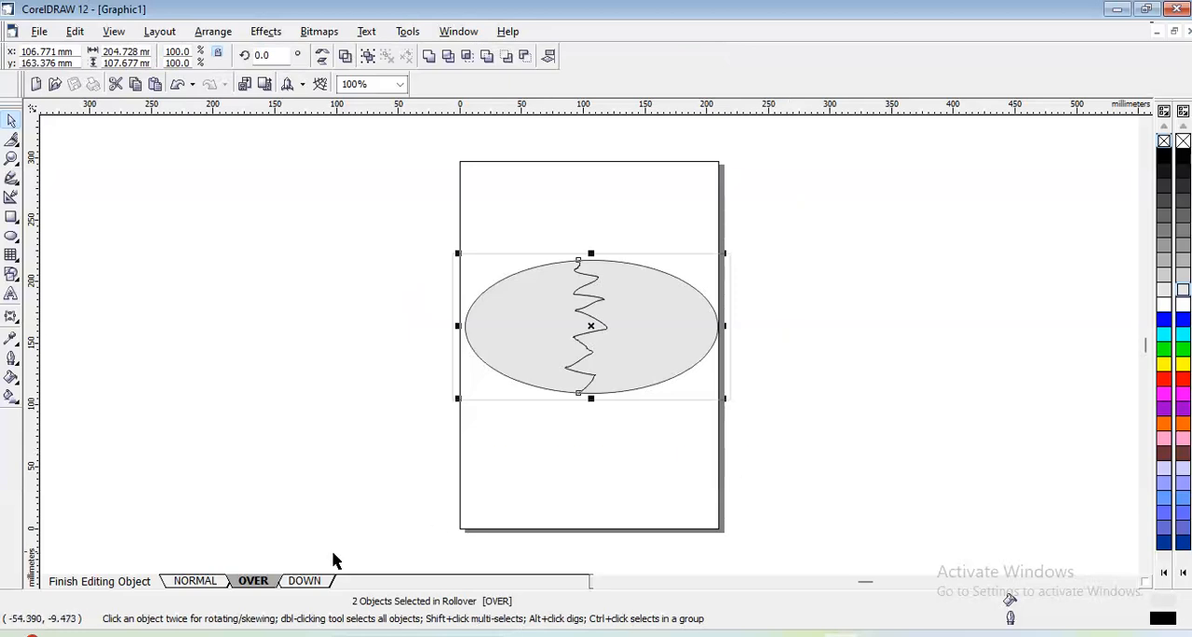
left_click(305, 581)
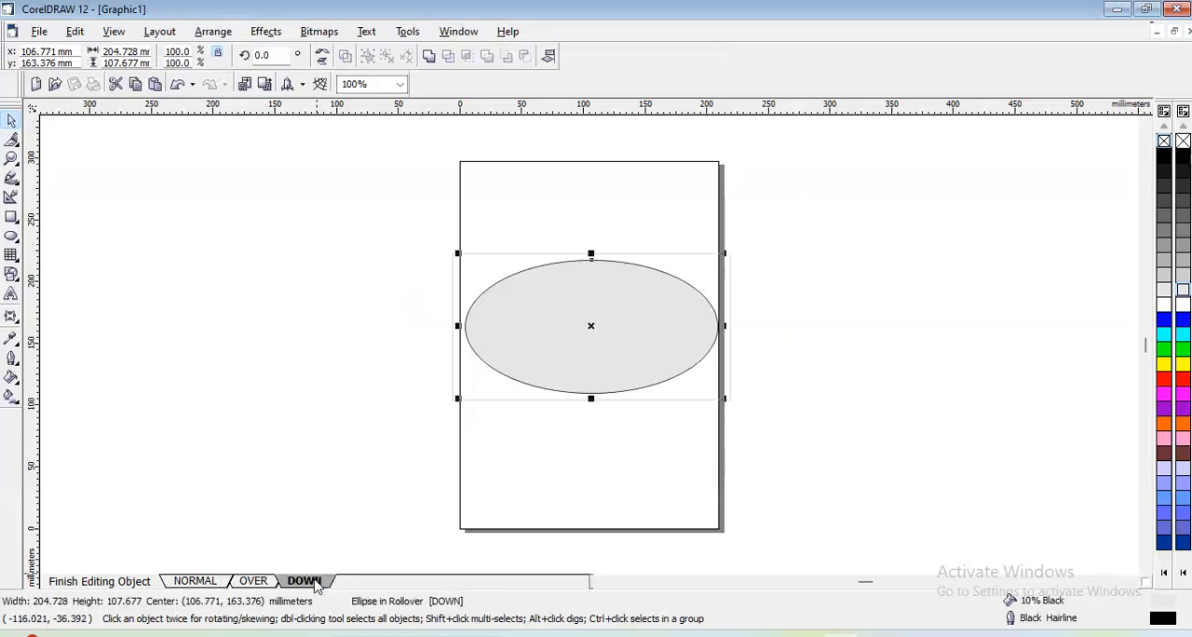
key("Delete")
key("ctrl+v")
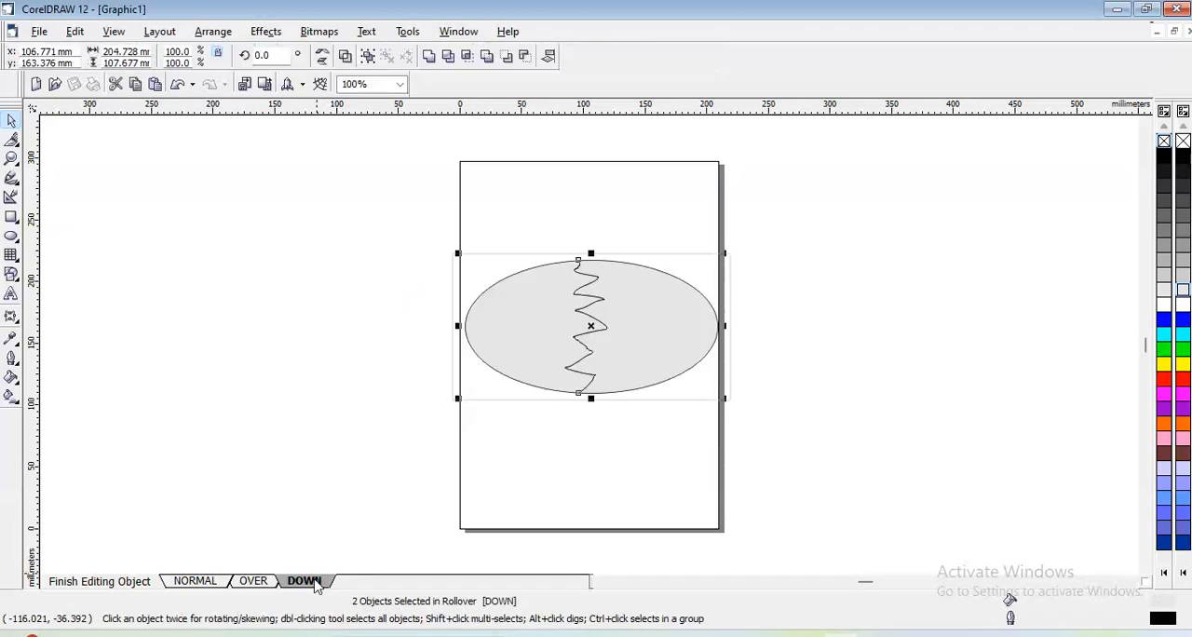
- Rotate the left shell piece in the Down state clockwise to about 342.5°
left_click(281, 421)
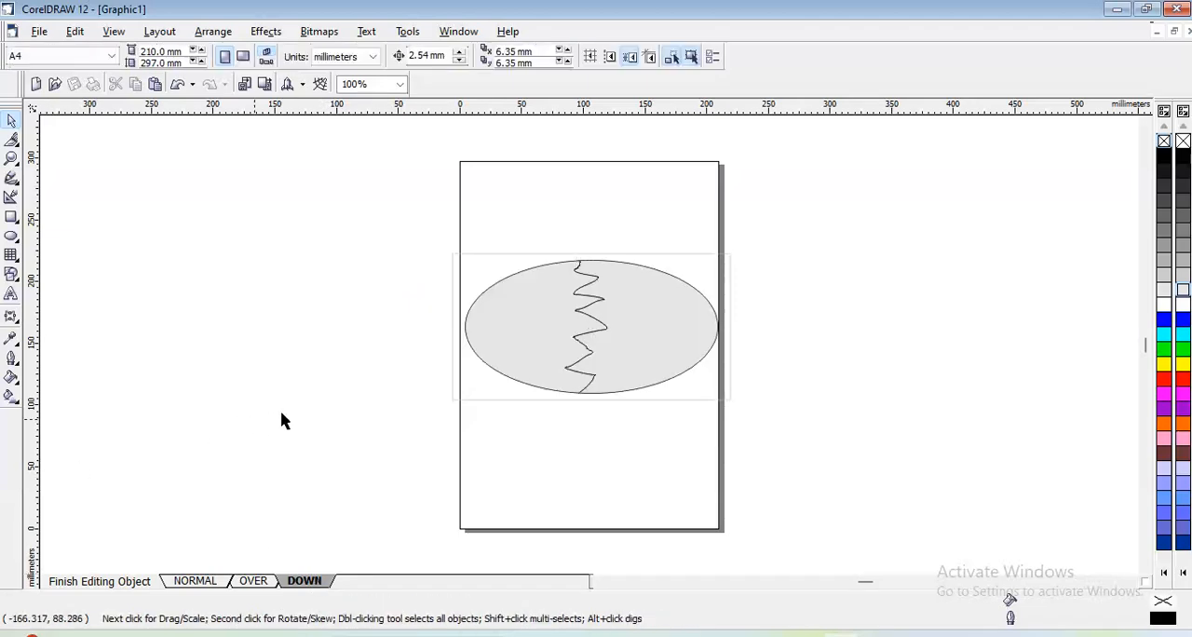
left_click(559, 354)
left_click(559, 353)
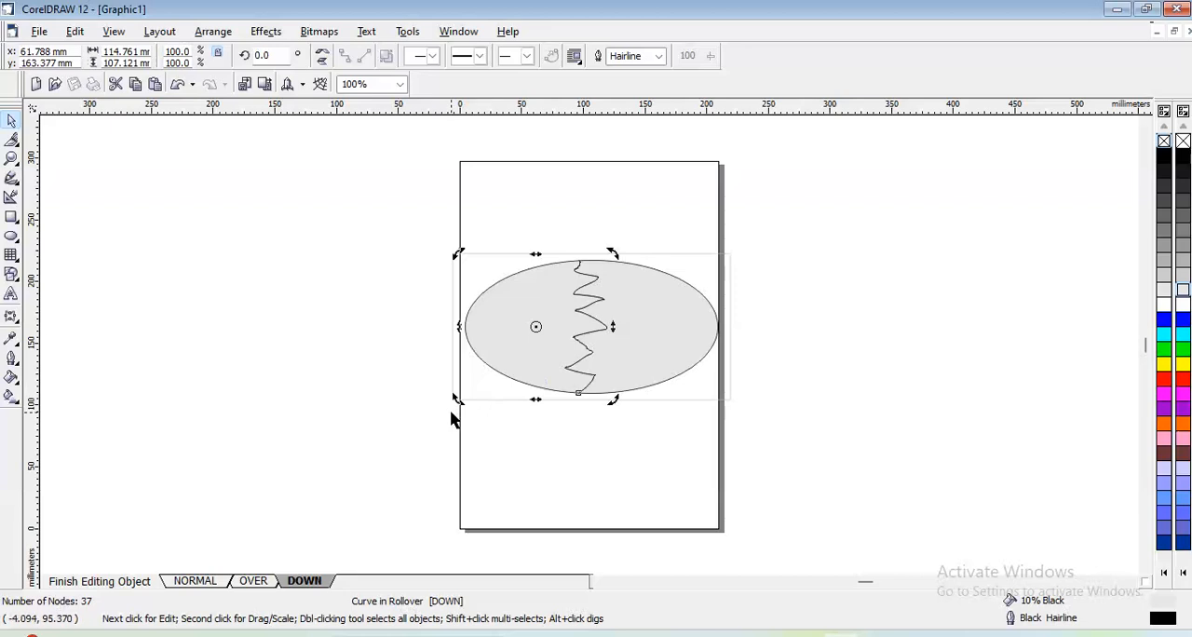
left_click_drag(455, 397, 425, 388)
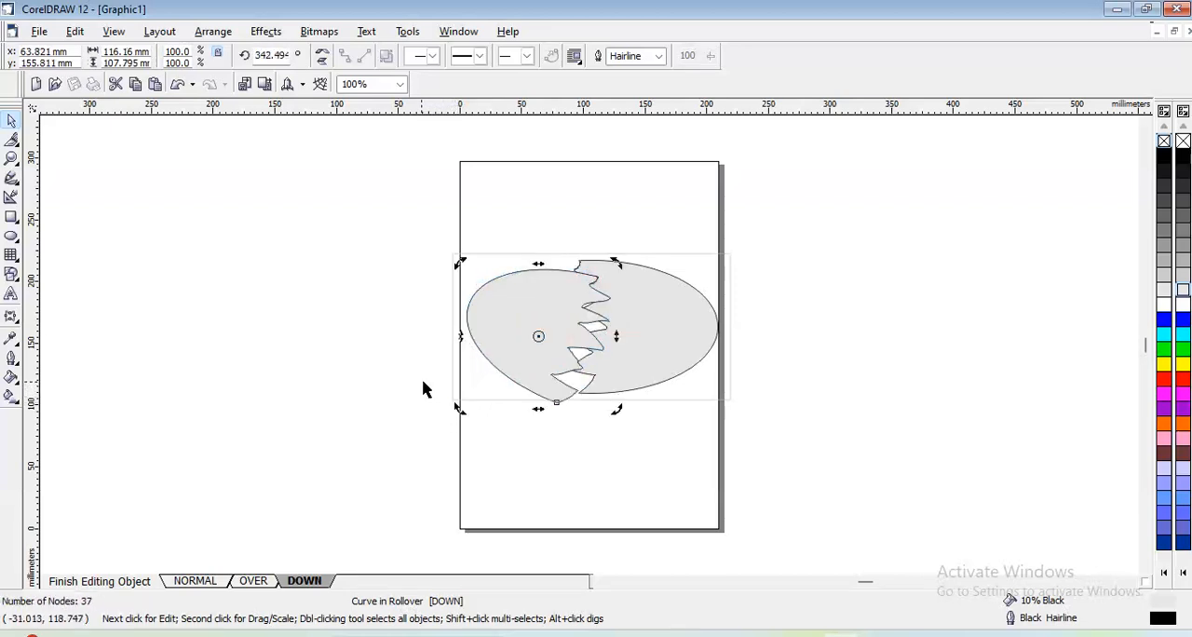
- Rotate the right shell piece to about 21.3° and nudge it right and slightly up, away from the left piece
left_click(664, 357)
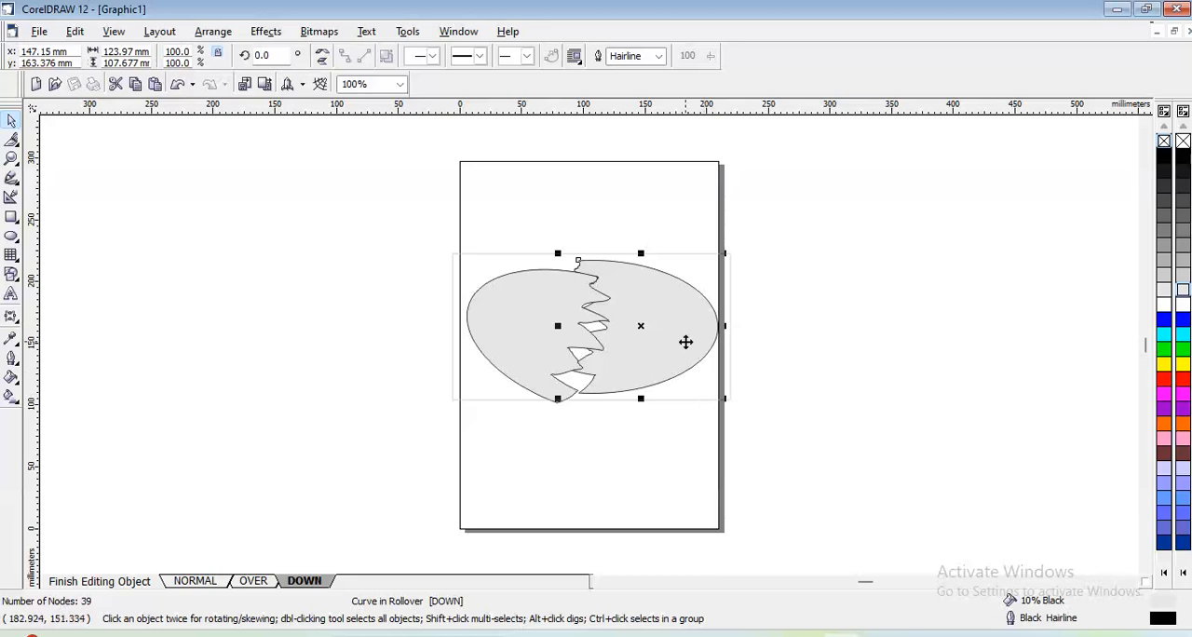
left_click(689, 344)
left_click_drag(724, 395, 731, 366)
key("Right")
key("Right")
key("Right")
key("Right")
key("Right")
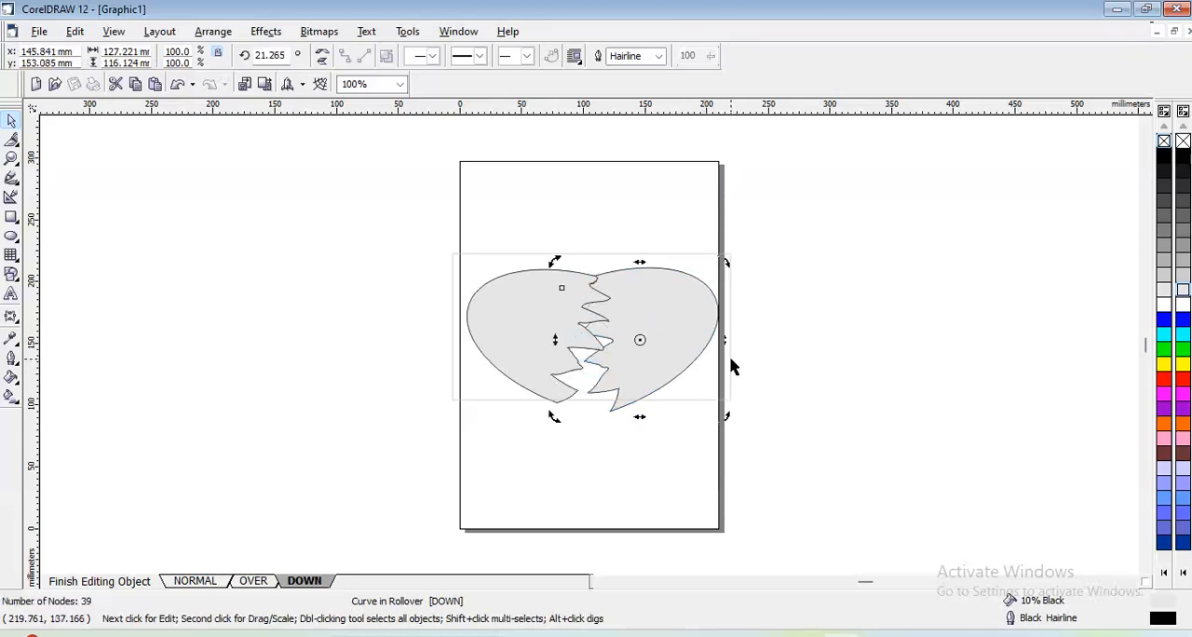
key("Right")
key("Right")
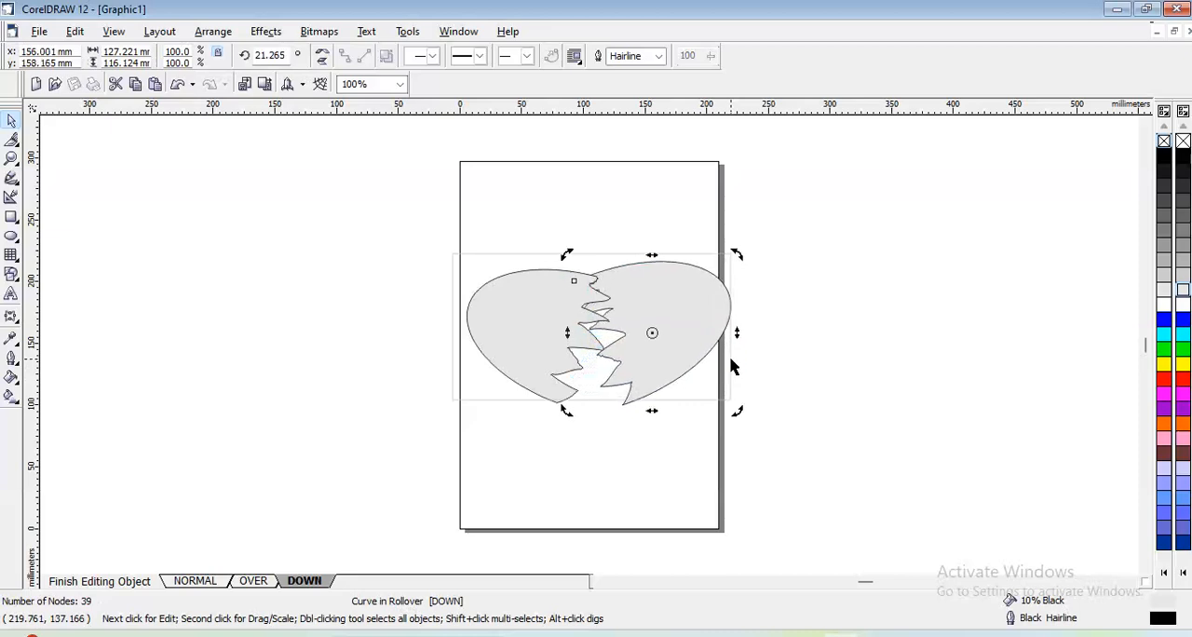
key("Up")
key("Up")
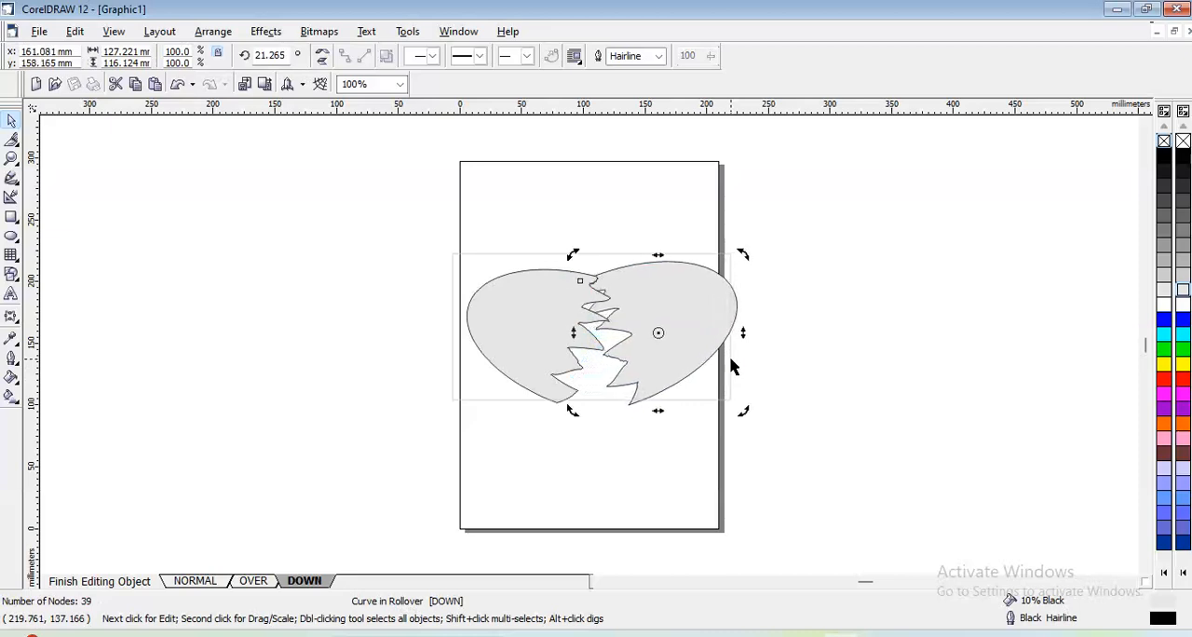
- Nudge the left shell piece left and slightly down to widen the crack, then deselect it
left_click(531, 336)
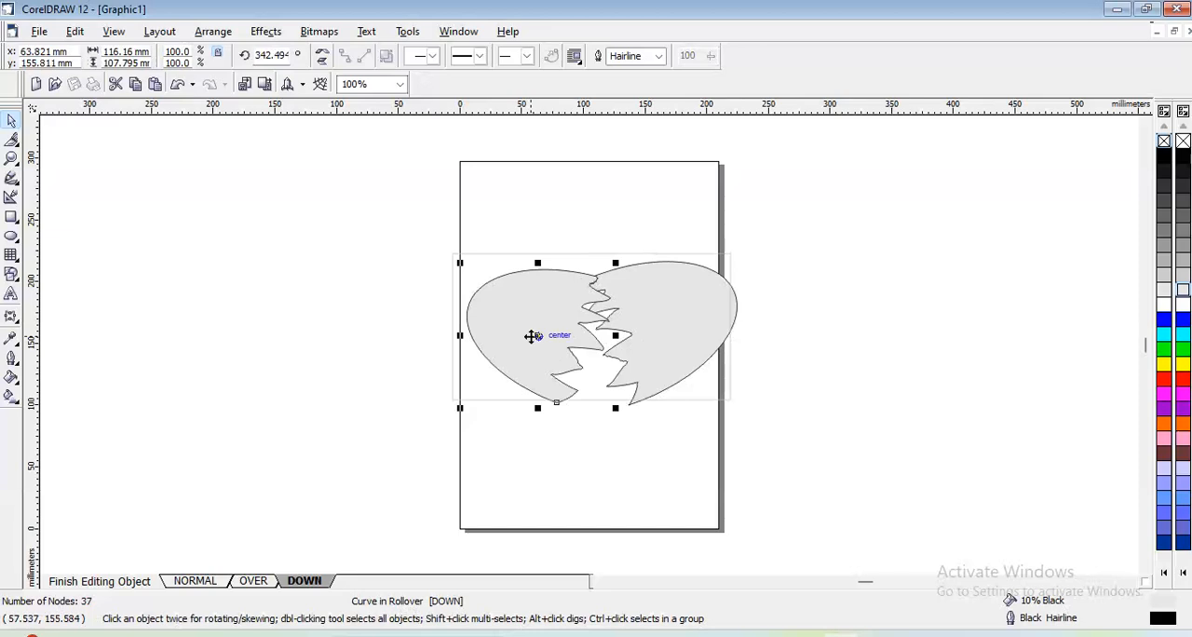
key("Left")
key("Left")
key("Down")
key("Left")
key("Left")
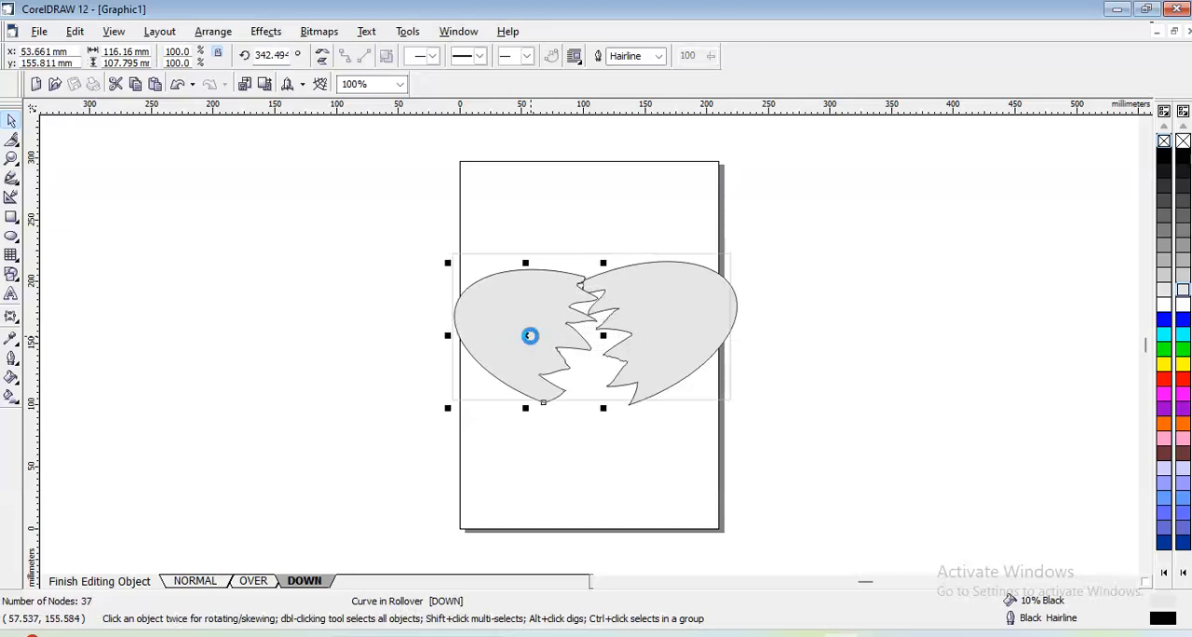
left_click(846, 344)
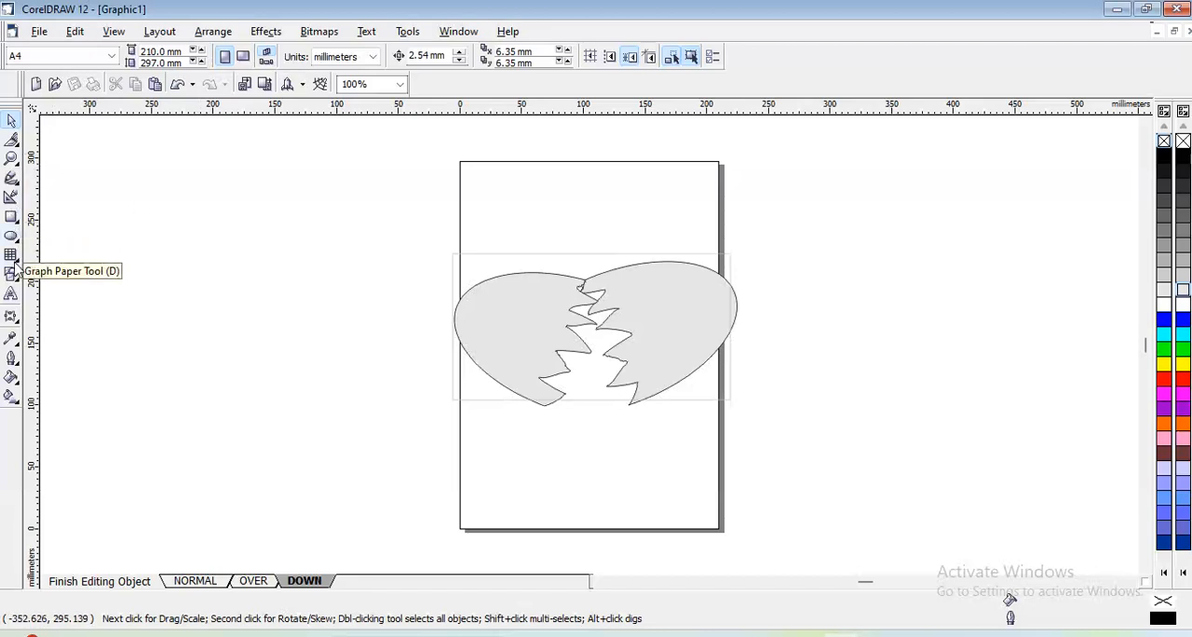
- Draw a vertical ellipse about 100 mm wide and 155 mm high, centred on the crack and extending below the shell
left_click(11, 217)
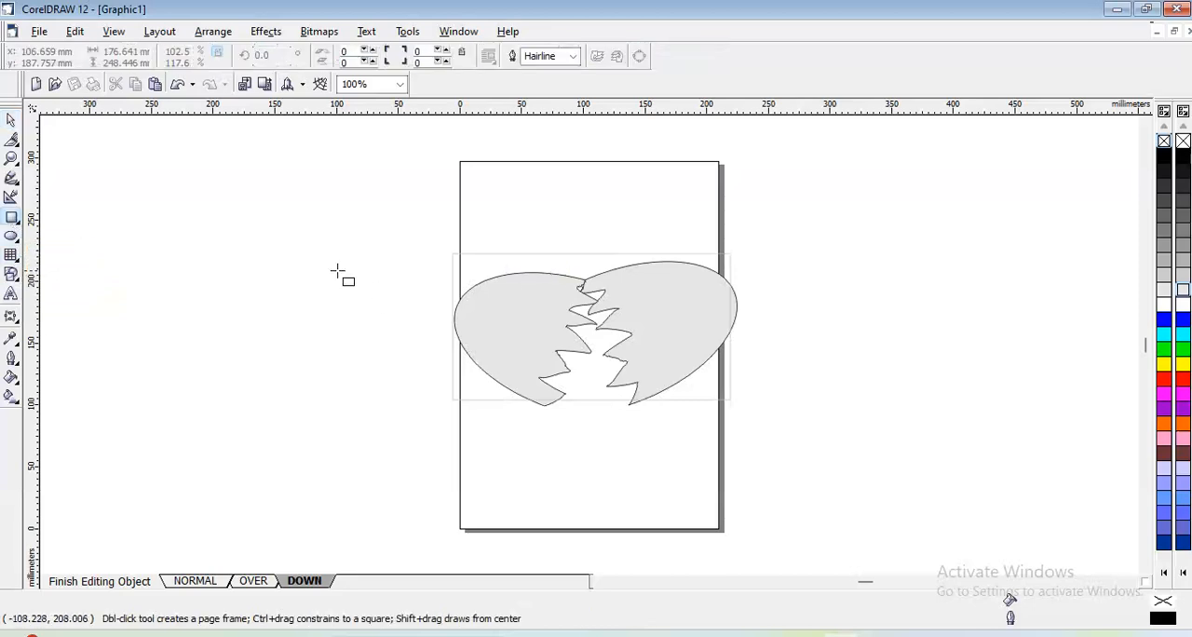
left_click(12, 239)
mouse_move(560, 277)
left_mouse_down()
mouse_move(627, 404)
mouse_move(739, 455)
mouse_move(689, 478)
left_mouse_up()
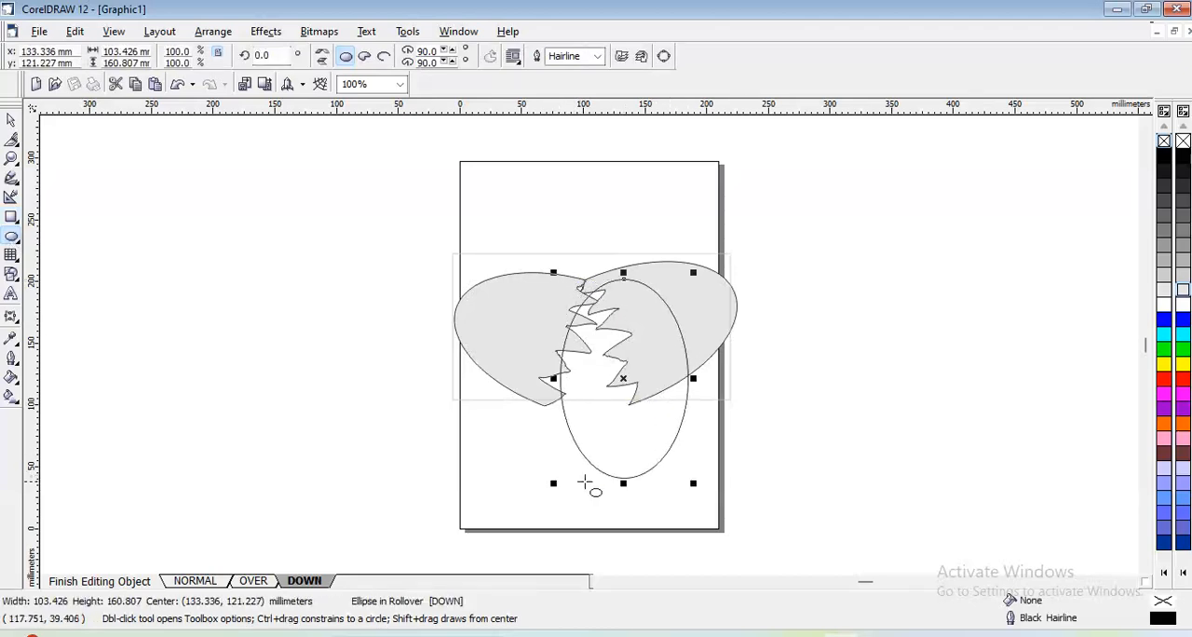
left_click_drag(553, 484, 468, 493)
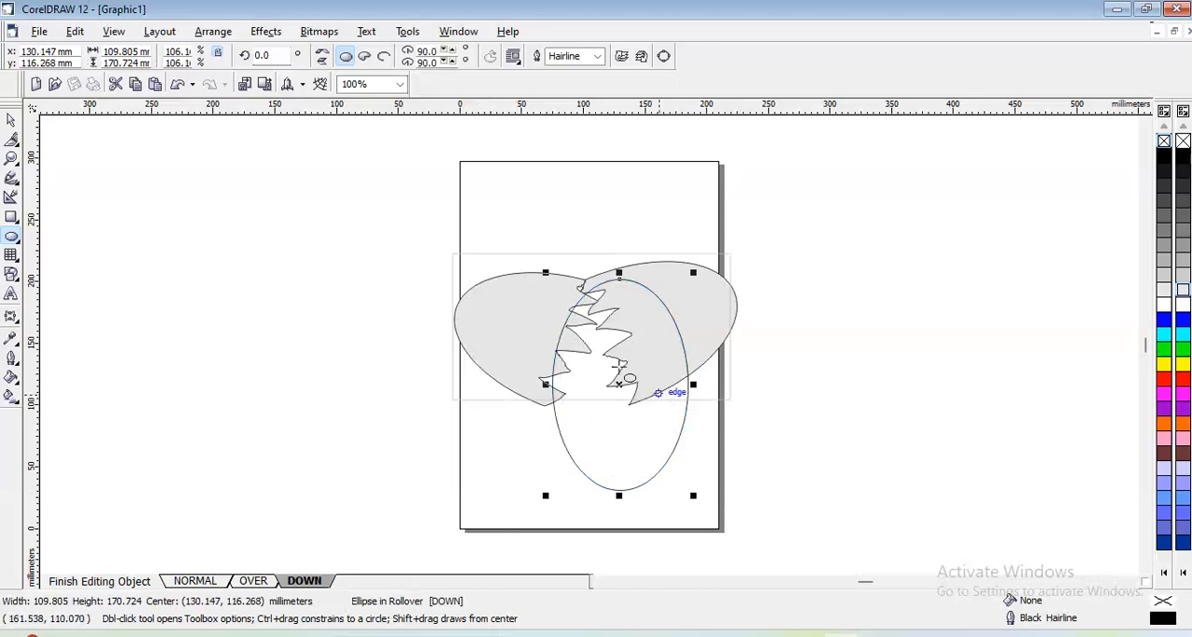
left_click(11, 120)
left_click_drag(613, 367, 593, 365)
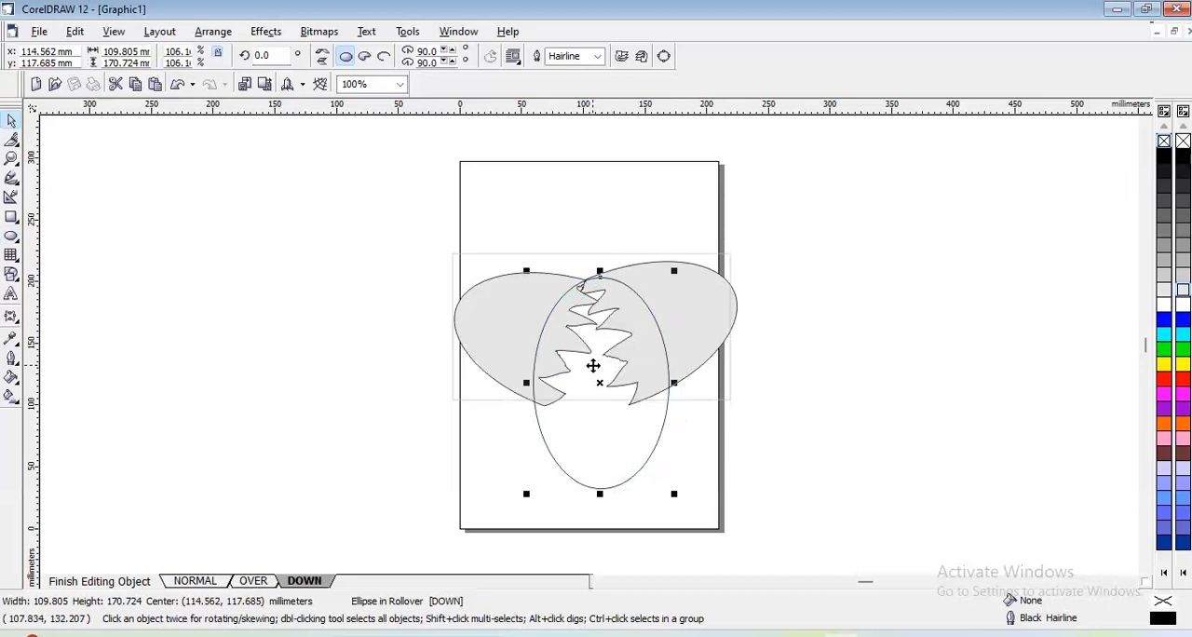
left_click_drag(674, 491, 661, 477)
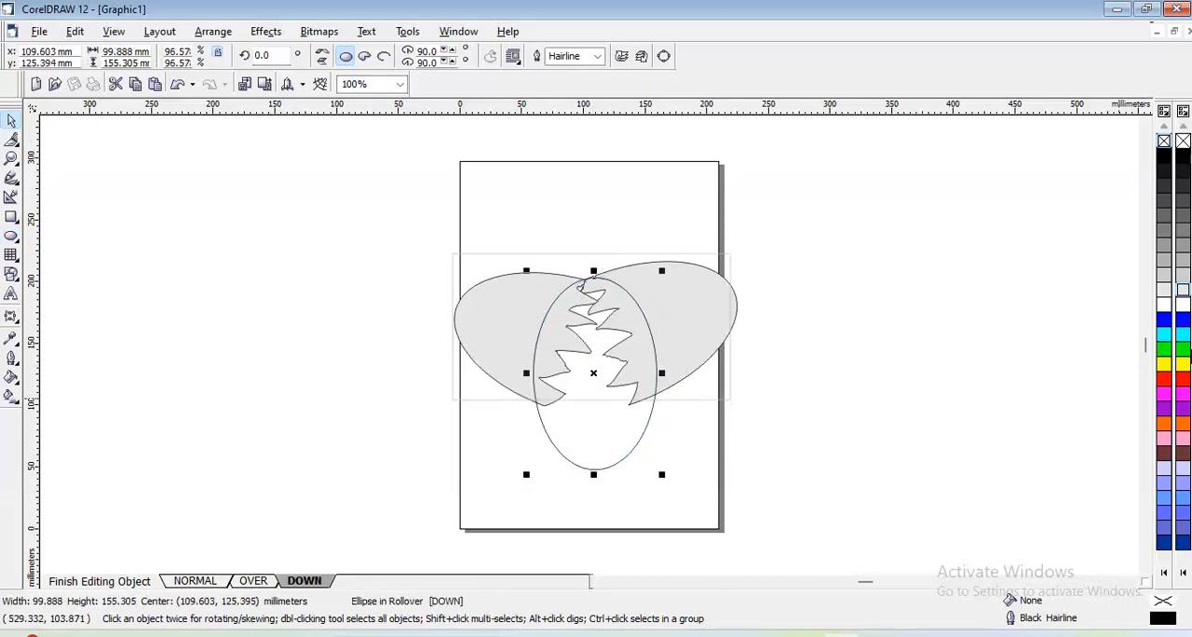
- Give the vertical ellipse a yellow fill and yellow outline and send it behind the shell pieces
left_click(1181, 365)
right_click(1181, 365)
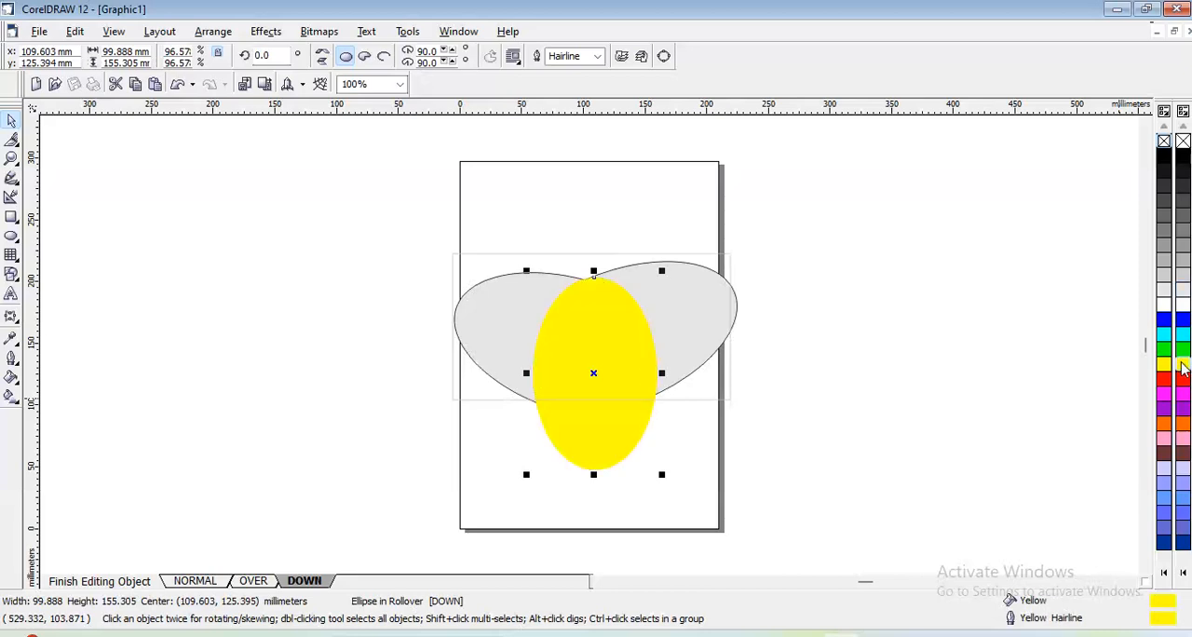
left_click(213, 30)
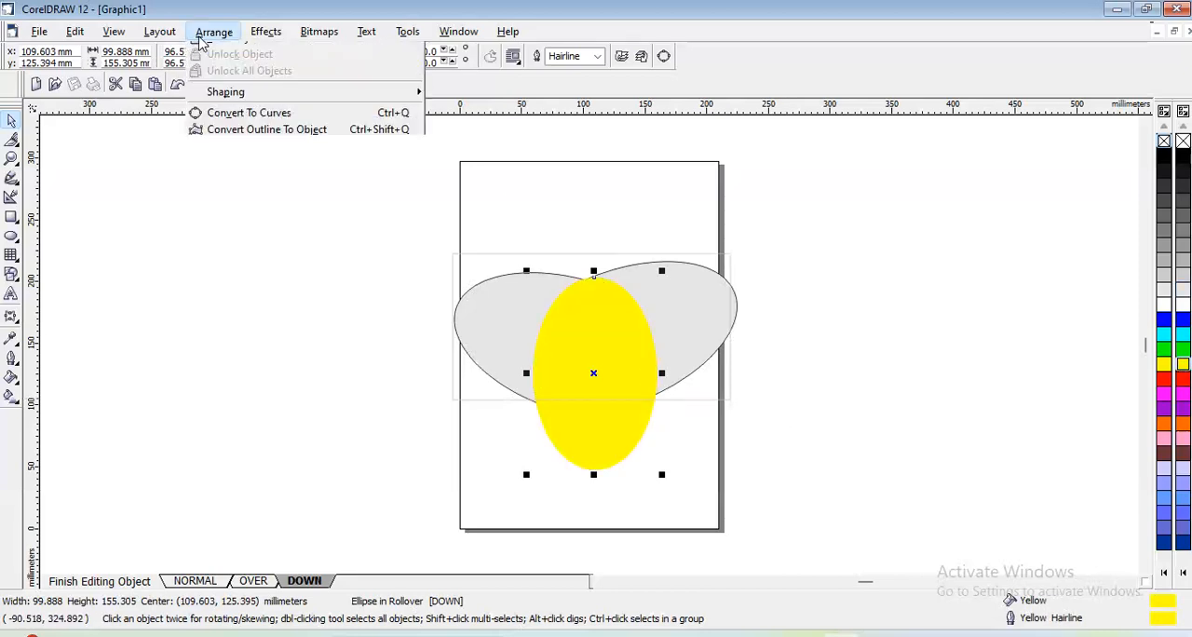
mouse_move(233, 107)
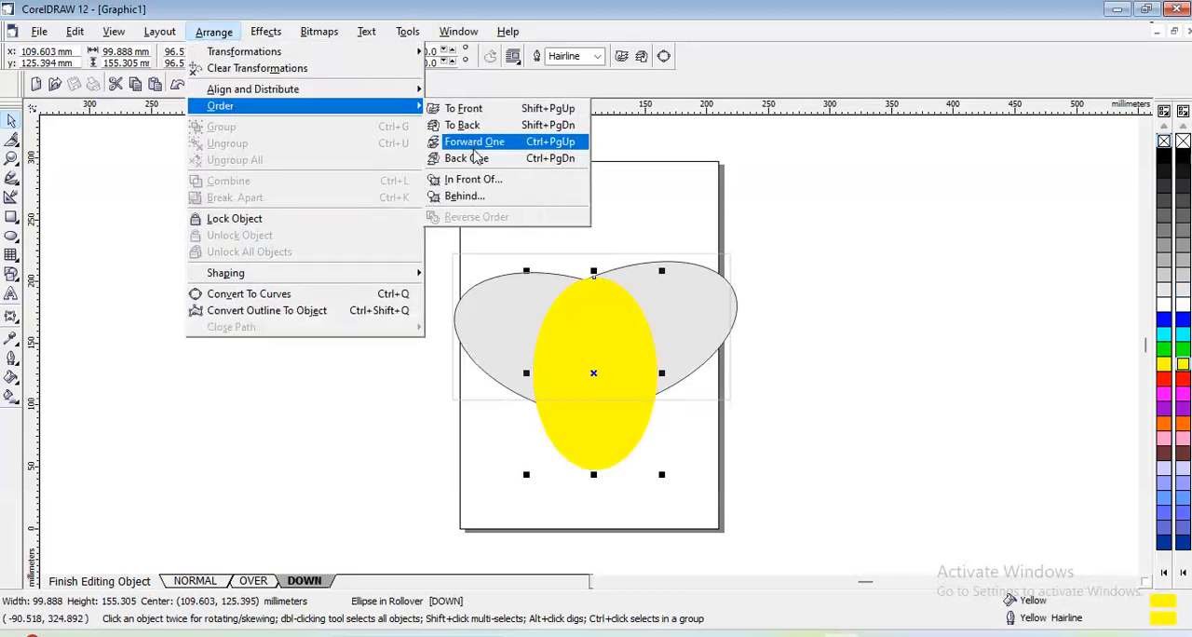
left_click(463, 127)
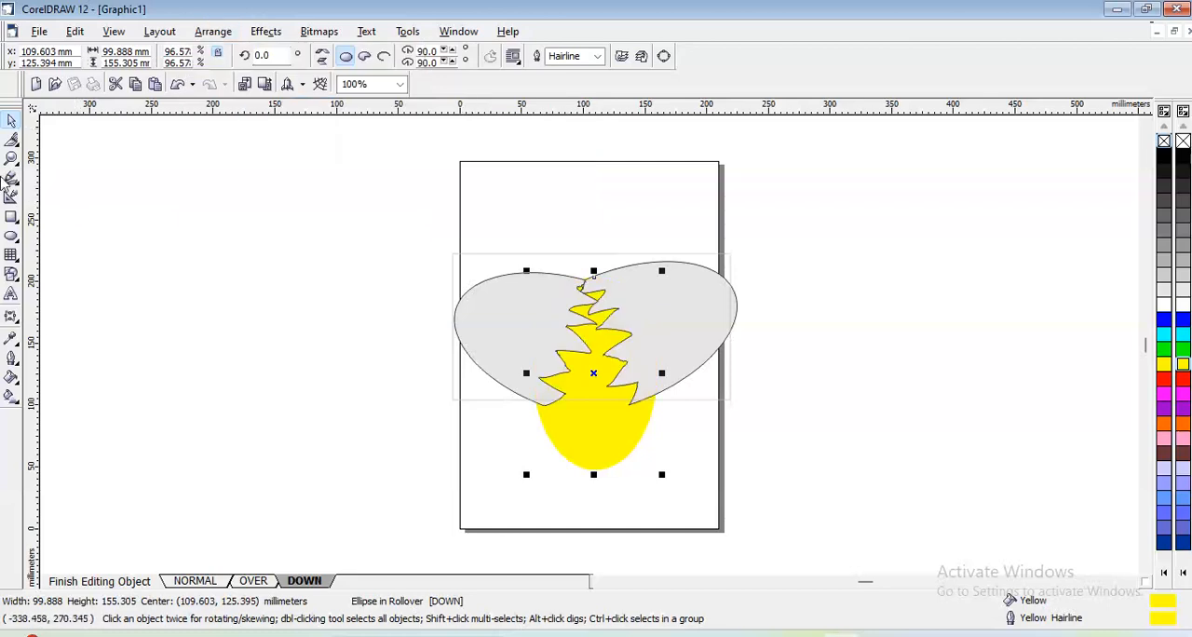
- Apply an envelope to the yellow ellipse, stretching its bottom to the page edge and its lower-right corner outward
left_click(12, 315)
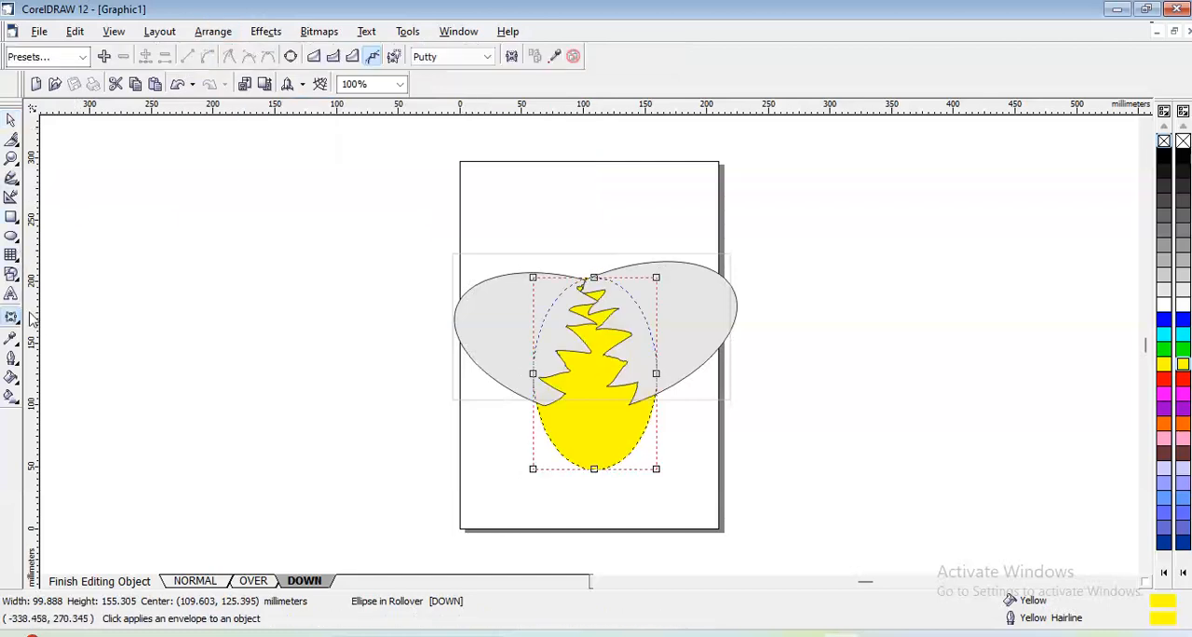
left_click_drag(595, 471, 598, 533)
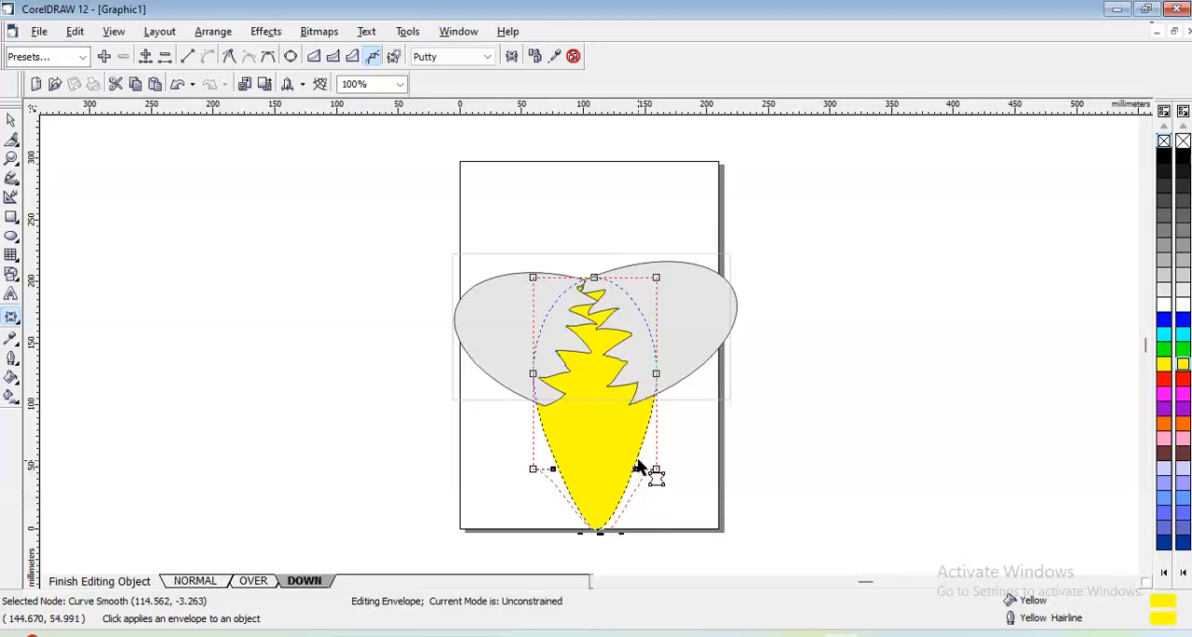
left_click_drag(655, 470, 677, 484)
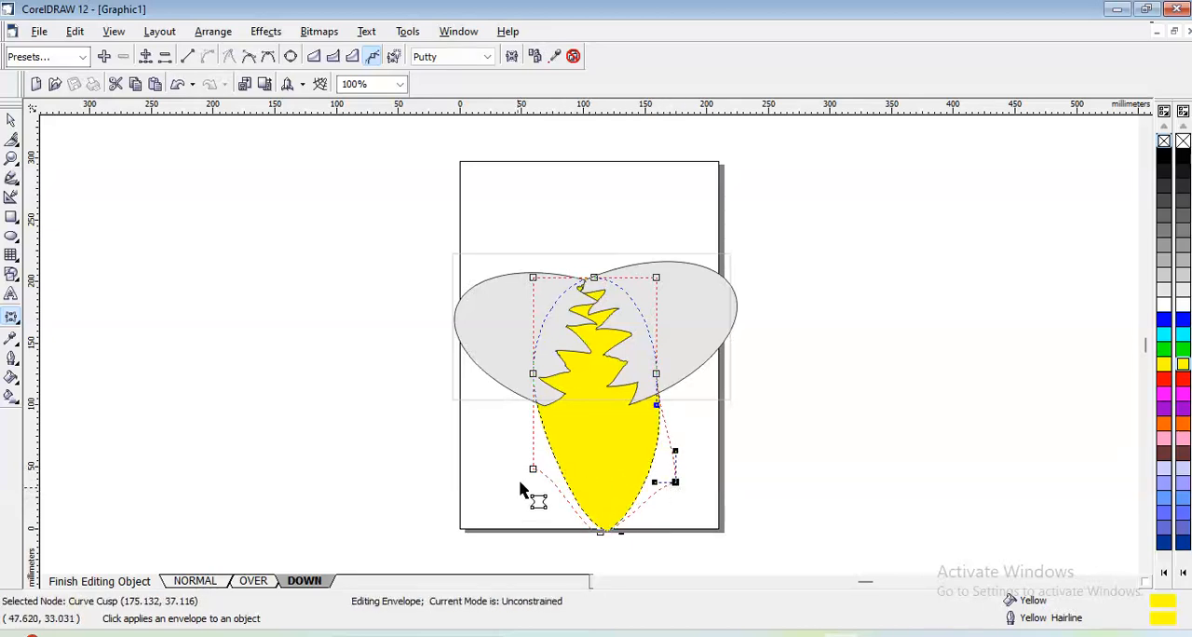
left_click(553, 456)
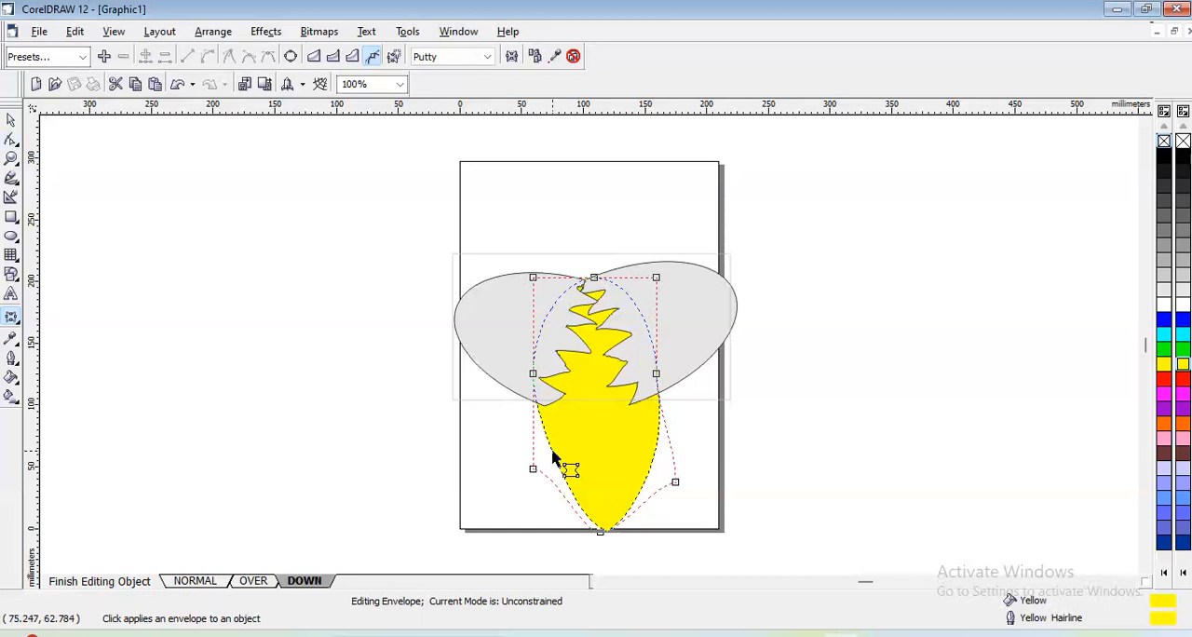
left_click(10, 123)
left_click(11, 140)
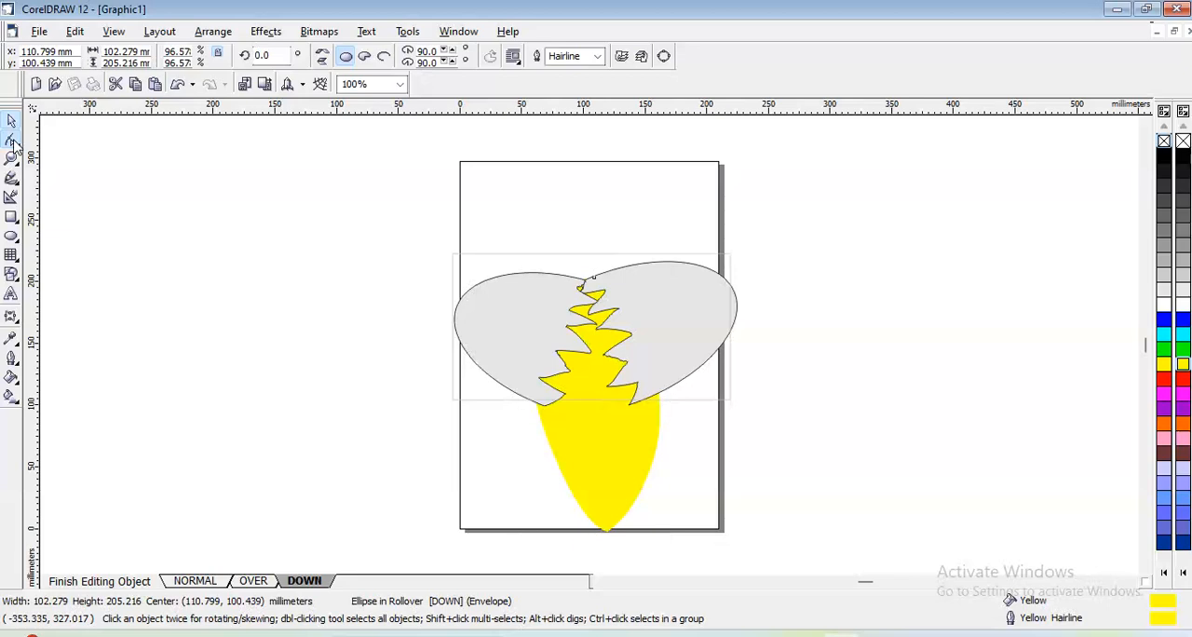
left_click(561, 470)
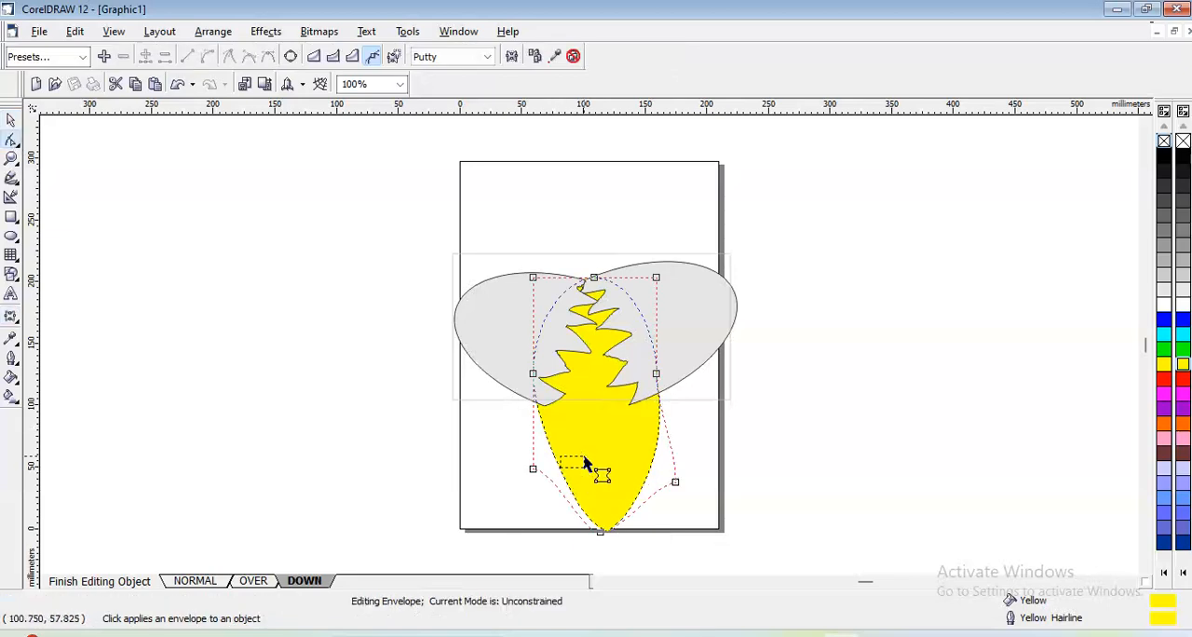
left_click_drag(556, 462, 607, 430)
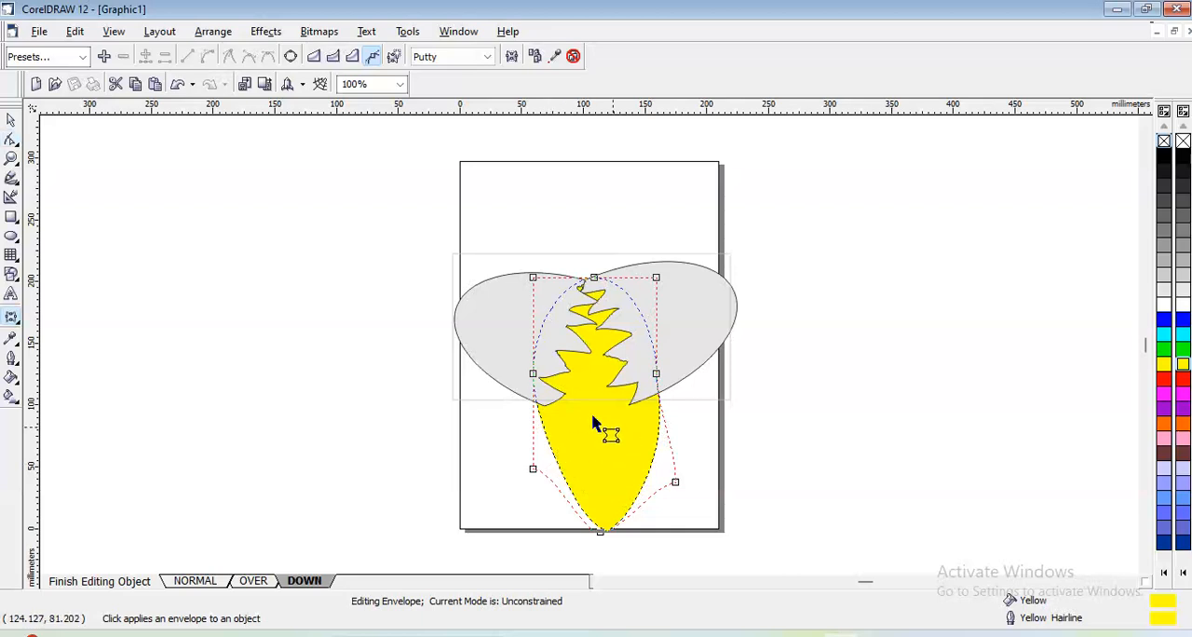
- Convert the enveloped yellow shape to curves and delete the node on its lower-left edge
left_click(13, 121)
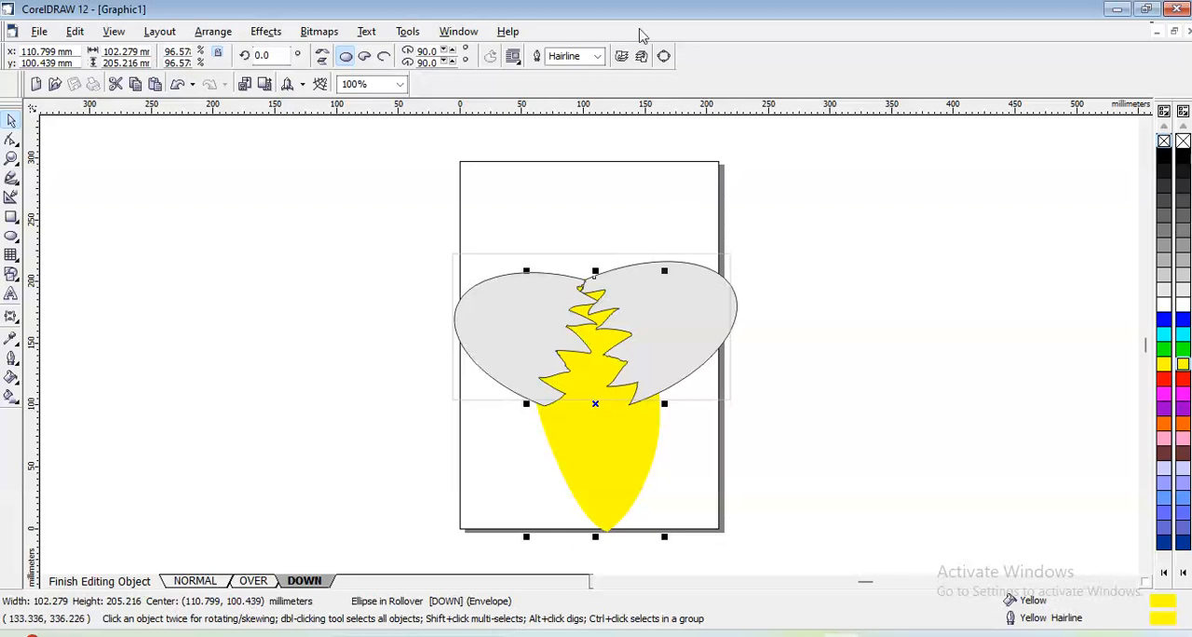
left_click(665, 57)
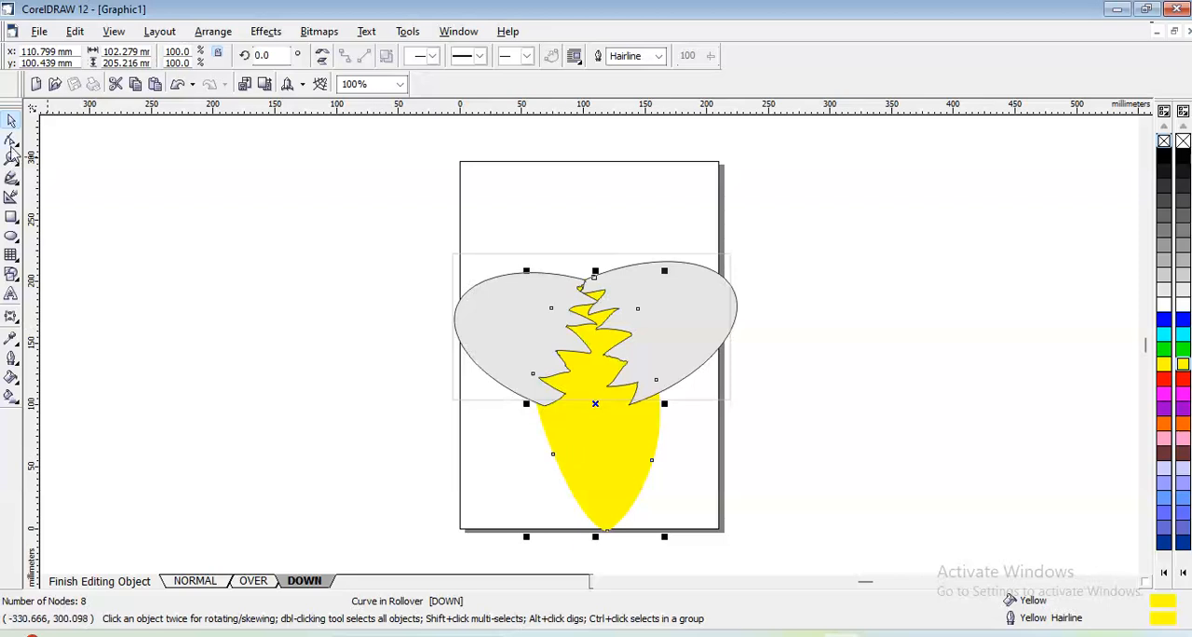
left_click(11, 139)
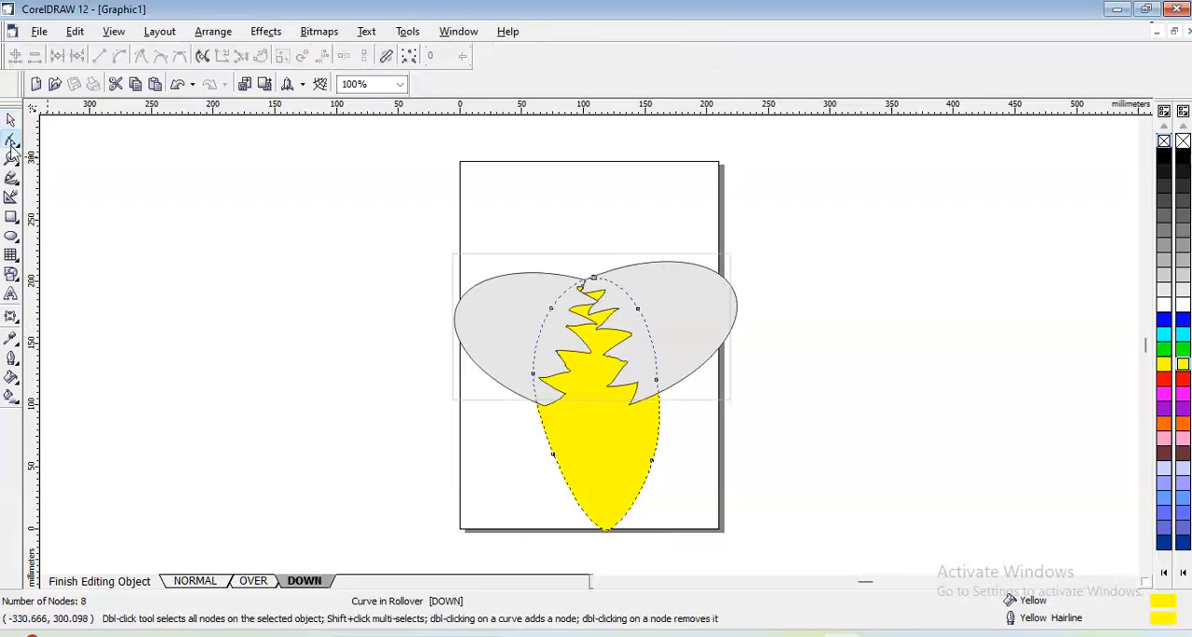
double_click(553, 455)
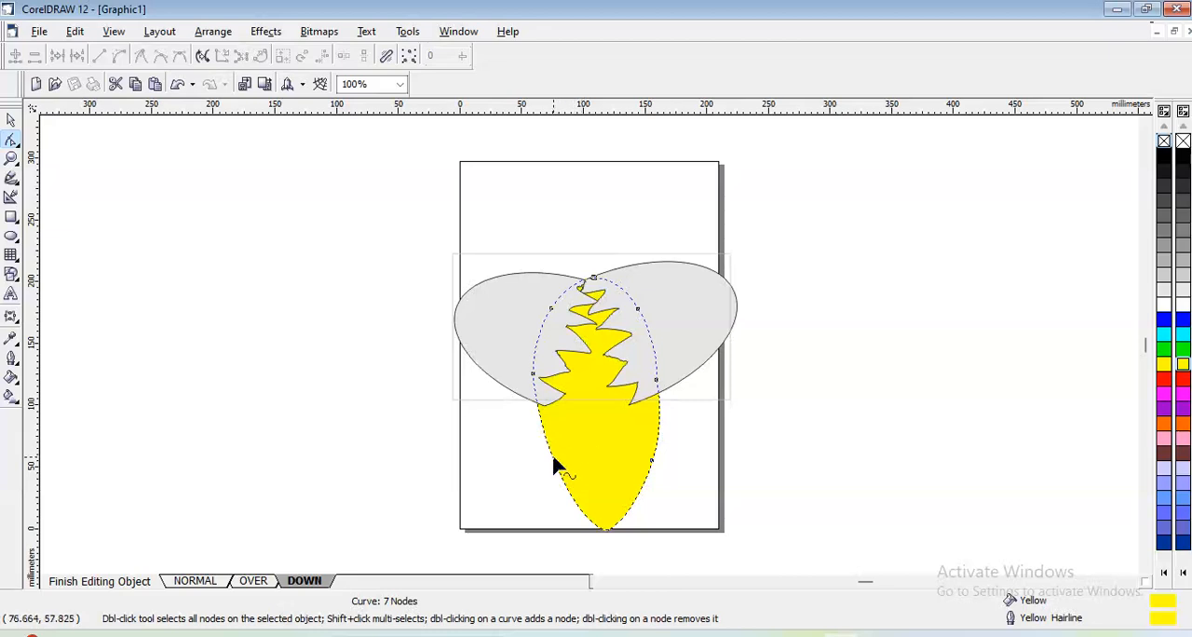
- Bend the yolk's left edge inward with an added node, and pull a new node on its lower-right edge outward
left_click_drag(553, 460, 545, 519)
double_click(577, 443)
left_click(648, 482)
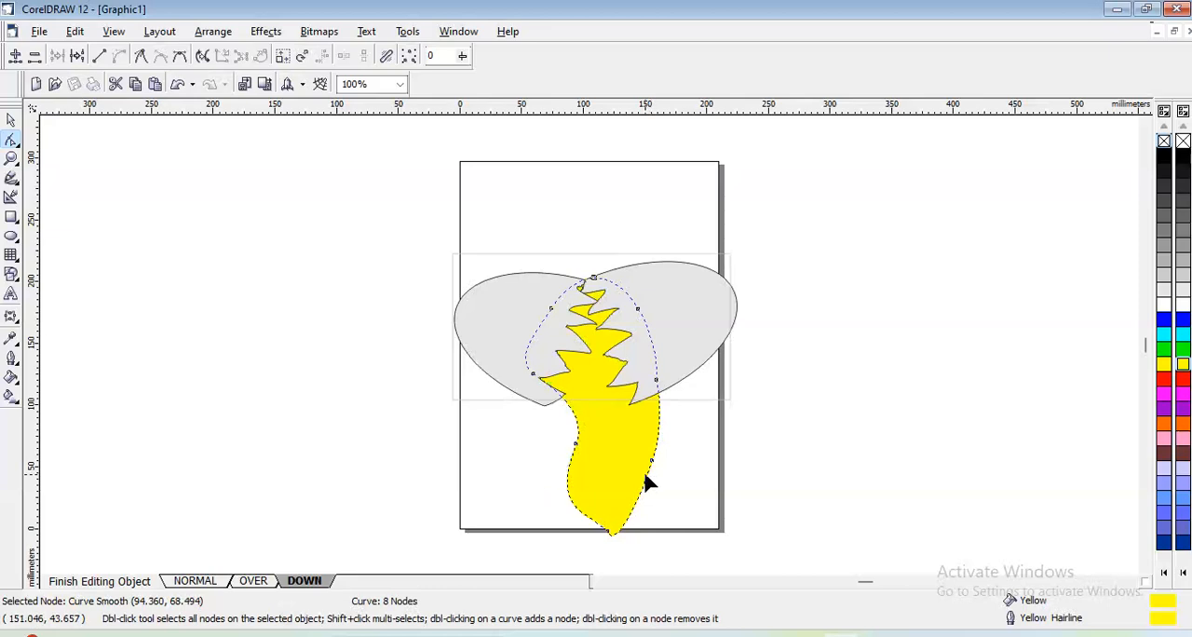
double_click(649, 482)
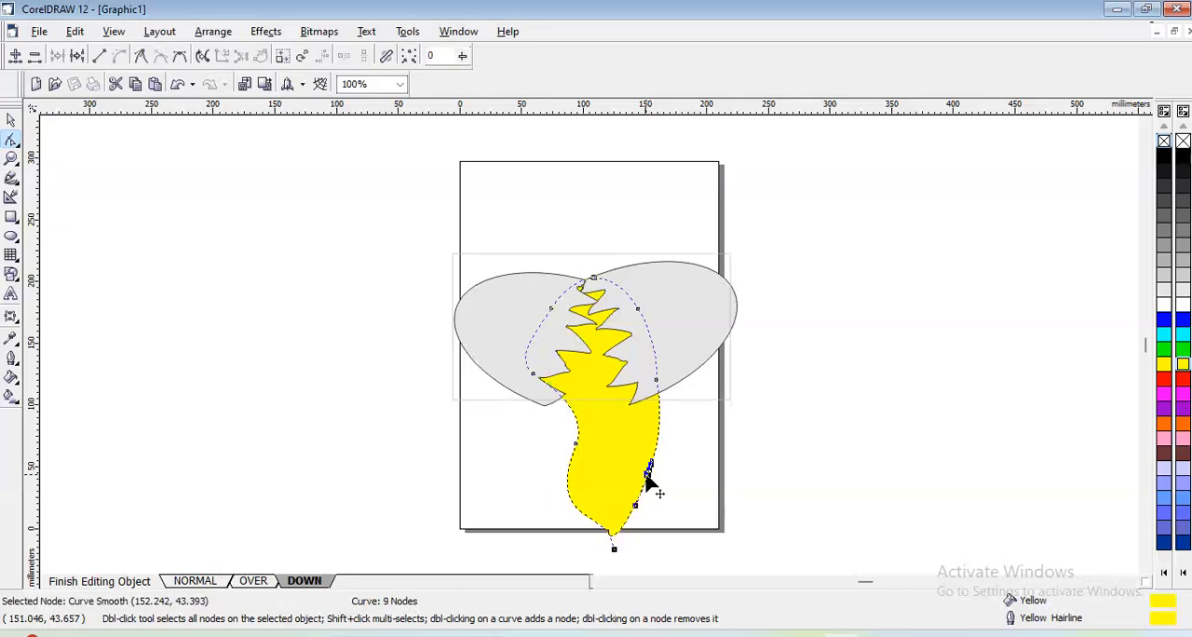
mouse_move(666, 502)
left_mouse_down()
mouse_move(642, 507)
mouse_move(677, 503)
left_mouse_up()
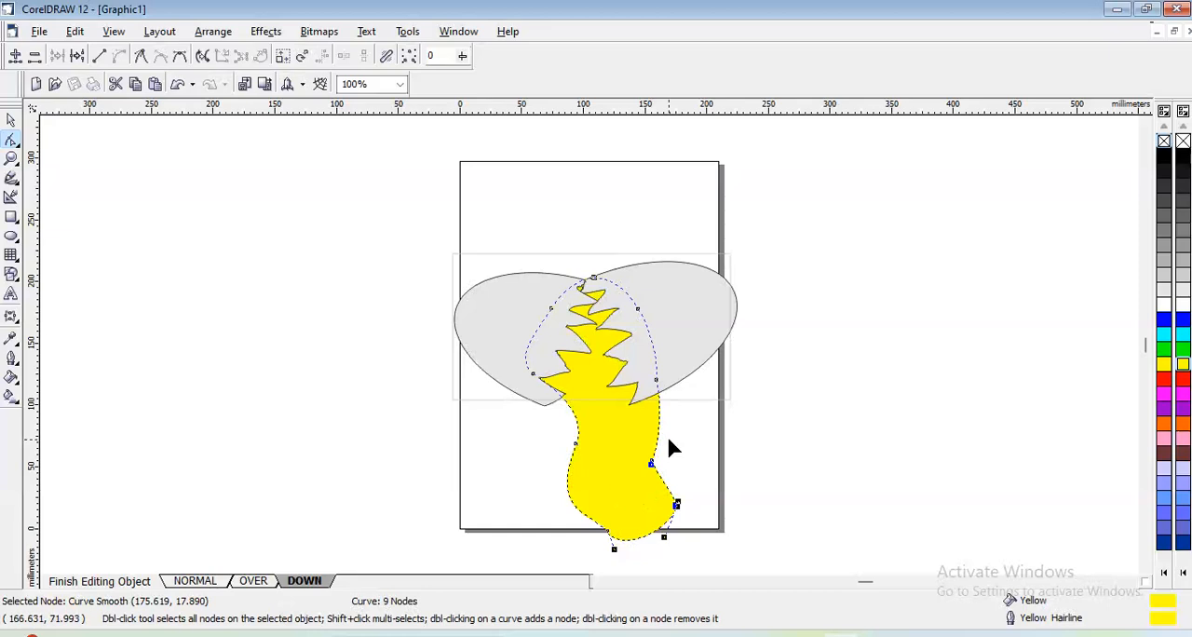
- Add a node on the yolk's lower-left edge, move it inward, and reshape the curve at the bottom node into a wide drip
double_click(579, 519)
left_click_drag(579, 518, 614, 479)
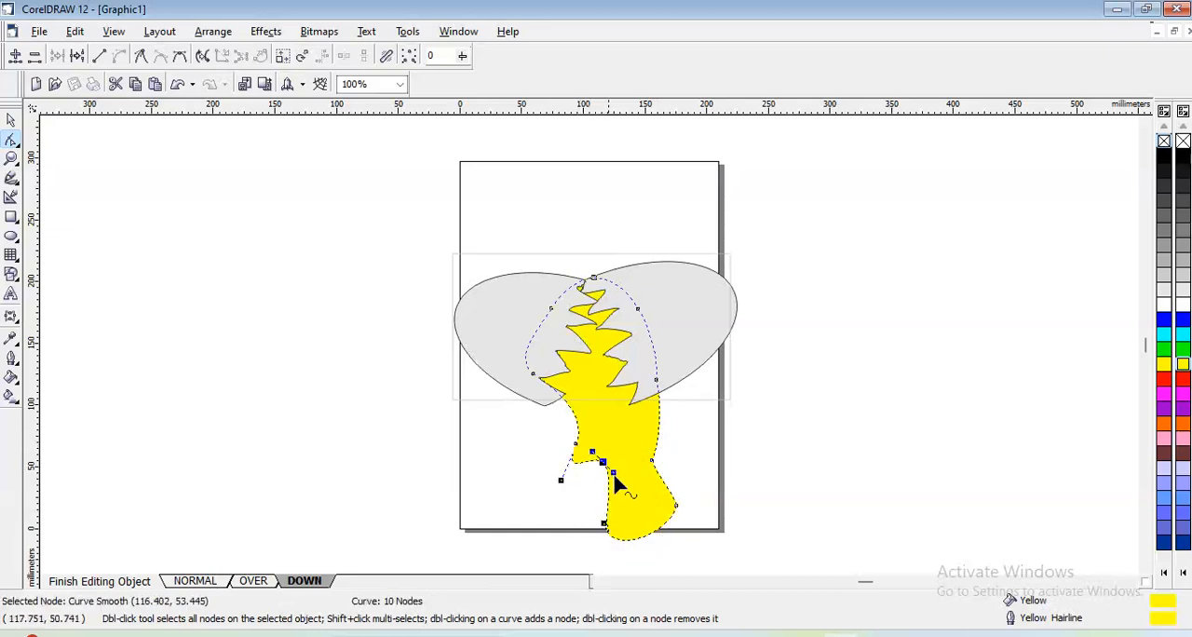
left_click_drag(606, 534, 545, 543)
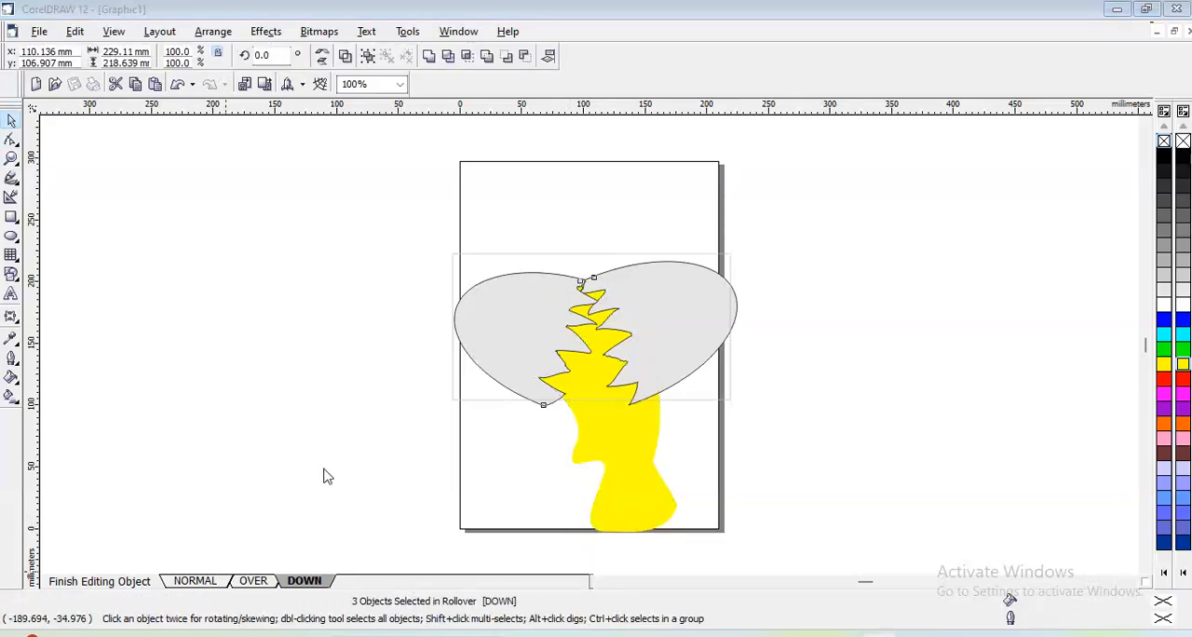
- Select both shell halves together with the yellow yolk in the Down state and finish editing the rollover
left_click(328, 453)
left_click(357, 264)
left_click_drag(395, 193, 769, 557)
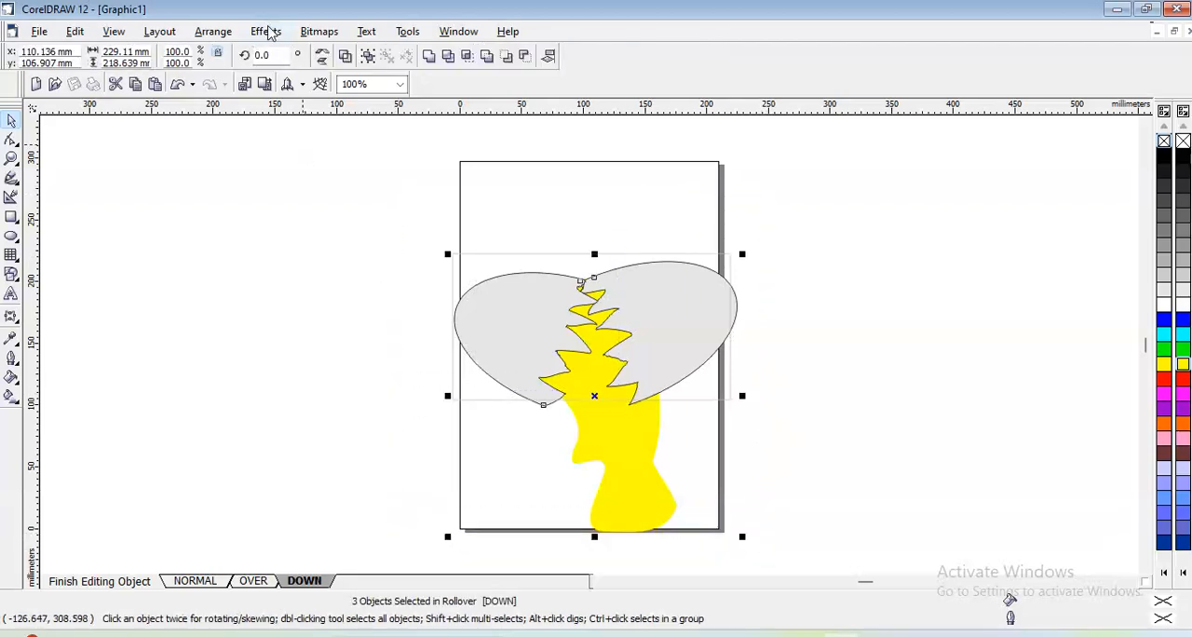
left_click(270, 31)
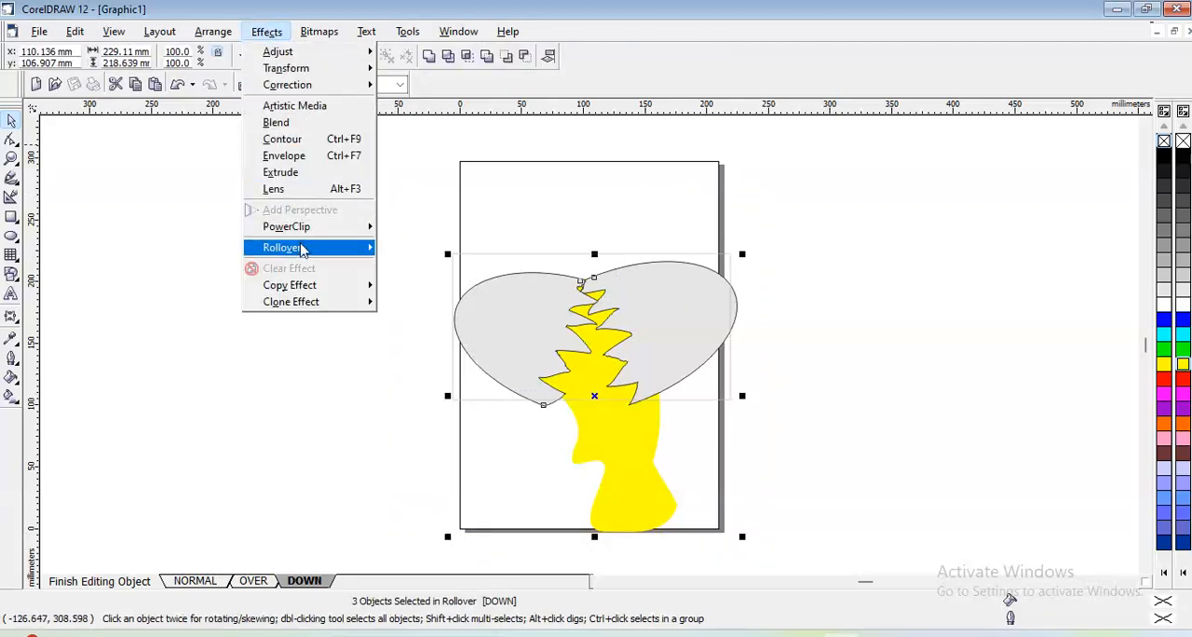
mouse_move(302, 249)
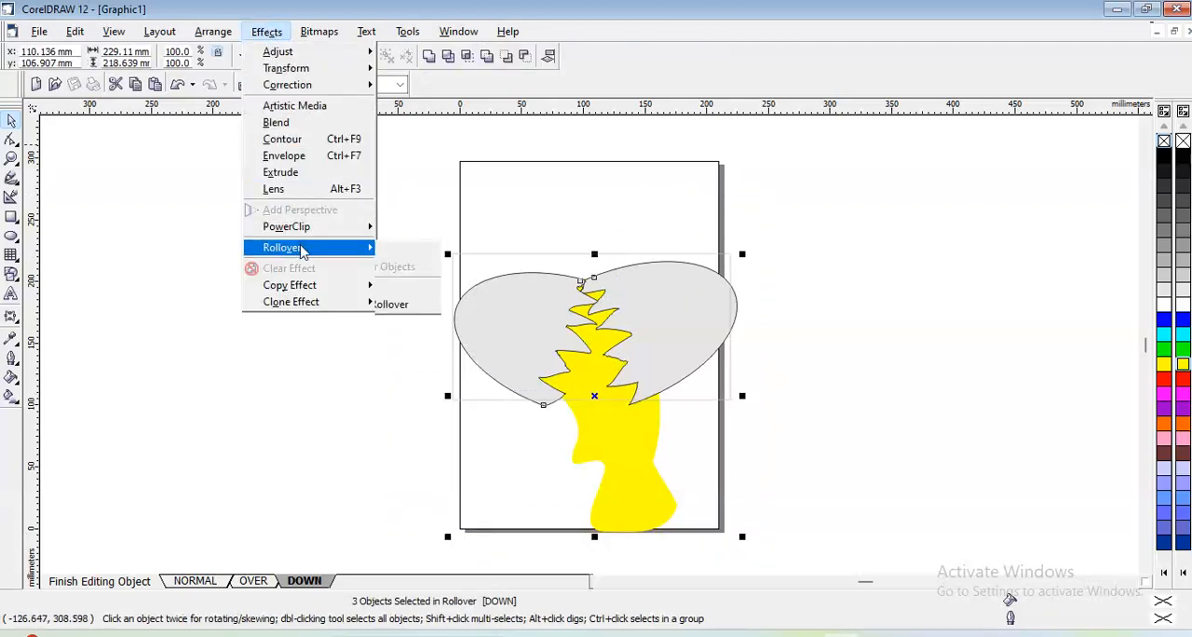
left_click(431, 304)
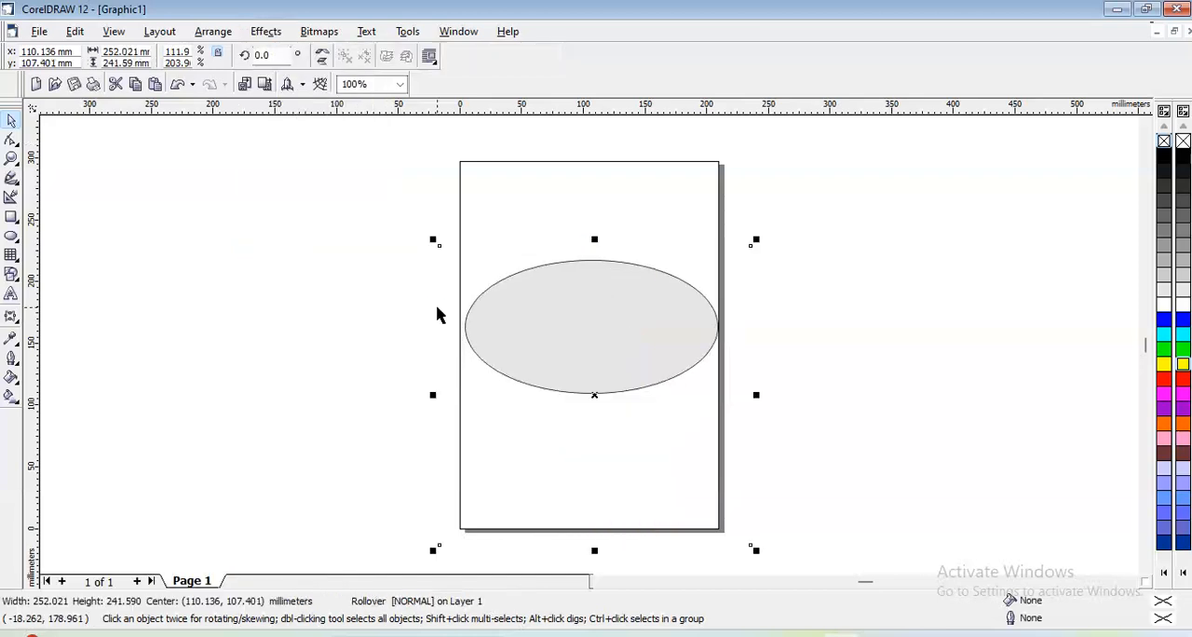
- Enable Rollover for the drawing and test how the egg responds to the pointer
left_click(113, 31)
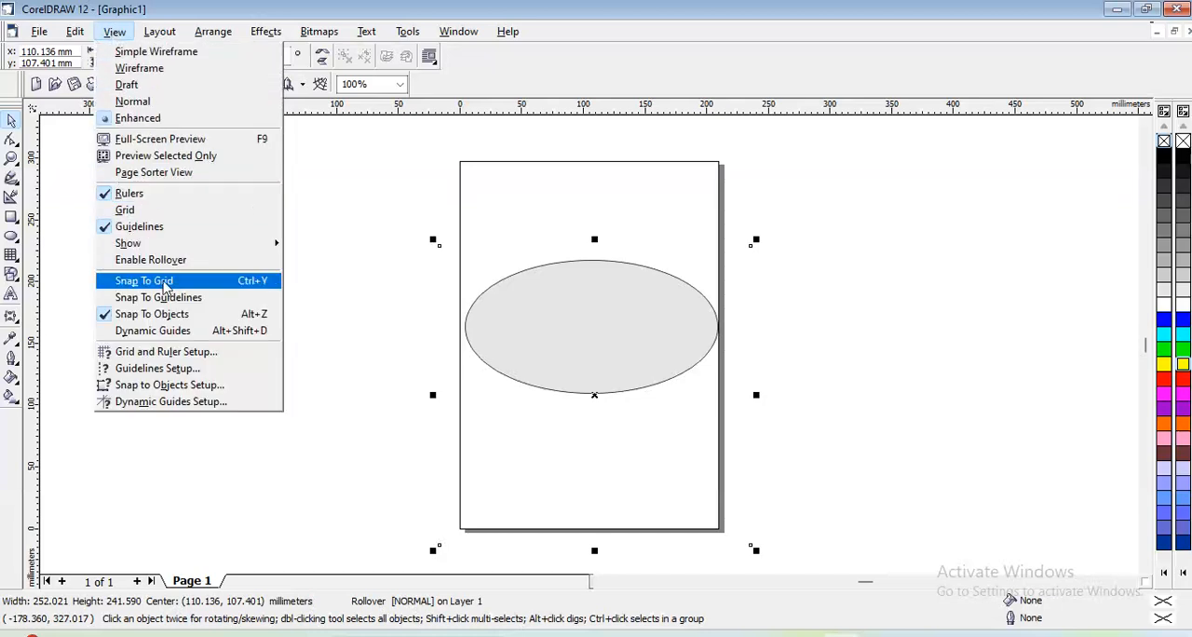
left_click(156, 260)
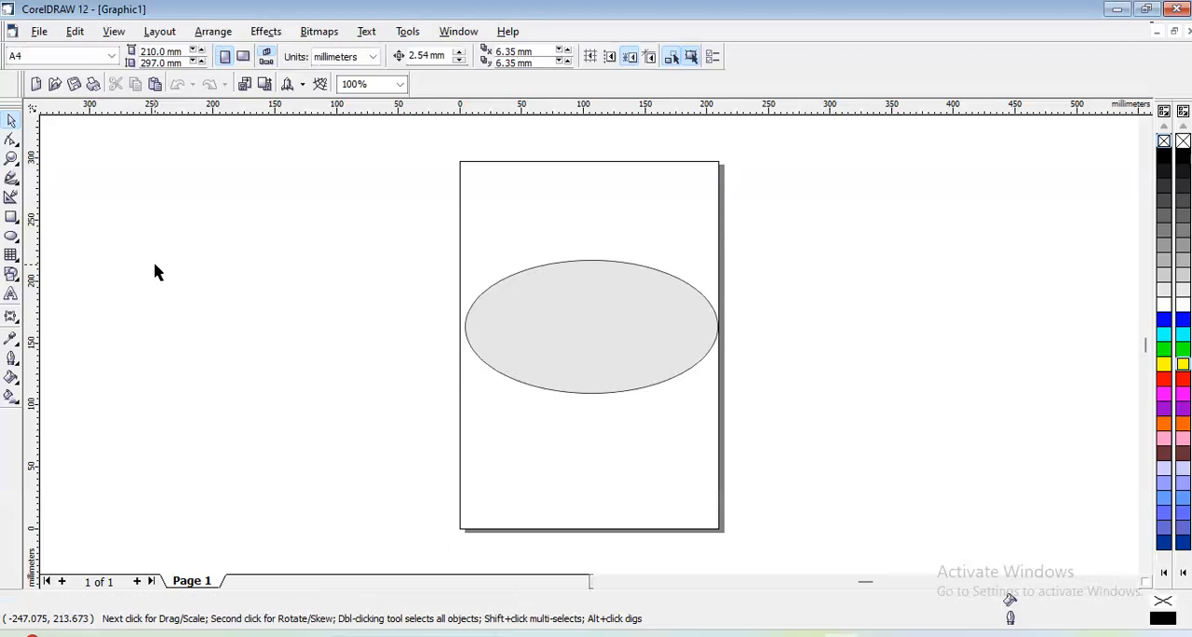
mouse_move(511, 324)
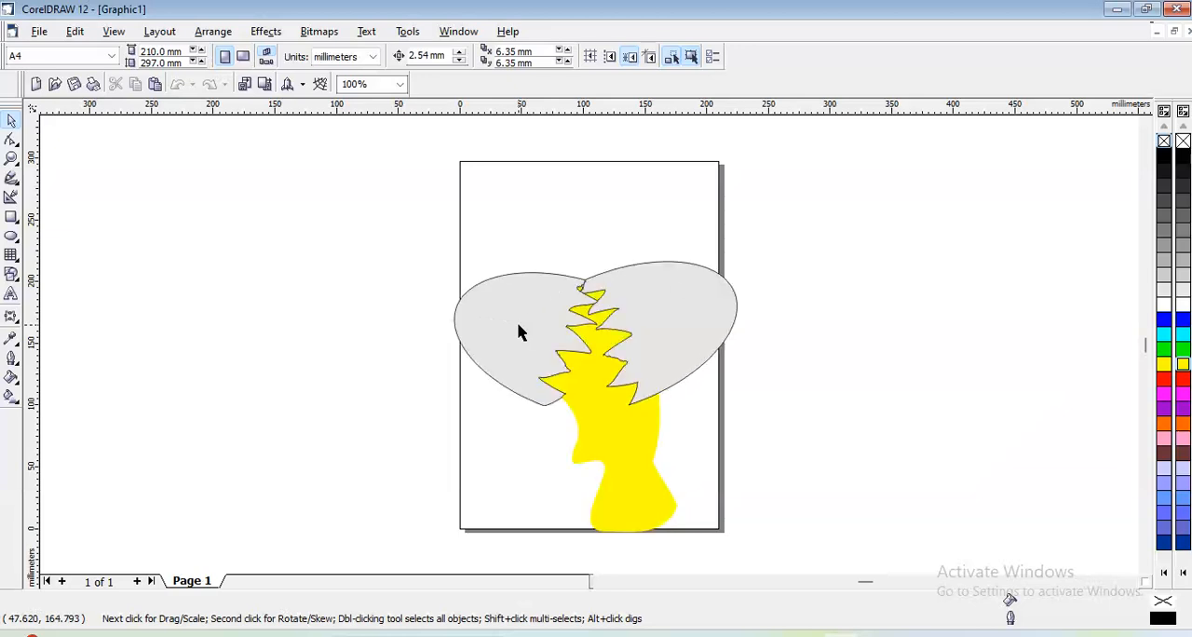
- Disable Rollover and delete the egg rollover from the page
left_click(119, 33)
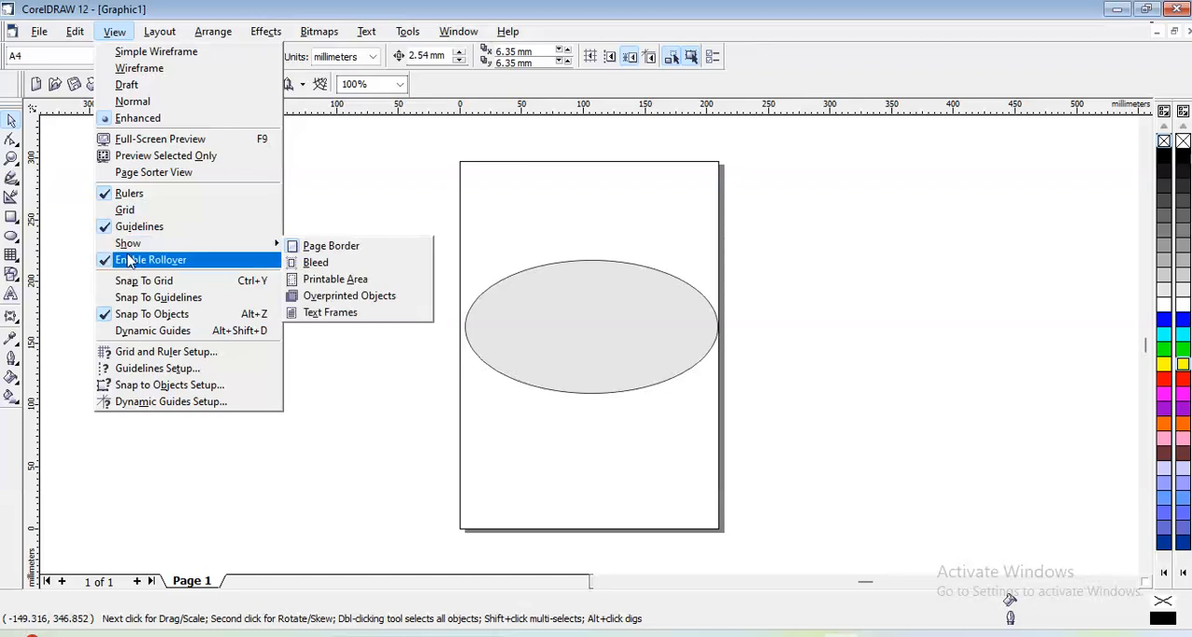
left_click(128, 262)
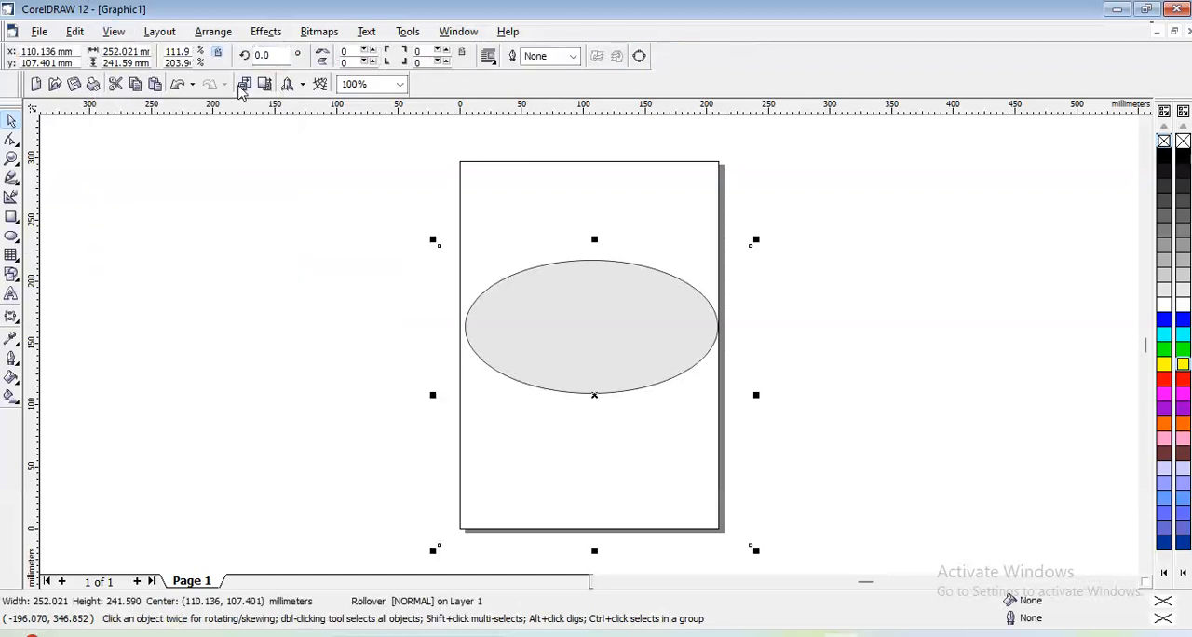
key("Delete")
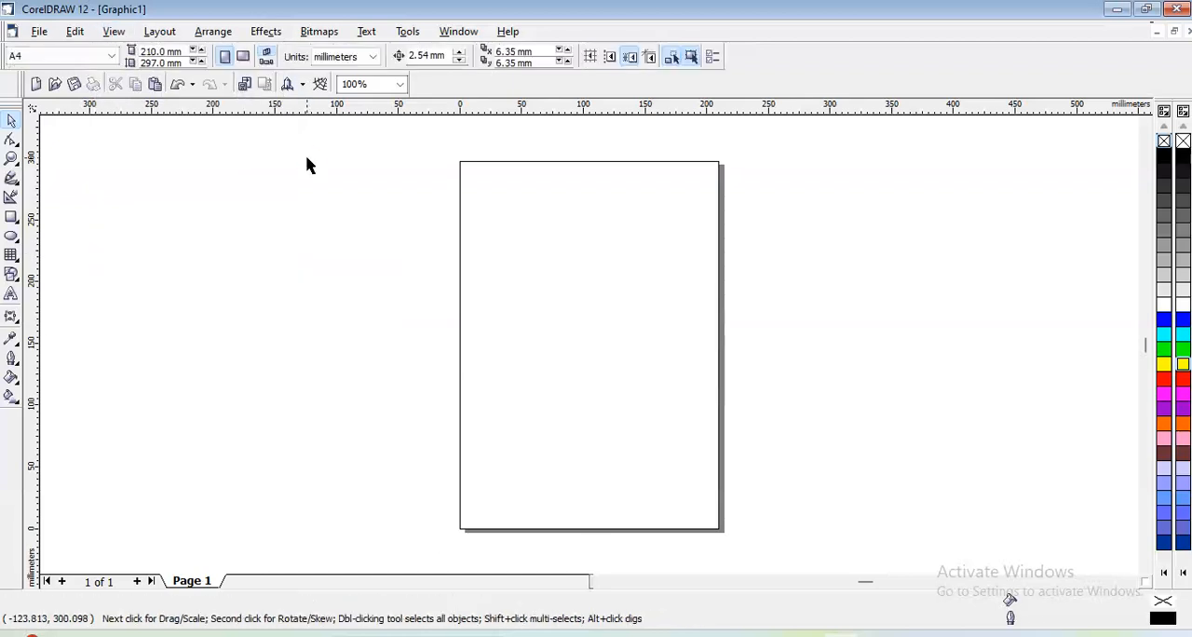
left_click(267, 33)
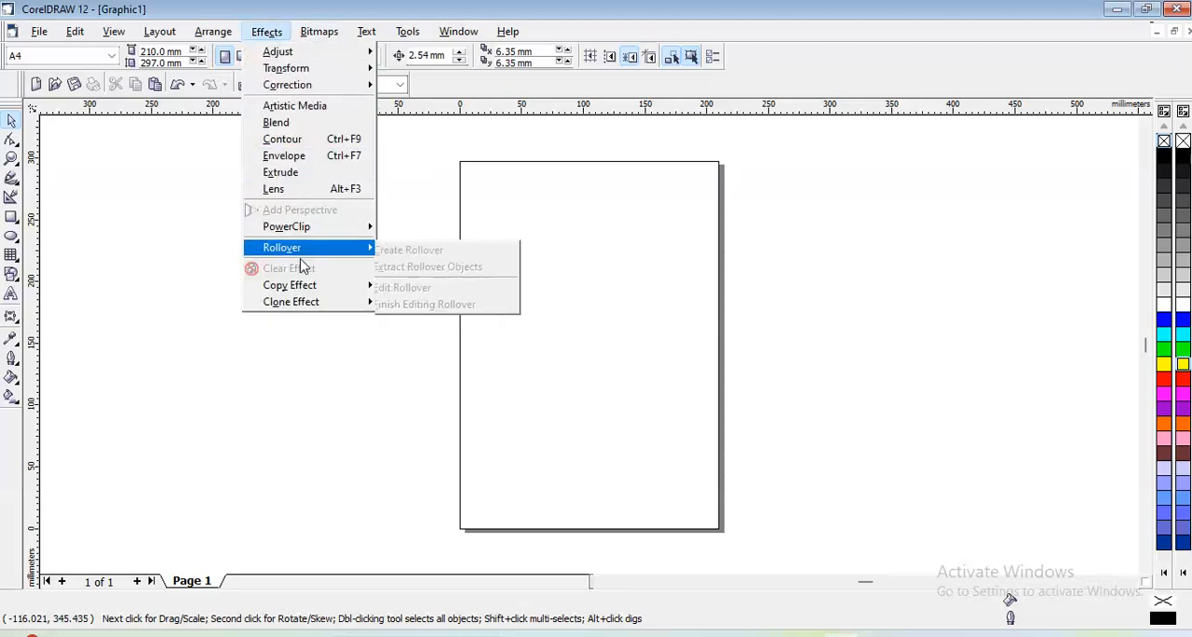
mouse_move(300, 290)
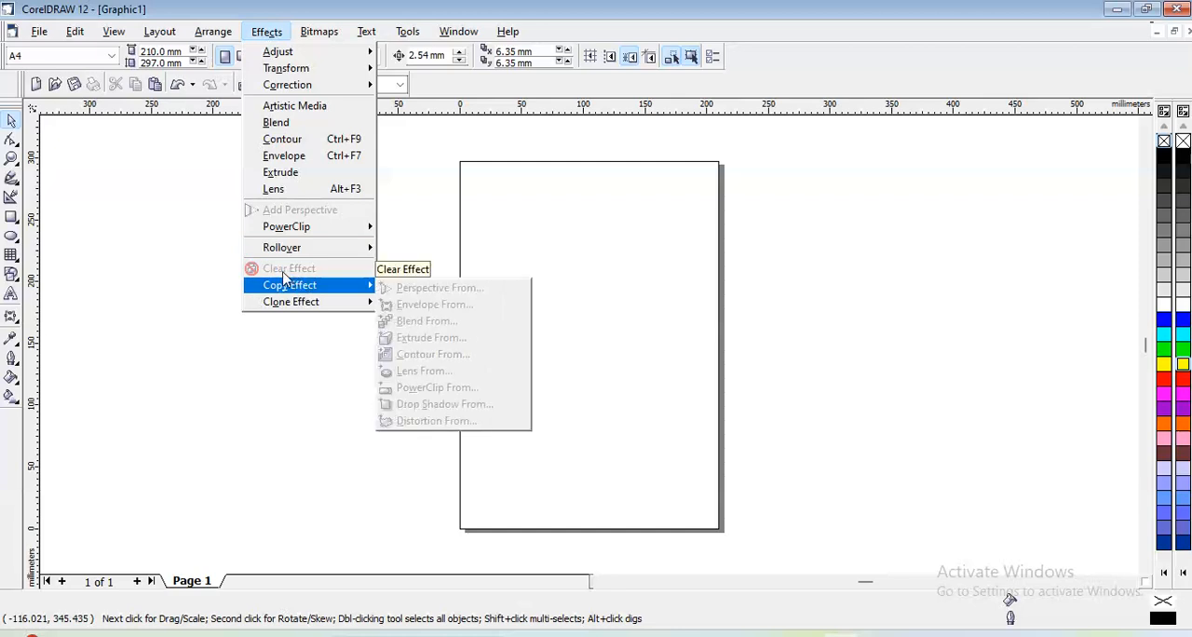
left_click(221, 273)
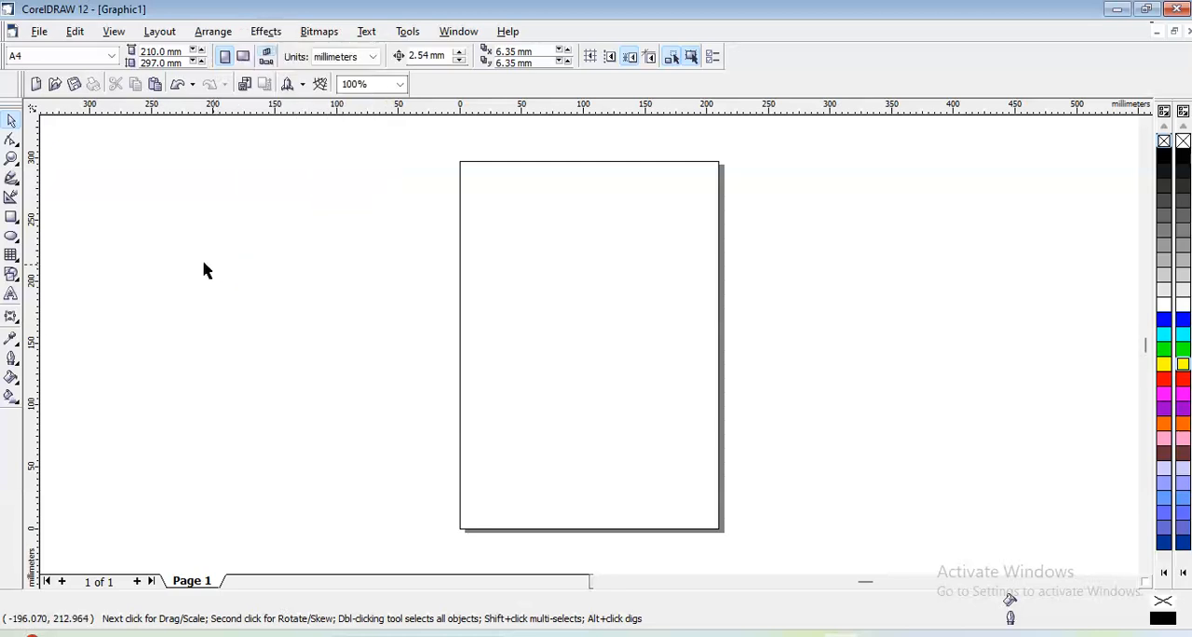
- Draw two rectangles beside the page's left edge, about 76 × 65 mm above and about 68 × 48 mm below
left_click(11, 217)
left_click_drag(243, 164, 337, 243)
left_click_drag(347, 431, 431, 490)
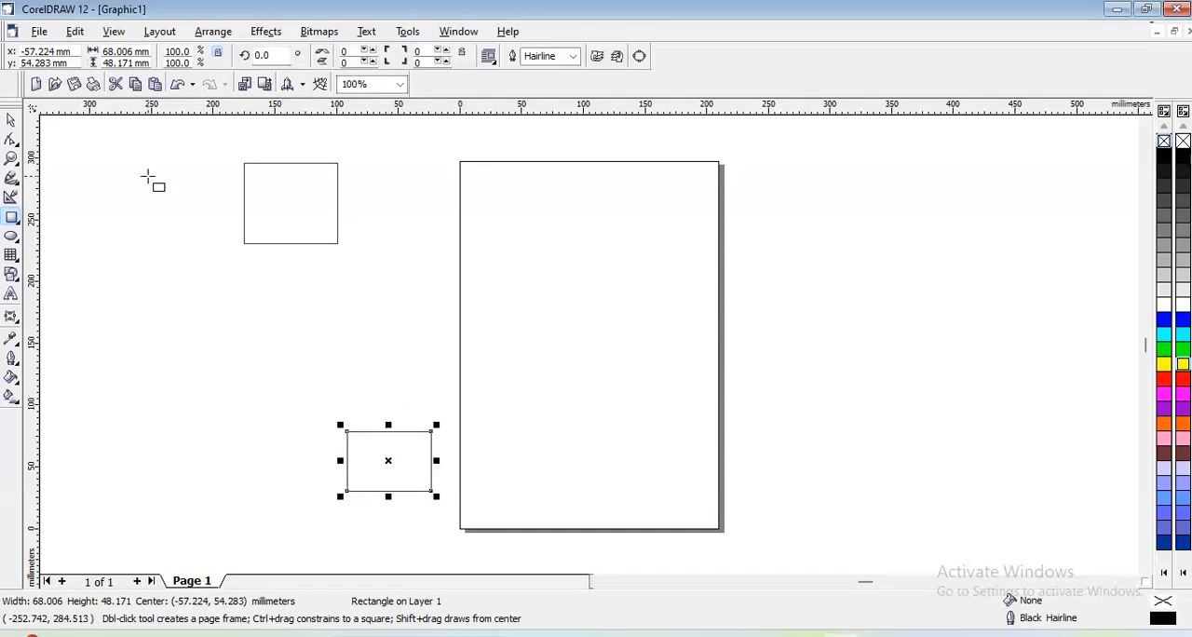
- Fill the lower rectangle with red and the upper rectangle with yellow
left_click(11, 119)
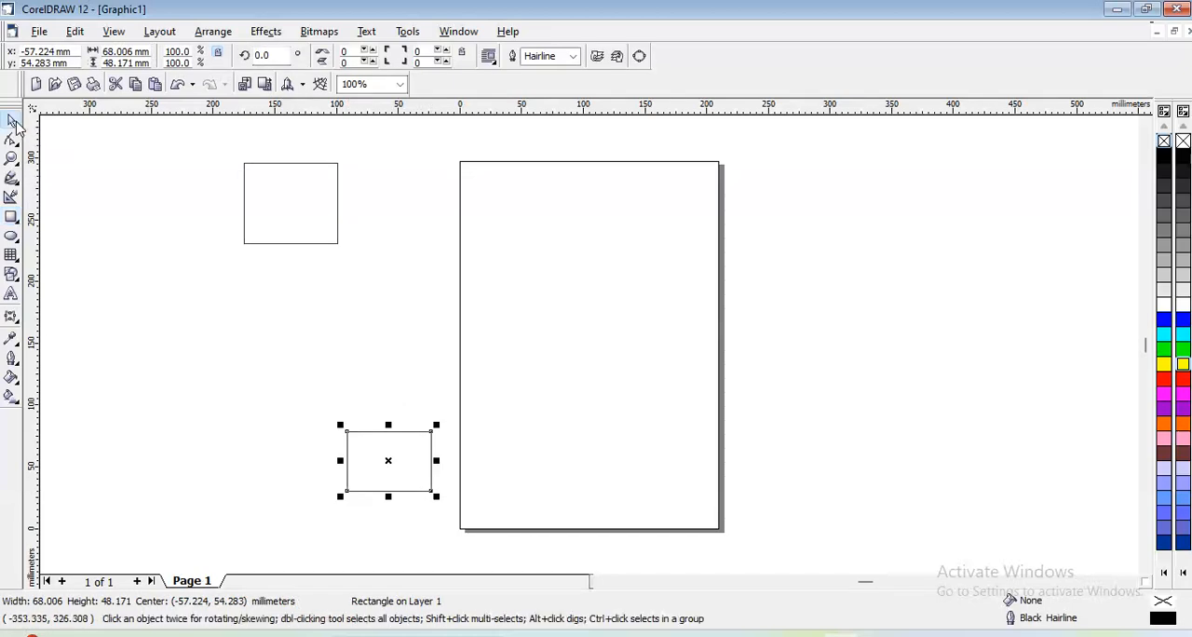
left_click(1182, 380)
left_click(250, 167)
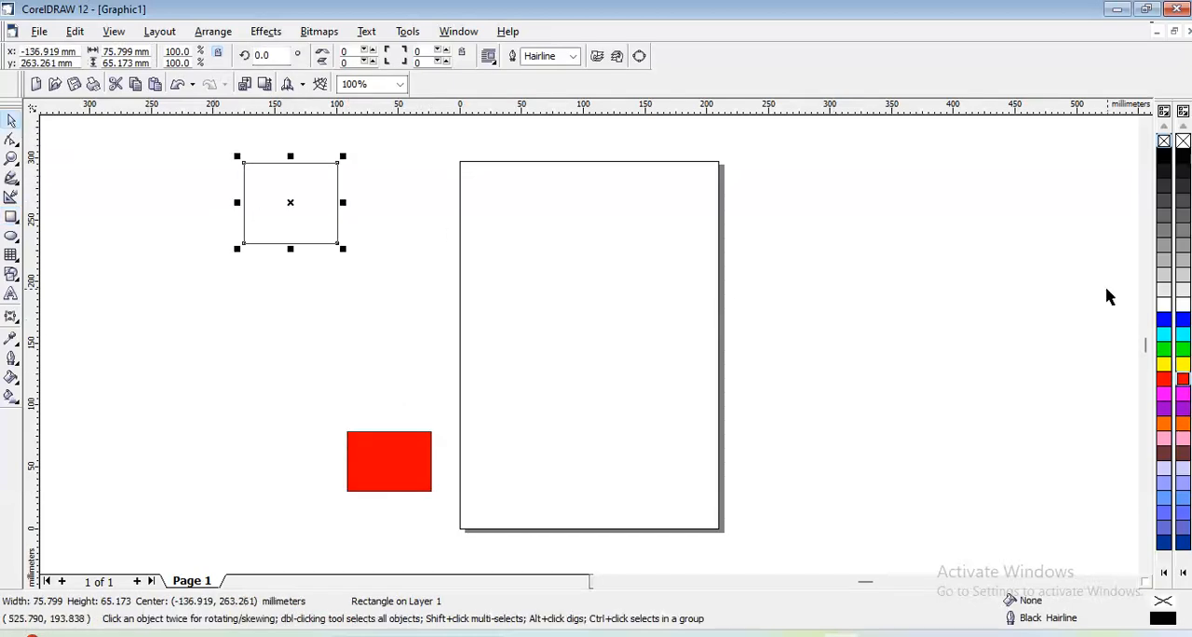
left_click(1183, 364)
- Blend the yellow rectangle into the red rectangle in a straight line with 20 steps
left_click_drag(163, 135, 591, 556)
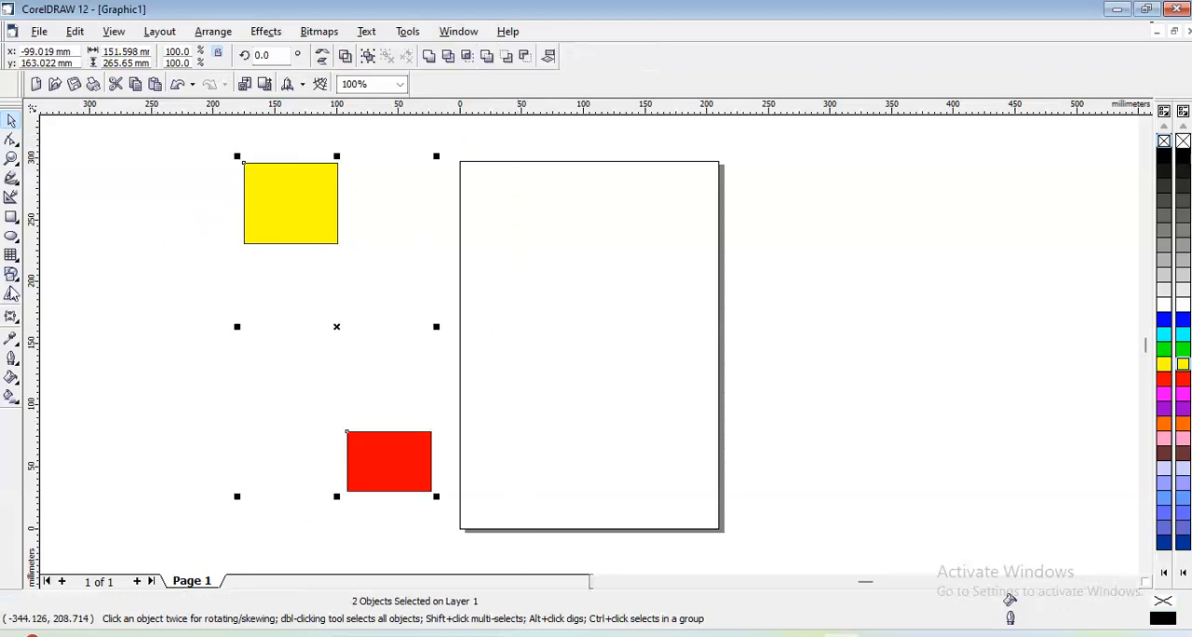
left_click(12, 317)
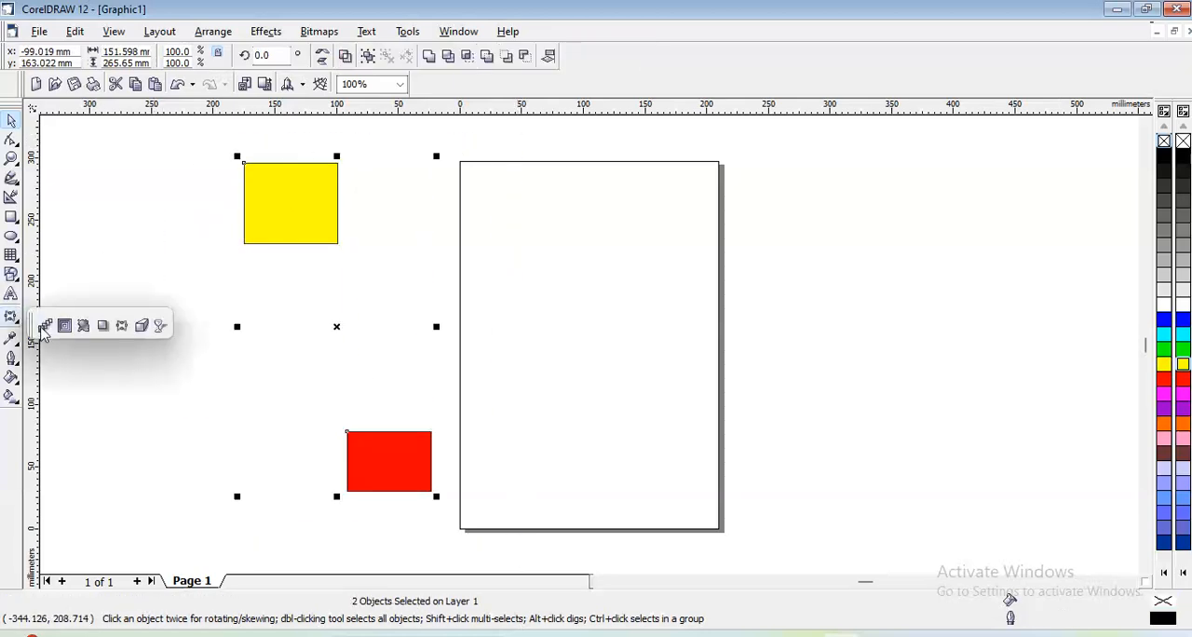
left_click(45, 326)
left_click_drag(290, 202, 381, 450)
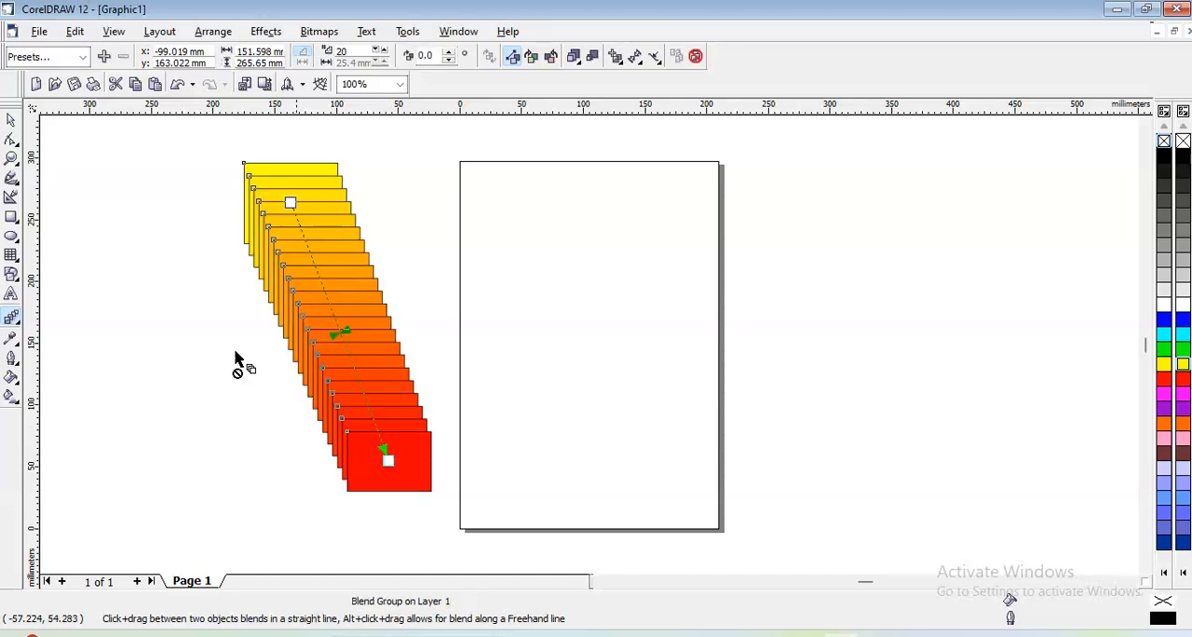
- Draw an ellipse about 108 × 100 mm left of the blend and contour it inwards to its centre
left_click(11, 236)
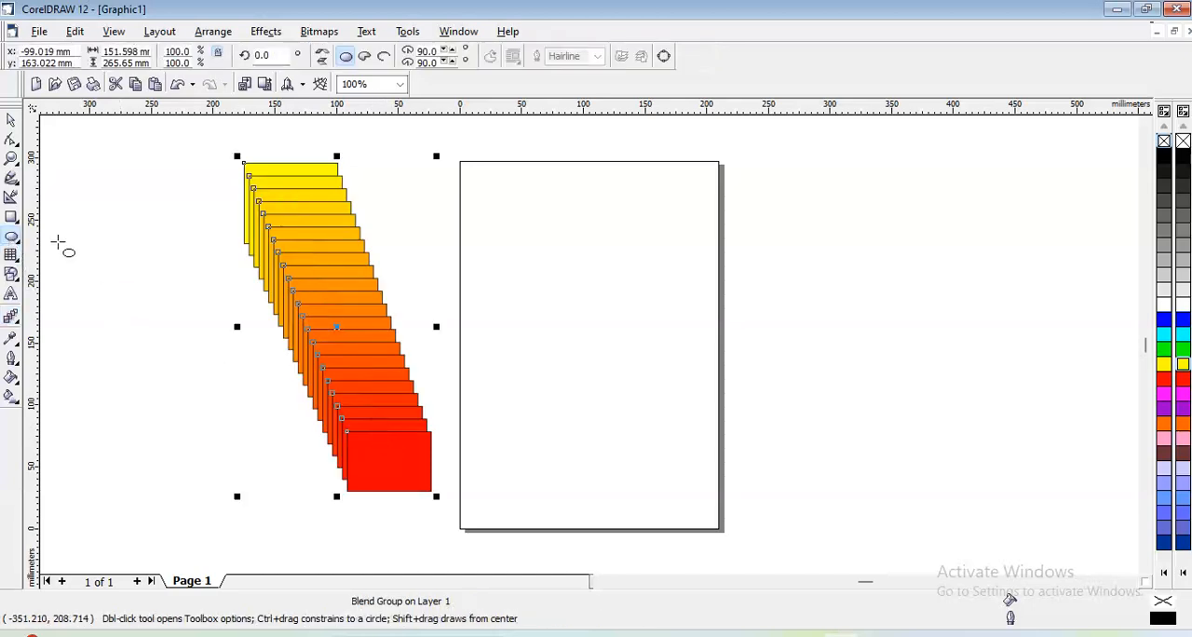
left_click_drag(53, 187, 198, 322)
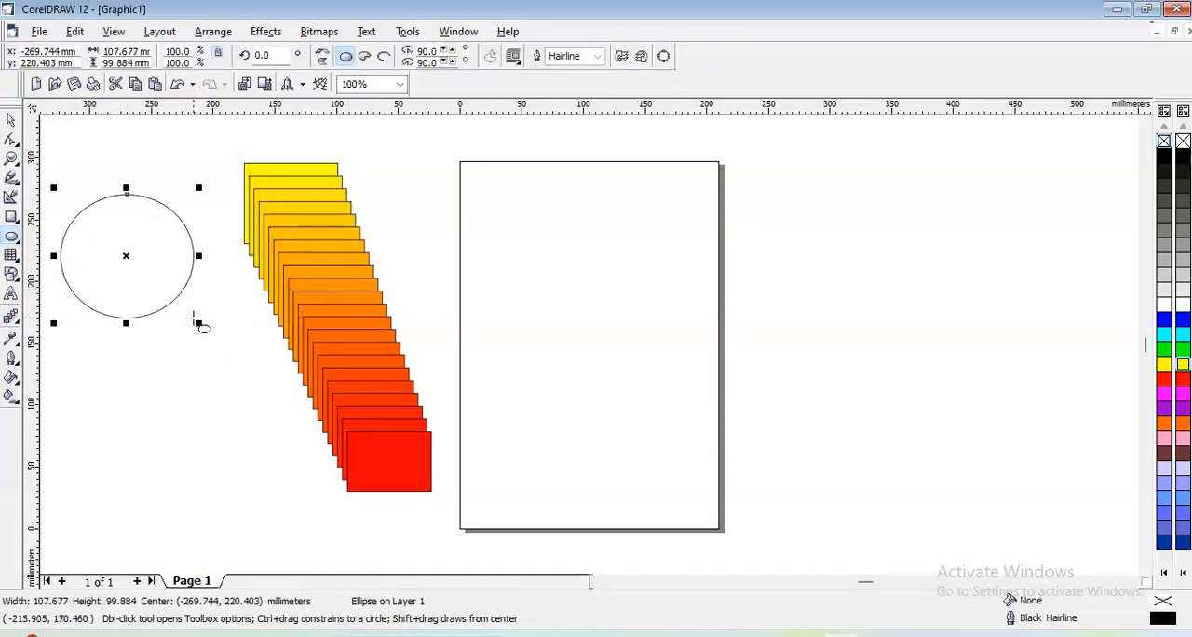
left_click(13, 318)
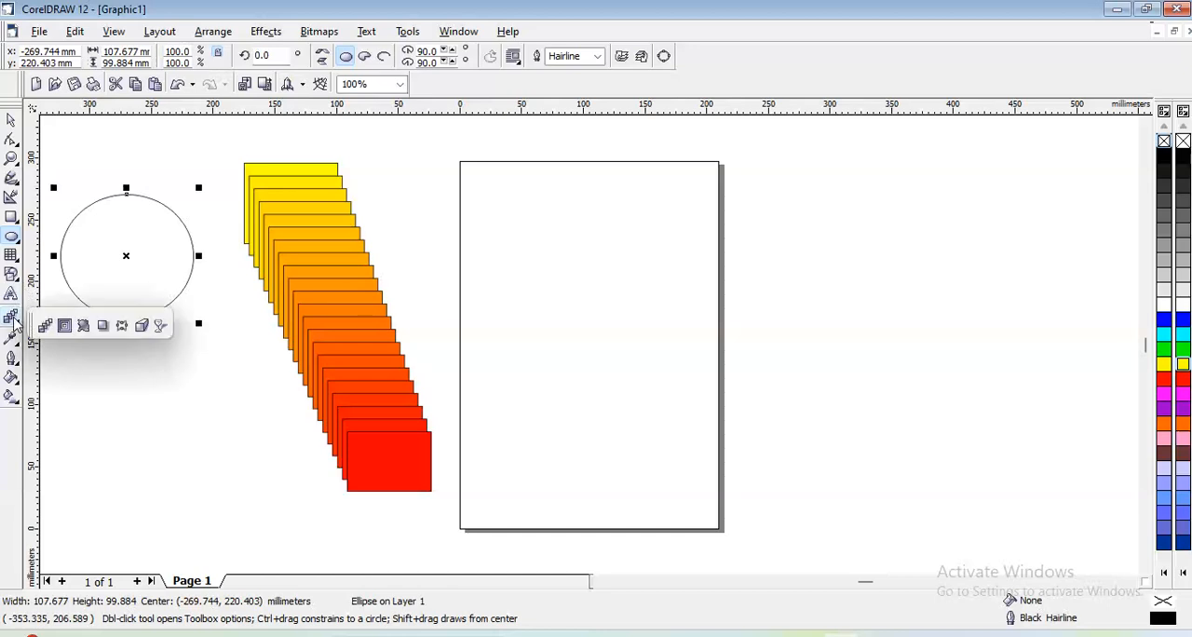
left_click(82, 326)
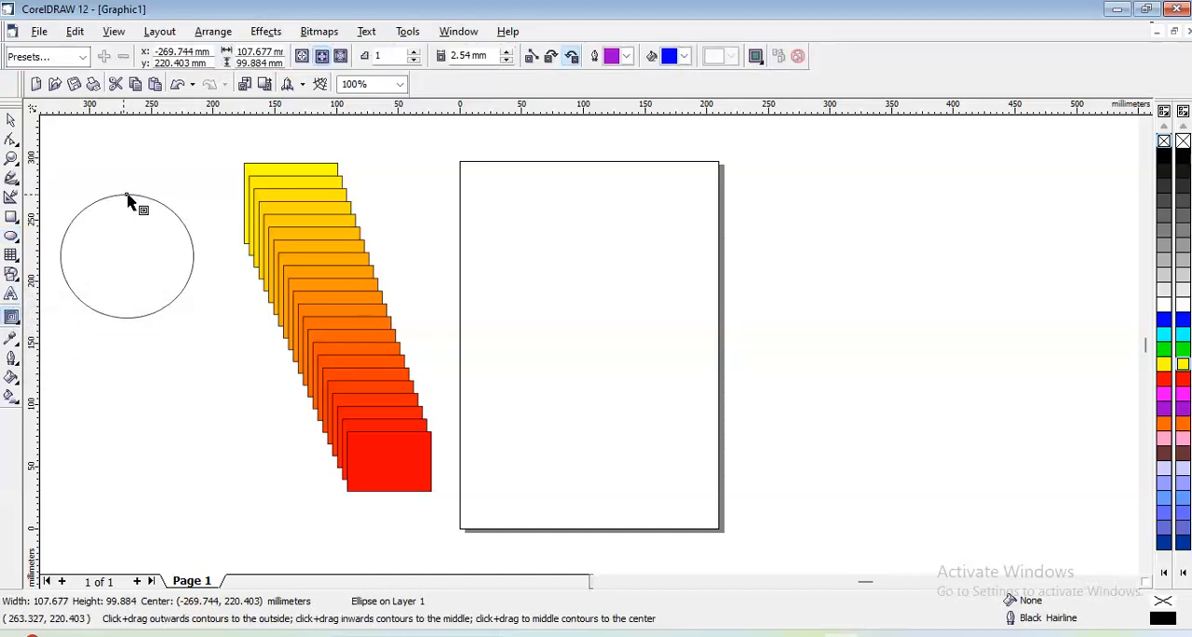
left_click_drag(126, 202, 133, 290)
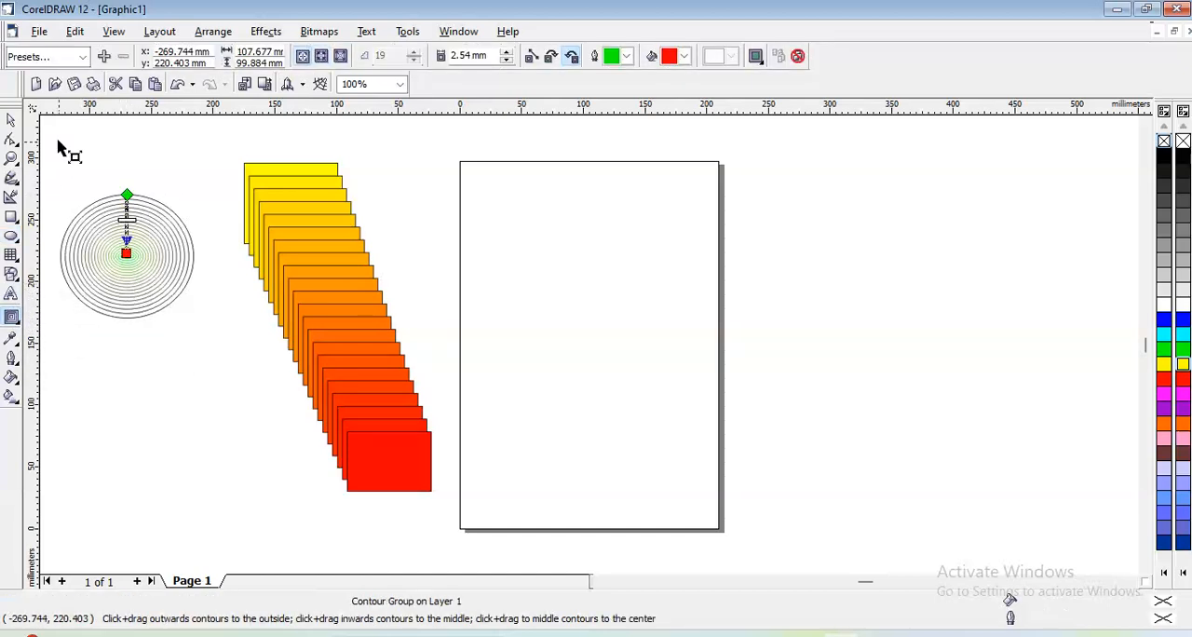
left_click(11, 121)
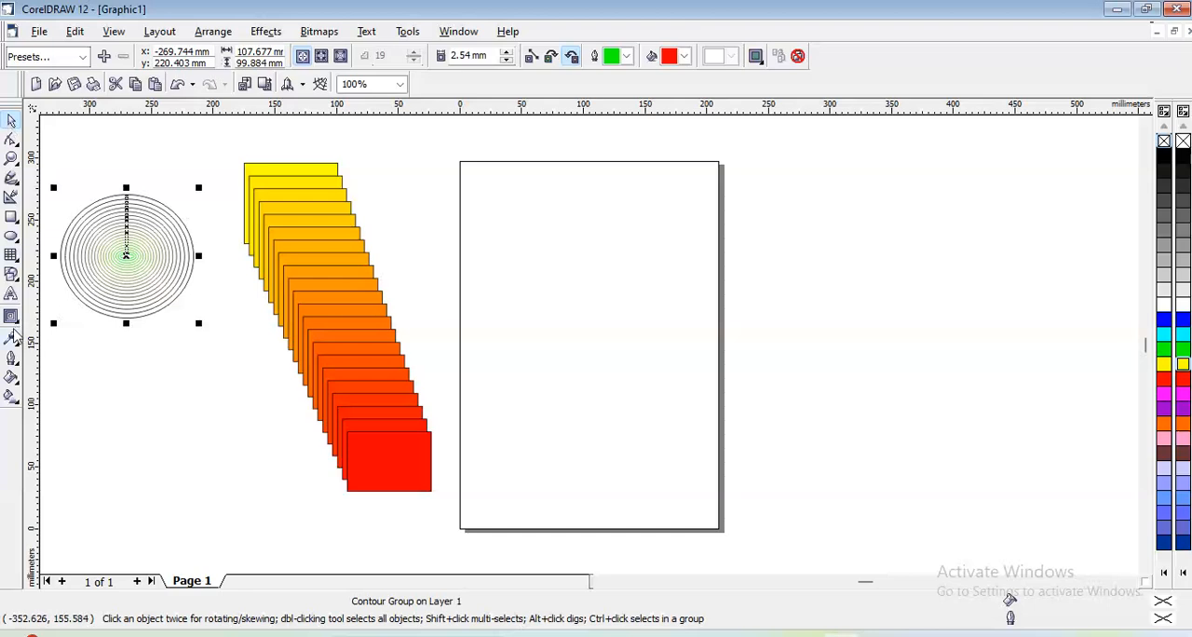
- Draw an ellipse about 77 × 78 mm at the page's top and a rectangle about 93 × 70 mm over its lower-right edge
left_click(11, 237)
left_click_drag(546, 168, 637, 259)
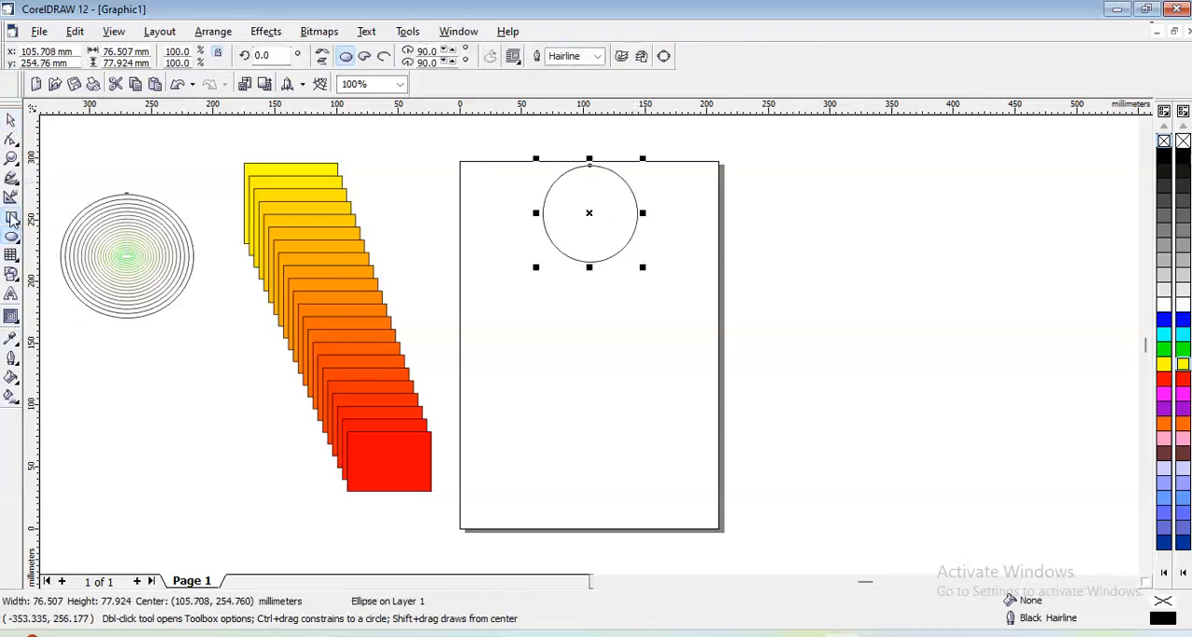
left_click(12, 217)
left_click_drag(627, 380, 743, 469)
left_click(11, 120)
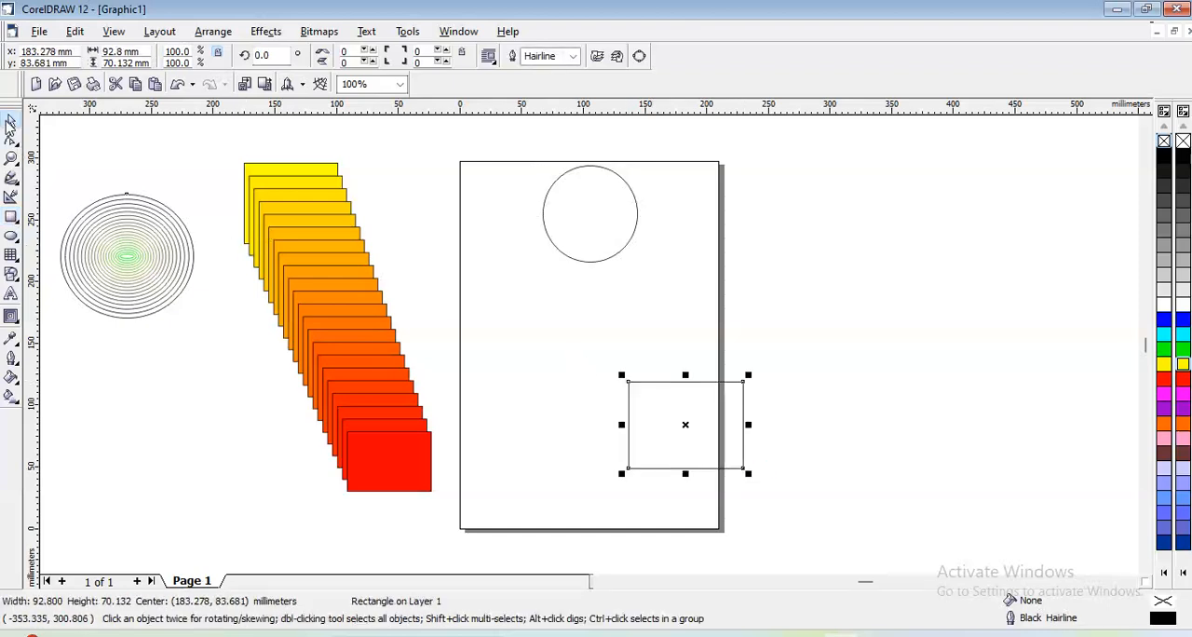
- Fill the new rectangle with yellow and the unfilled ellipse on the page with green
left_click(1183, 368)
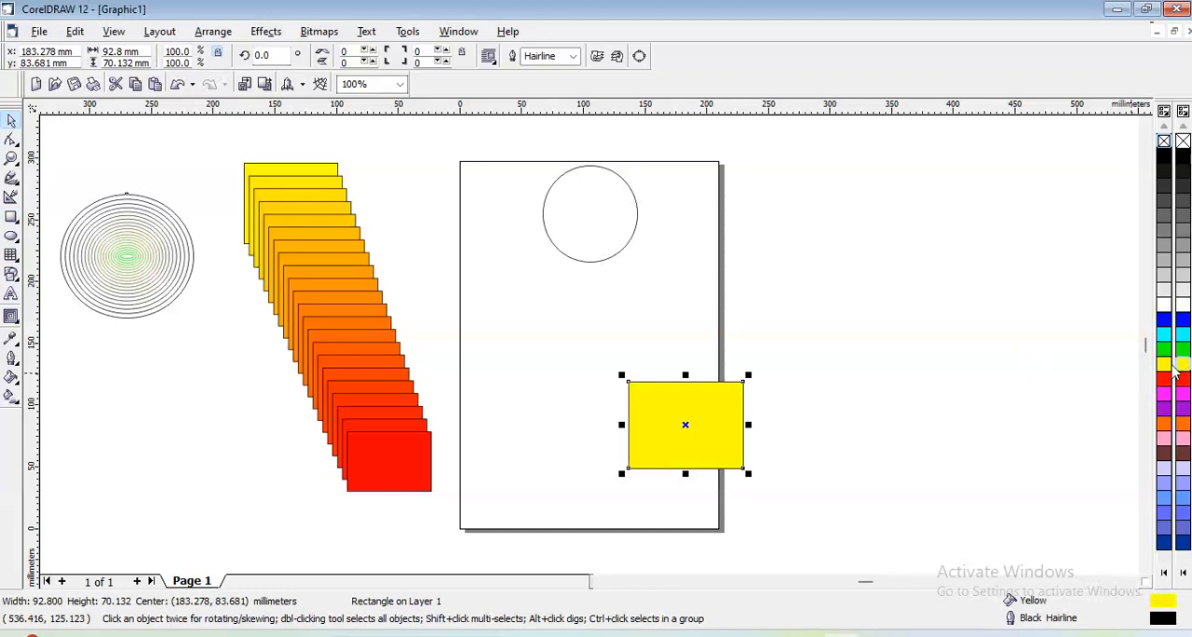
left_click(596, 247)
left_click(1184, 348)
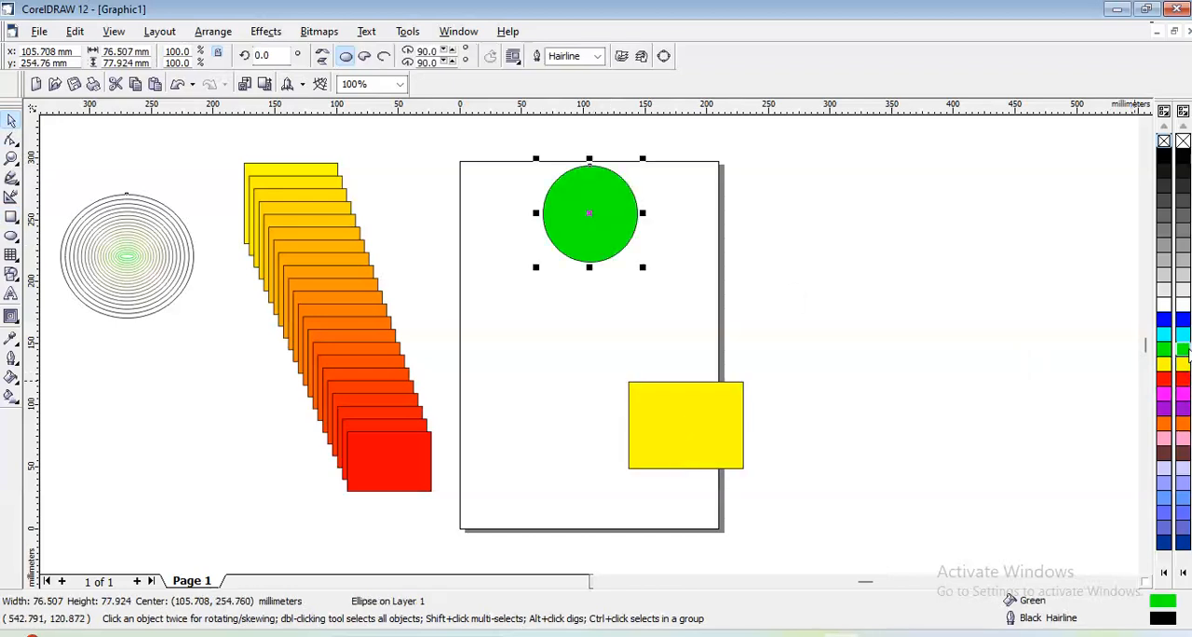
left_click(826, 312)
- Copy the blend effect from the yellow-to-red blend onto the green ellipse and yellow rectangle
left_click_drag(496, 156, 815, 528)
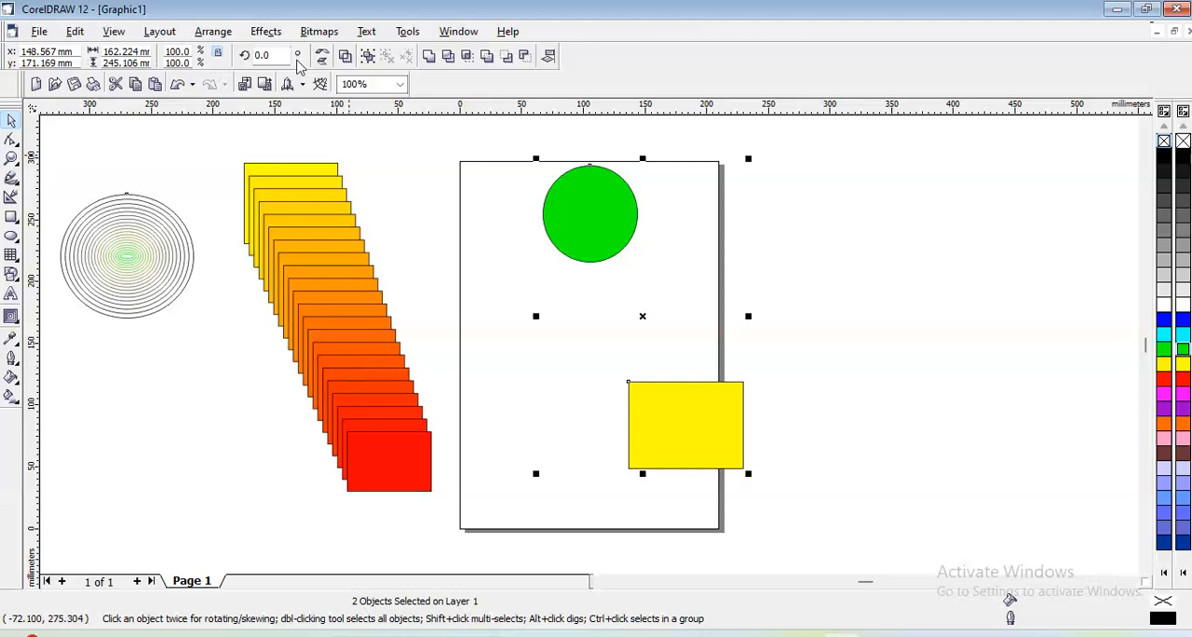
left_click(271, 34)
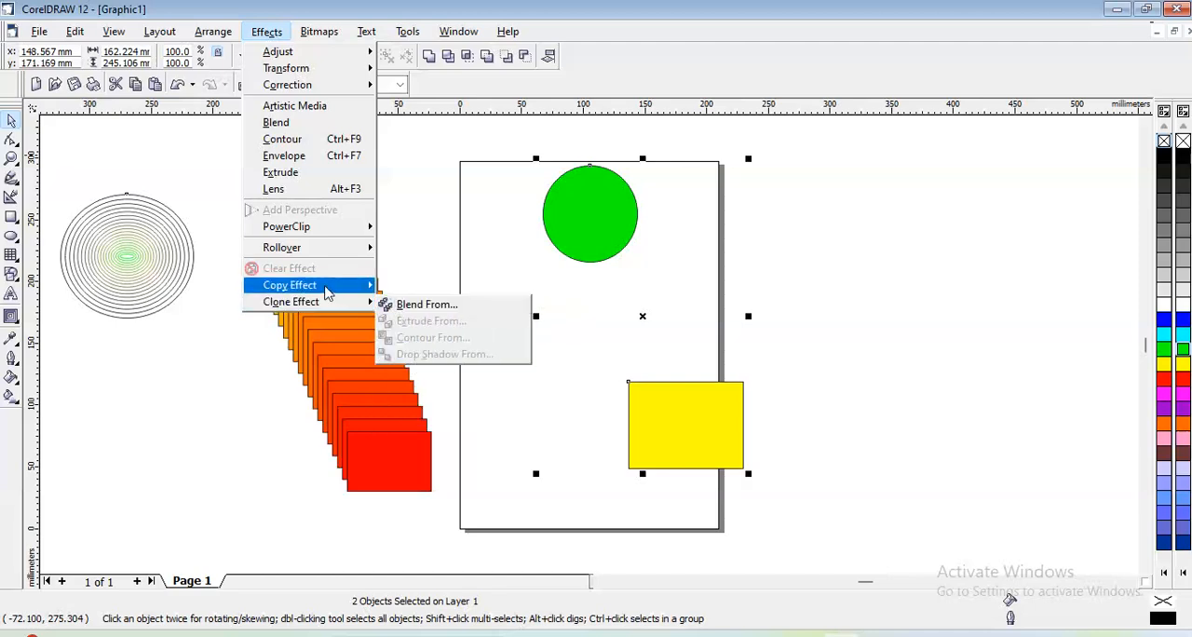
left_click(424, 325)
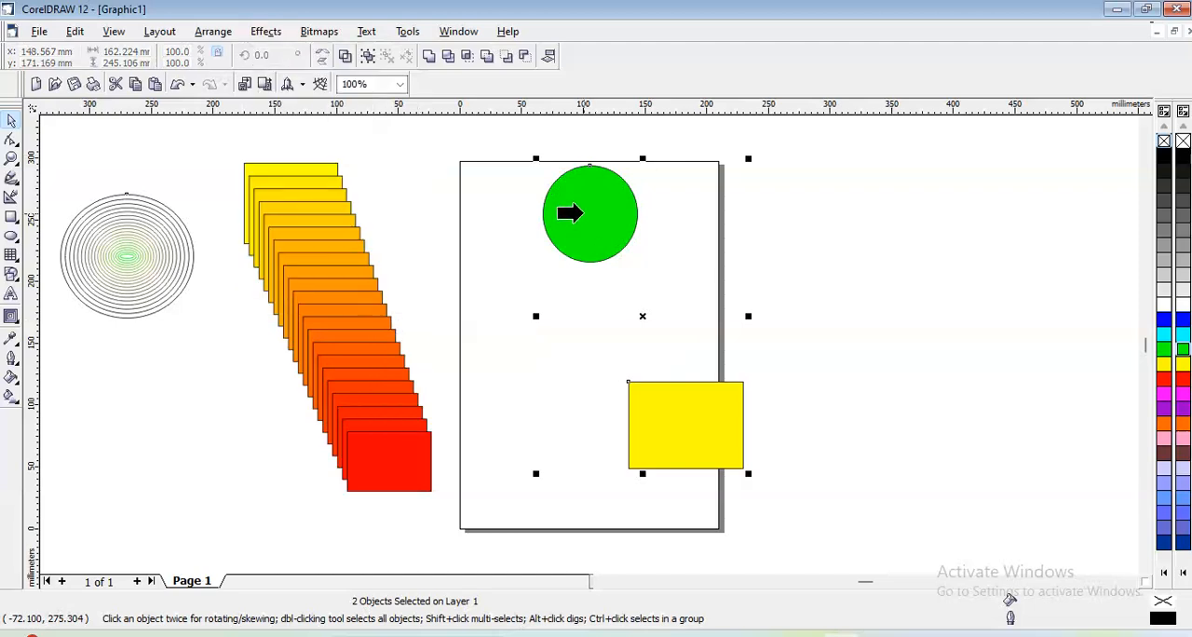
left_click(318, 272)
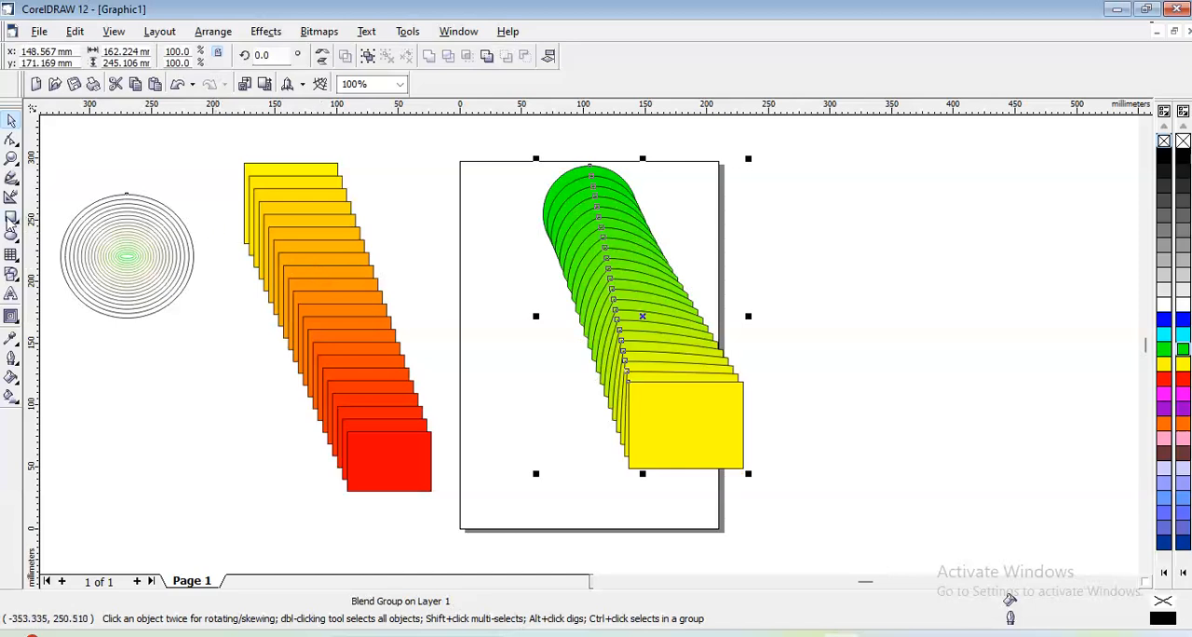
- Draw a rectangle about 155 × 108 mm to the right of the page and clone the contour effect onto it from the contoured ellipse
left_click(11, 220)
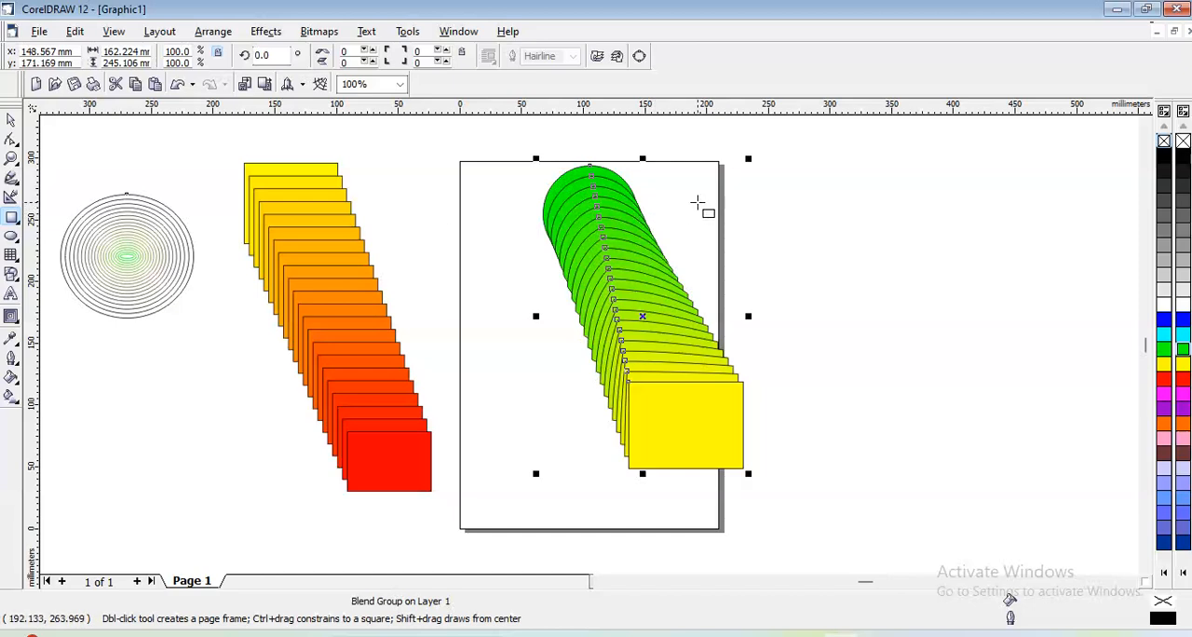
left_click_drag(786, 195, 977, 328)
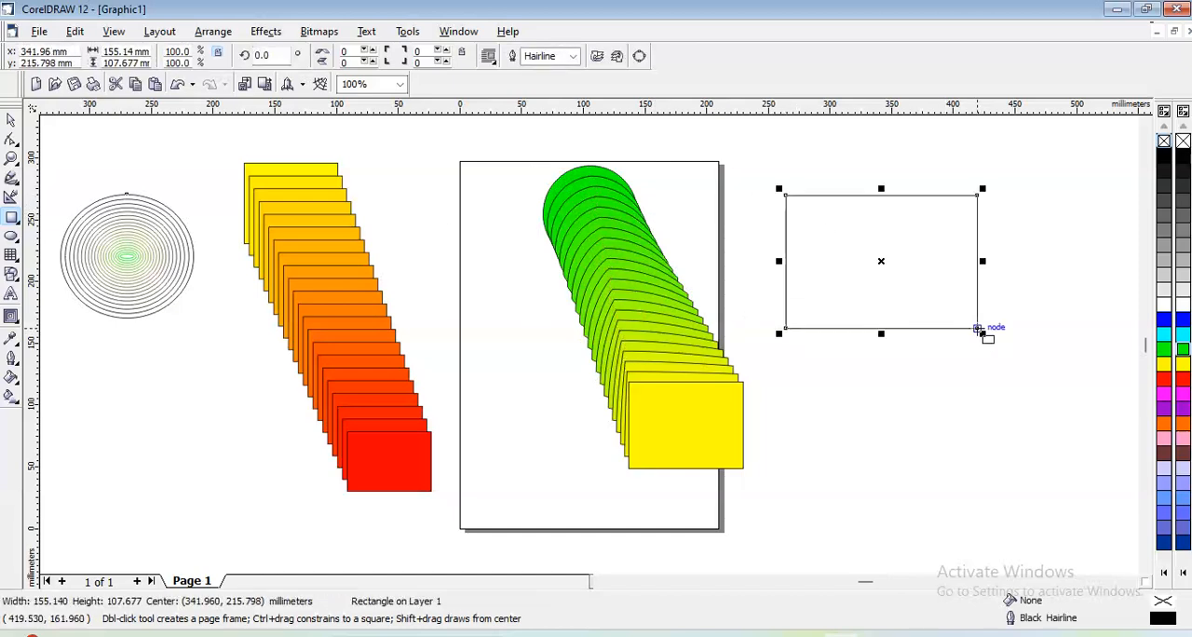
left_click(265, 34)
mouse_move(312, 301)
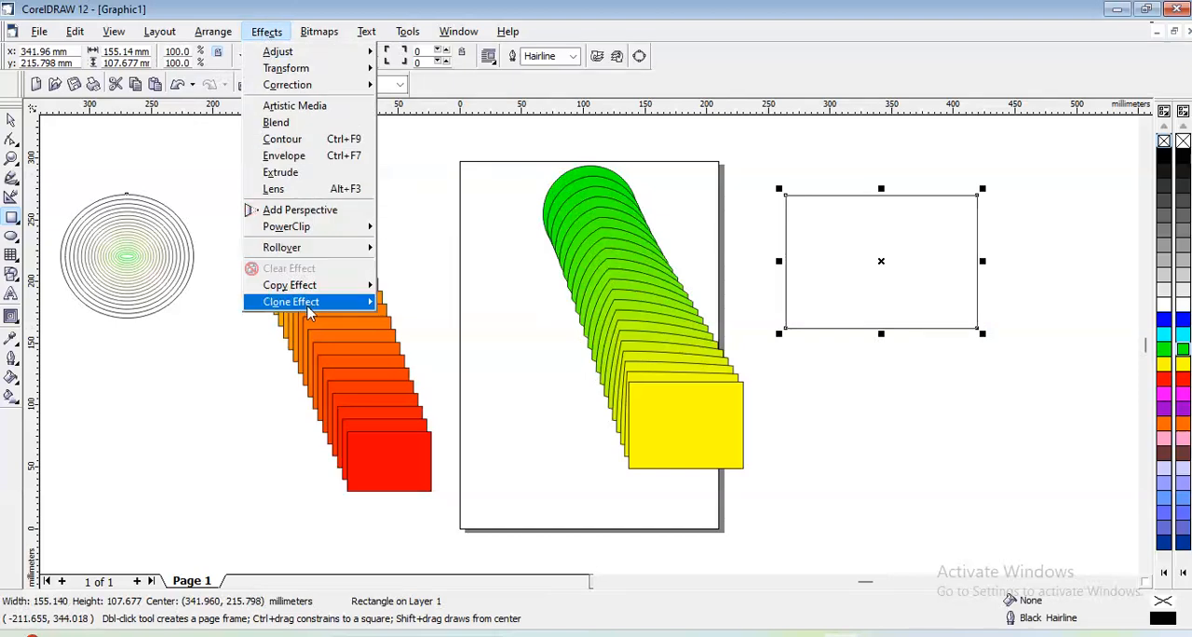
left_click(456, 341)
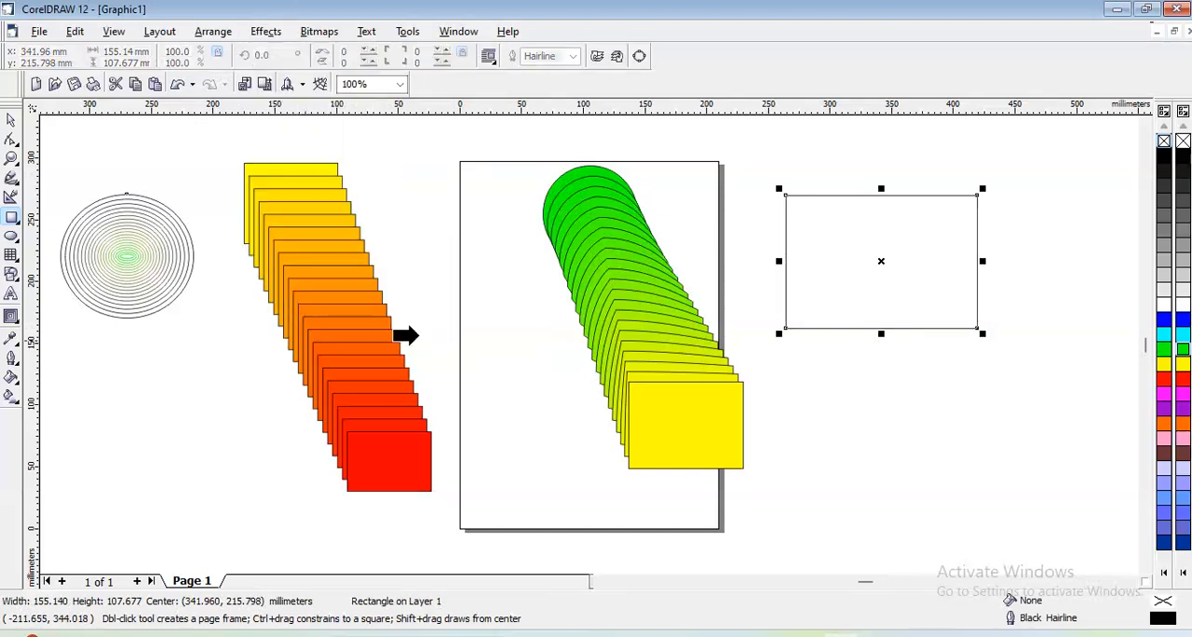
left_click(139, 275)
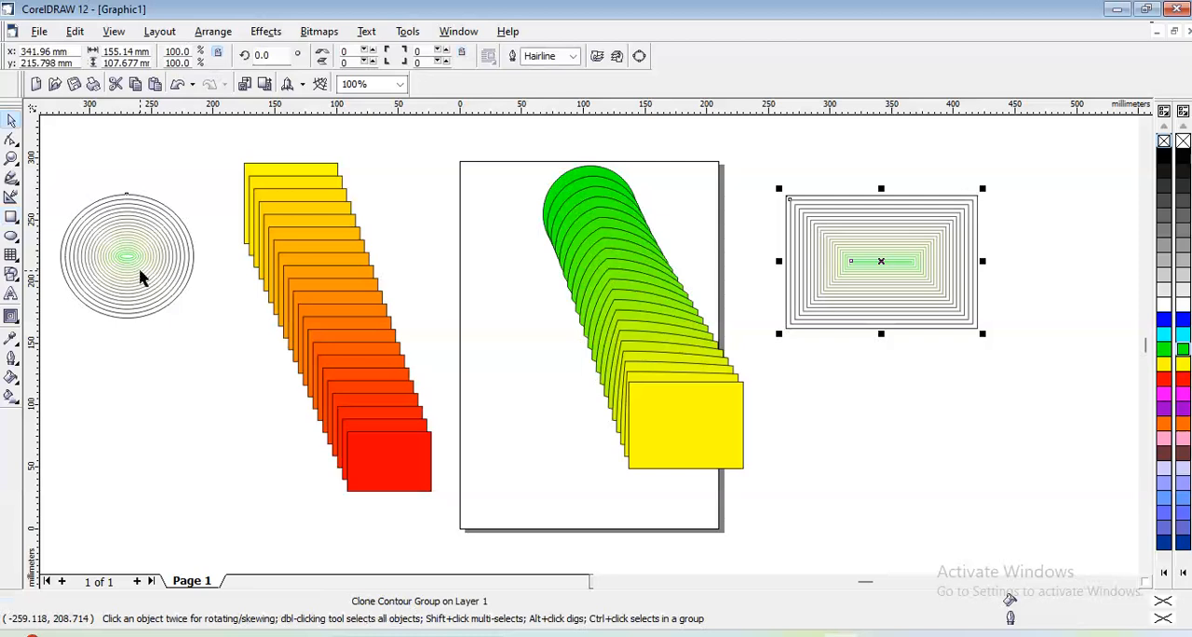
- Clear the cloned contour from the rectangle beside the page and copy the contour effect onto it from the contoured ellipse
left_click(267, 34)
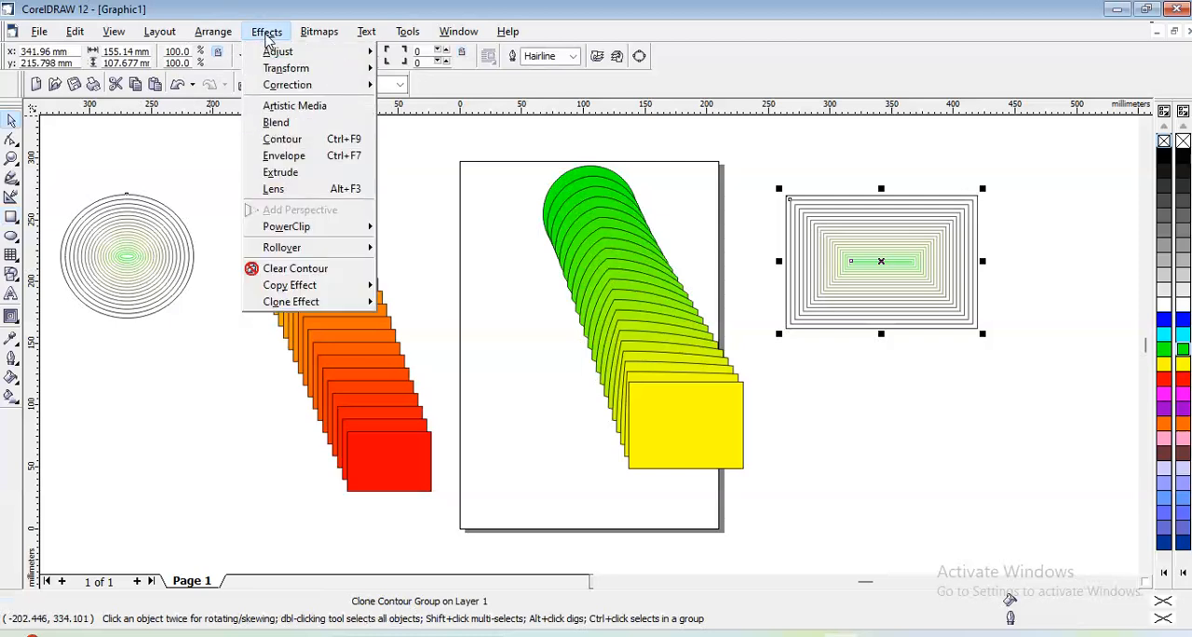
left_click(292, 270)
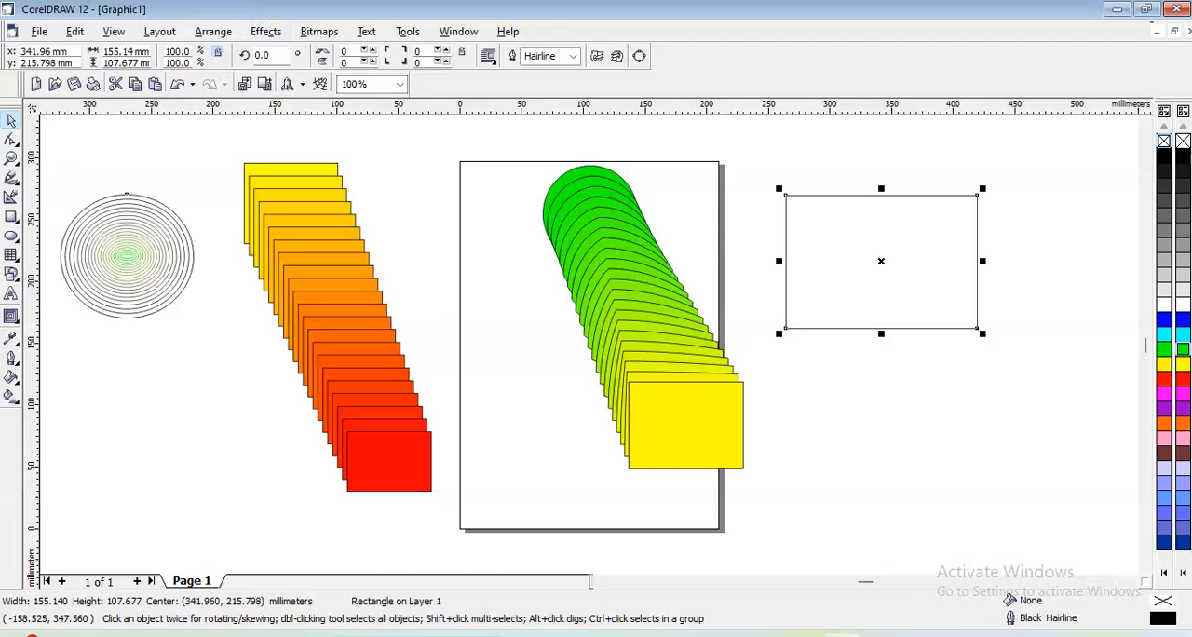
left_click(265, 31)
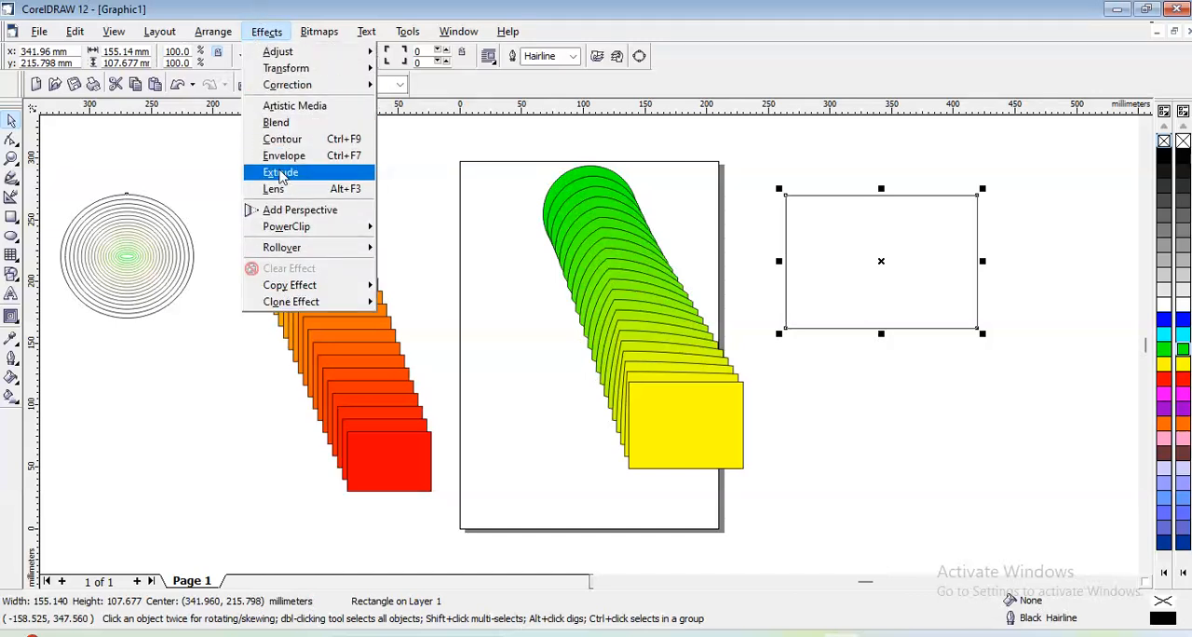
mouse_move(299, 308)
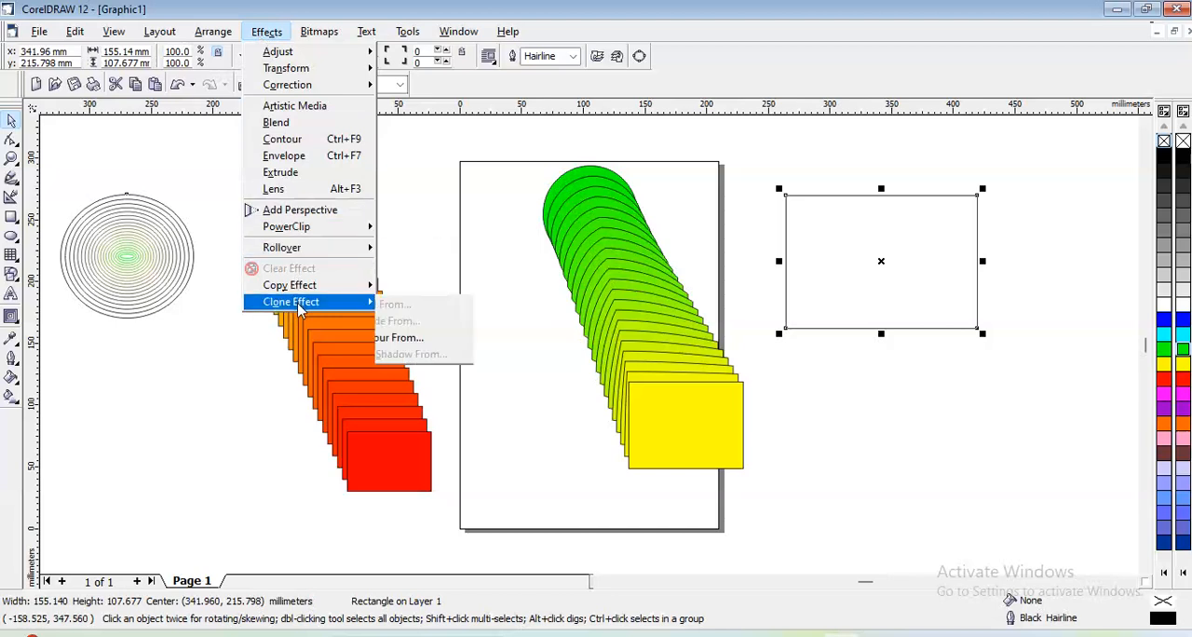
mouse_move(367, 297)
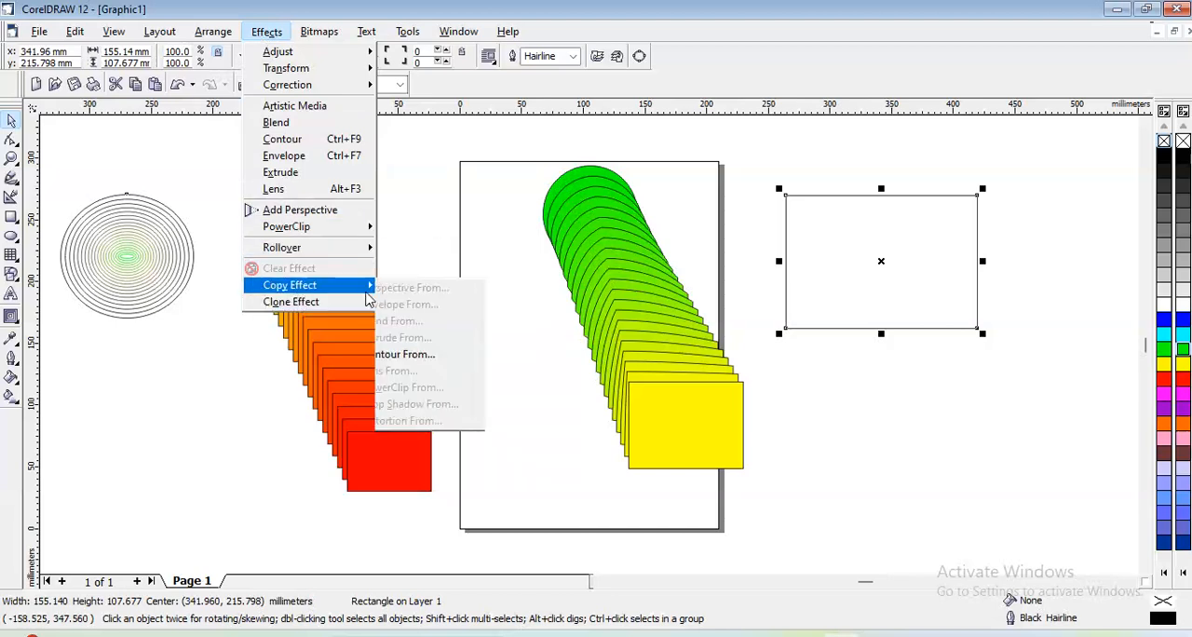
left_click(402, 354)
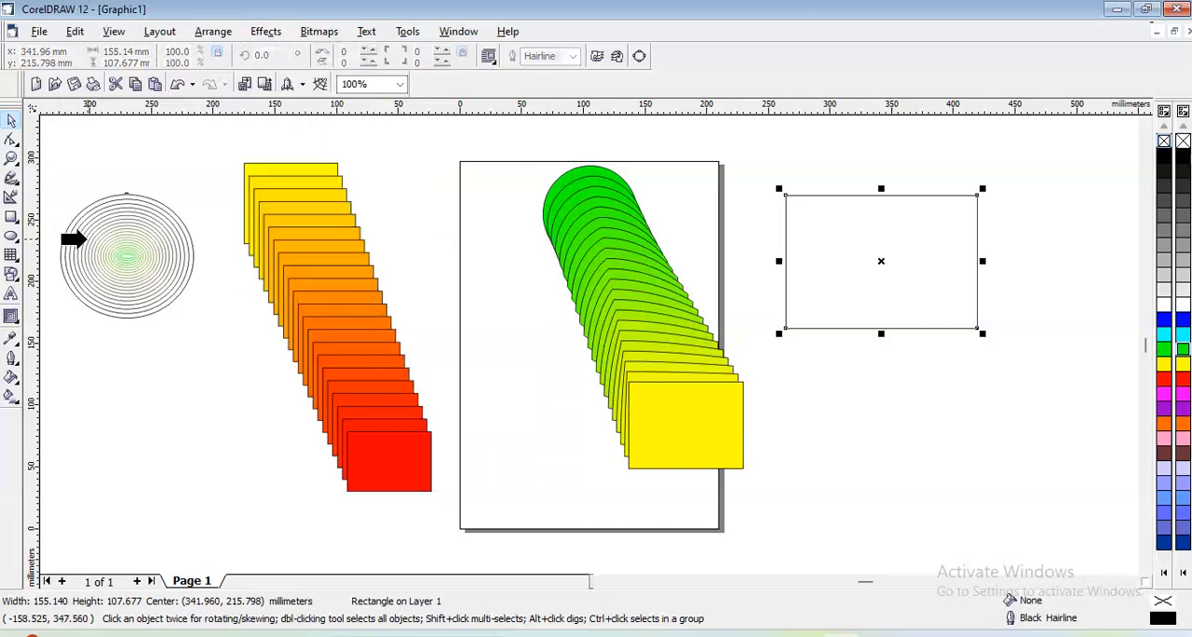
left_click(86, 240)
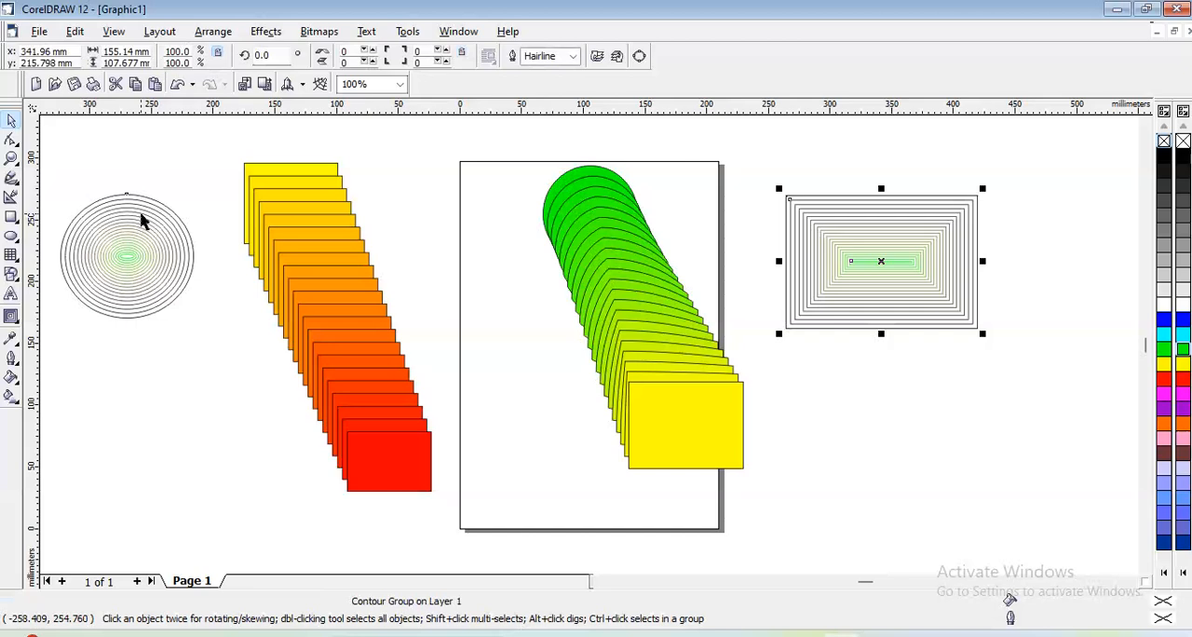
- Show the effect commands available for the contoured rectangle
left_click(260, 35)
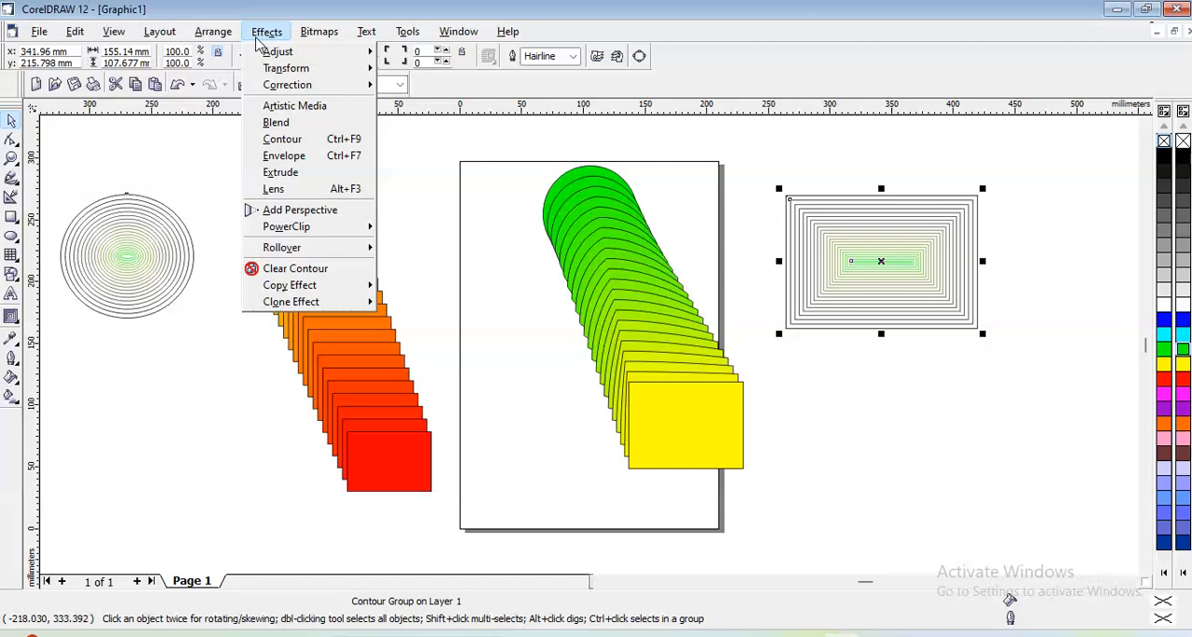